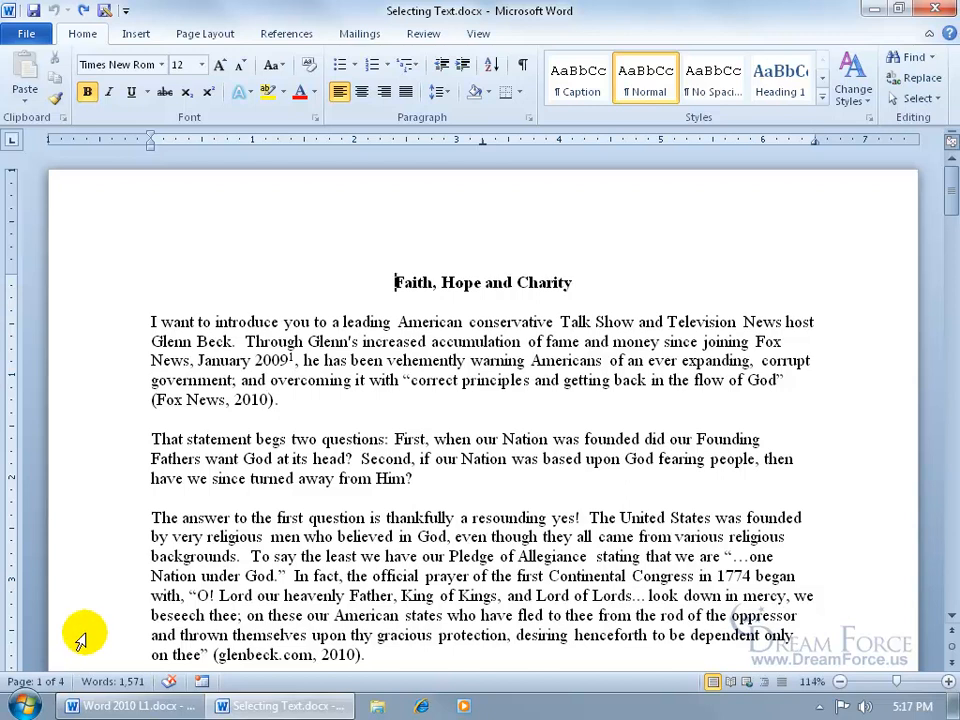
Step: Scroll down to the "What is Glenn?" section on page 2 and browse the text around it line by line
left_click_drag(951, 190, 951, 308)
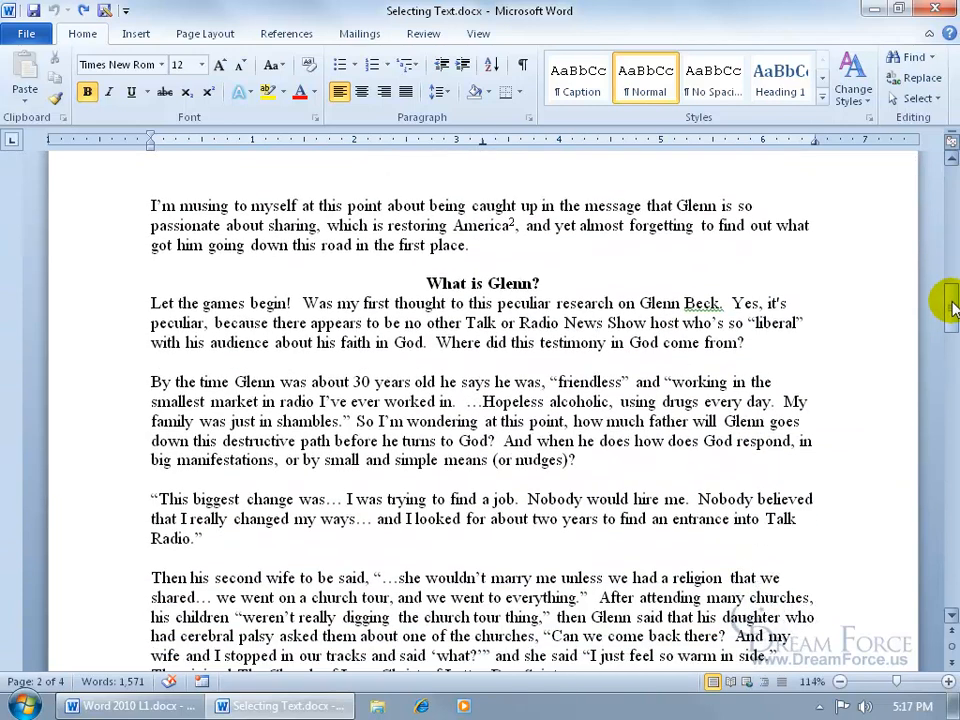
left_click(951, 620)
left_click(951, 620)
left_click(951, 620)
left_click(951, 620)
left_click(951, 620)
left_click(951, 158)
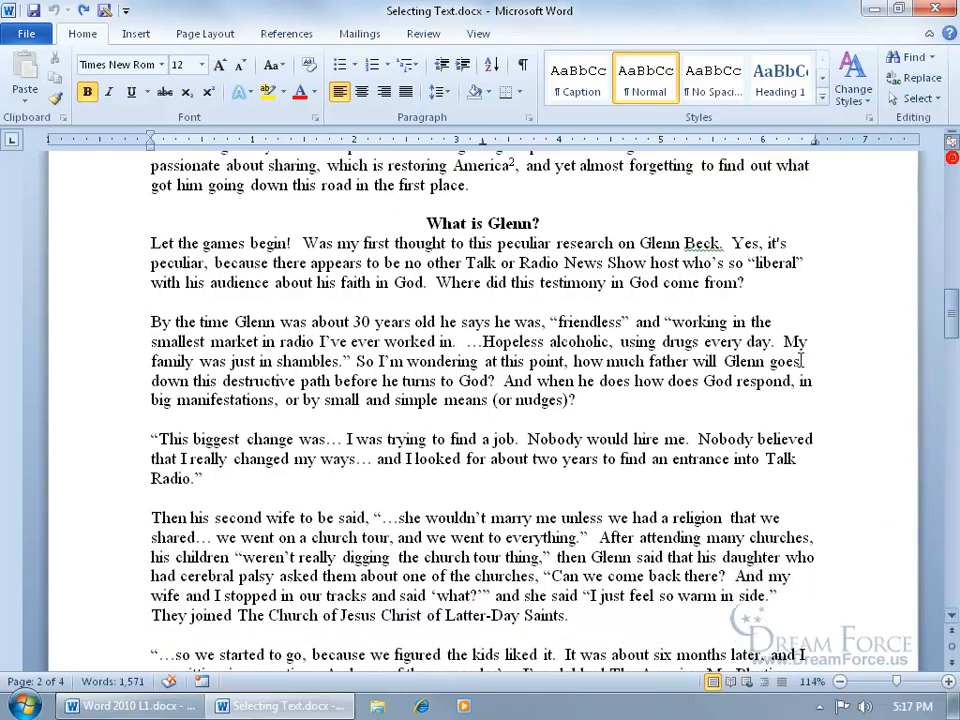
Step: Go back to the beginning of page 1 and advance page by page to the beginning of page 3
left_click(953, 636)
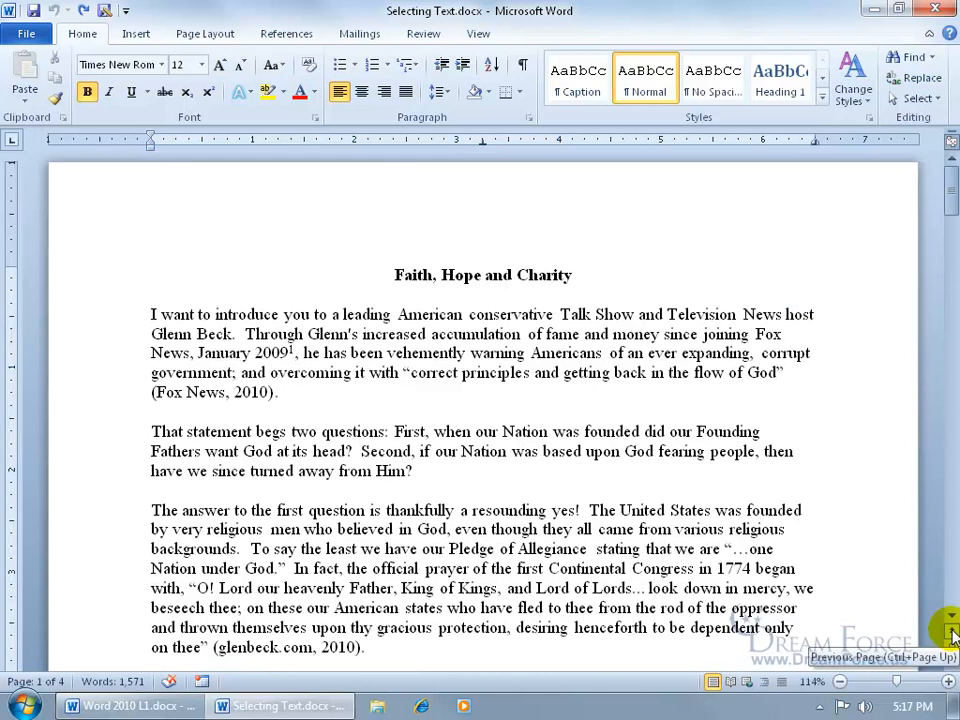
left_click(953, 664)
left_click(953, 664)
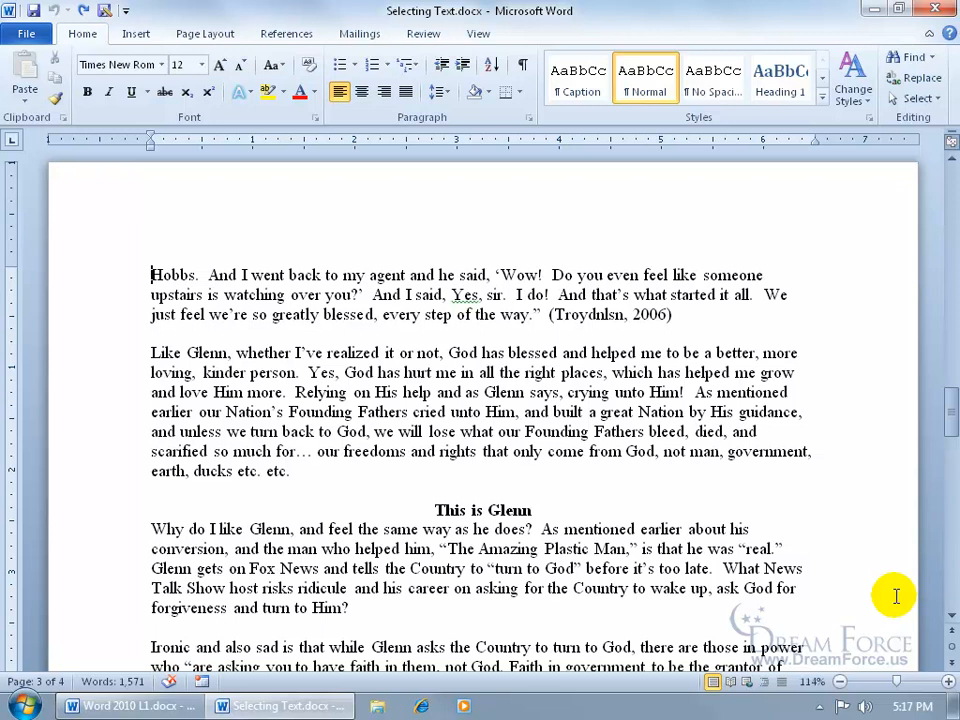
Step: Jump to the beginning of the document, to its very end, and back to the beginning
key("ctrl+Home")
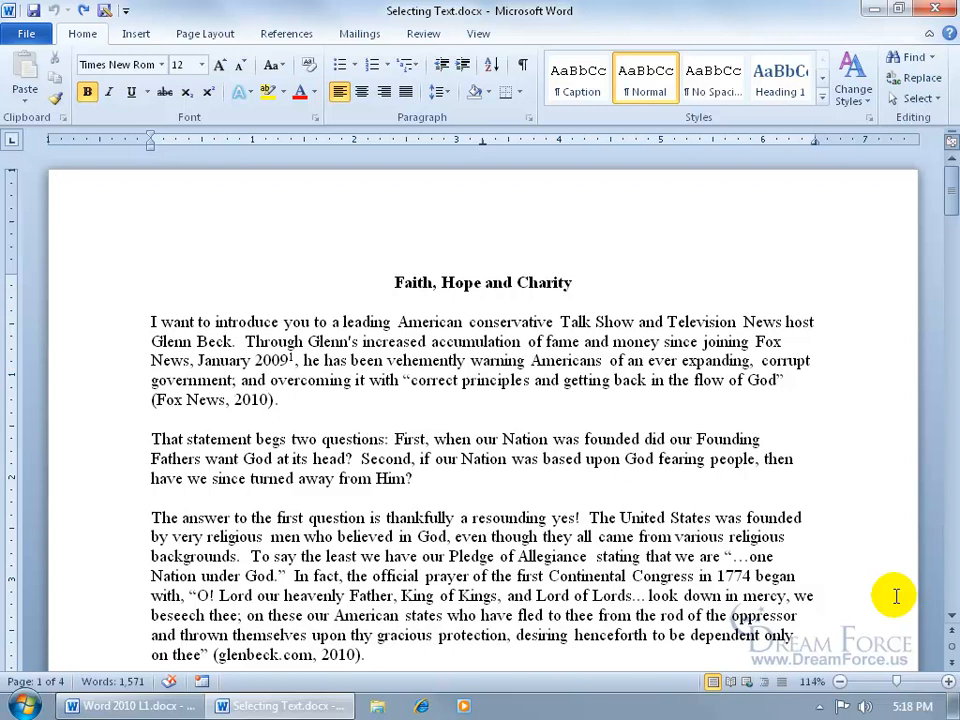
key("ctrl+End")
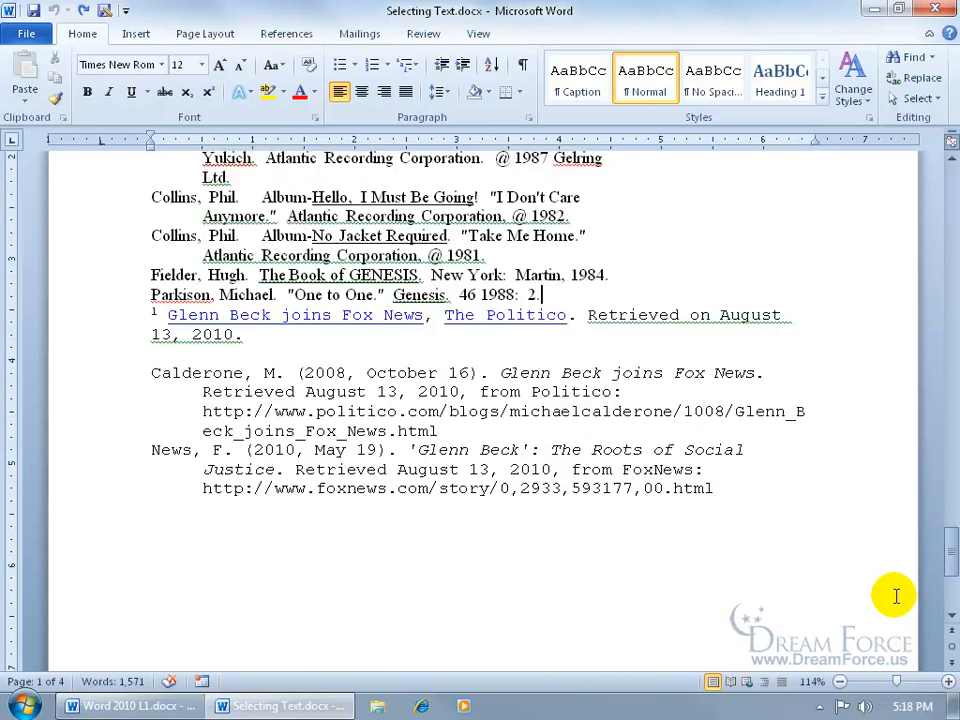
key("ctrl+Home")
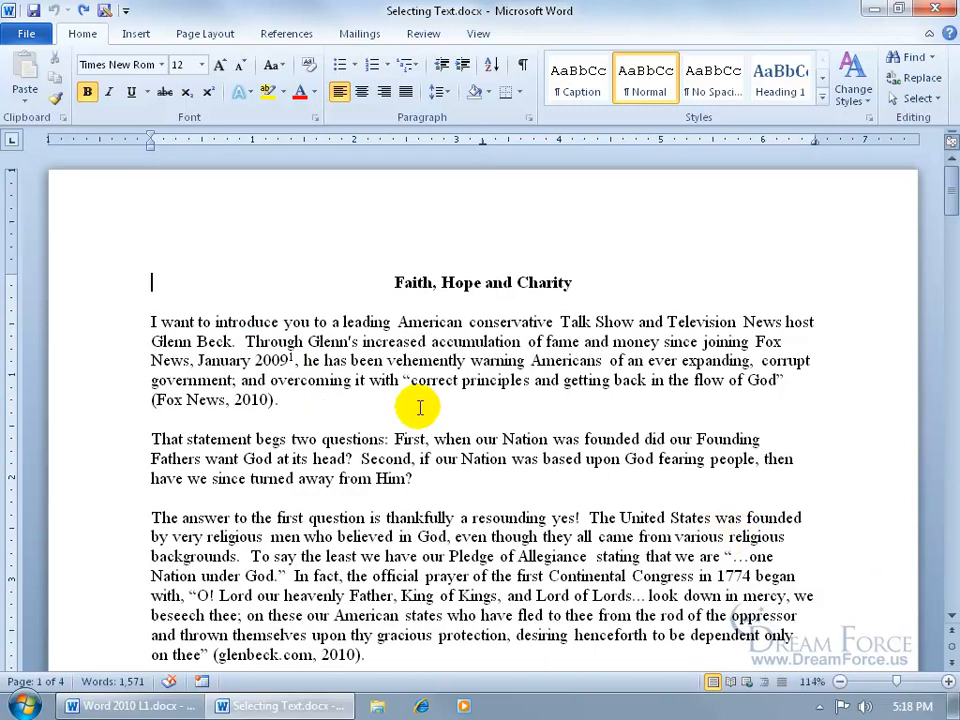
Step: Place the insertion point at the end of the first body paragraph's second line and move it back six characters
left_click(320, 341)
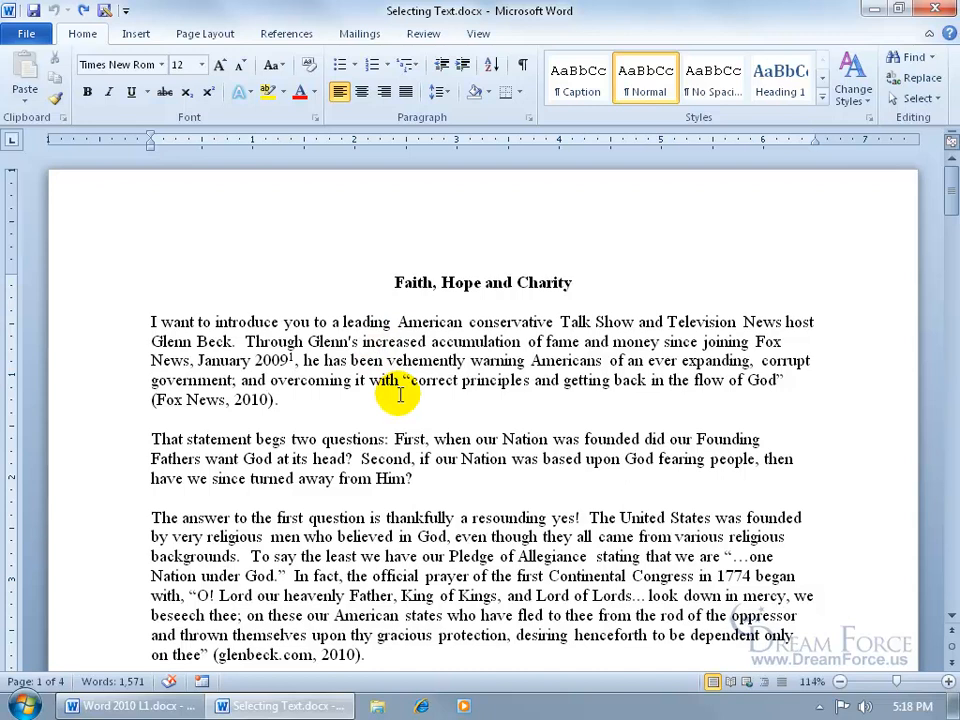
key("End")
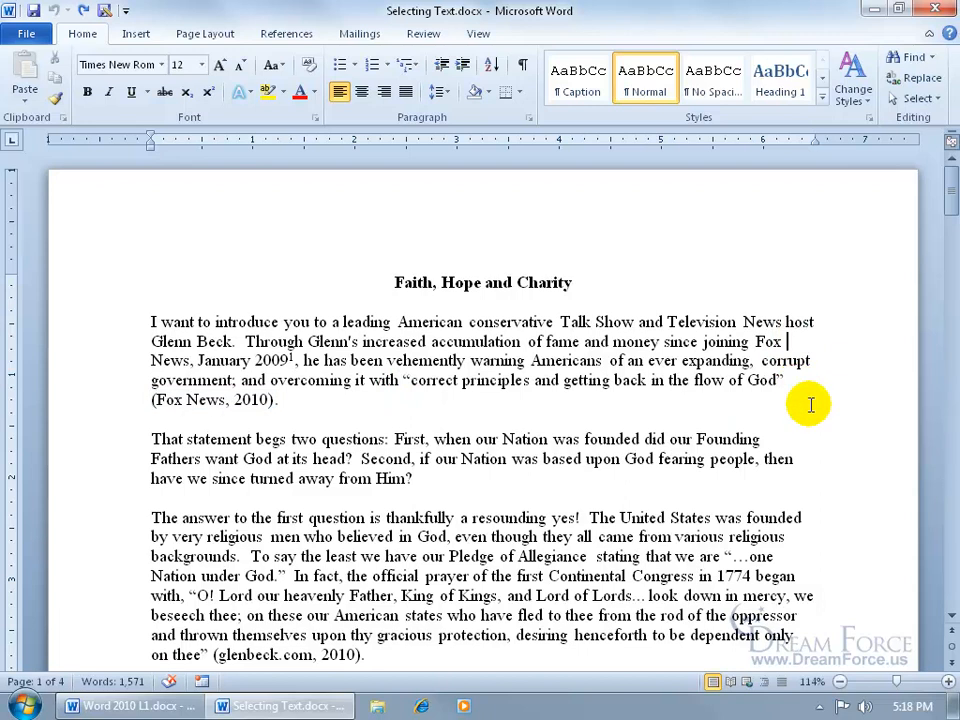
key("Left")
key("Left")
key("Left")
key("Left")
key("Left")
key("Left")
Step: Move the insertion point back four words, and step up and down through the text paragraph by paragraph
key("ctrl+Left")
key("ctrl+Left")
key("ctrl+Left")
key("ctrl+Left")
key("ctrl+Up")
key("ctrl+Down")
key("ctrl+Up")
key("ctrl+Up")
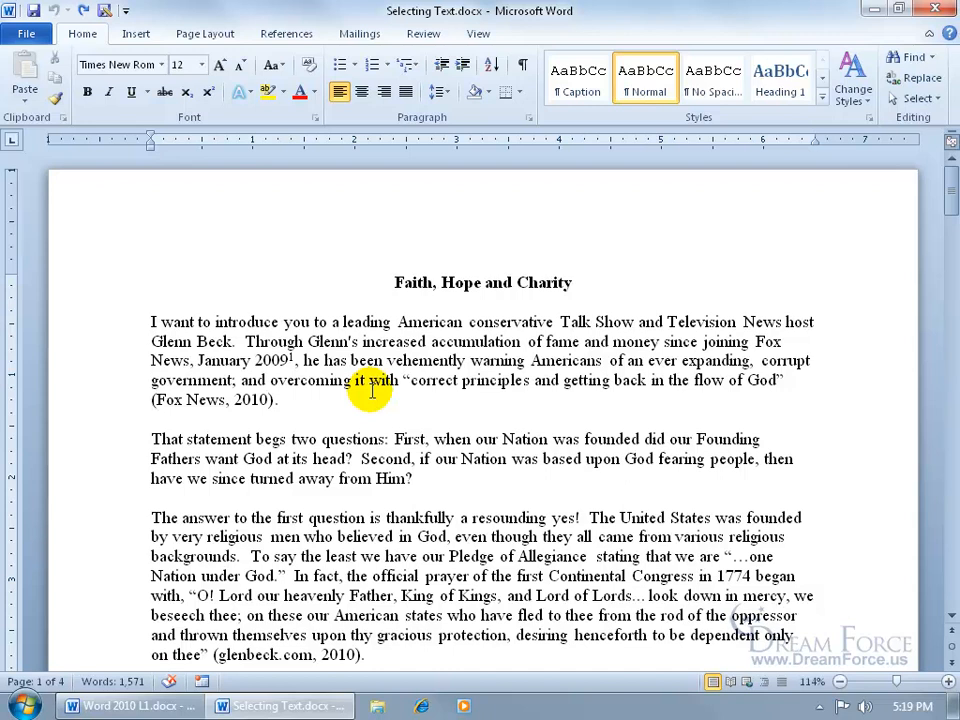
Step: Make the whole first body paragraph bold and undo the bold formatting
left_click(148, 321)
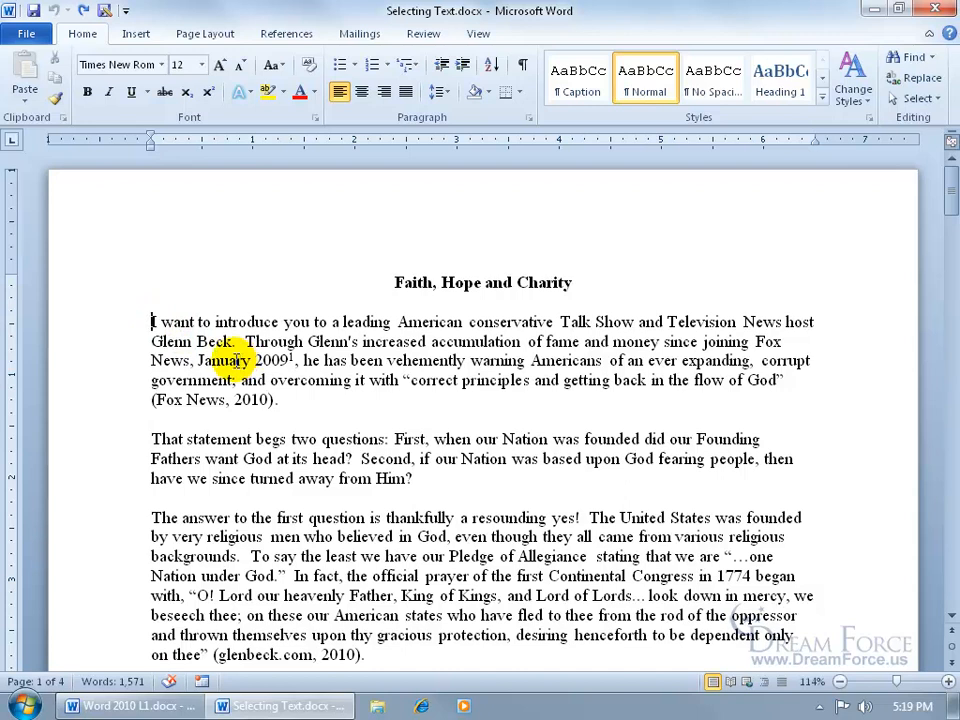
left_click(148, 321)
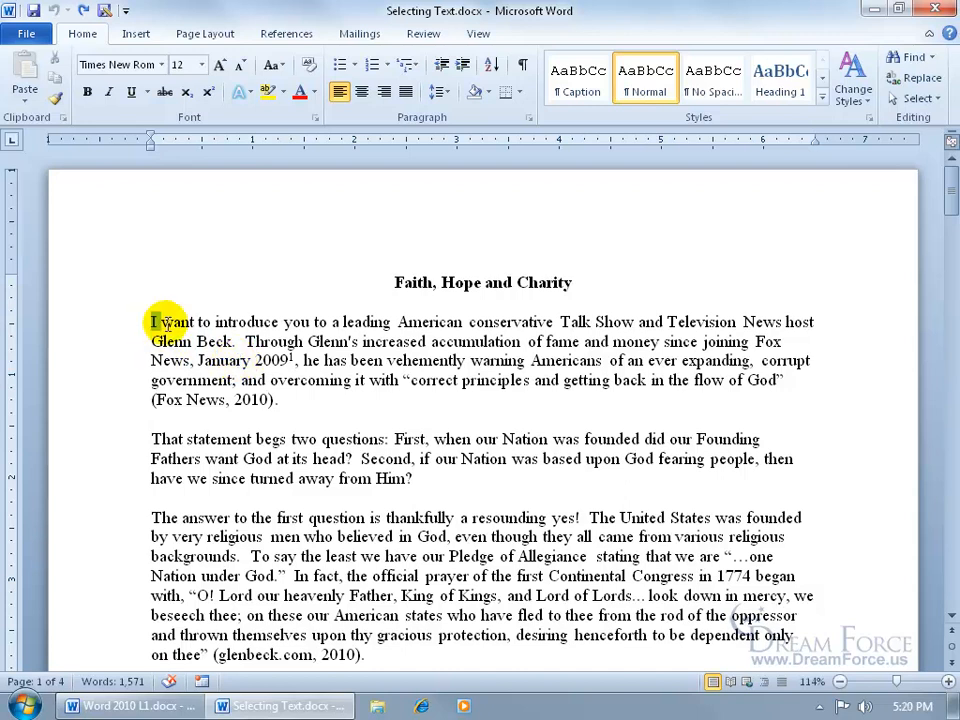
left_click(160, 321, "ctrl")
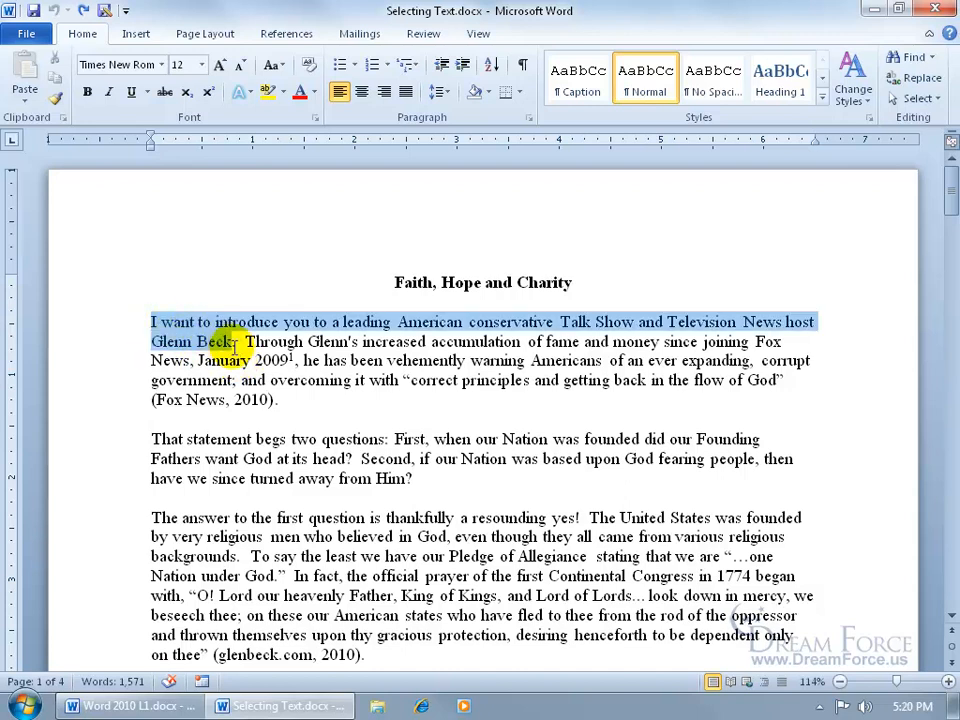
left_click_drag(235, 345, 283, 397)
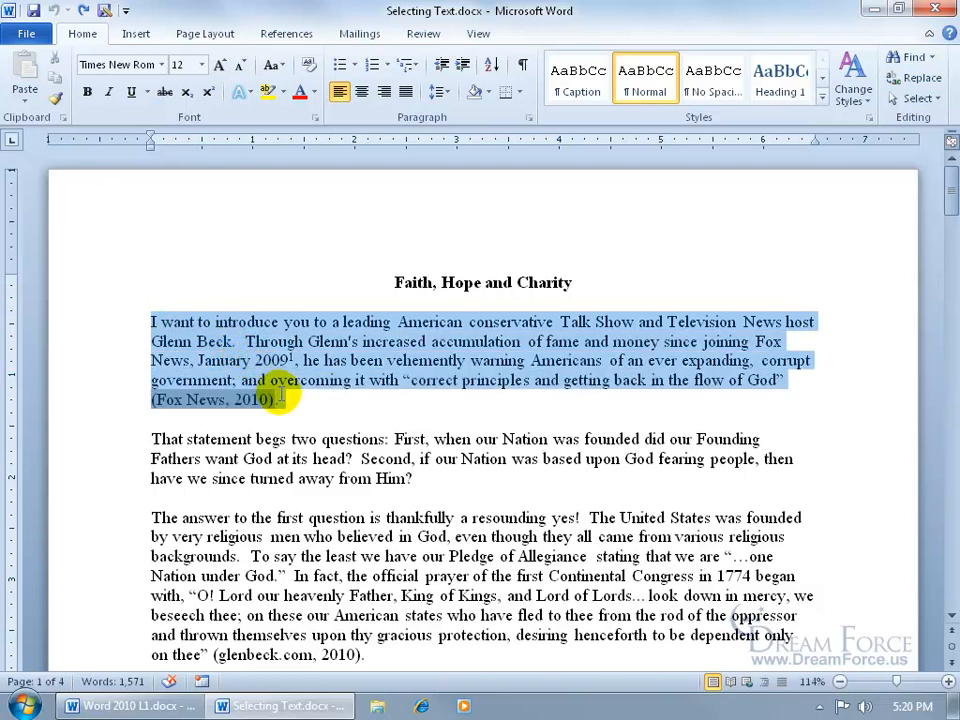
left_click_drag(282, 394, 281, 397)
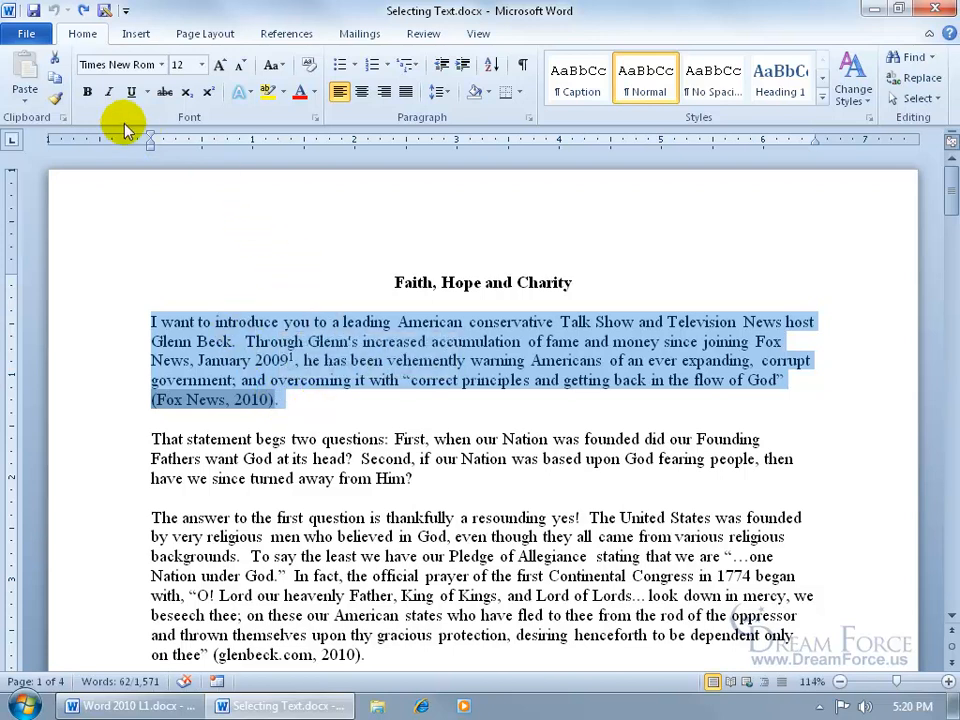
left_click(88, 92)
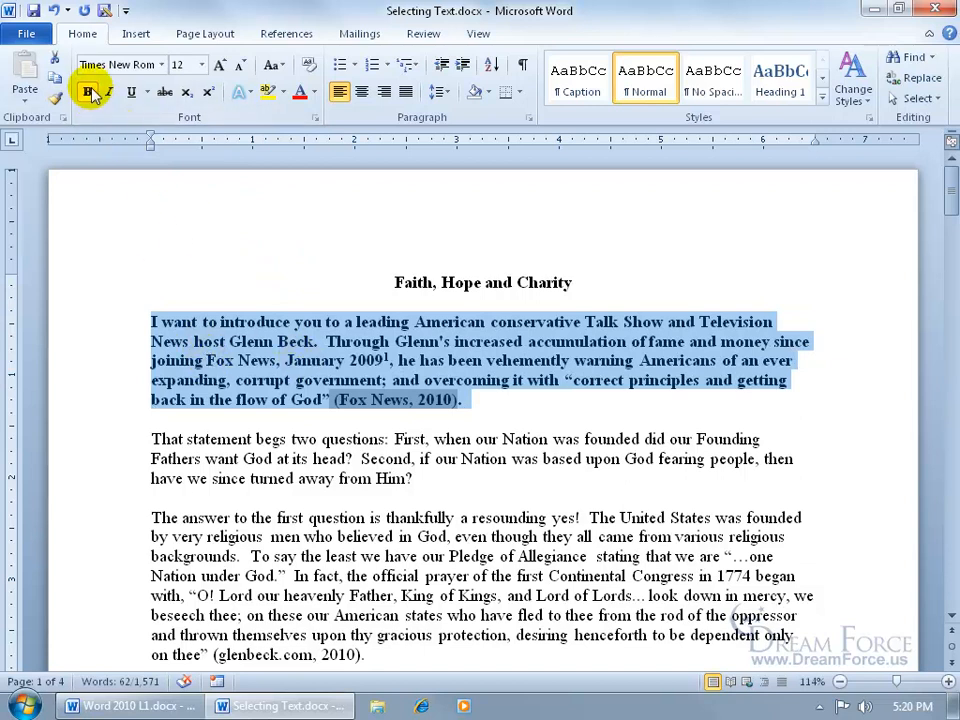
left_click(53, 12)
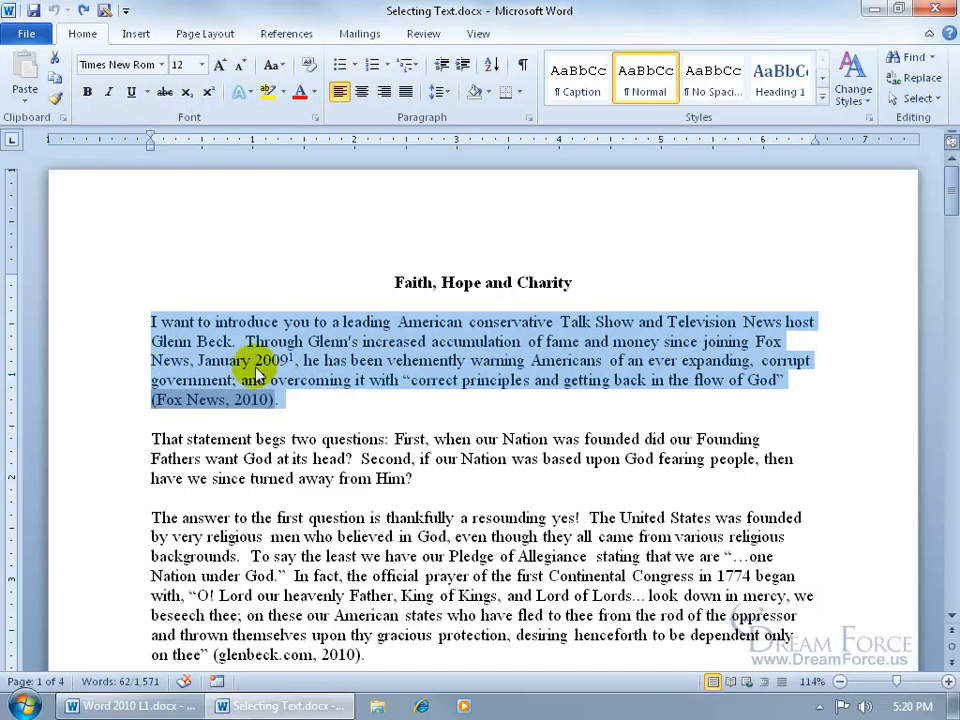
Step: Move the words "to introduce" to the end of the first body paragraph and undo the move
left_click(199, 322)
key("ctrl+shift+Right")
key("ctrl+shift+Right")
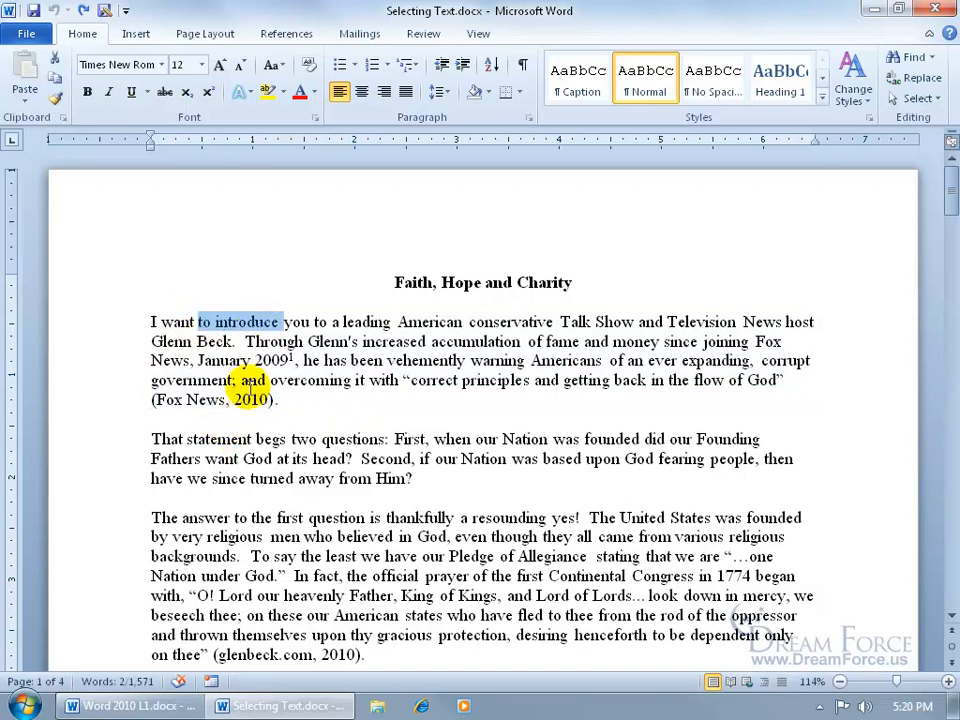
left_click(206, 318)
left_click_drag(206, 322, 293, 405)
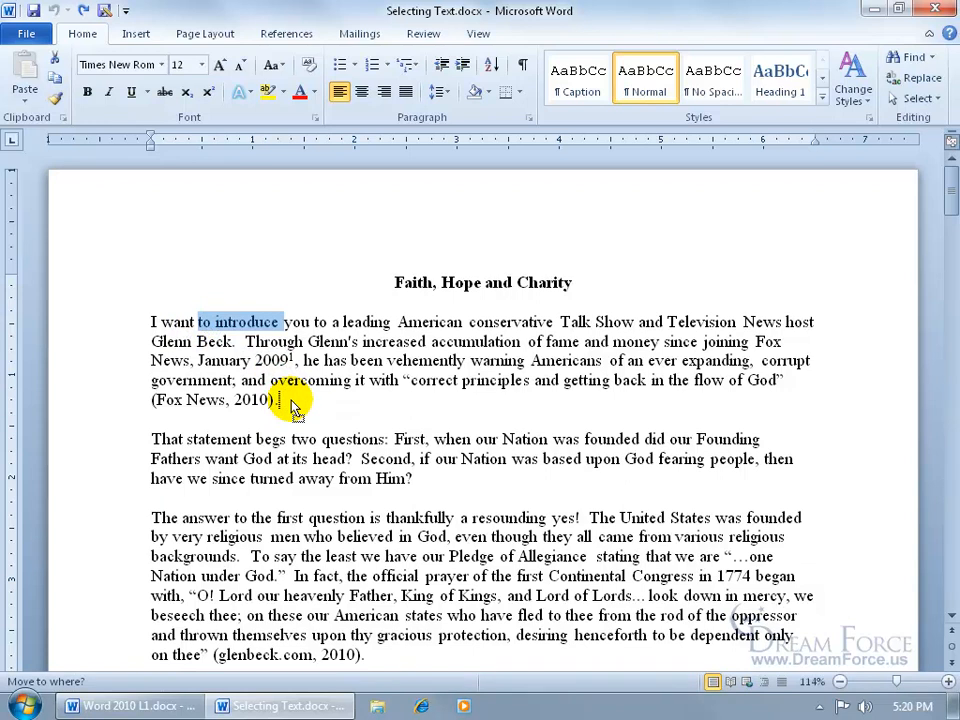
left_click_drag(293, 405, 293, 405)
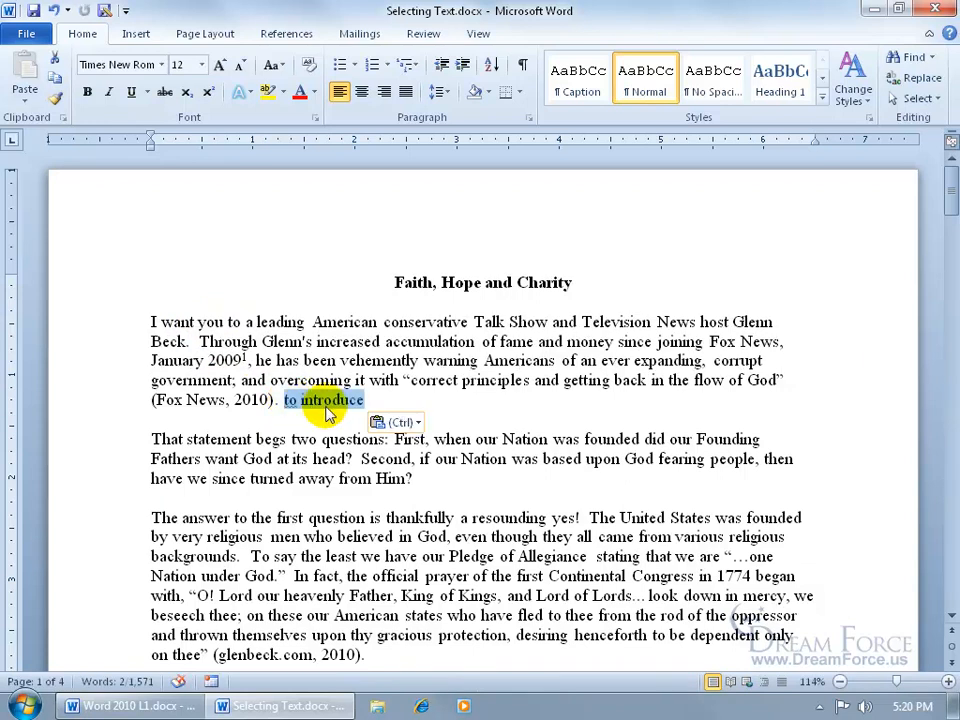
left_click(56, 10)
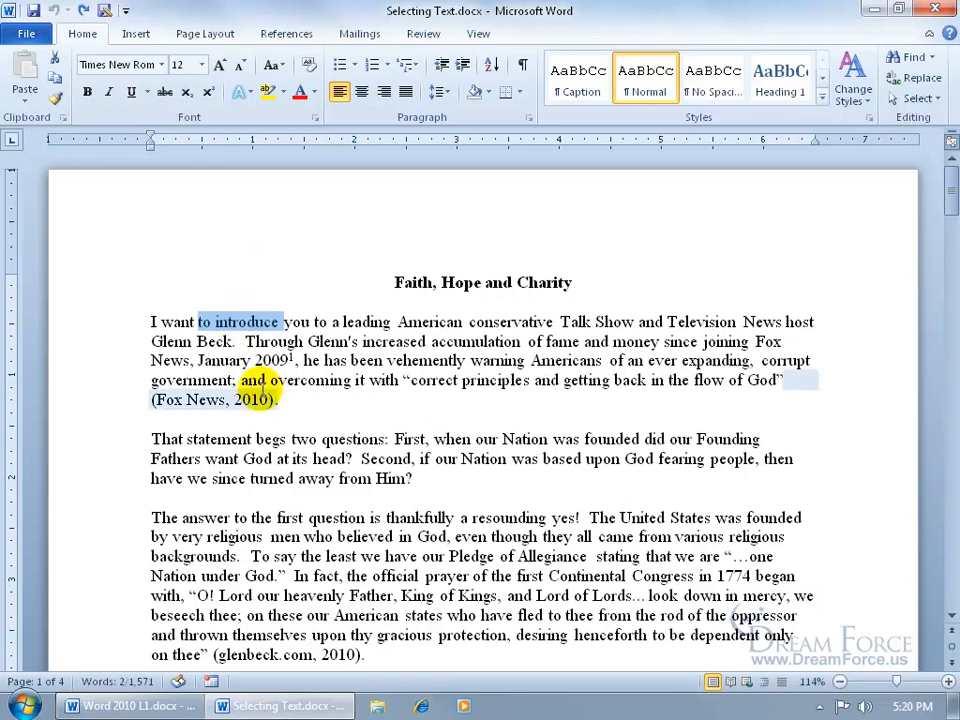
Step: Move blocks of selected text around the opening paragraphs and undo all of those moves
left_click_drag(211, 341, 343, 412)
left_click_drag(258, 352, 448, 321)
left_click_drag(462, 365, 530, 481)
left_click_drag(362, 440, 221, 340)
left_click_drag(207, 296, 404, 436)
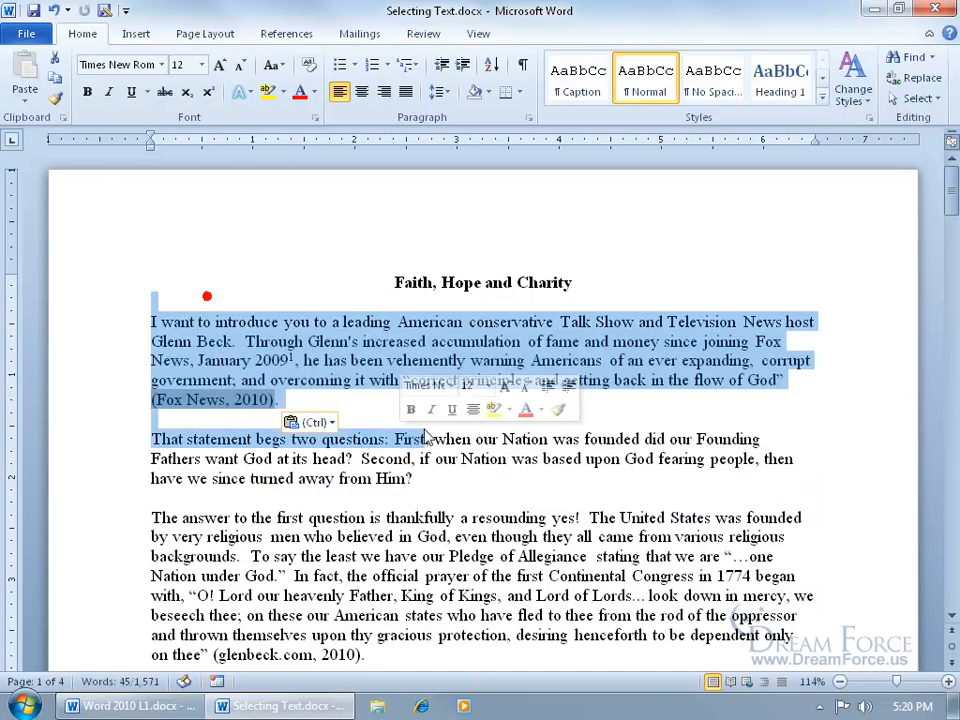
left_click(54, 12)
left_click(54, 12)
left_click(54, 12)
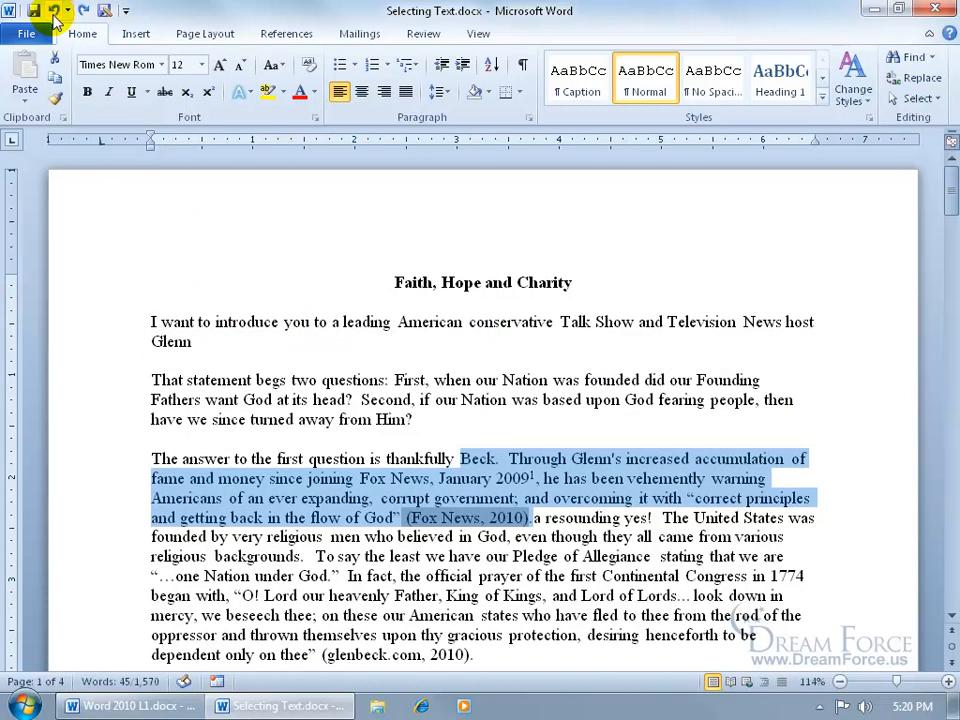
left_click(54, 12)
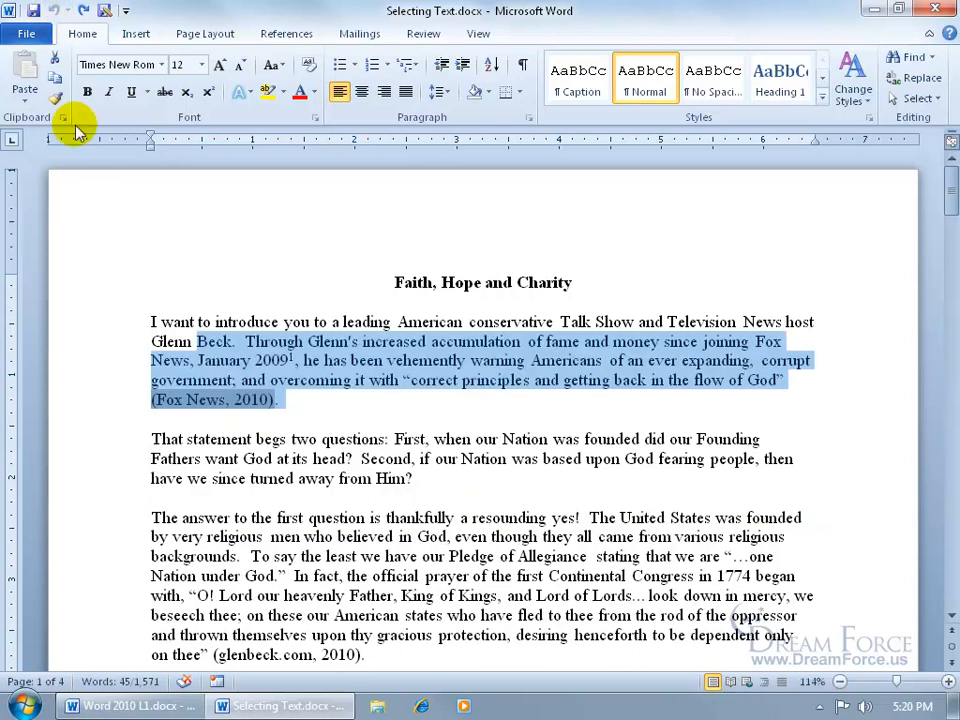
Step: Select the text from the start of the first body paragraph through "government; and", and clear the selection
left_click(148, 320)
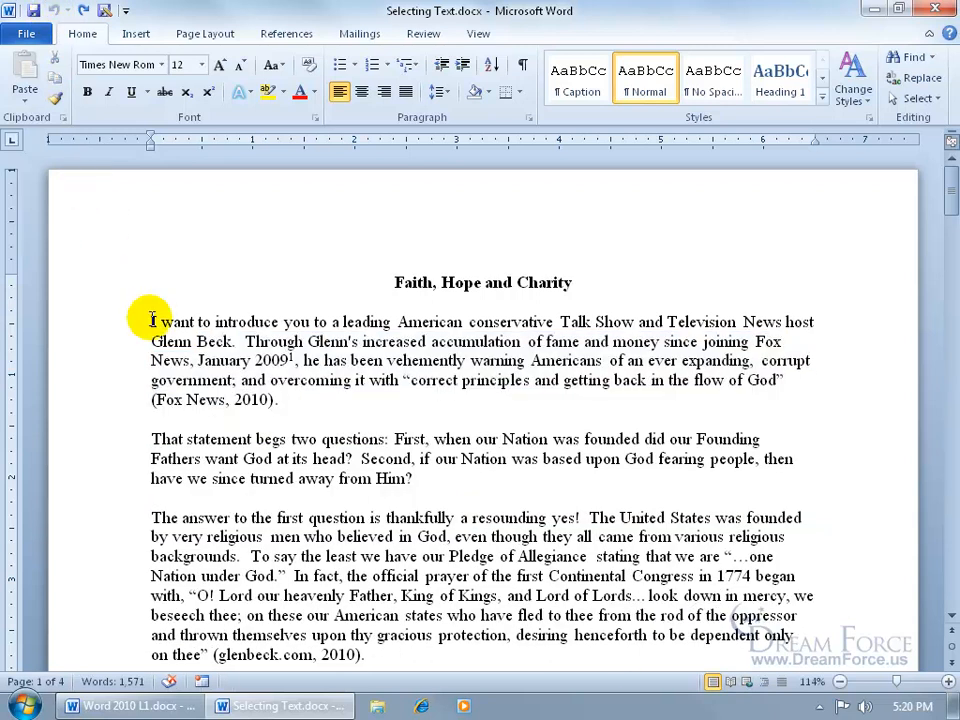
left_click_drag(149, 321, 226, 378)
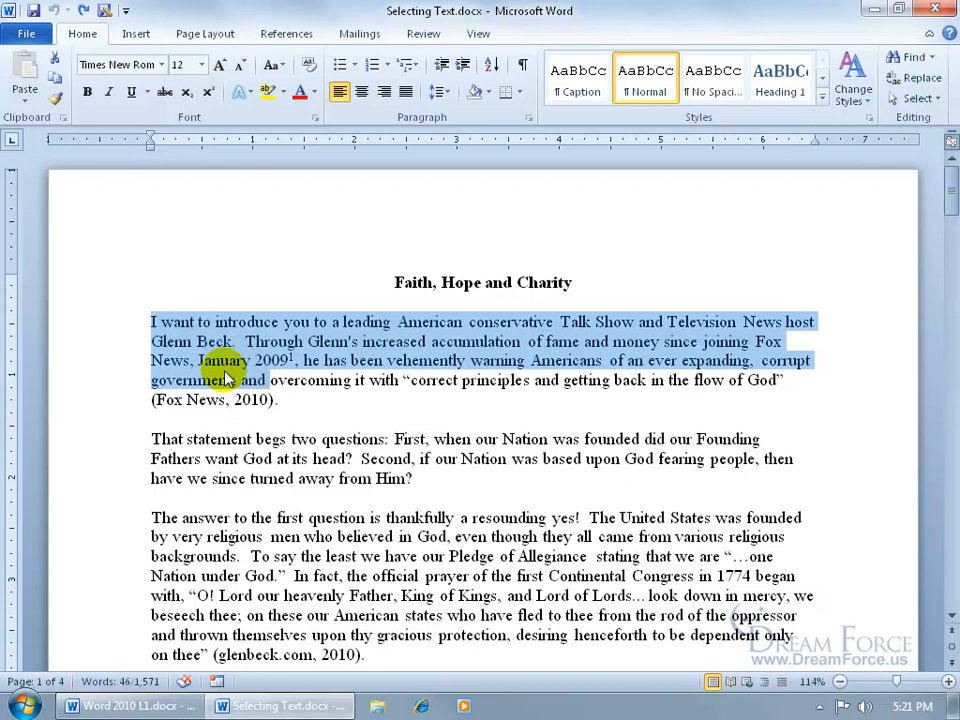
left_click(212, 322)
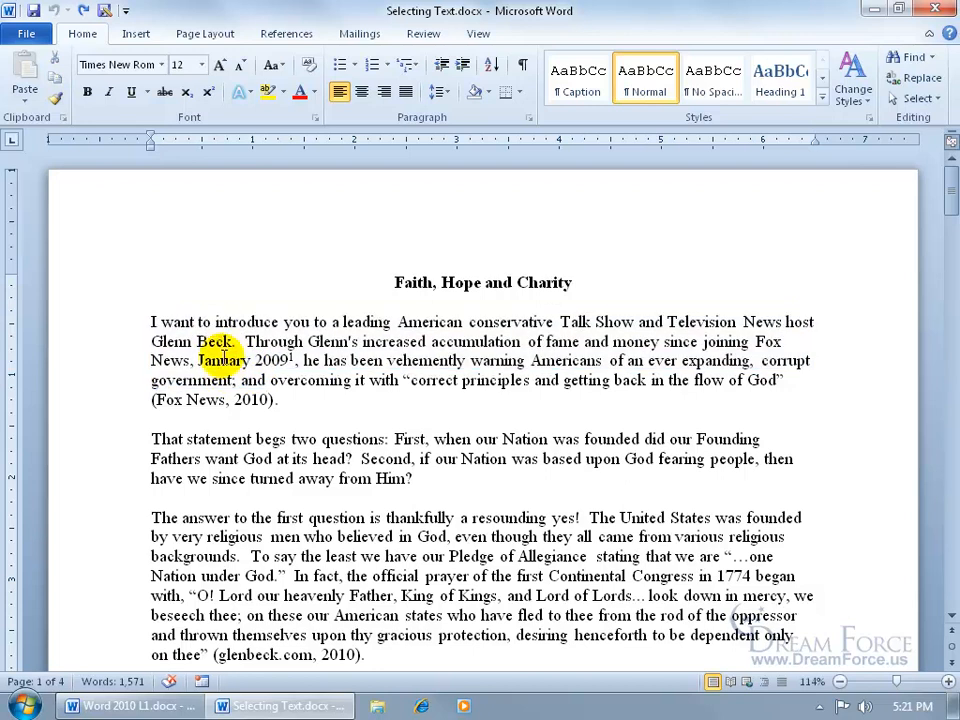
Step: Select the first line of the first body paragraph, extend the selection line by line through "(Fox News, 2010)", and clear it
left_click(114, 330)
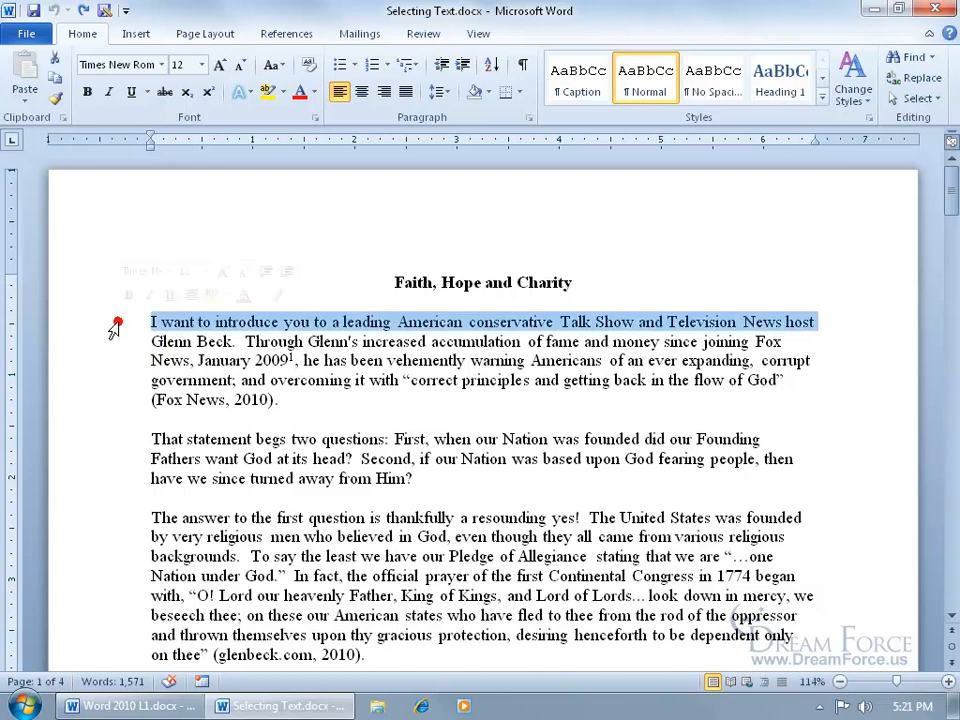
left_click_drag(114, 330, 107, 390)
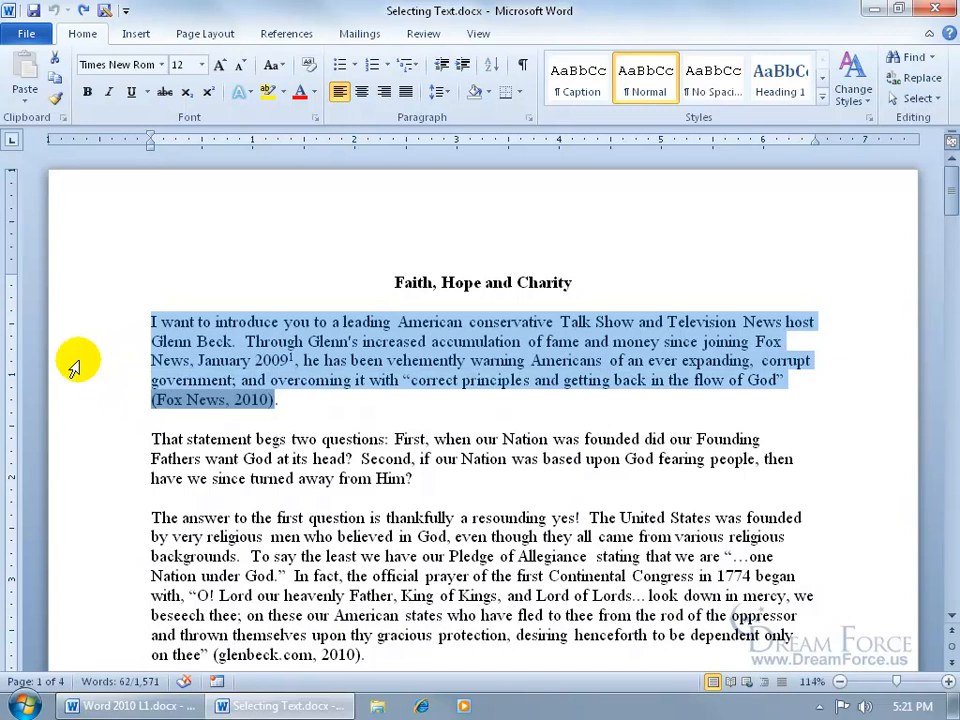
left_click(352, 363)
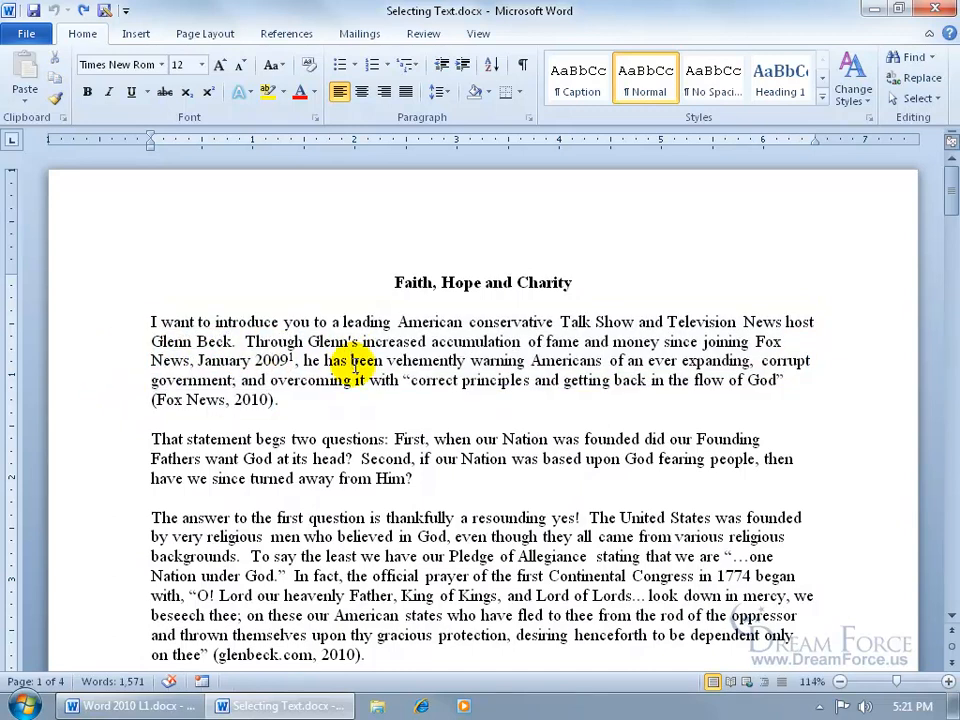
Step: Select the word "been" in the first body paragraph, and extend the selection to the entire paragraph
double_click(355, 362)
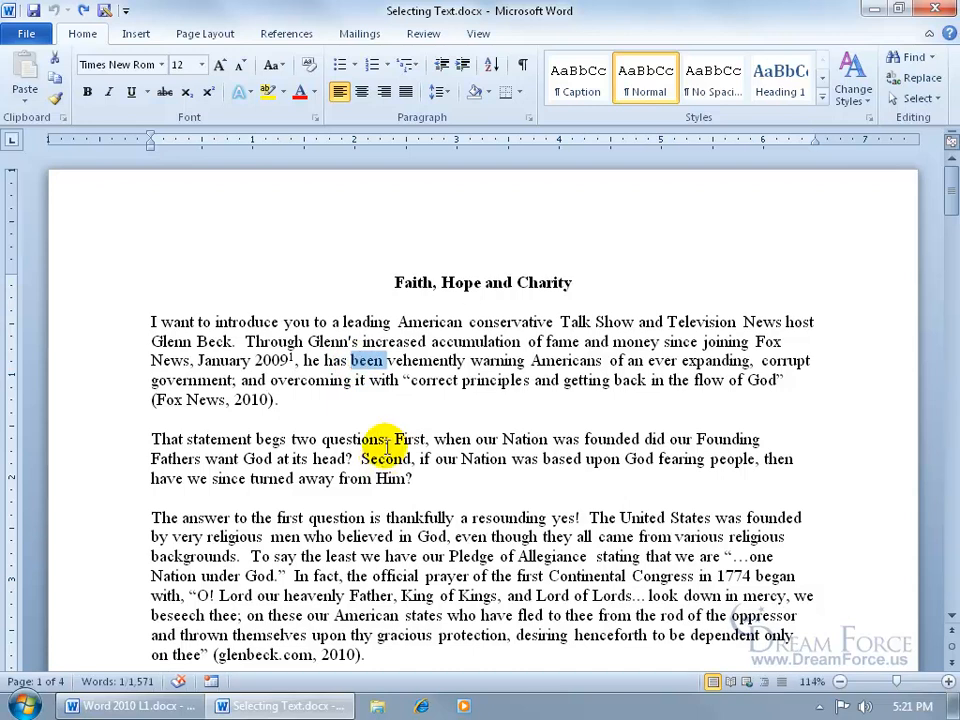
triple_click(366, 363)
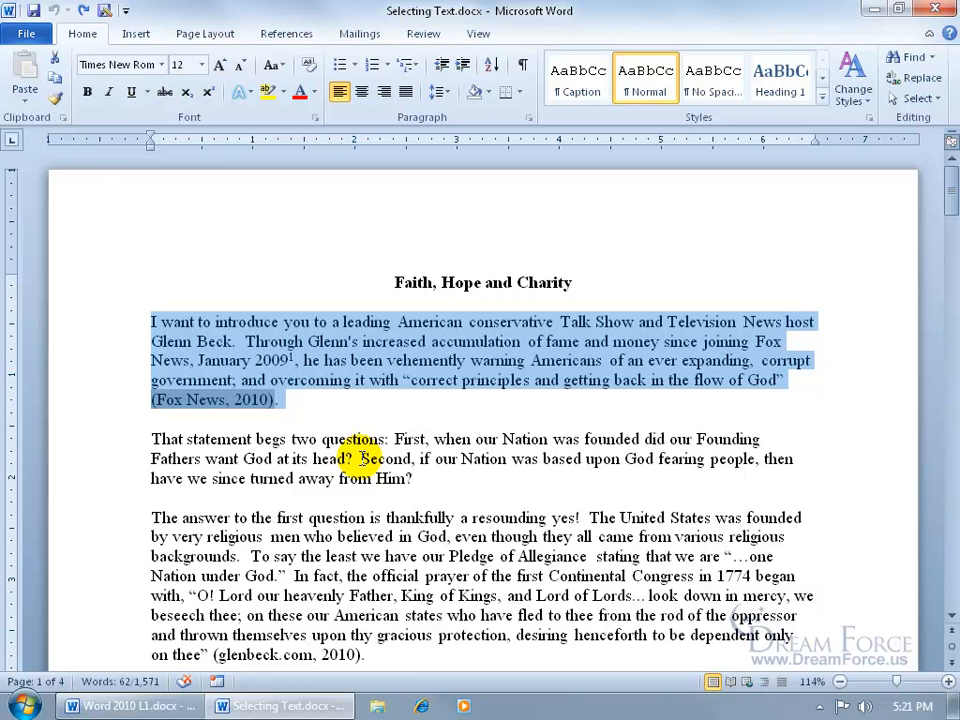
Step: Select the entire document, clear the selection, and place the insertion point before "The answer to the first question"
key("ctrl+a")
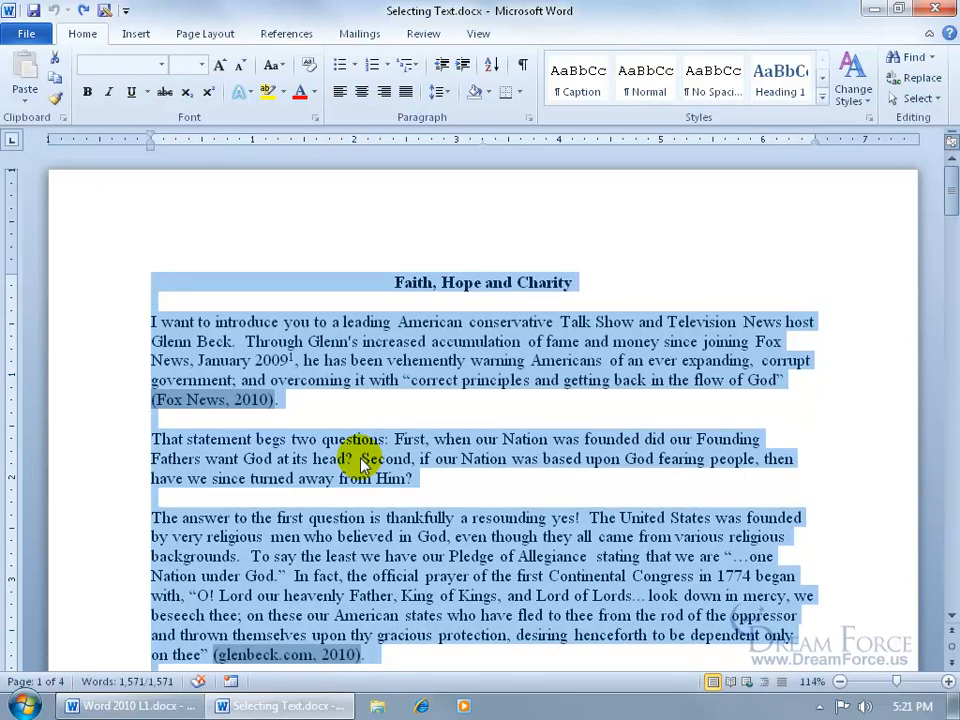
left_click(449, 360)
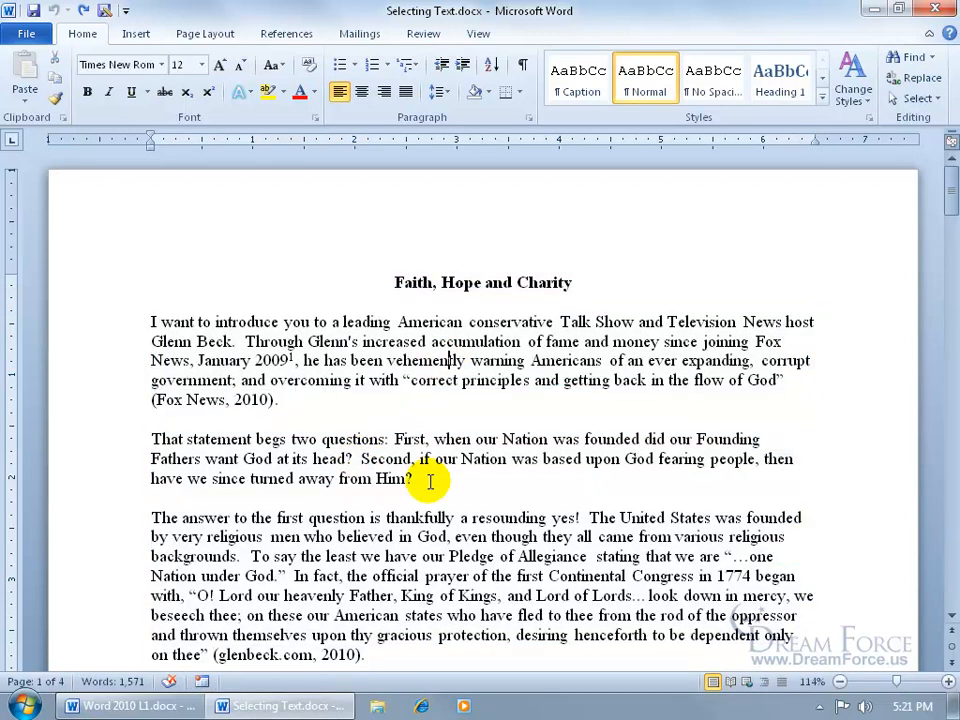
left_click(151, 517)
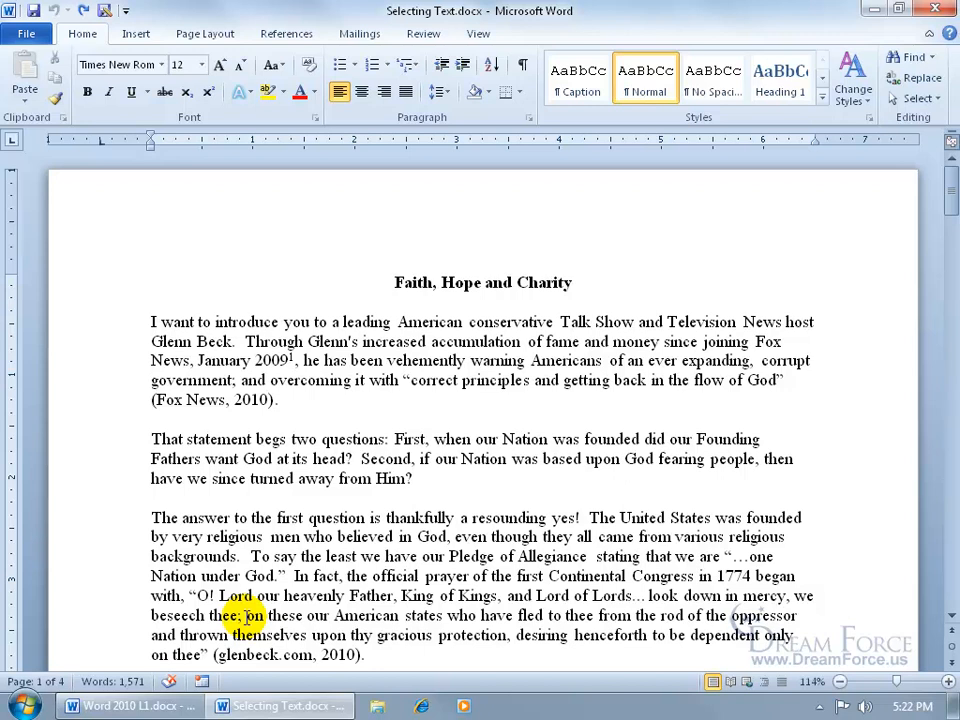
Step: Select from "The answer to the first question" to the document's end, select from the same point back to the document's start, and clear the selection
key("ctrl+shift+End")
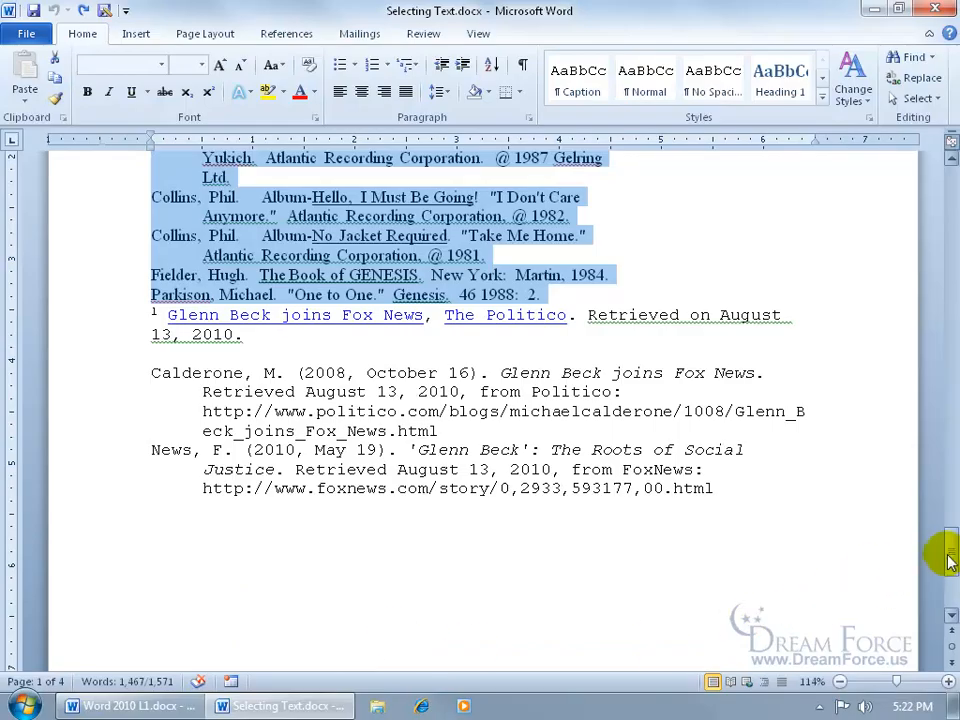
left_click_drag(951, 560, 948, 190)
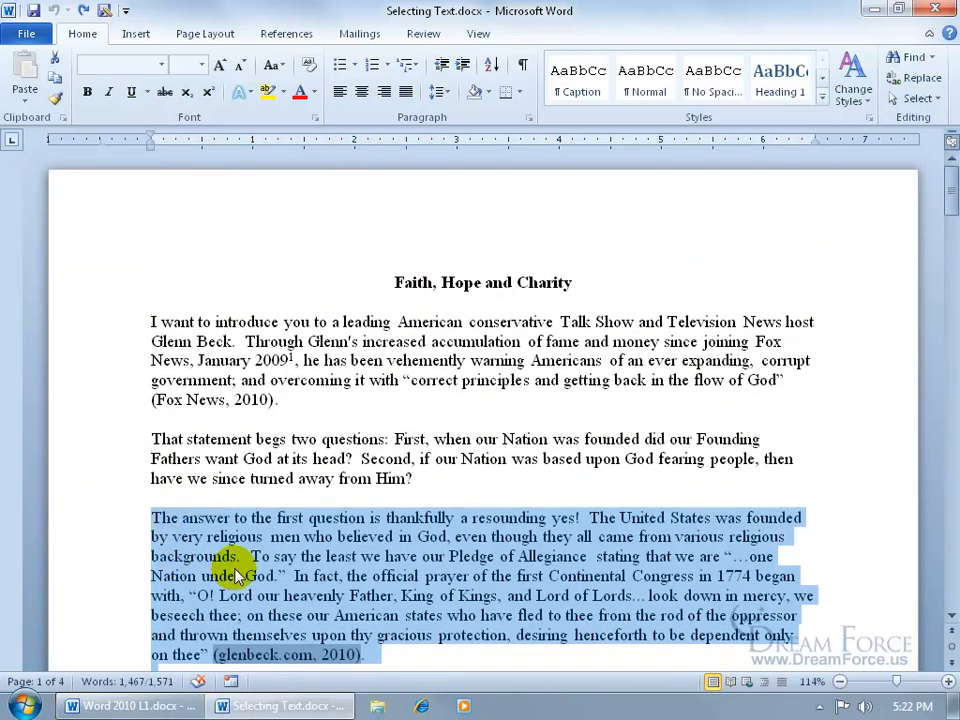
left_click(290, 560)
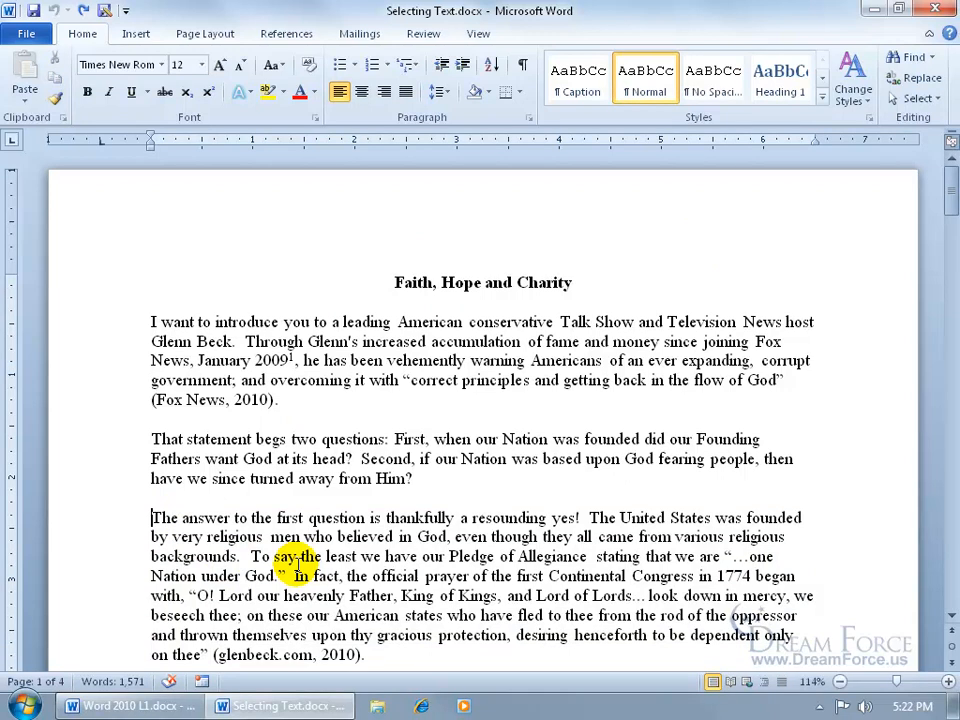
key("ctrl+shift+Home")
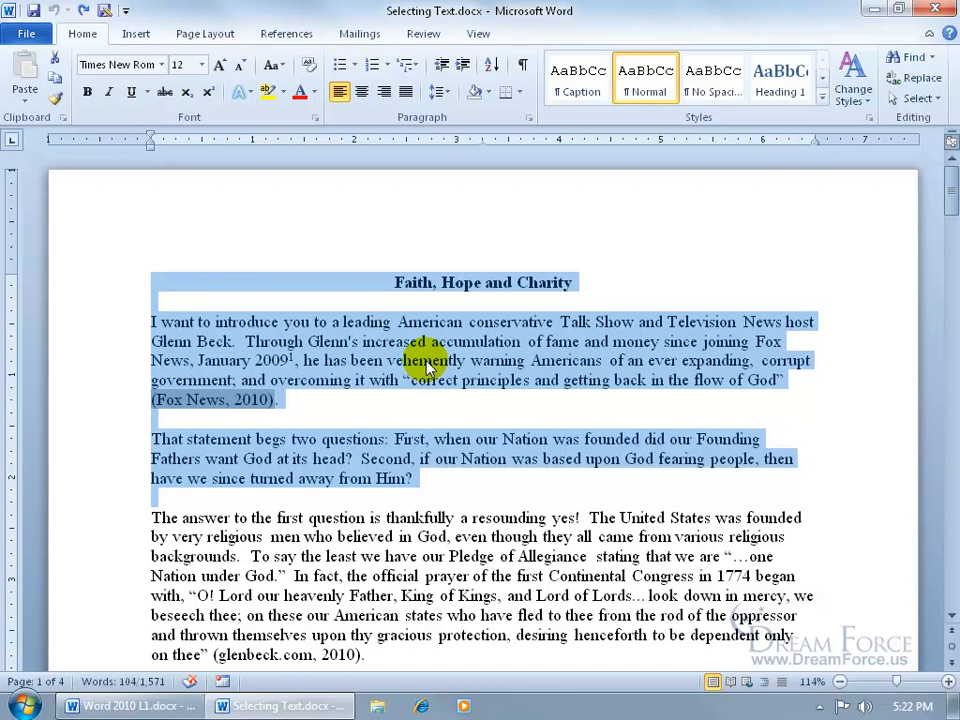
left_click(155, 322)
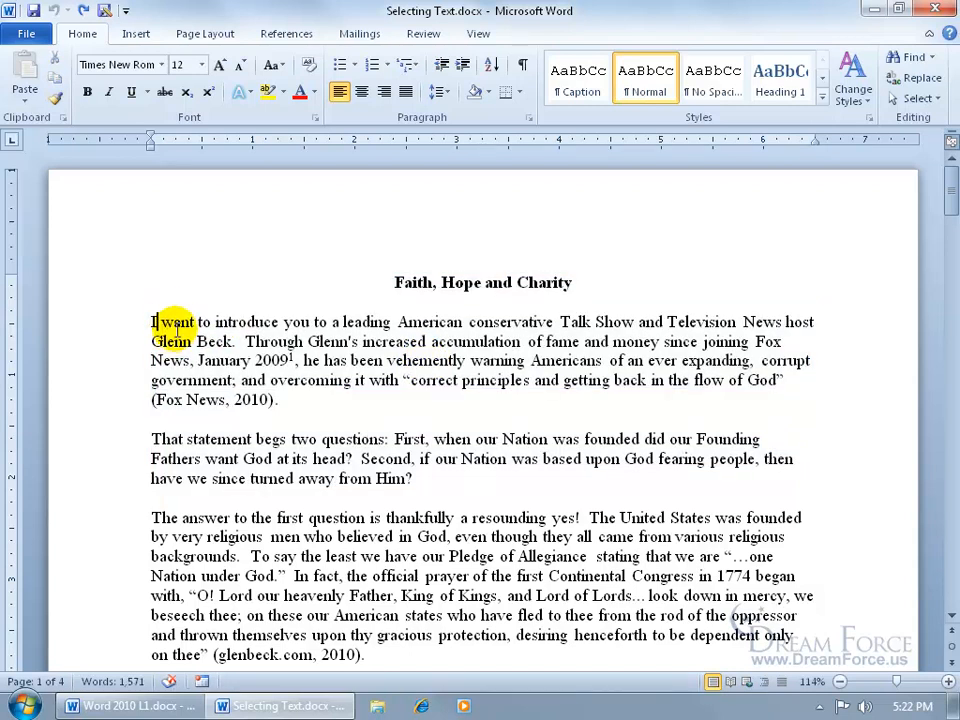
Step: Select from the start of the first body paragraph through "he" before "has been", clear it, and select that paragraph's entire second sentence
left_click(149, 322)
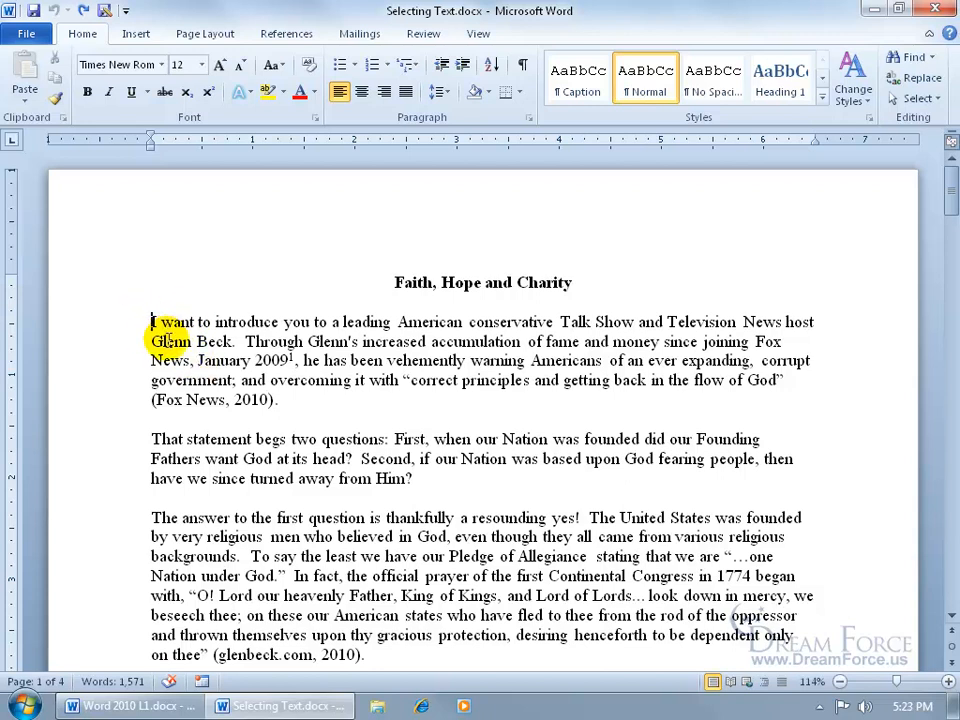
left_click(316, 362, "shift")
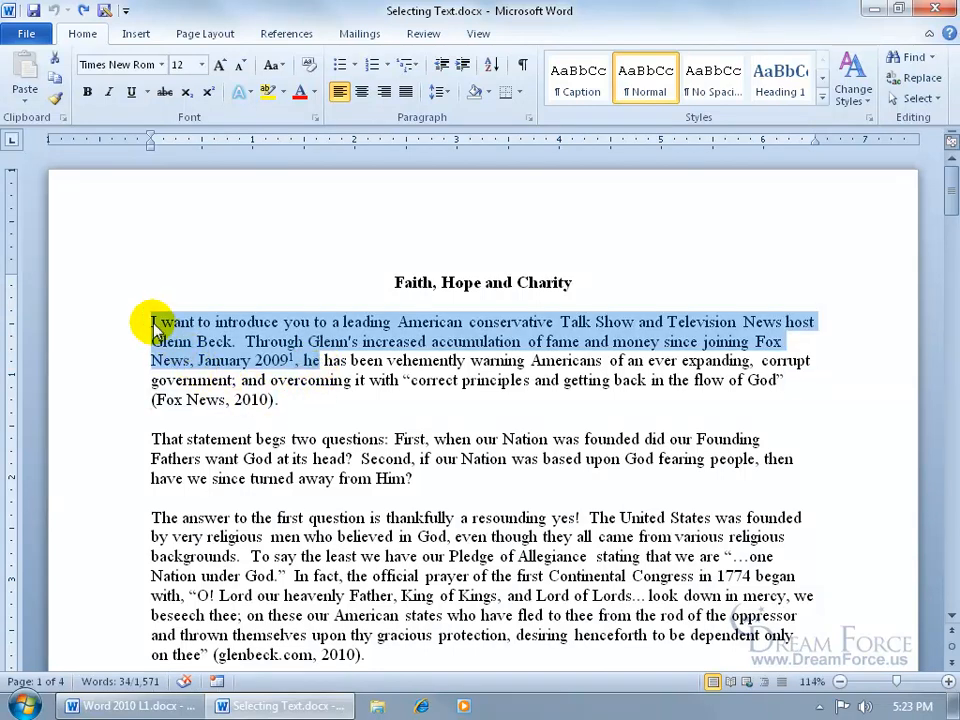
left_click(293, 380)
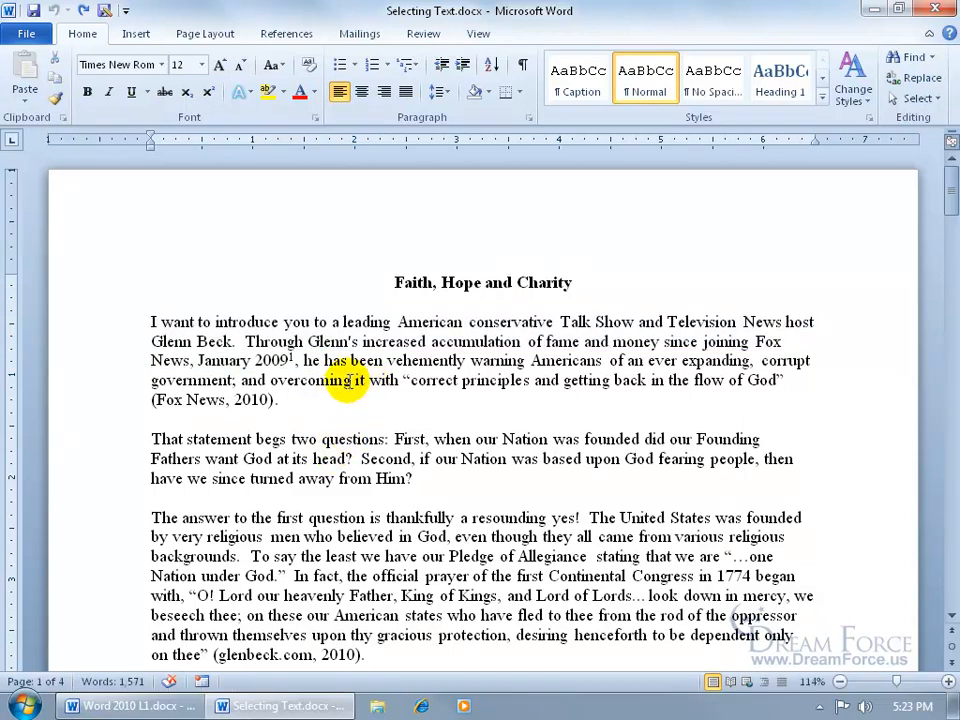
left_click(355, 380, "ctrl")
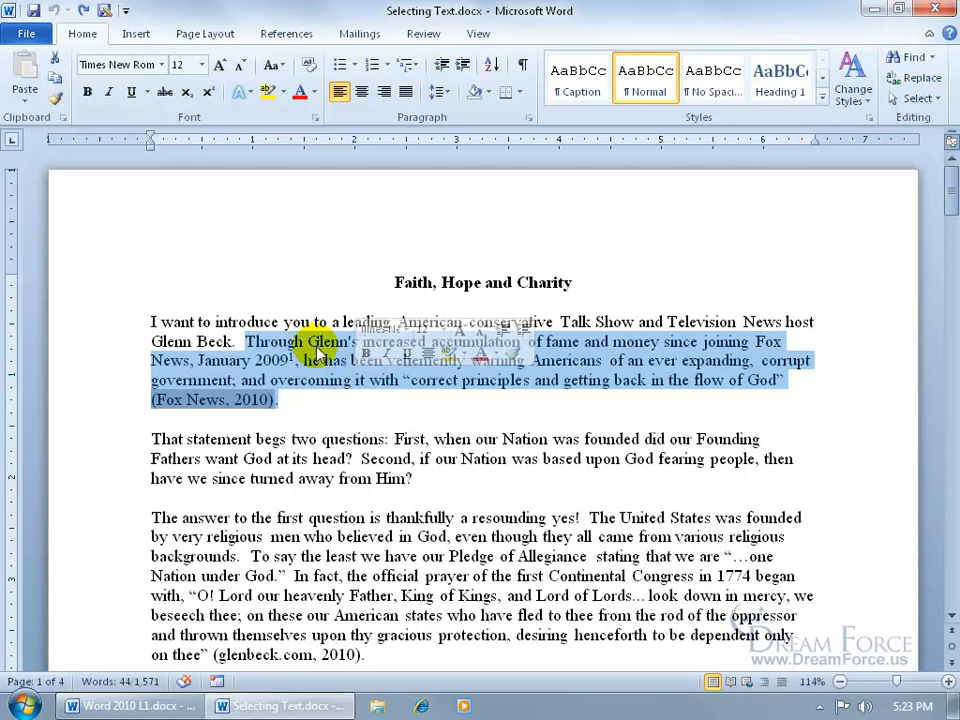
Step: Select the words "you", "leading" and "American" one at a time in the first body paragraph, and clear the selection
double_click(295, 322)
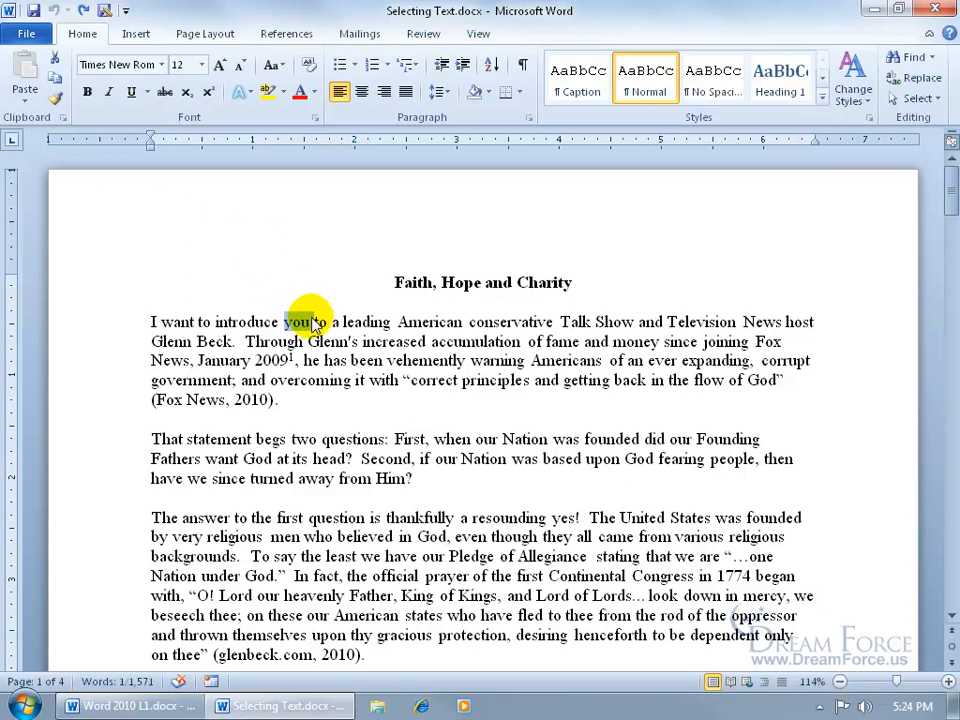
double_click(355, 325)
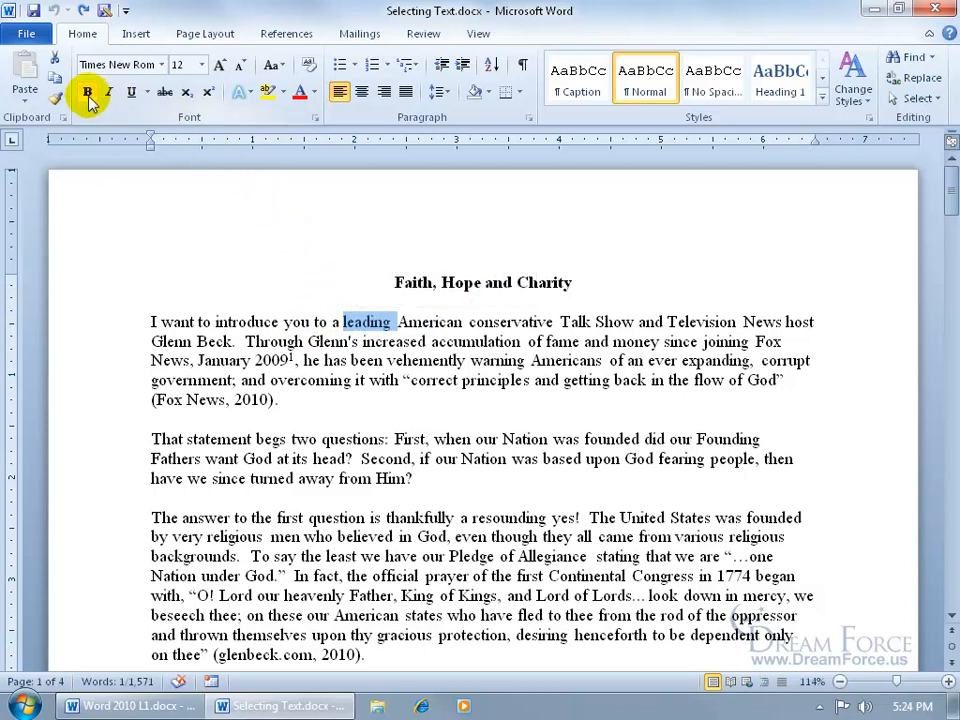
double_click(440, 322)
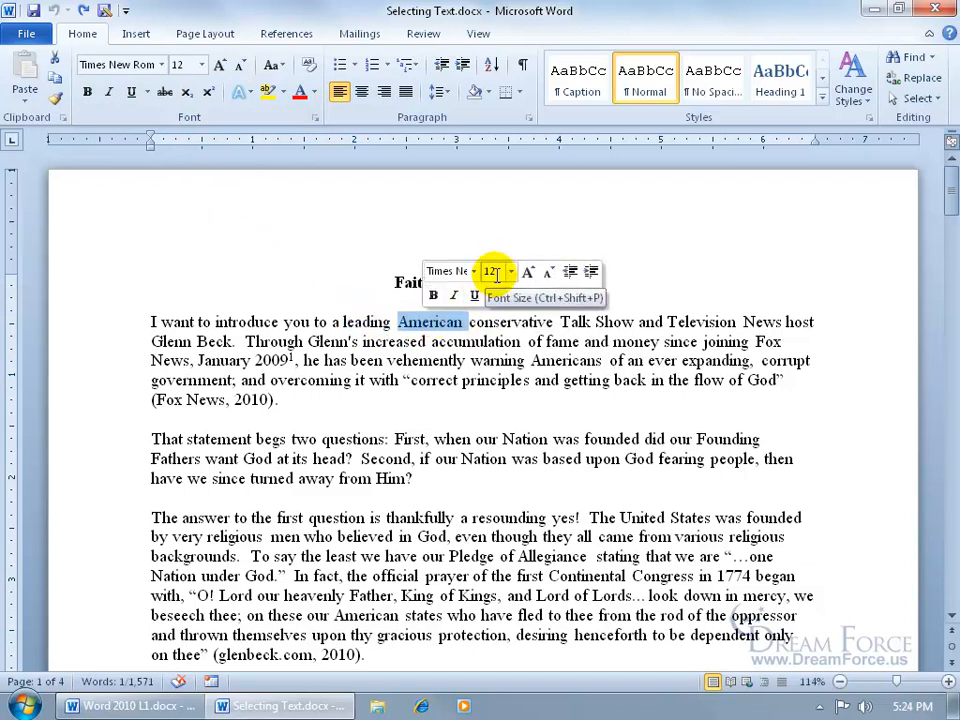
left_click(328, 322)
left_click(429, 282)
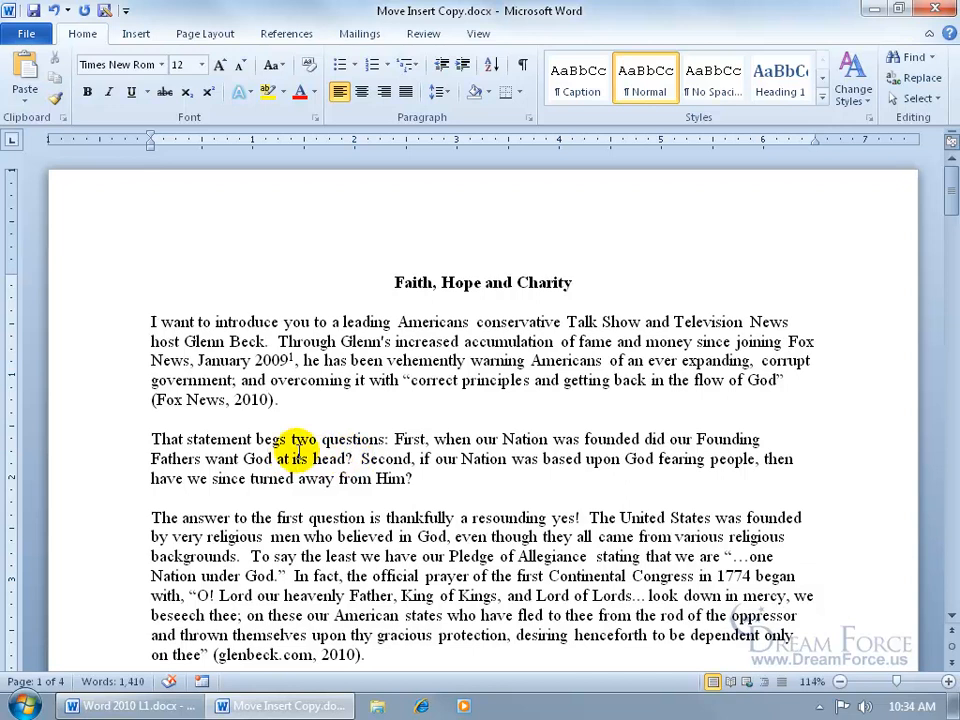
Step: Insert "us to ask" after "begs" in the second body paragraph
left_click(289, 440)
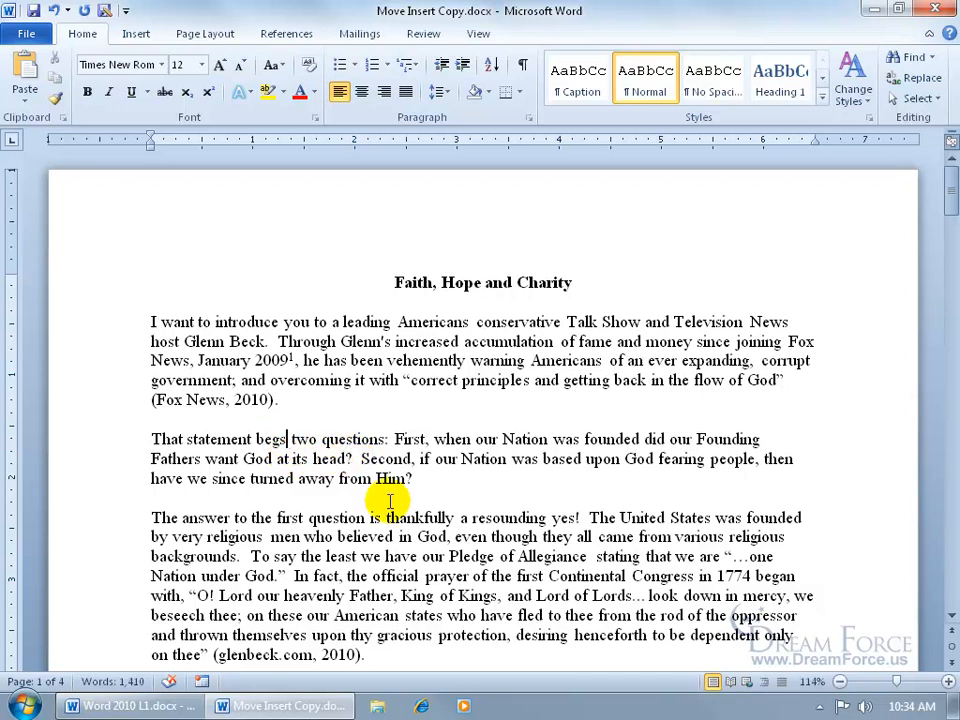
type("us to ask")
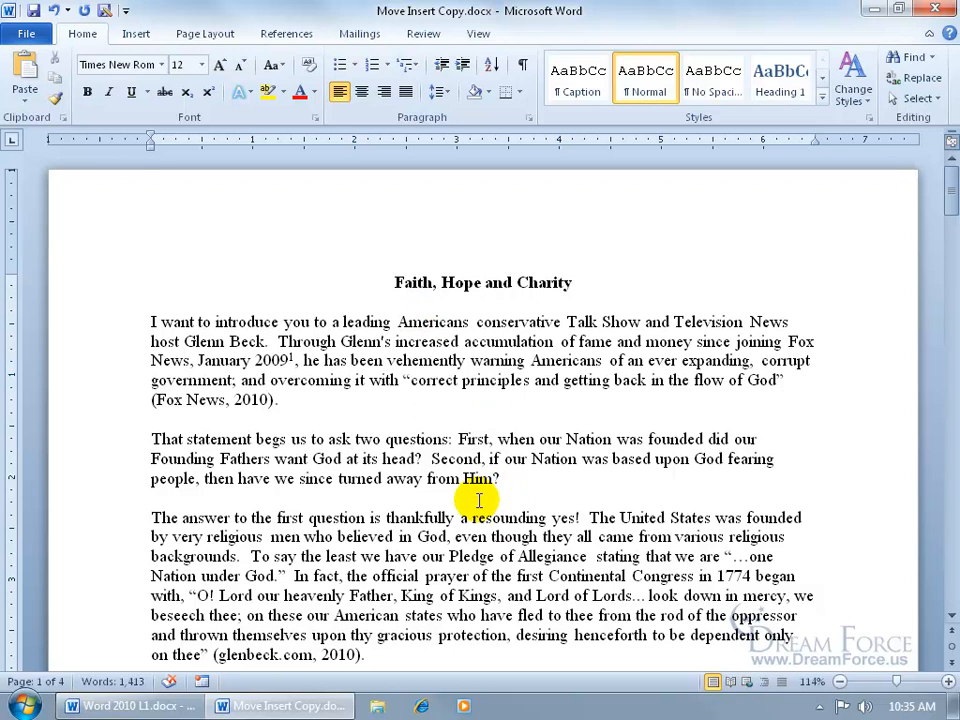
Step: Cut the first line of the first body paragraph, from "I want to introduce" through "Television News"
left_click(151, 320)
left_click_drag(151, 320, 790, 321)
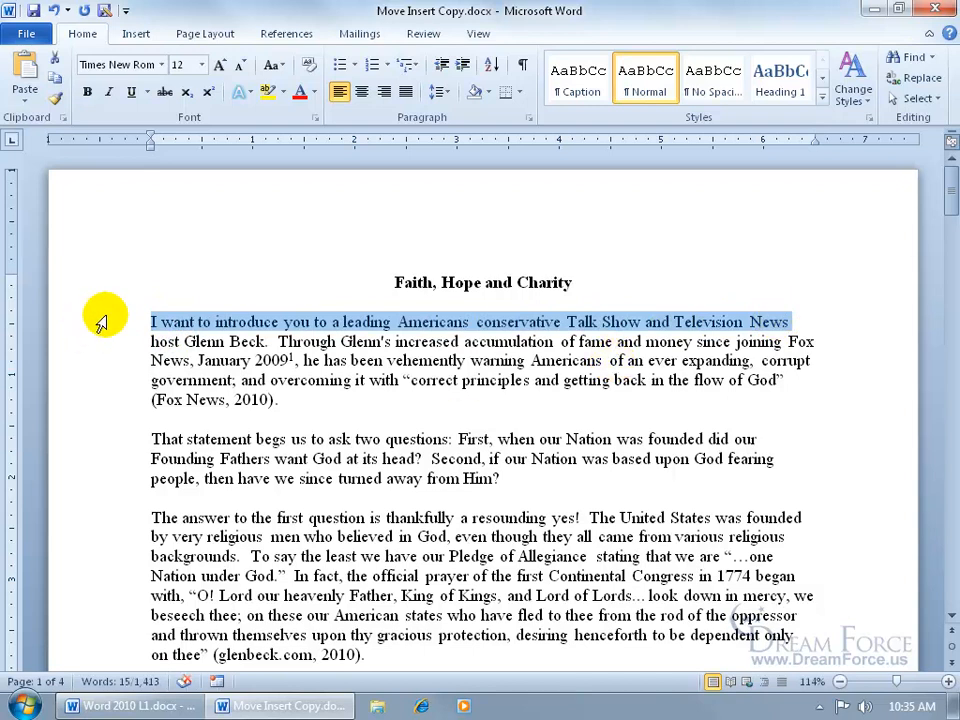
left_click(112, 325)
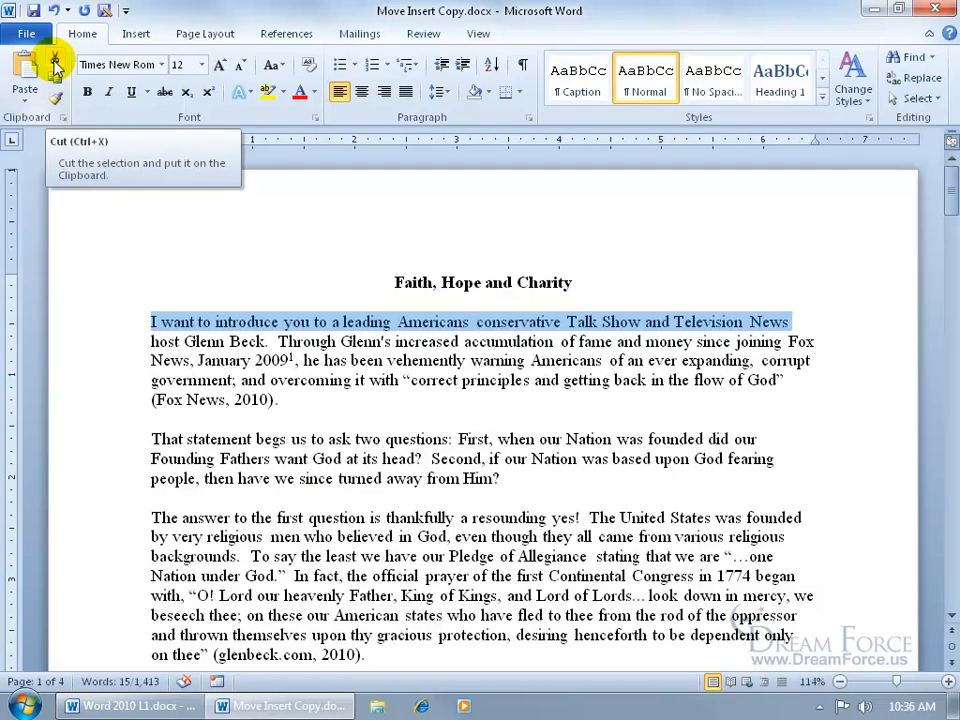
right_click(253, 322)
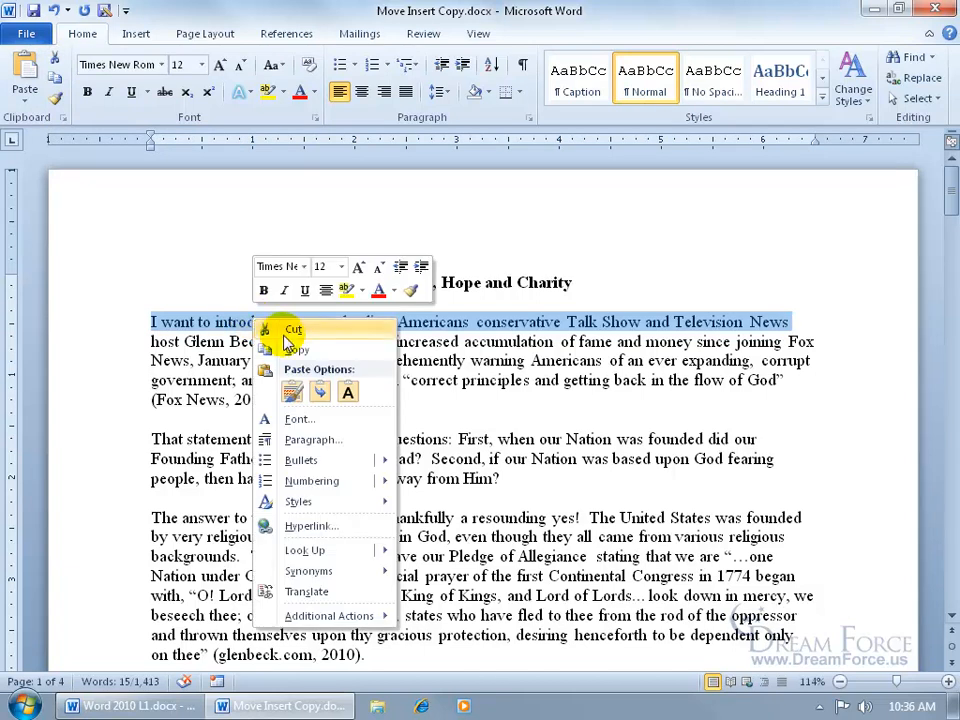
left_click(280, 329)
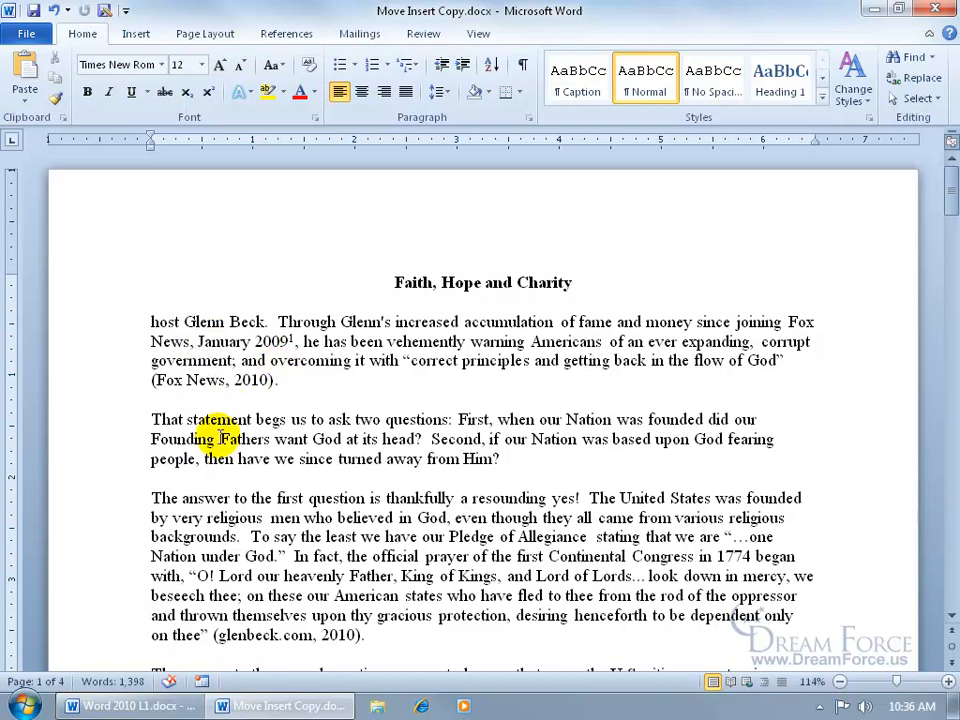
Step: Paste the cut line as text only into the blank line above "The answer to the first question"
left_click(200, 481)
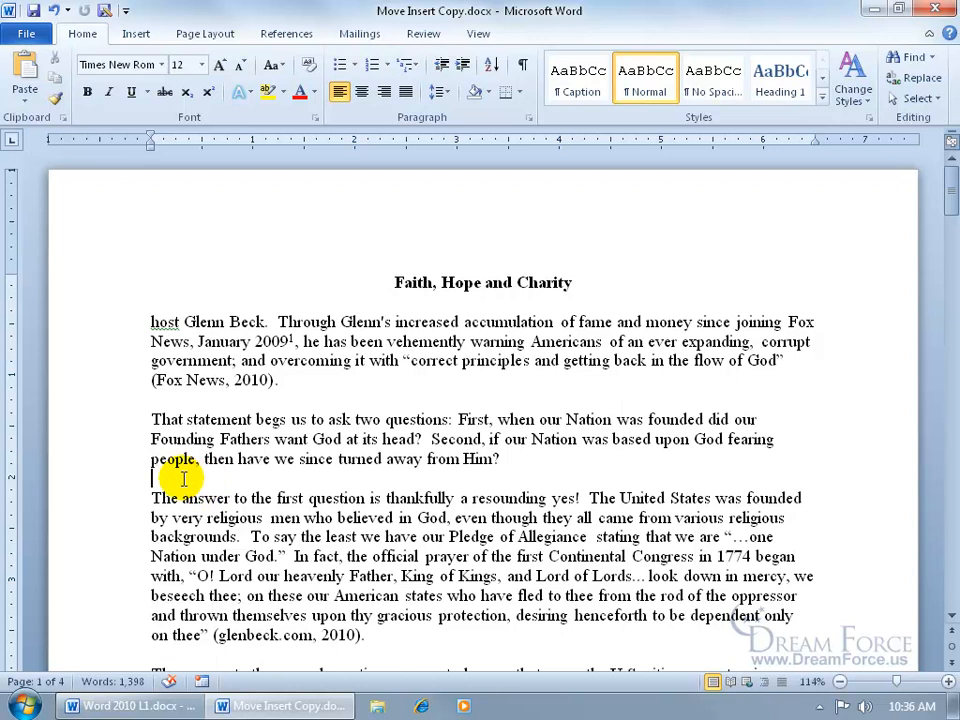
right_click(184, 482)
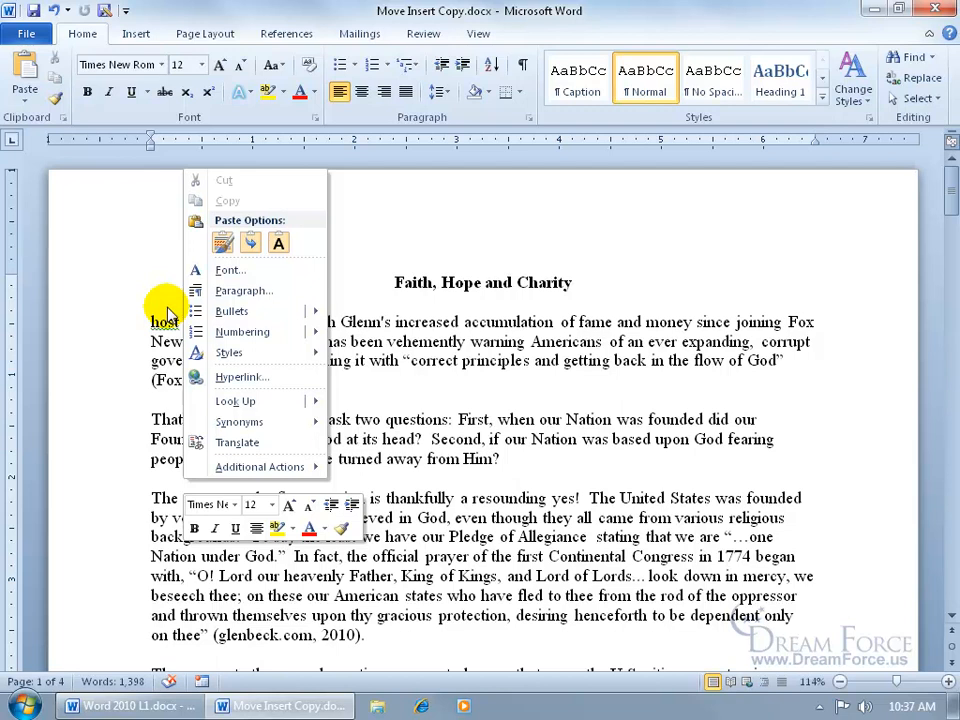
left_click(252, 243)
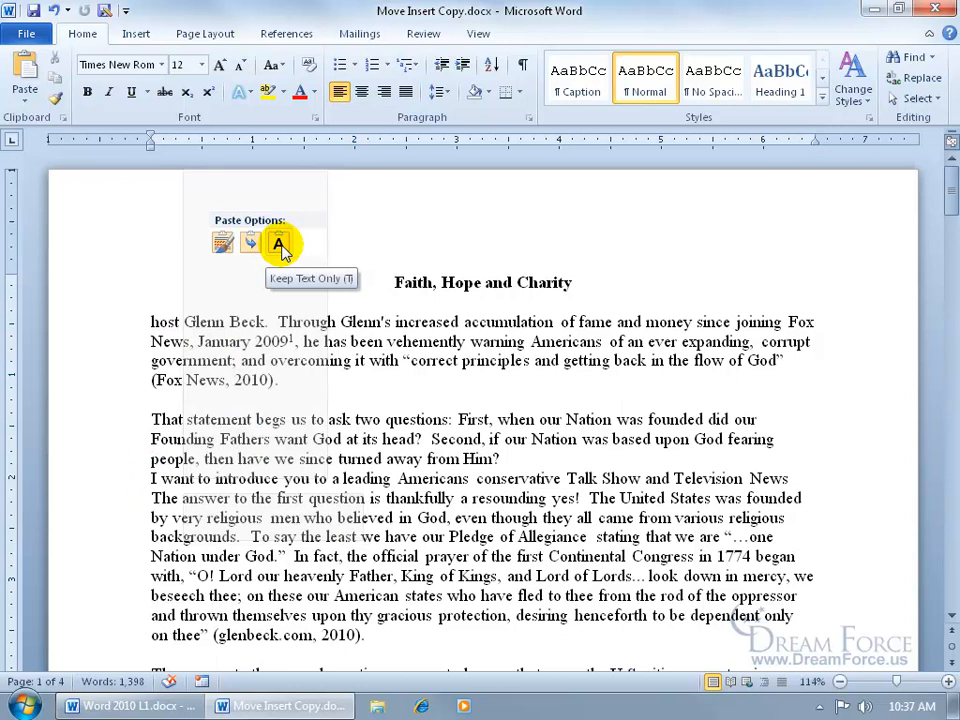
left_click(281, 250)
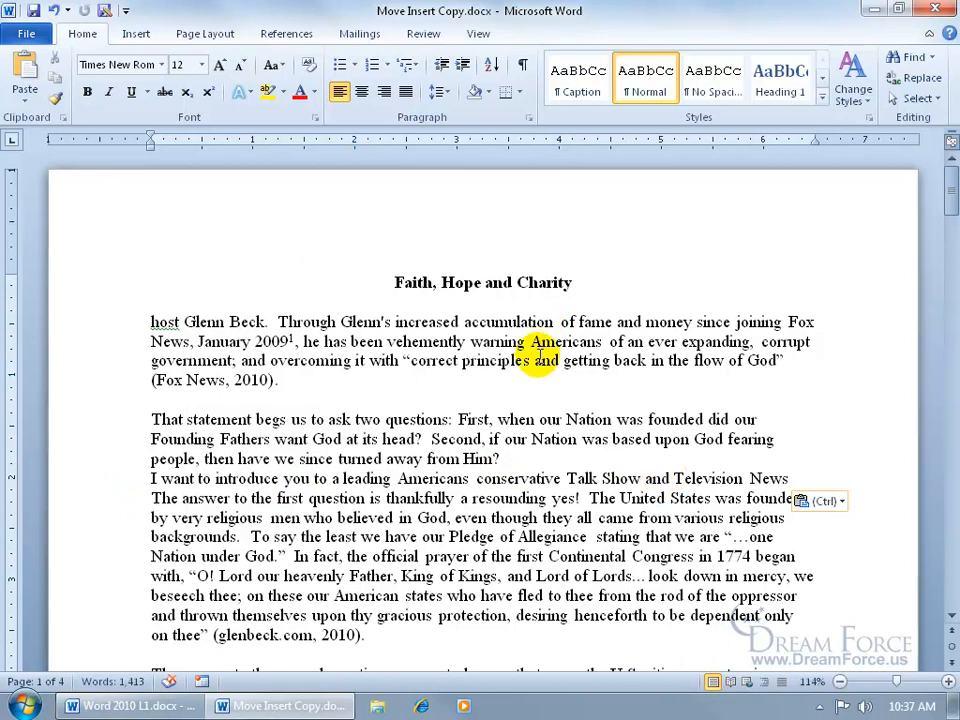
Step: Undo the paste and the cut of the first body paragraph's opening line
left_click(54, 12)
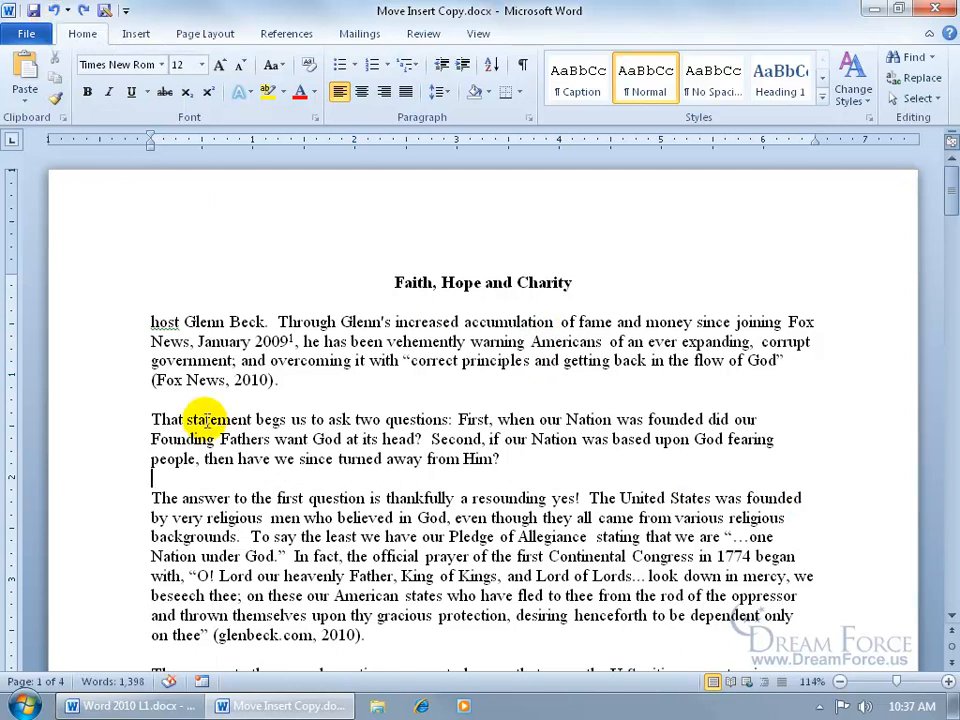
left_click(54, 12)
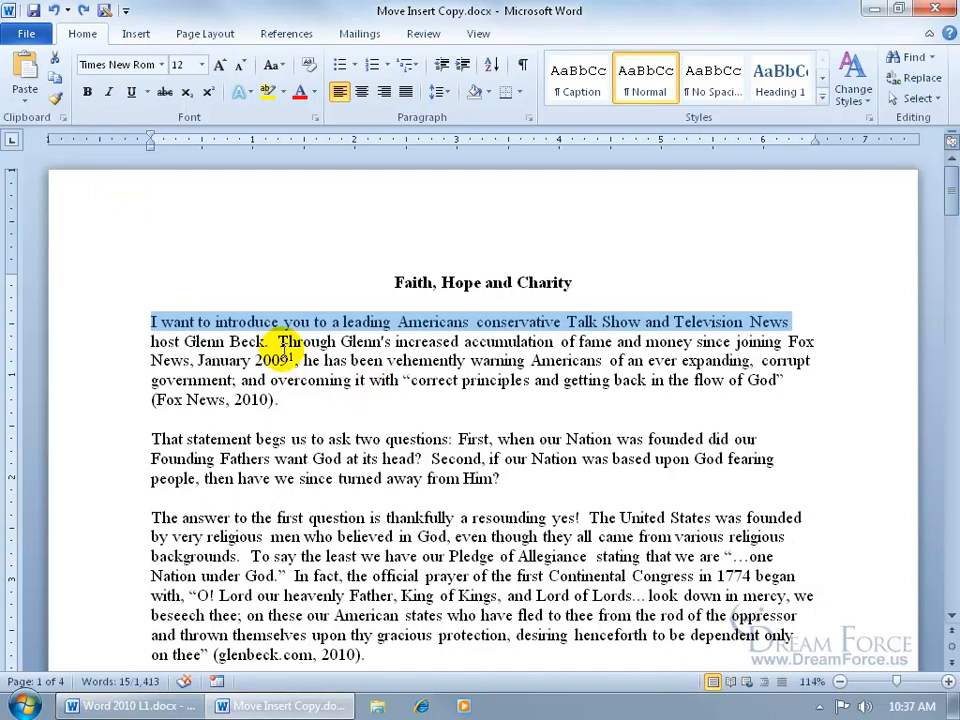
Step: Select and copy the text from "That statement begs" through "at its head?" in the second body paragraph
left_click_drag(151, 440, 427, 460)
key("ctrl+c")
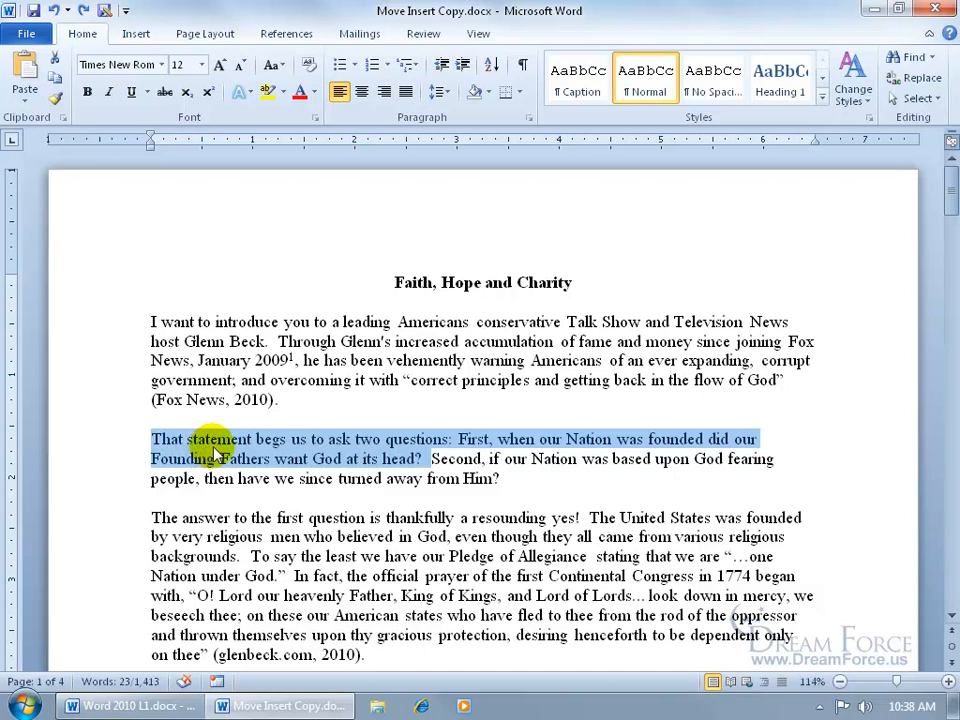
Step: Move the selected text to the first body paragraph's start, into the "The answer to the first question" paragraph after "by", and after "(Fox News, 2010)."
left_click_drag(207, 449, 155, 330)
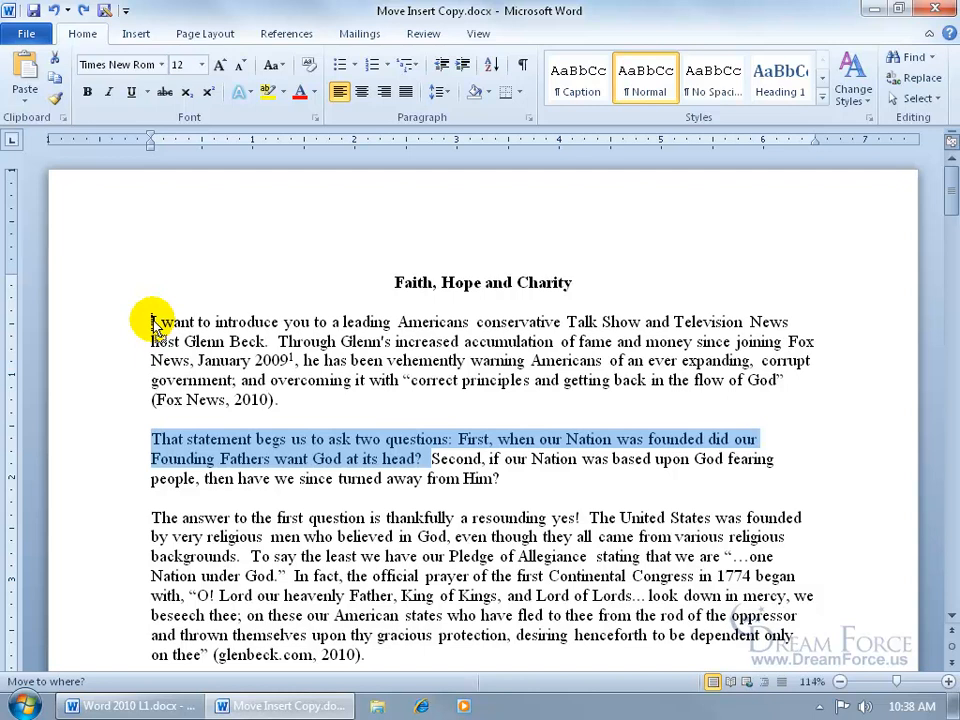
left_click_drag(155, 330, 155, 330)
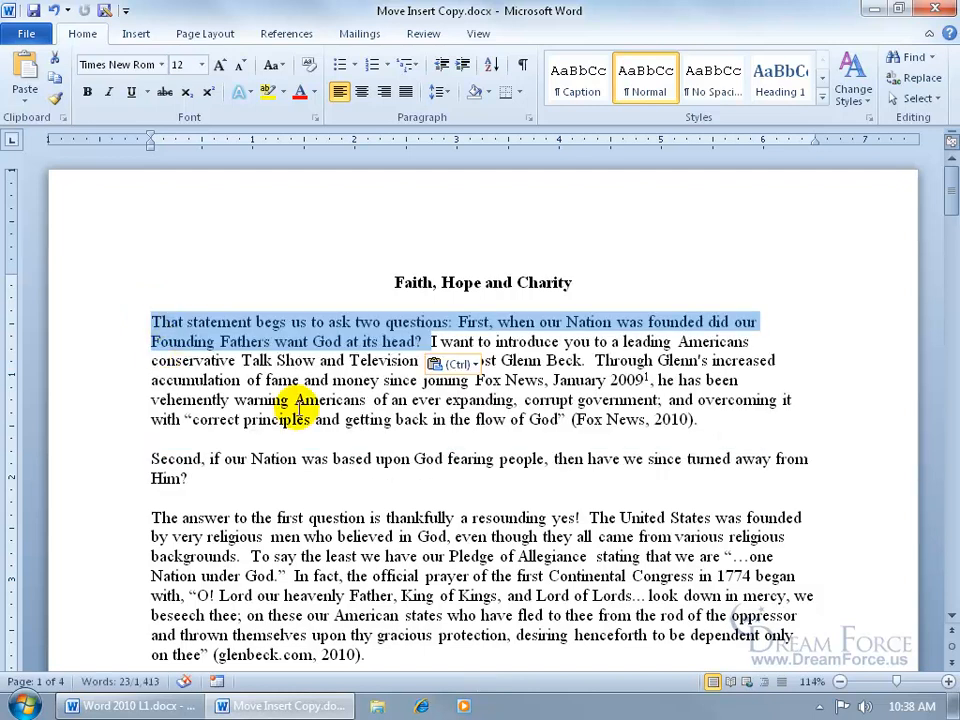
left_click_drag(236, 457, 171, 537)
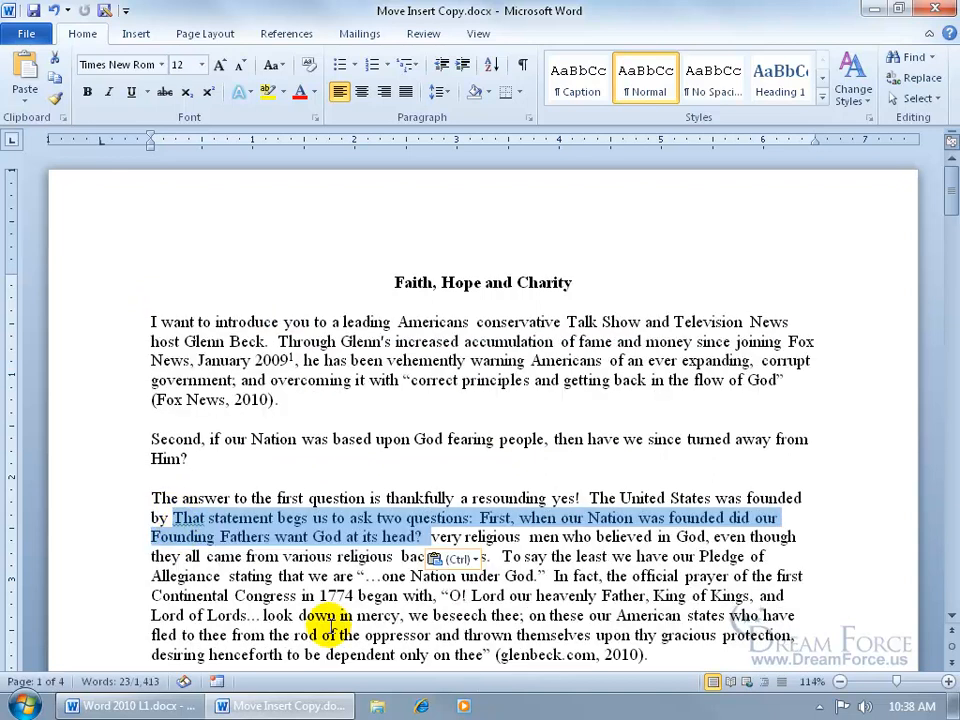
left_click_drag(297, 524, 400, 399)
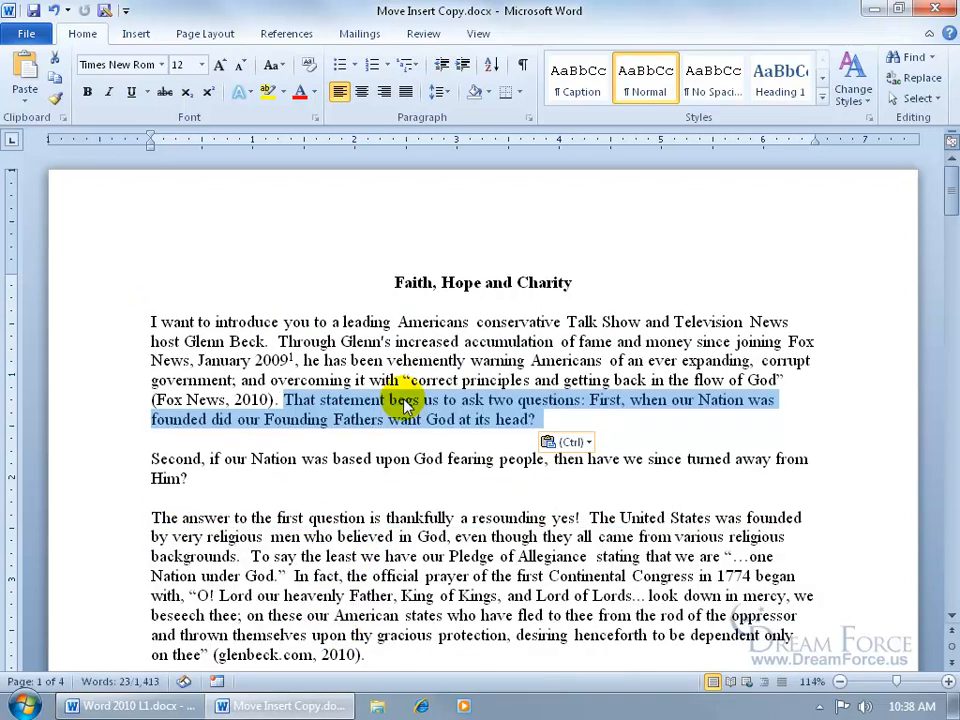
Step: Undo the three moves of the "That statement begs us to ask two questions" text
left_click(55, 11)
left_click(55, 11)
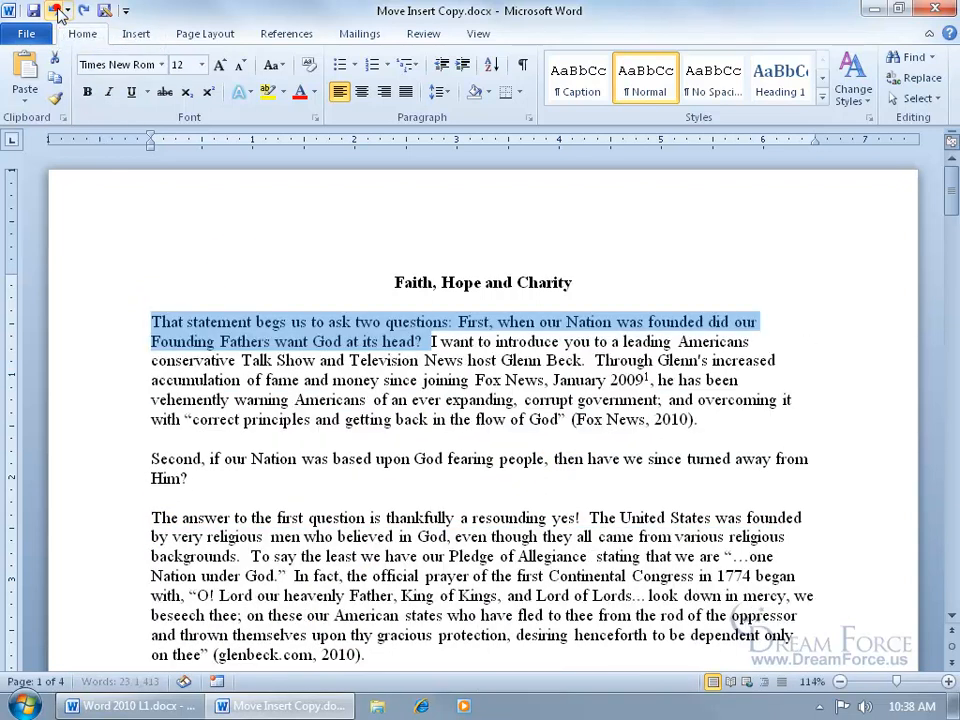
left_click(55, 11)
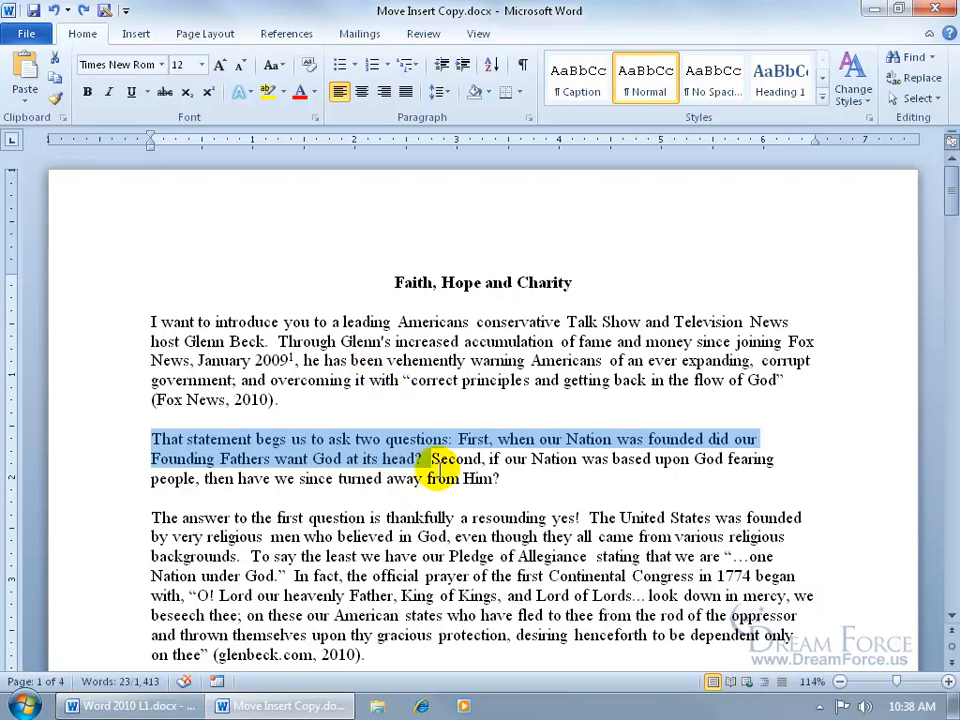
Step: Copy the selected text ending in "at its head?" and display the Office Clipboard's contents
right_click(352, 440)
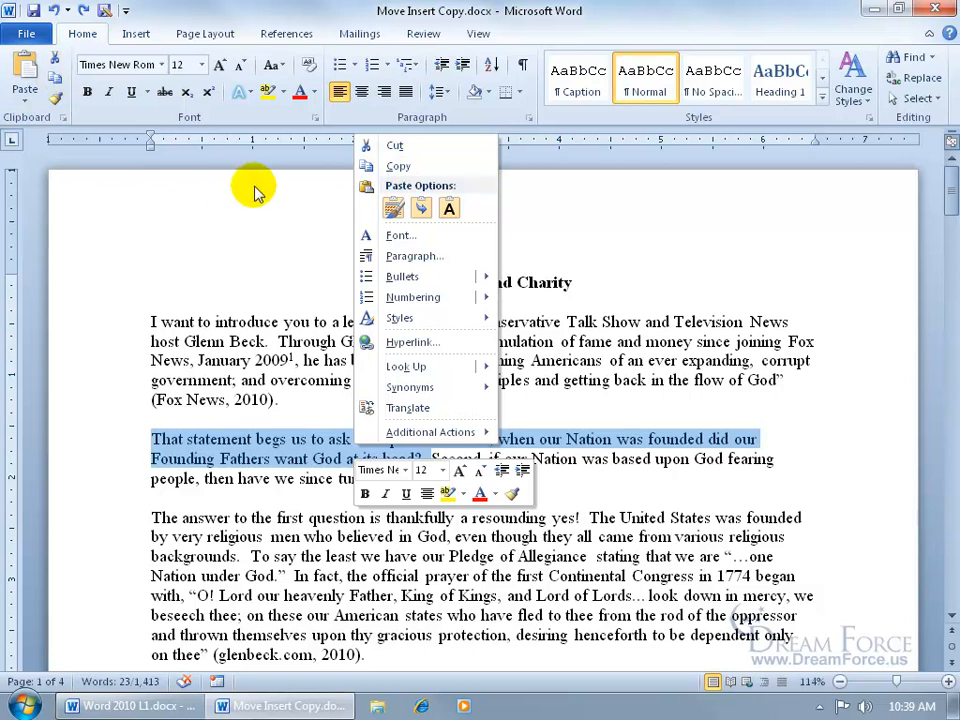
left_click(385, 166)
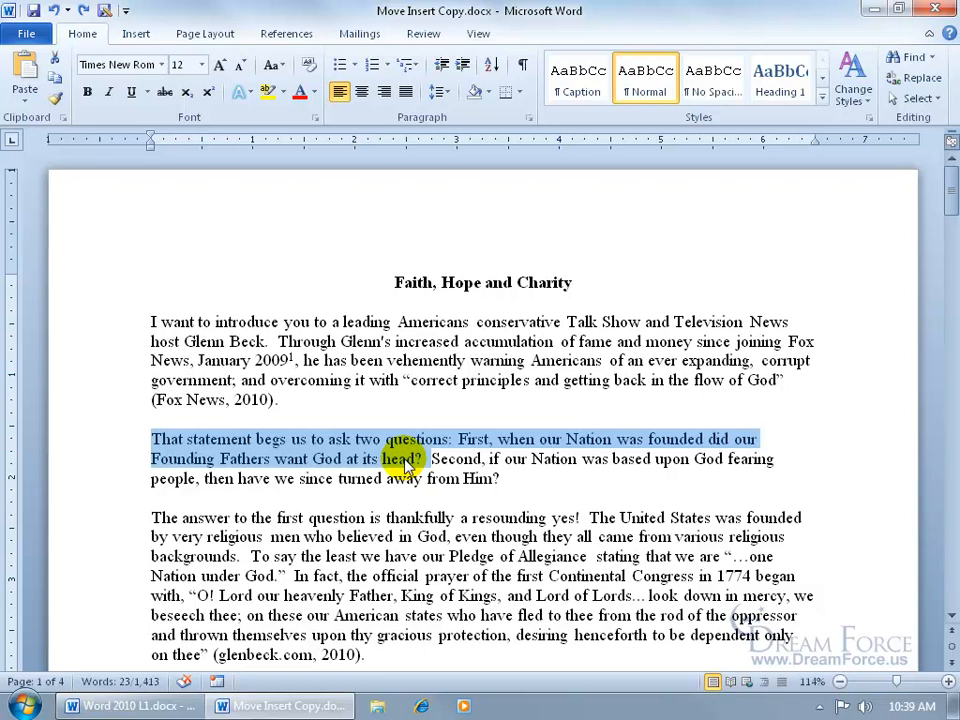
left_click(62, 118)
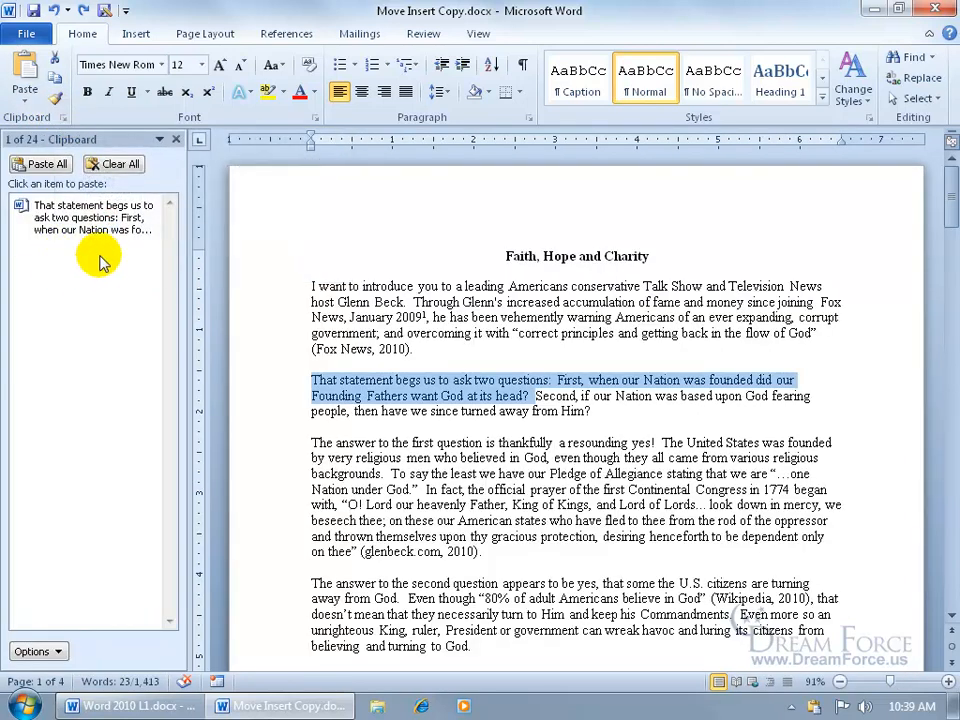
Step: Close the Office Clipboard, paste the copied text on the blank line after "(glenbeck.com, 2010)." and undo the paste
left_click(176, 139)
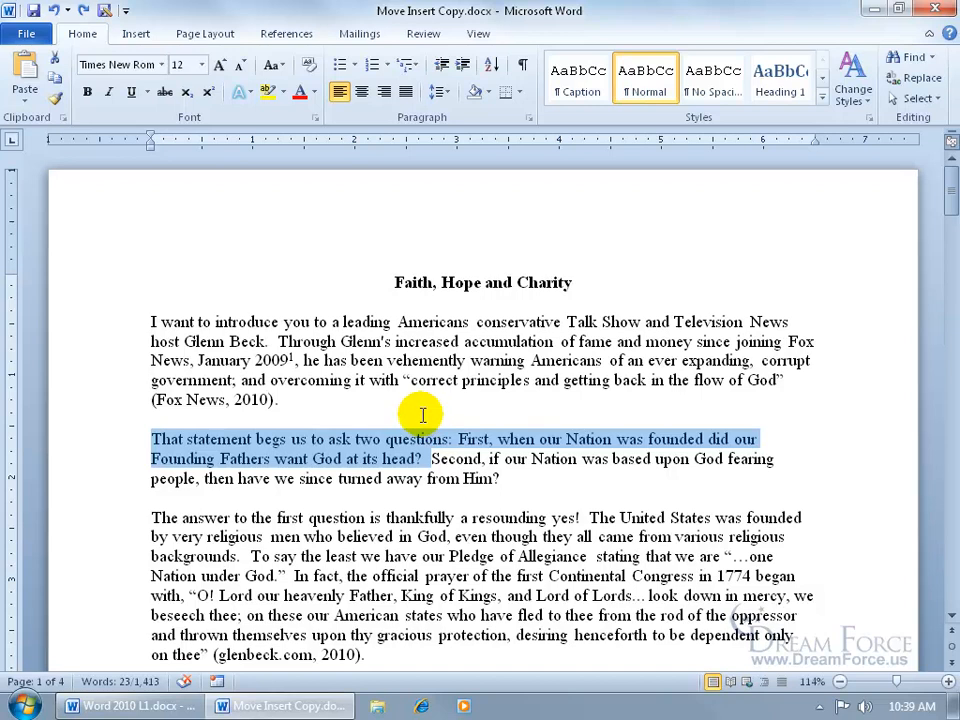
left_click(952, 620)
left_click(385, 556)
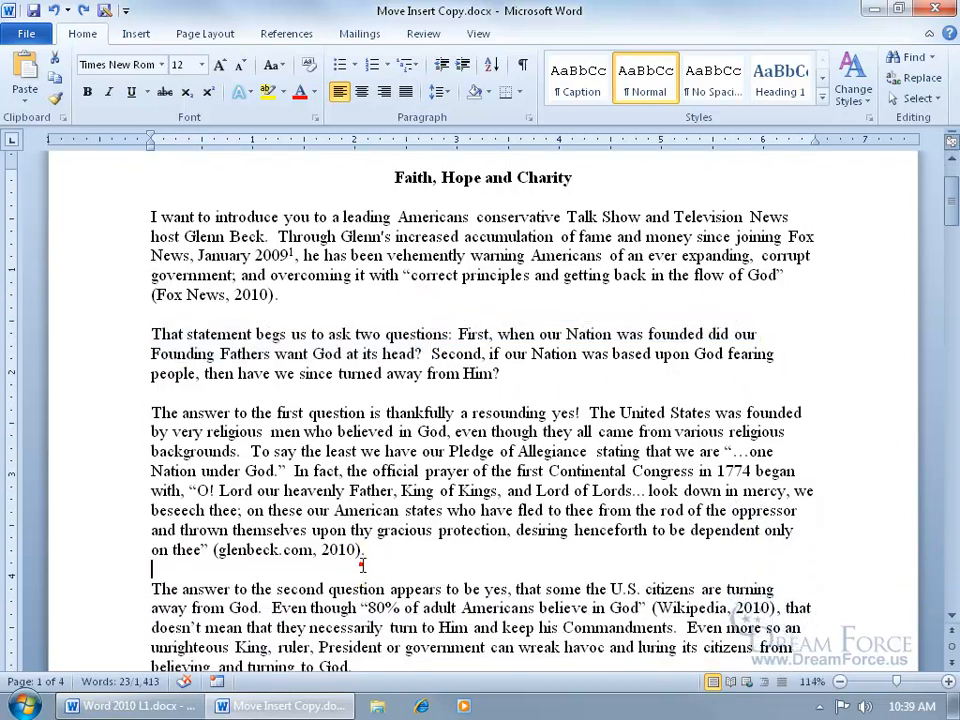
right_click(207, 570)
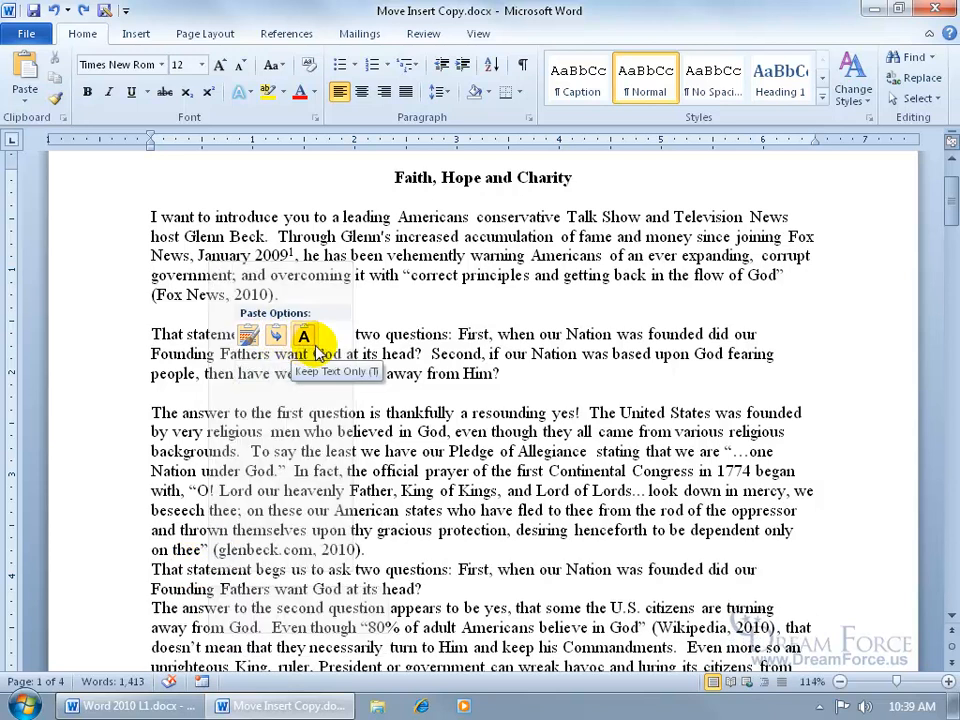
left_click(165, 570)
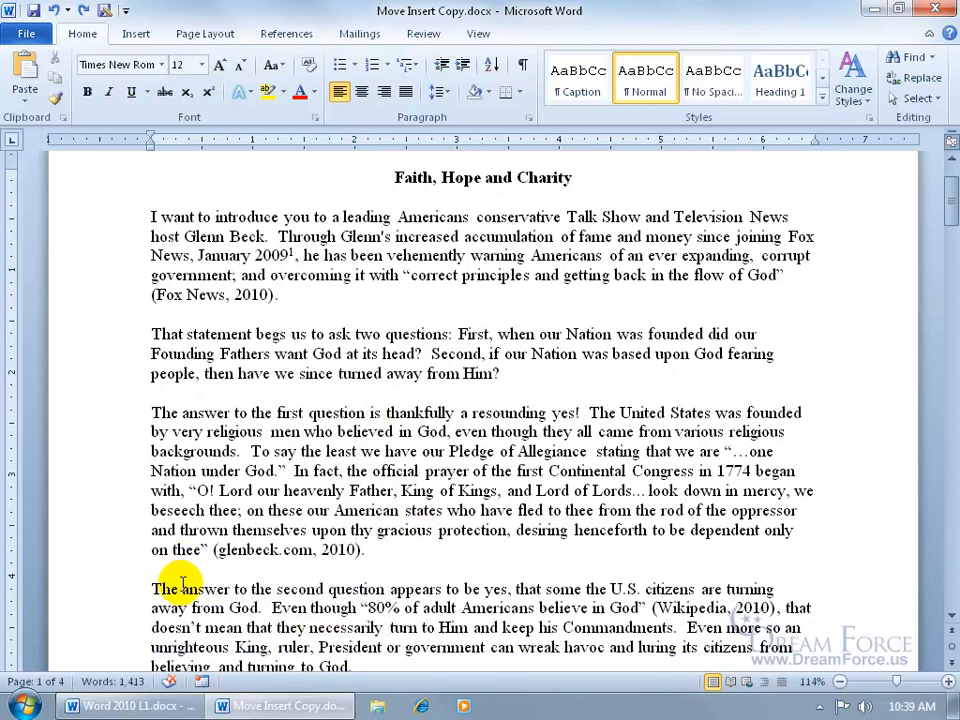
key("ctrl+v")
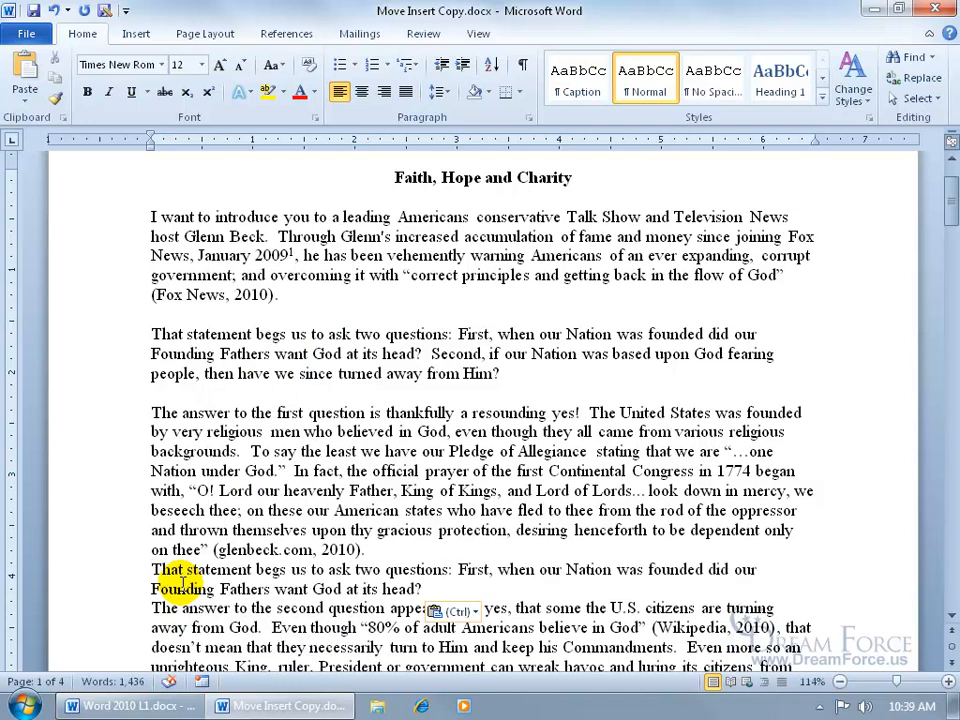
left_click(55, 11)
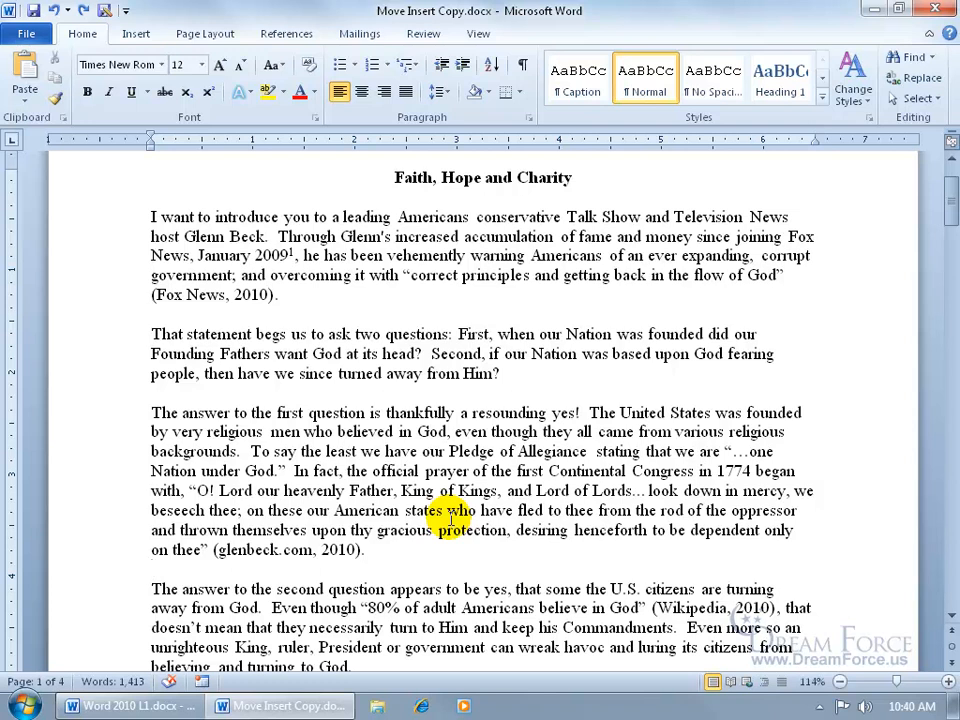
Step: Start opening another document and browse to the Desktop folder
left_click(26, 33)
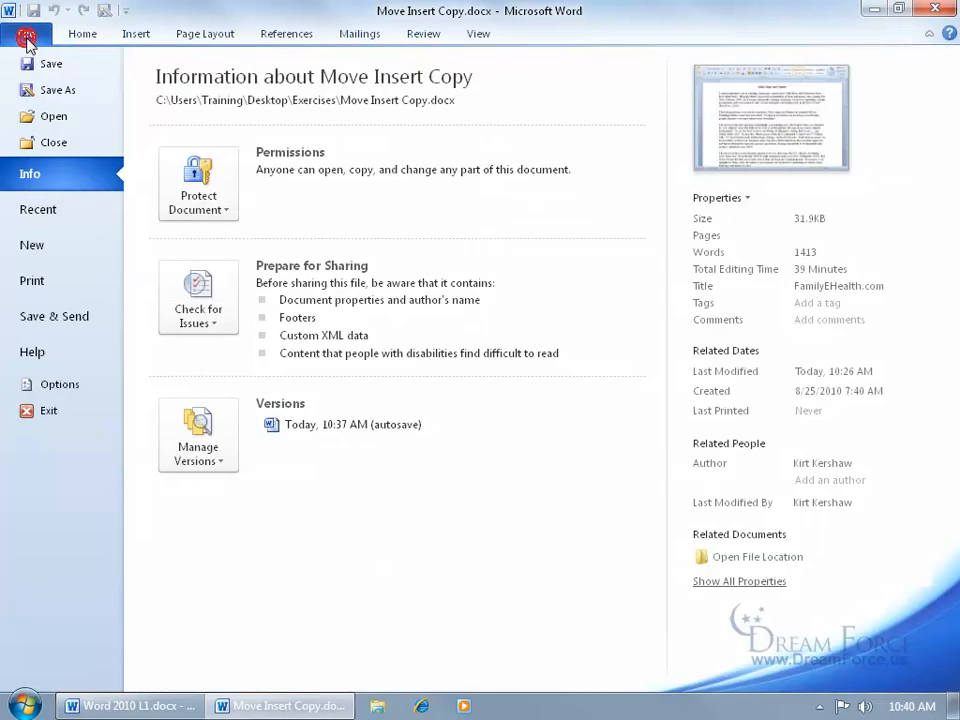
left_click(57, 117)
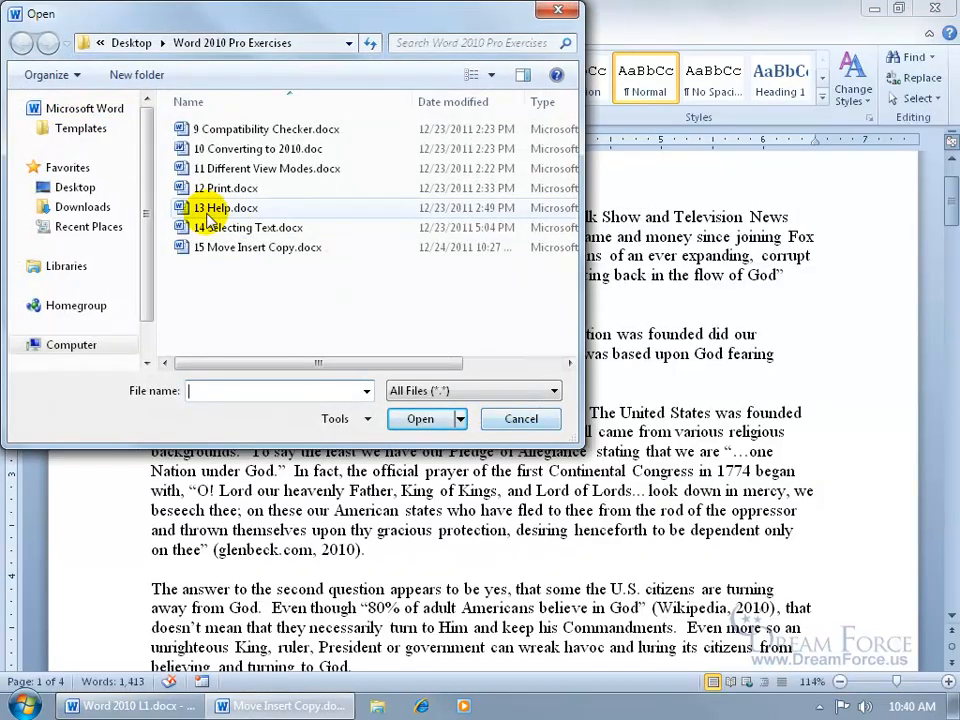
left_click(75, 188)
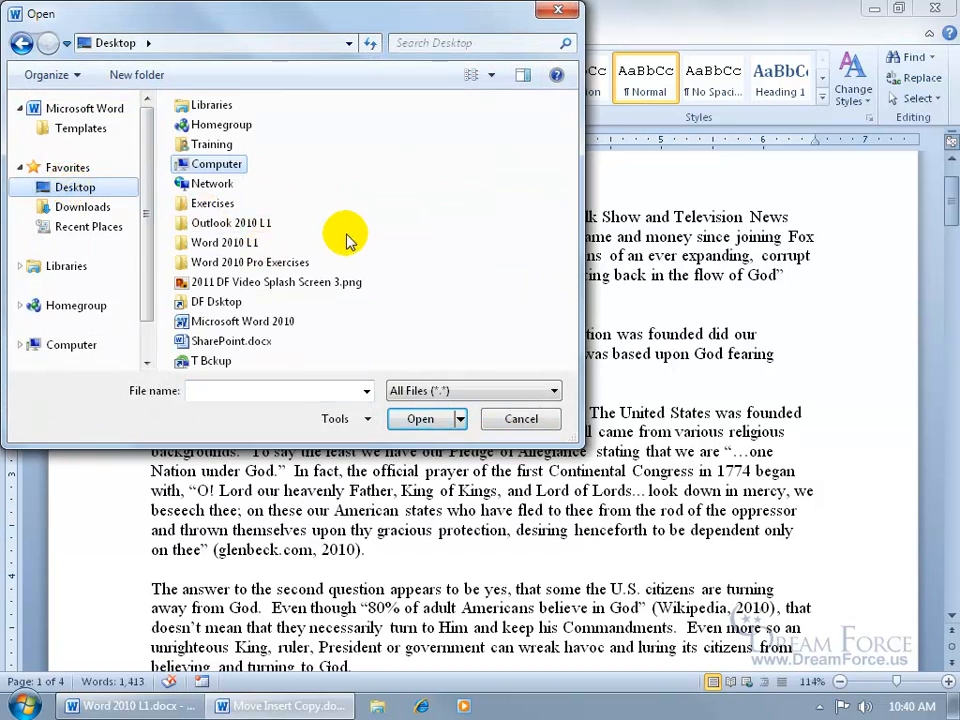
left_click(210, 205)
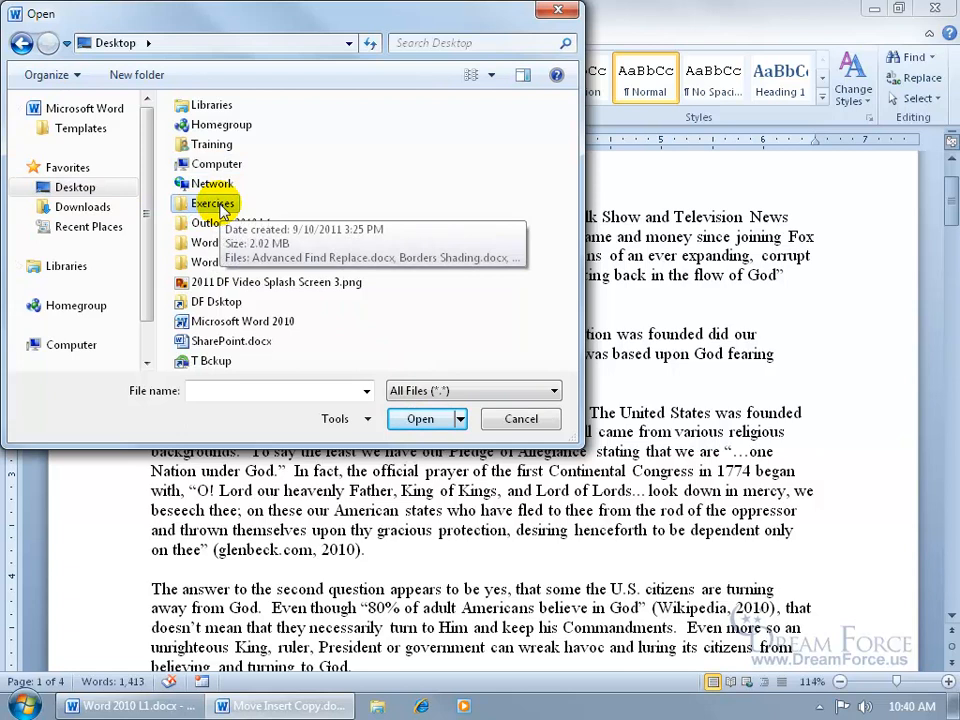
left_click(218, 205)
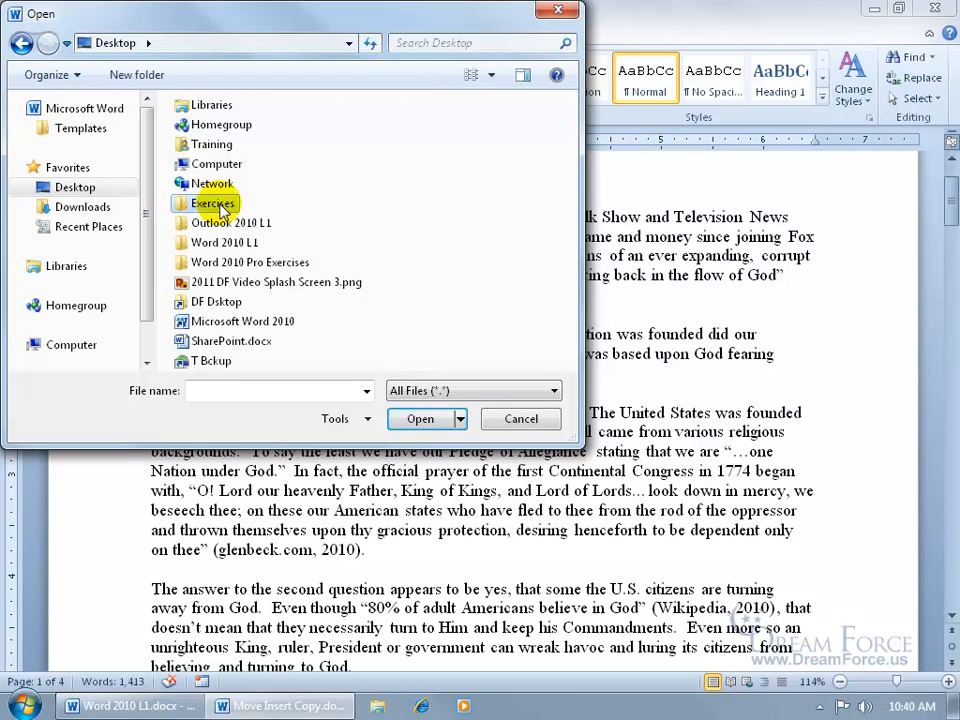
left_click(238, 203)
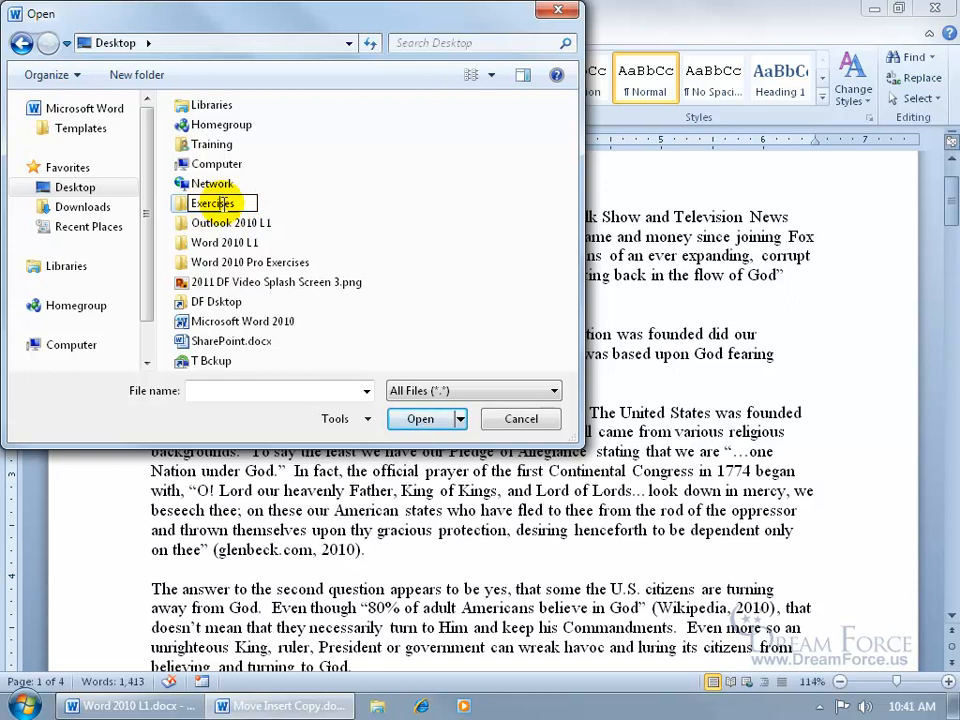
left_click(370, 340)
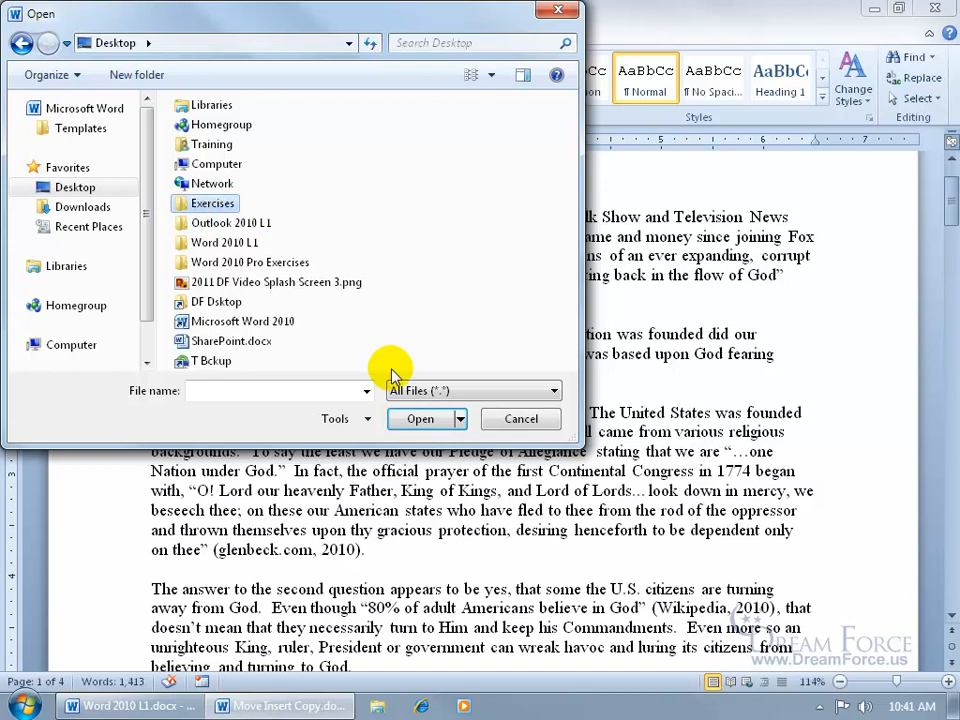
mouse_move(187, 208)
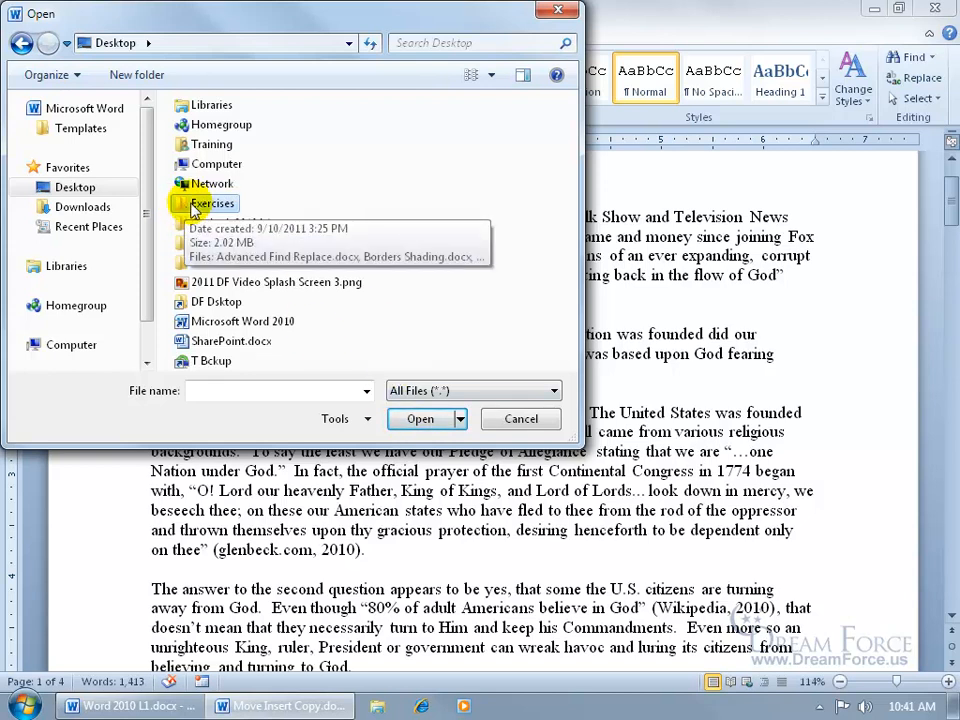
left_click(210, 210)
left_click(212, 208)
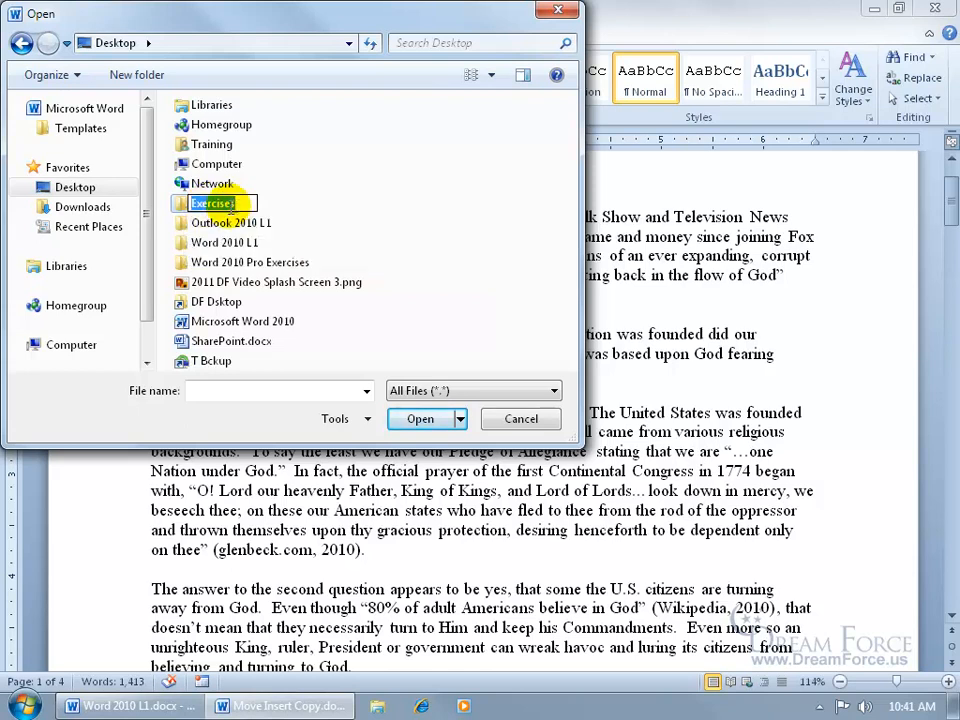
Step: Open My Spiffy Doc.docx from the Exercises folder
double_click(183, 206)
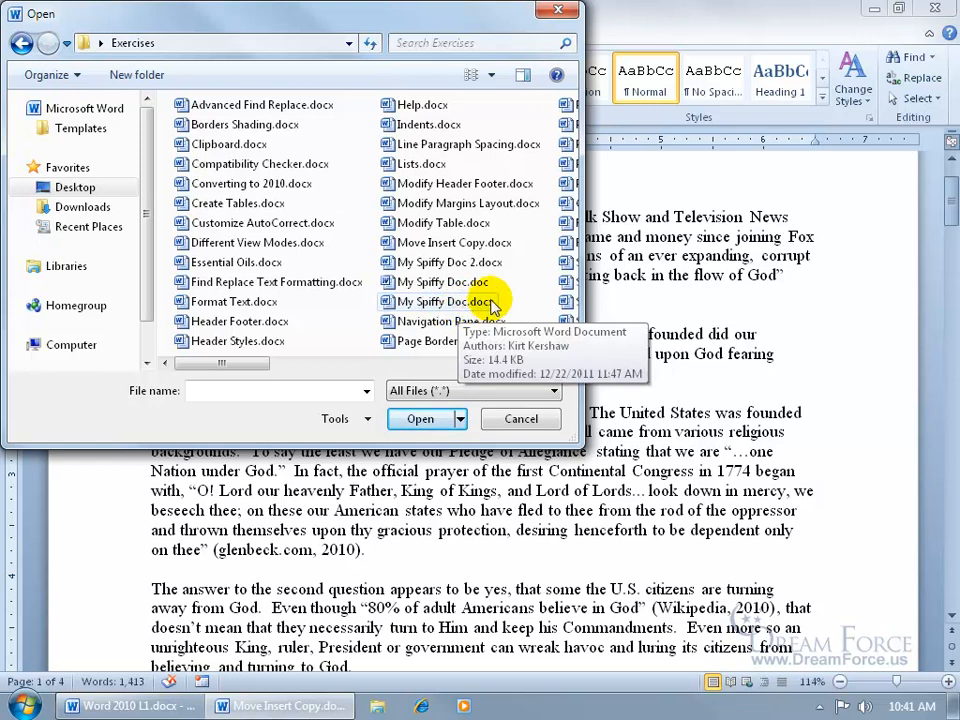
left_click(403, 301)
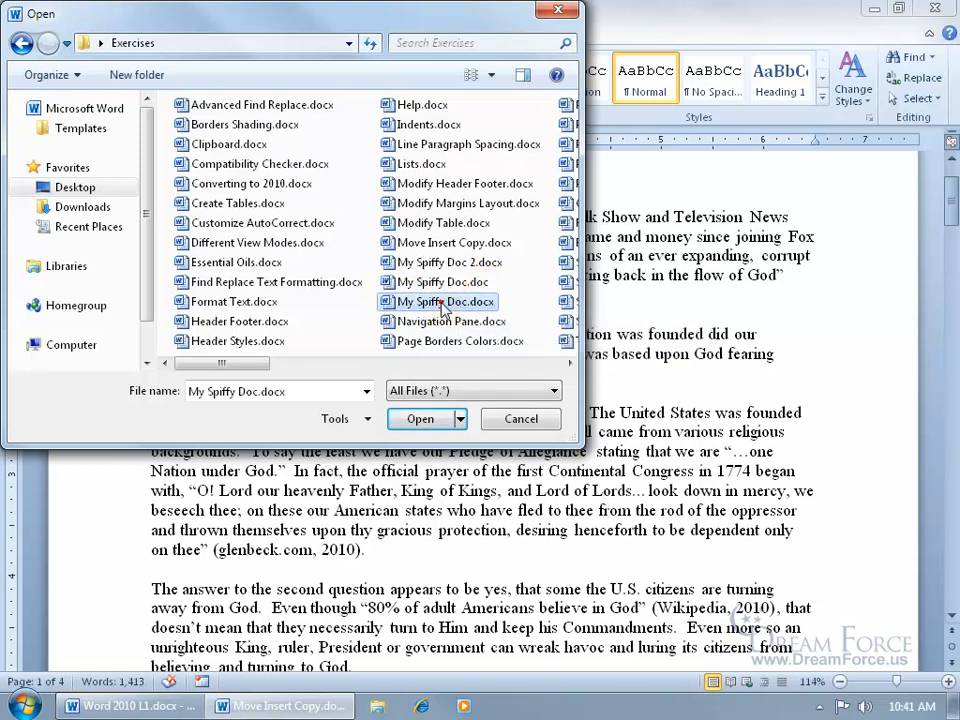
left_click(428, 420)
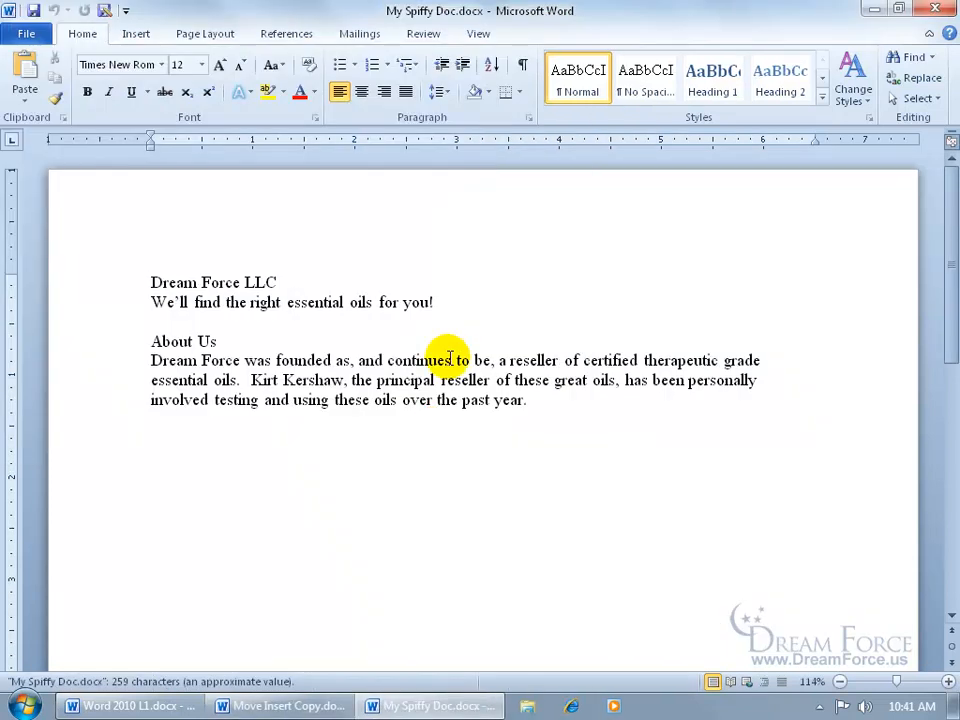
Step: Add a blank line after the "About Us" paragraph, check the Office Clipboard, and paste the copied text below with Merge Formatting
left_click(549, 402)
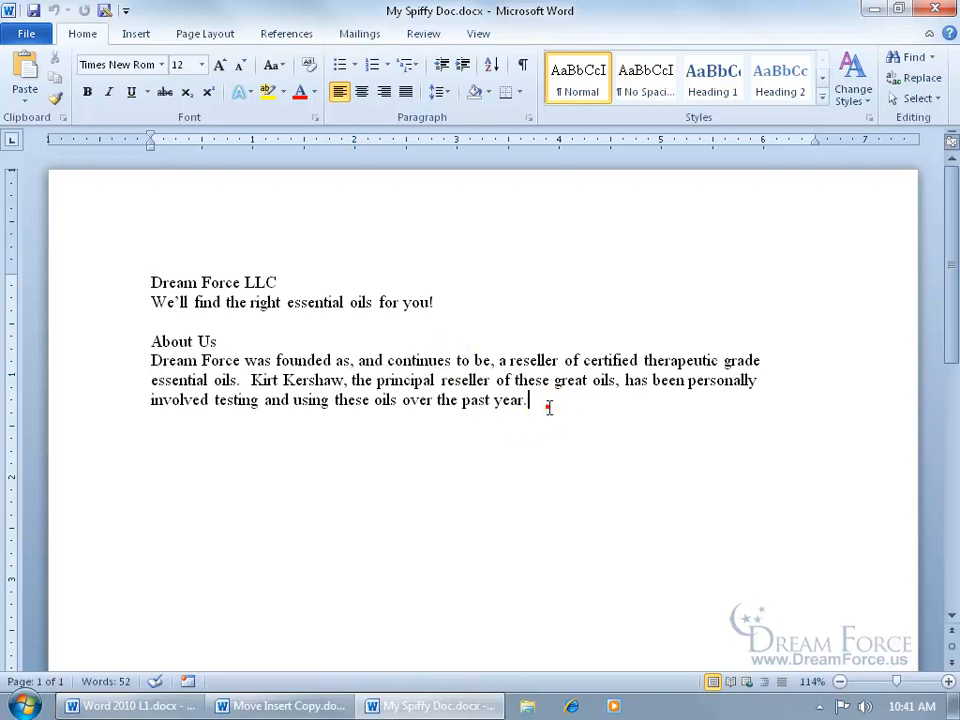
key("Return")
key("Return")
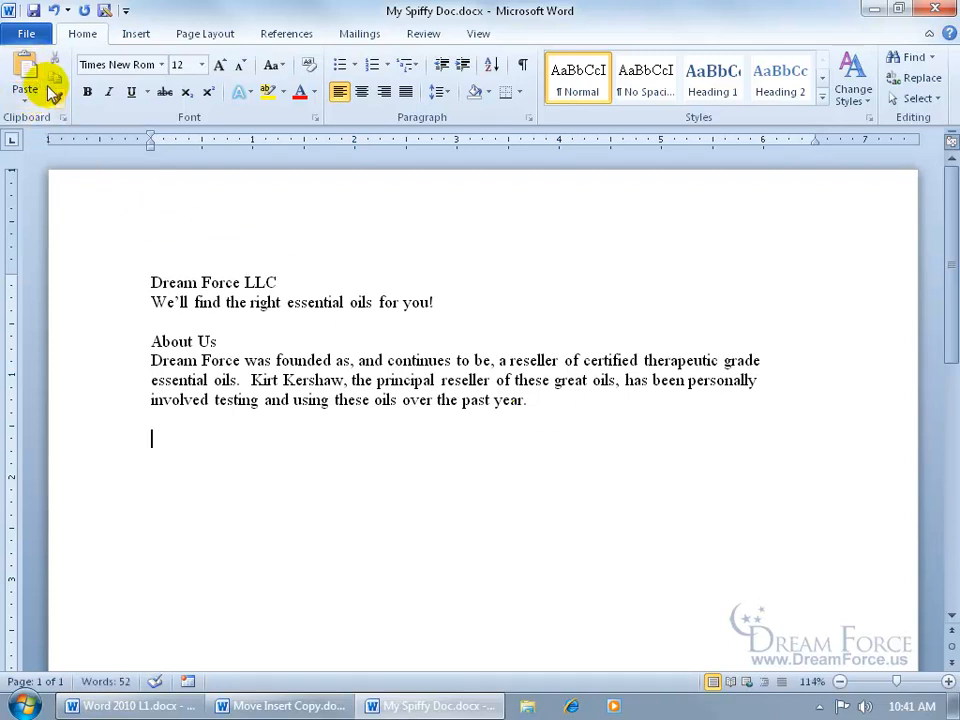
left_click(62, 118)
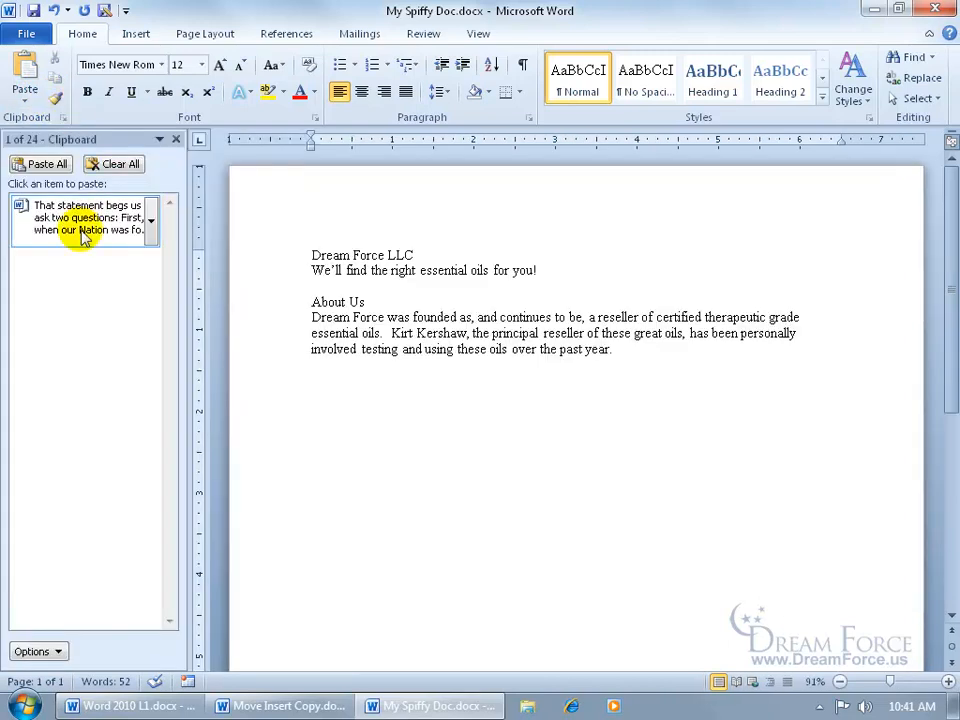
left_click(176, 139)
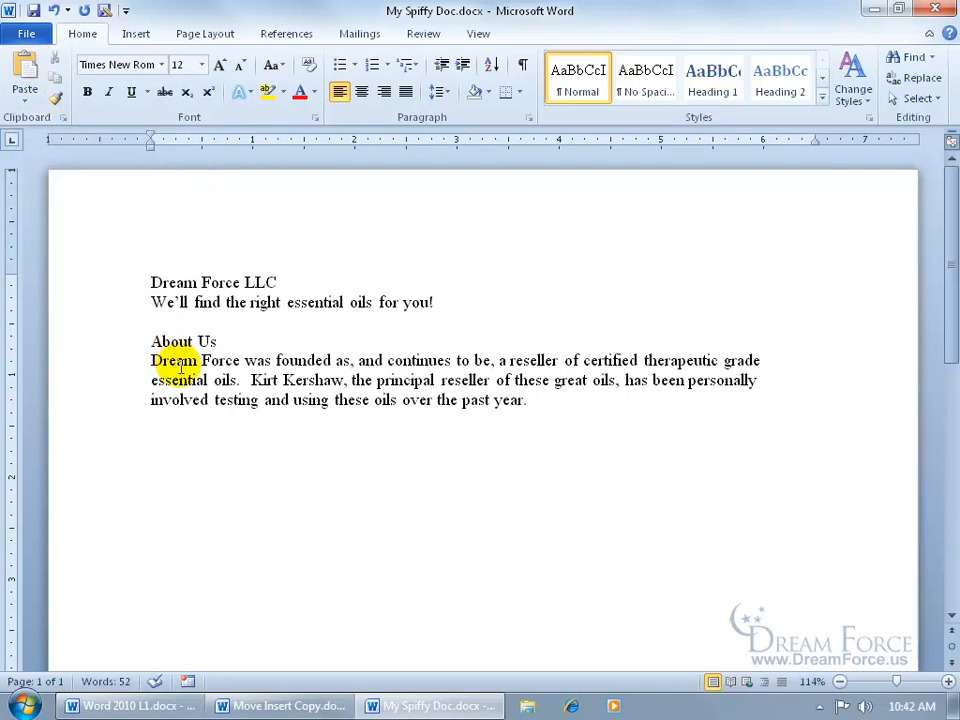
right_click(163, 444)
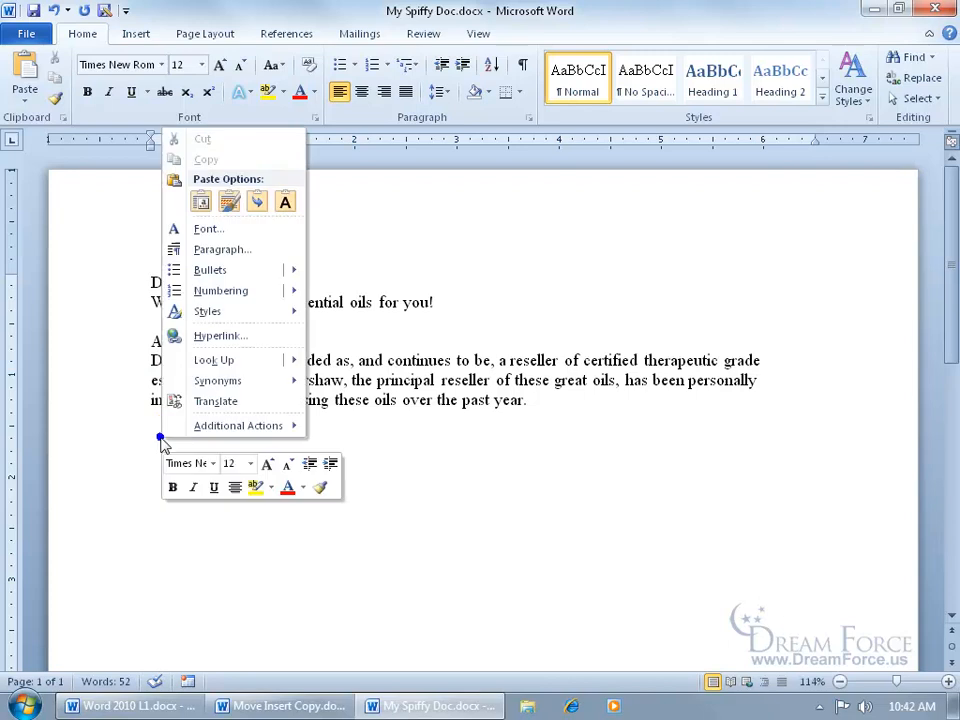
left_click(257, 202)
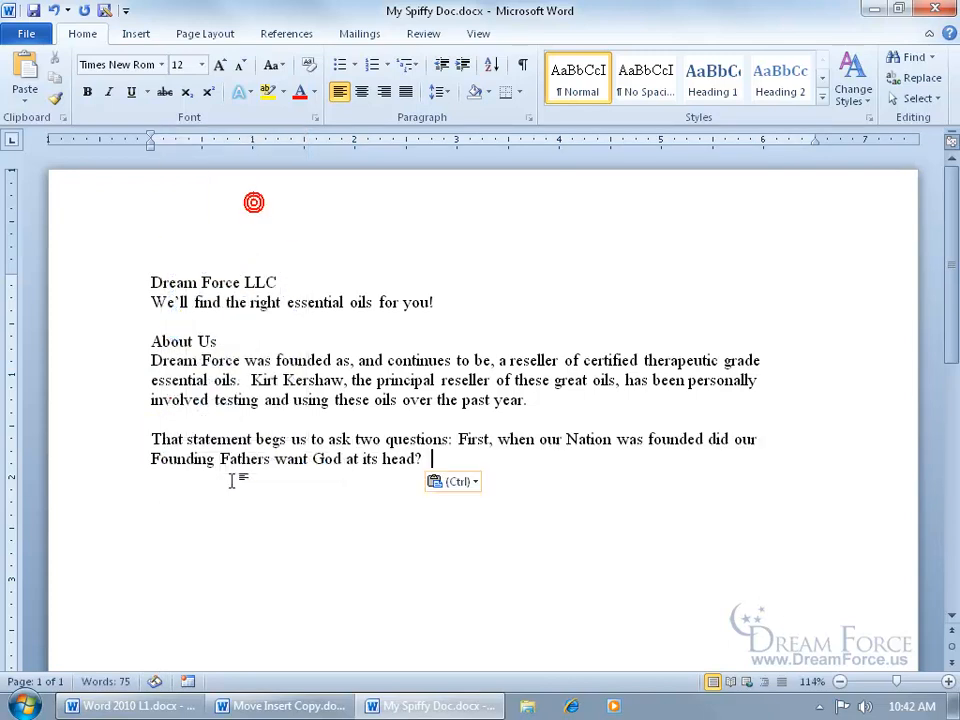
Step: Paste three more copies of the "That statement begs" text at the end of the last paragraph, including one with Keep Text Only
right_click(455, 466)
left_click(576, 227)
right_click(657, 481)
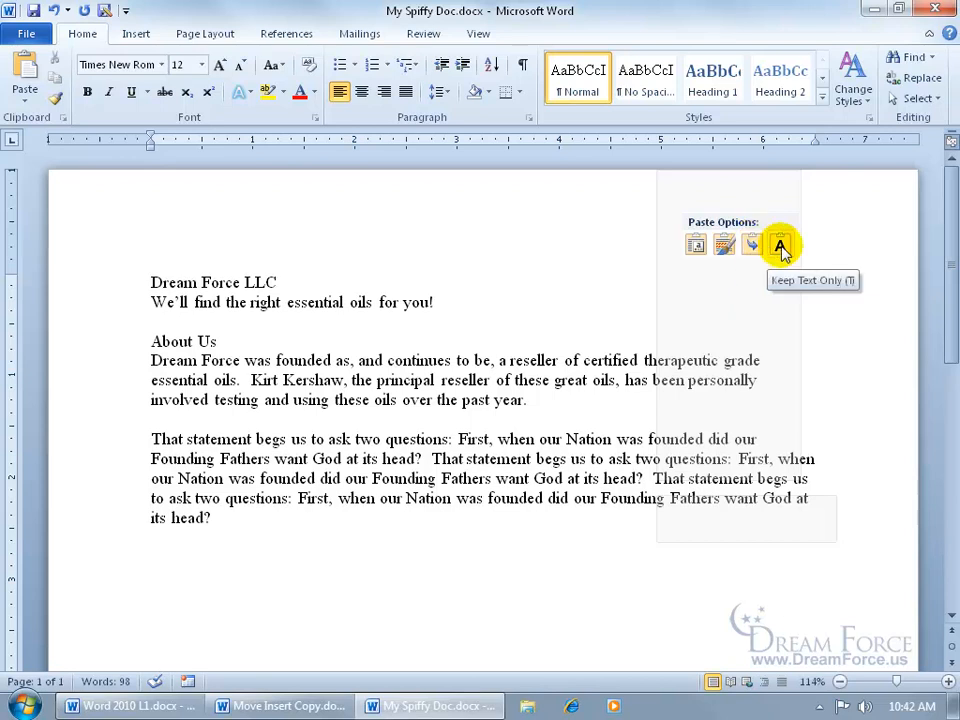
left_click(418, 516)
type("That statement begs us to ask two questions:  First, when our Nation was founded did our Founding Fathers want God at its head?")
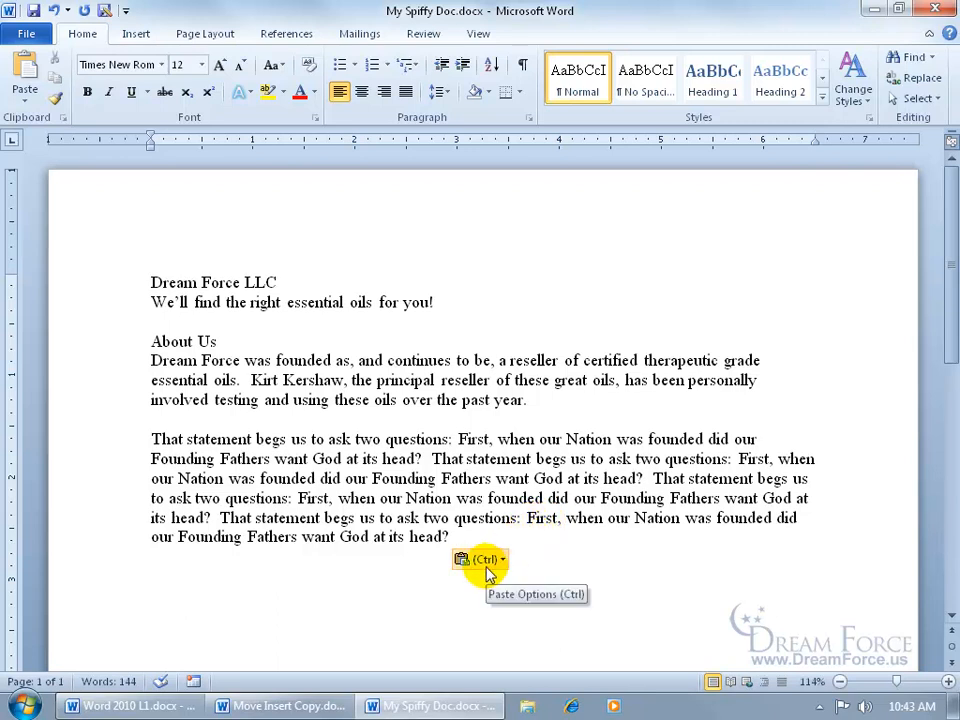
Step: Review the available paste options and append another copy of the text to the last paragraph with Merge Formatting
left_click(500, 561)
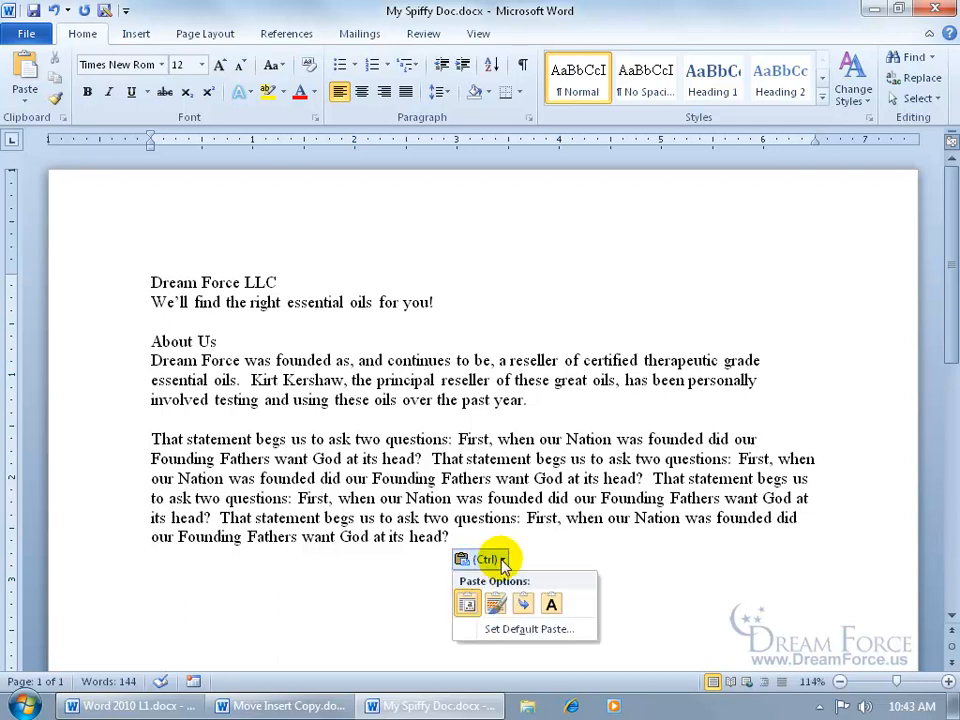
right_click(546, 400)
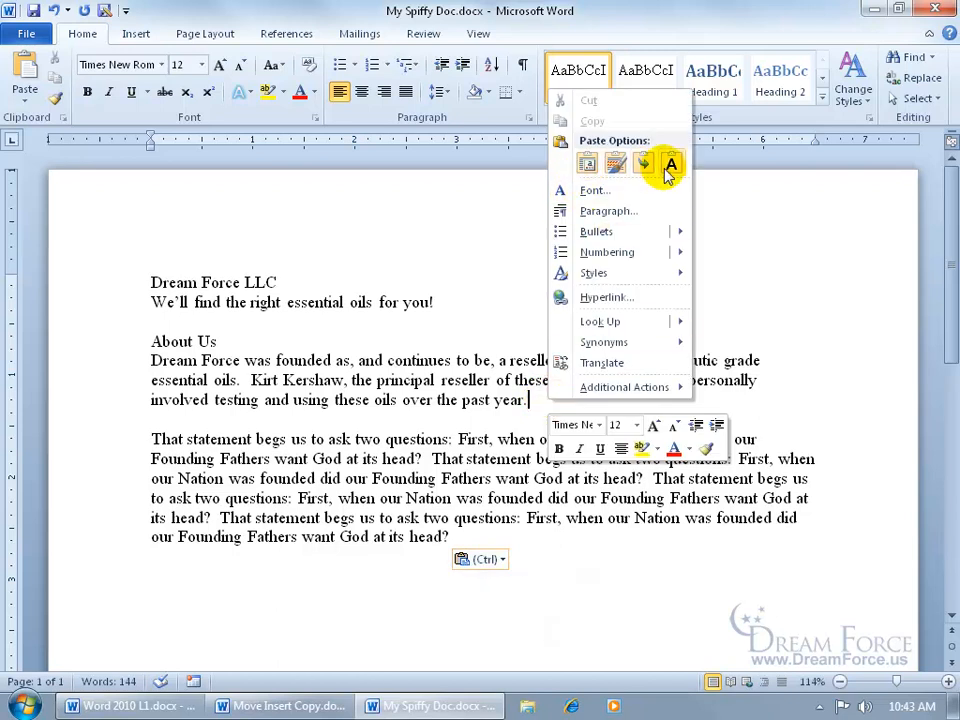
left_click(476, 545)
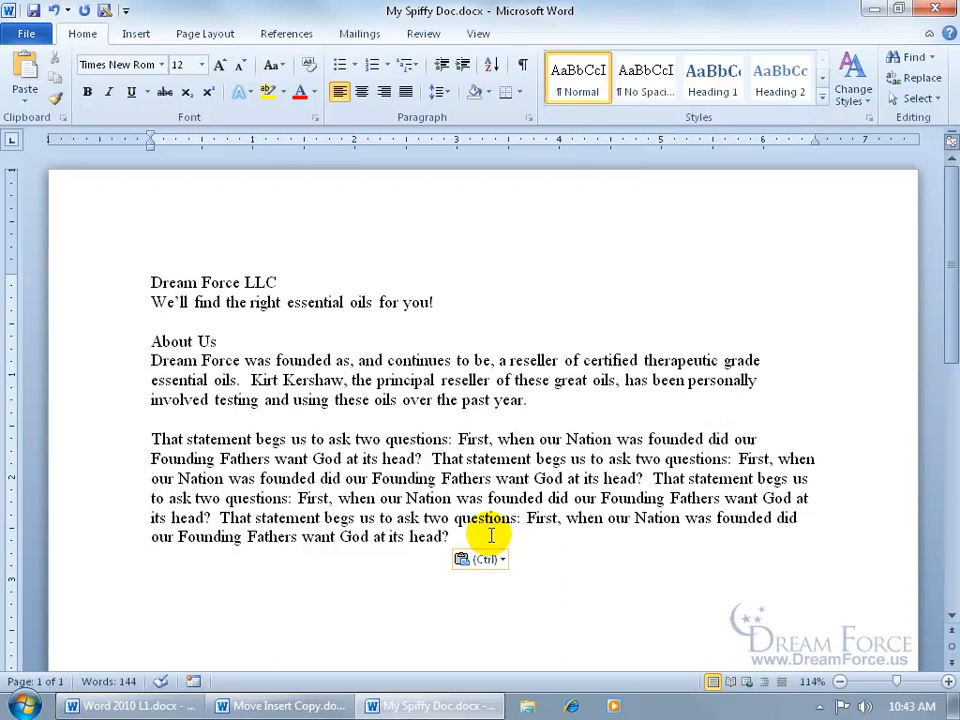
right_click(489, 536)
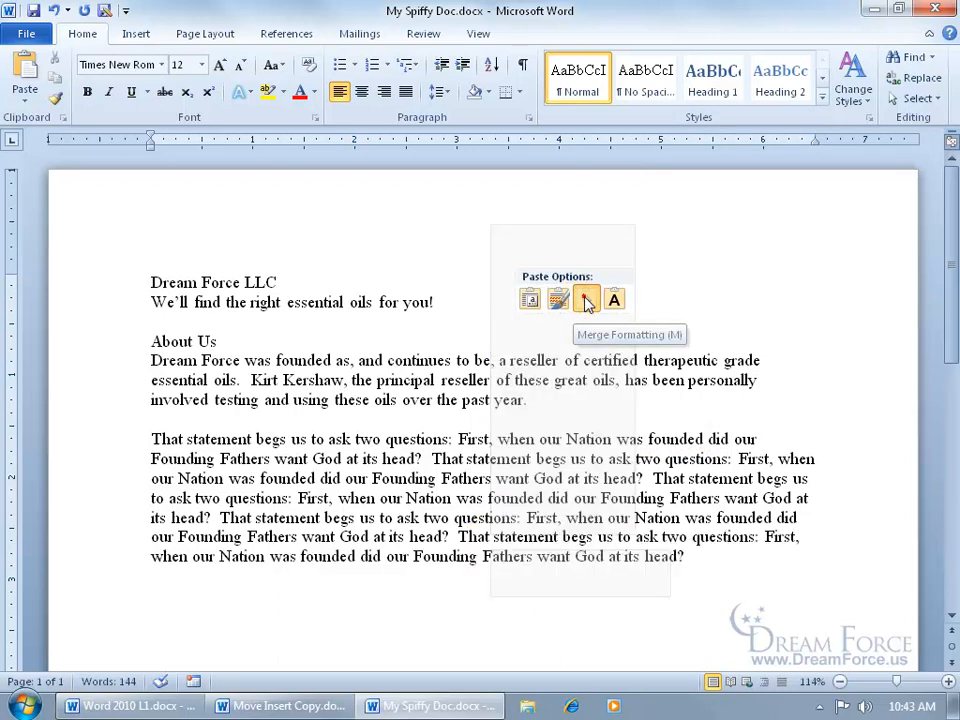
left_click(587, 299)
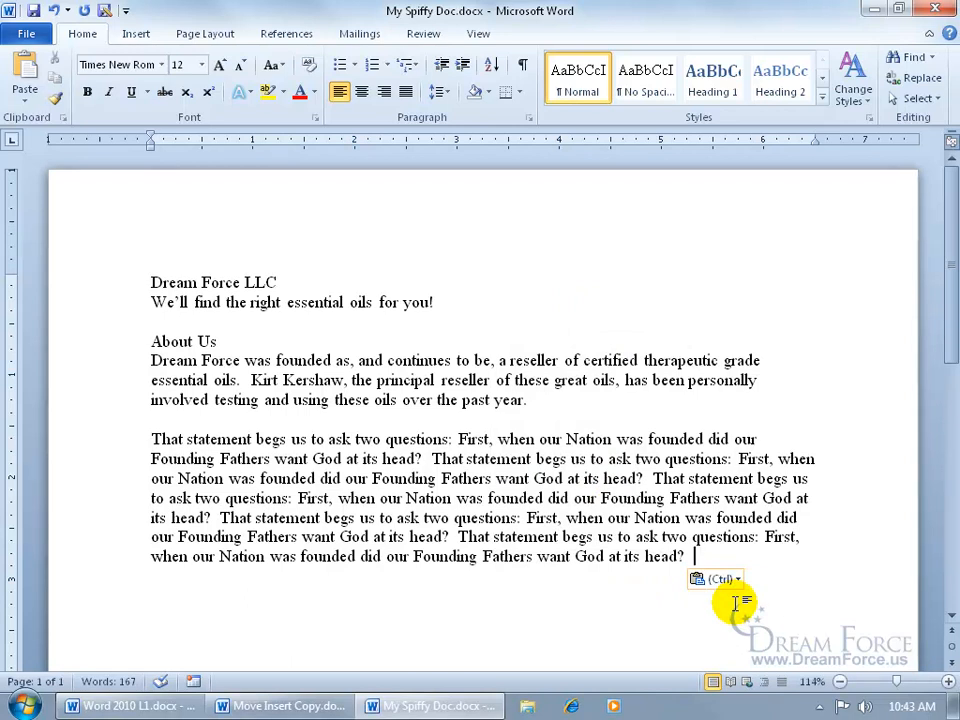
Step: Examine the paste options offered for the last pasted text and return the cursor to the end of the paragraph
left_click(730, 579)
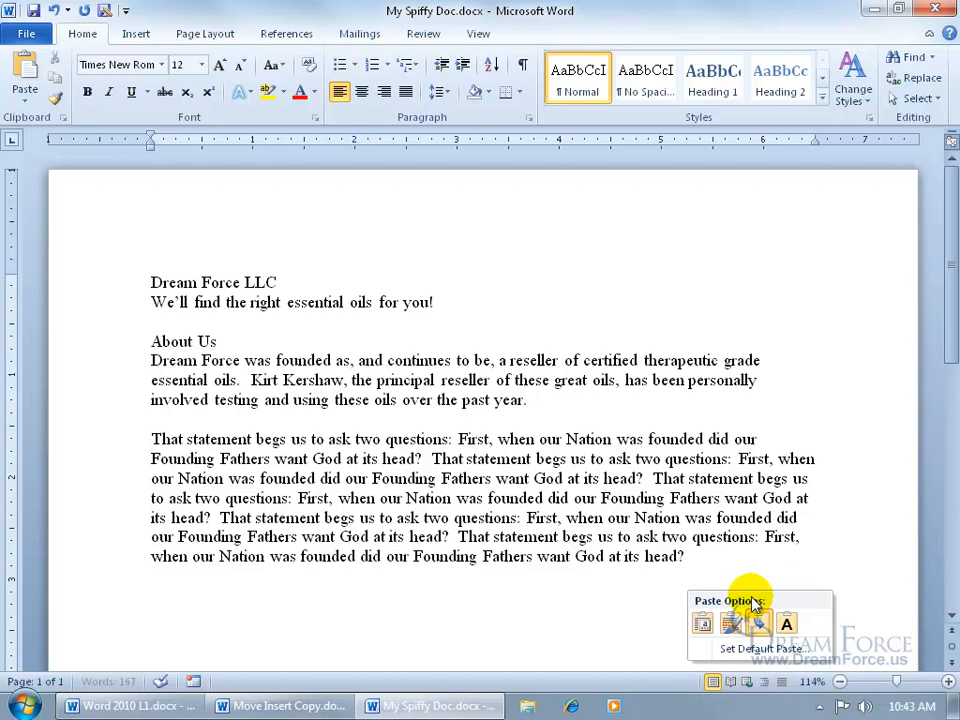
left_click(720, 560)
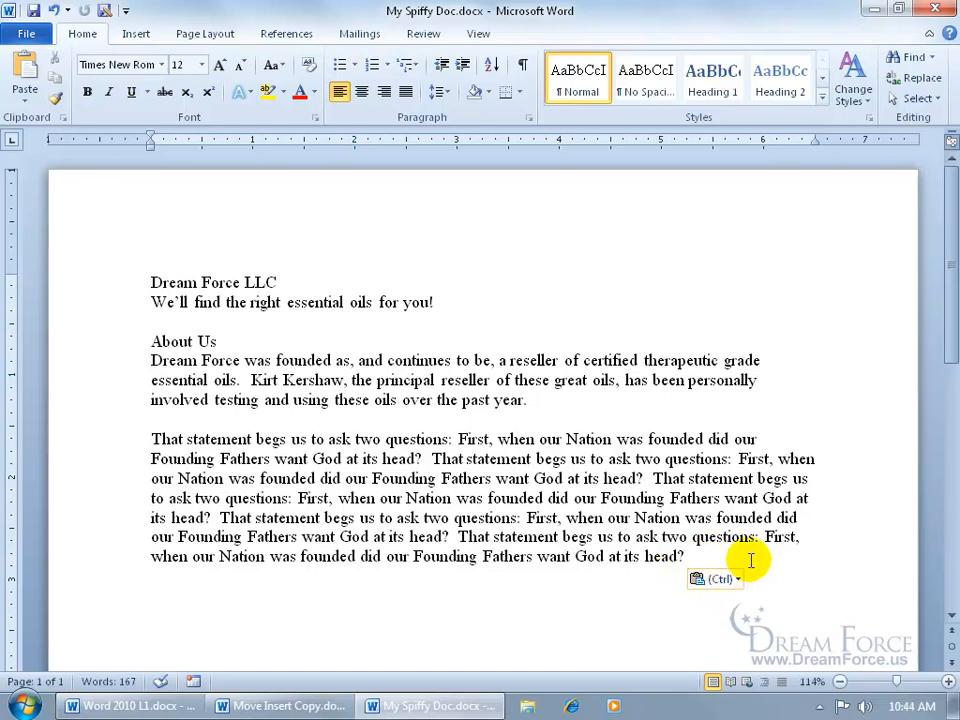
left_click(691, 497)
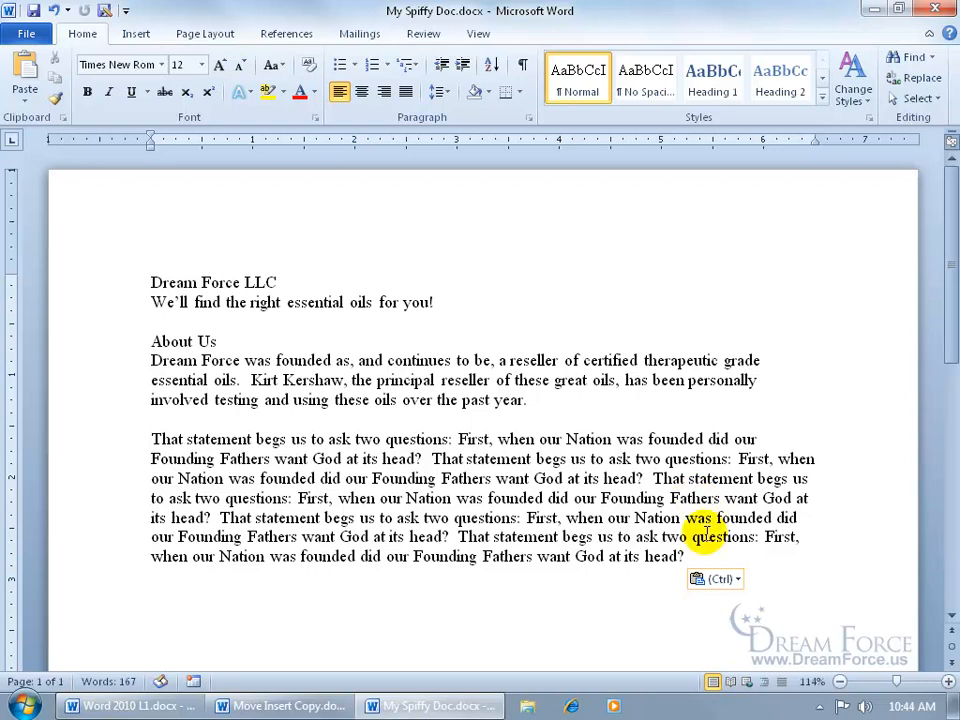
left_click(704, 553)
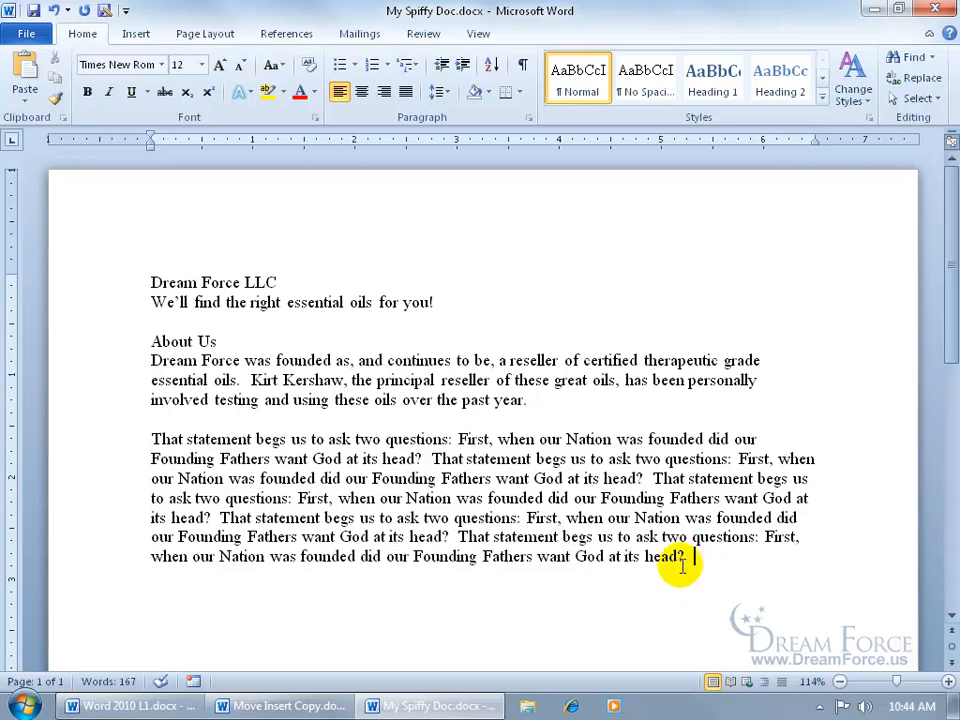
Step: Close My Spiffy Doc.docx without saving and select the first sentence of the second paragraph in Move Insert Copy.docx
left_click(935, 12)
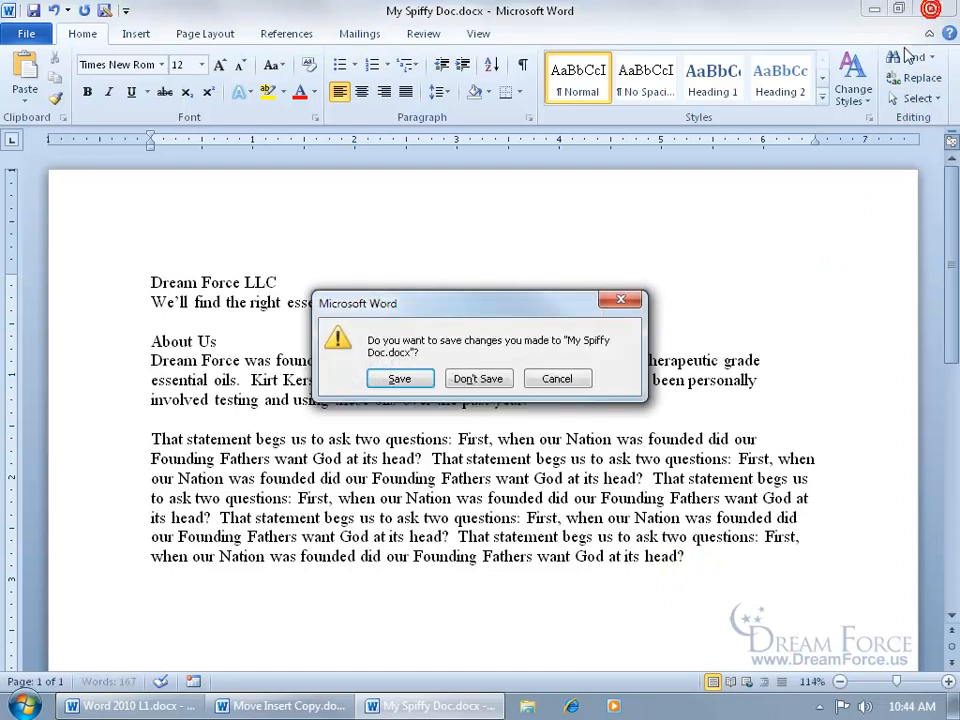
left_click(478, 377)
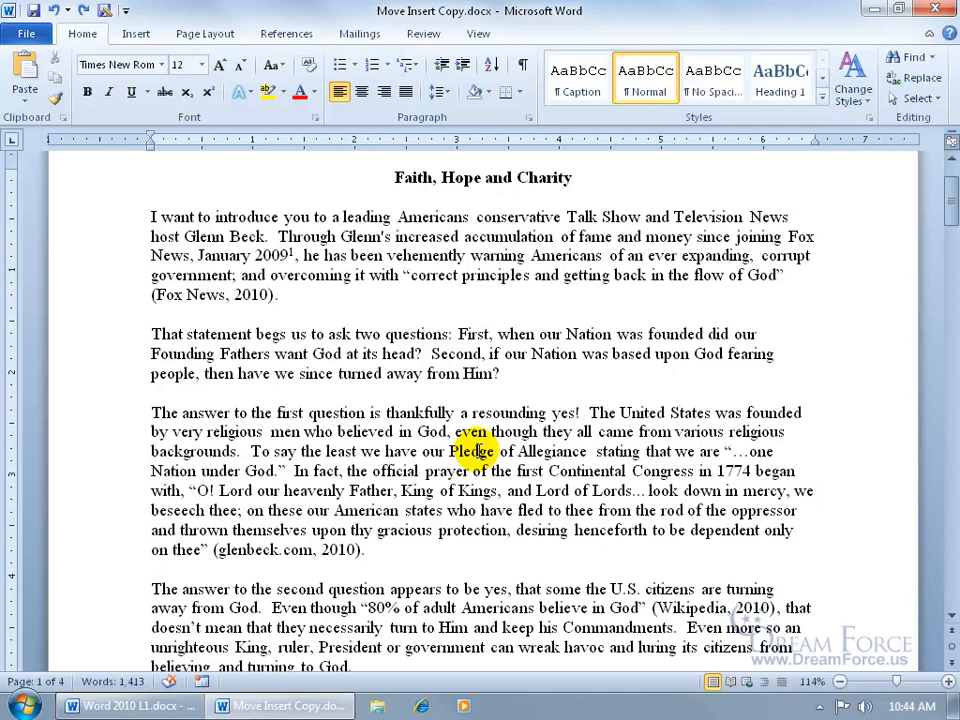
left_click_drag(155, 335, 352, 356)
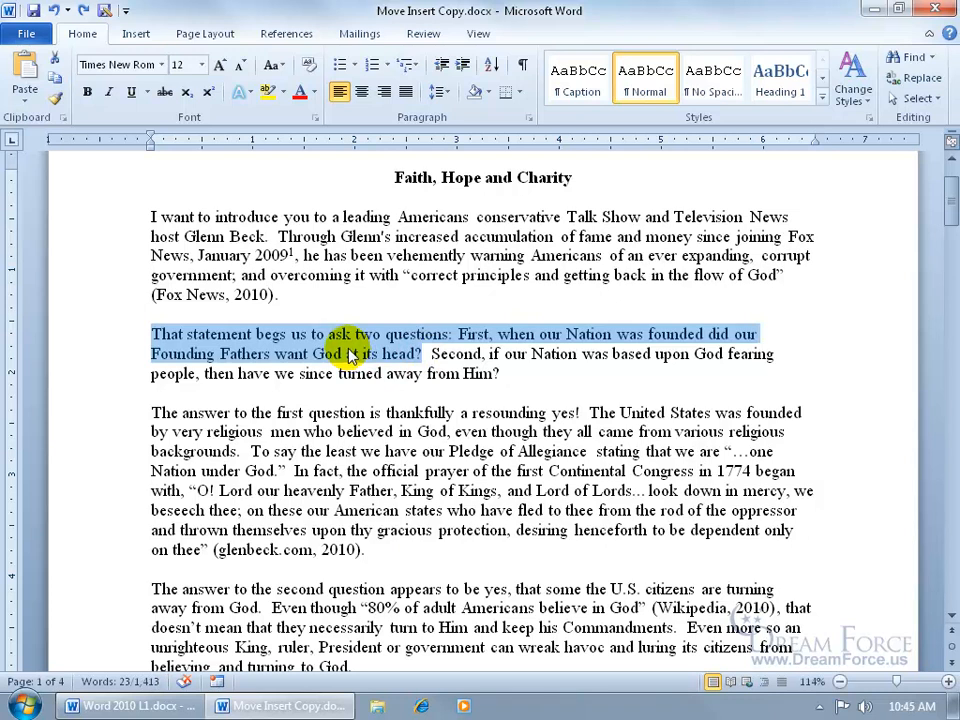
Step: Examine the move, copy and link options offered for dropping the selected sentence into the first paragraph, without applying any
right_click(352, 355)
left_click(377, 367)
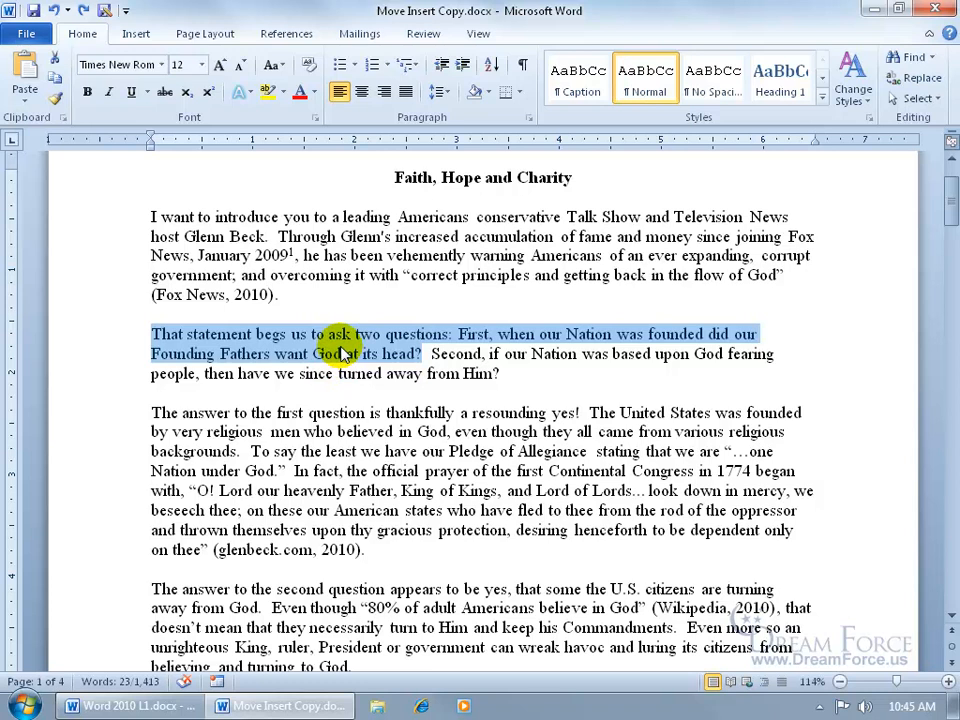
left_click_drag(335, 347, 475, 258)
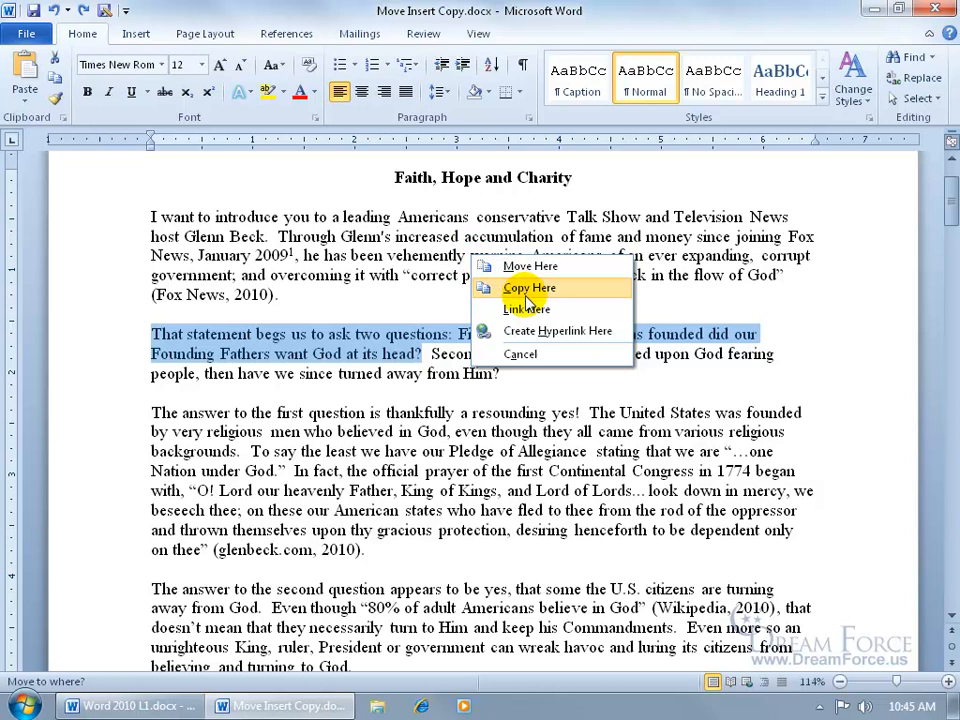
right_click(355, 343)
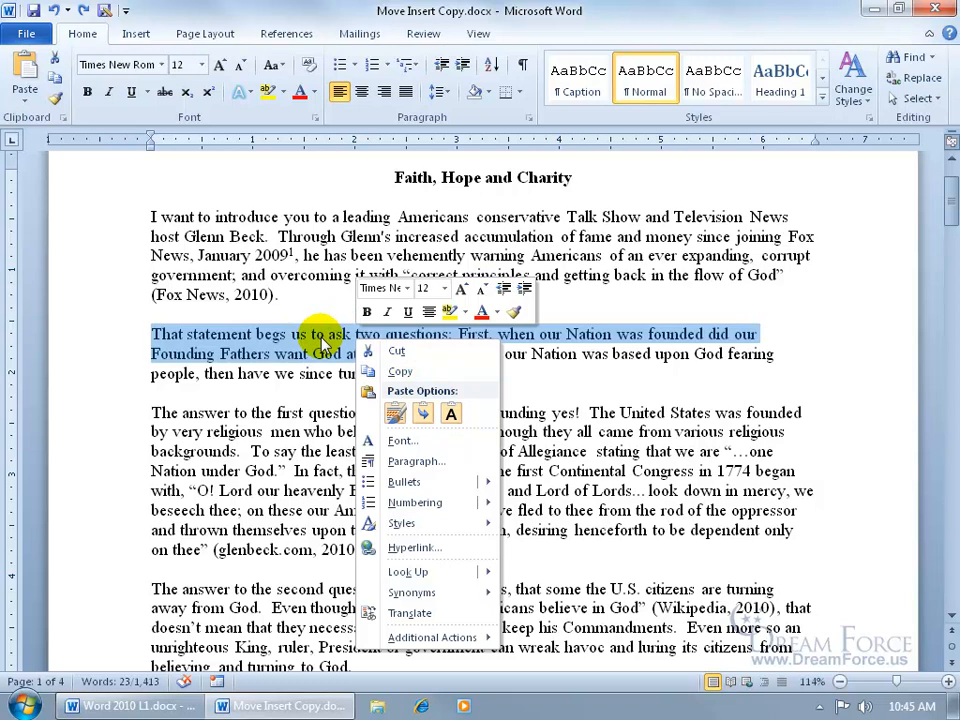
left_click_drag(308, 338, 368, 292)
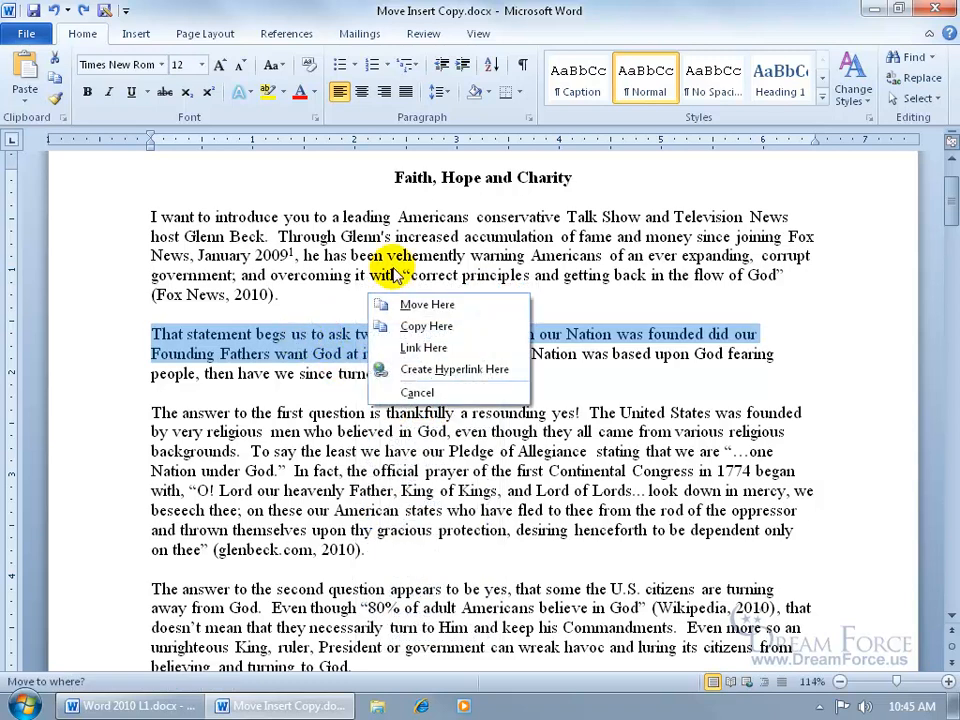
key("Escape")
Step: Copy the selected "That statement begs us to ask two questions" sentence and create a new blank document
right_click(300, 349)
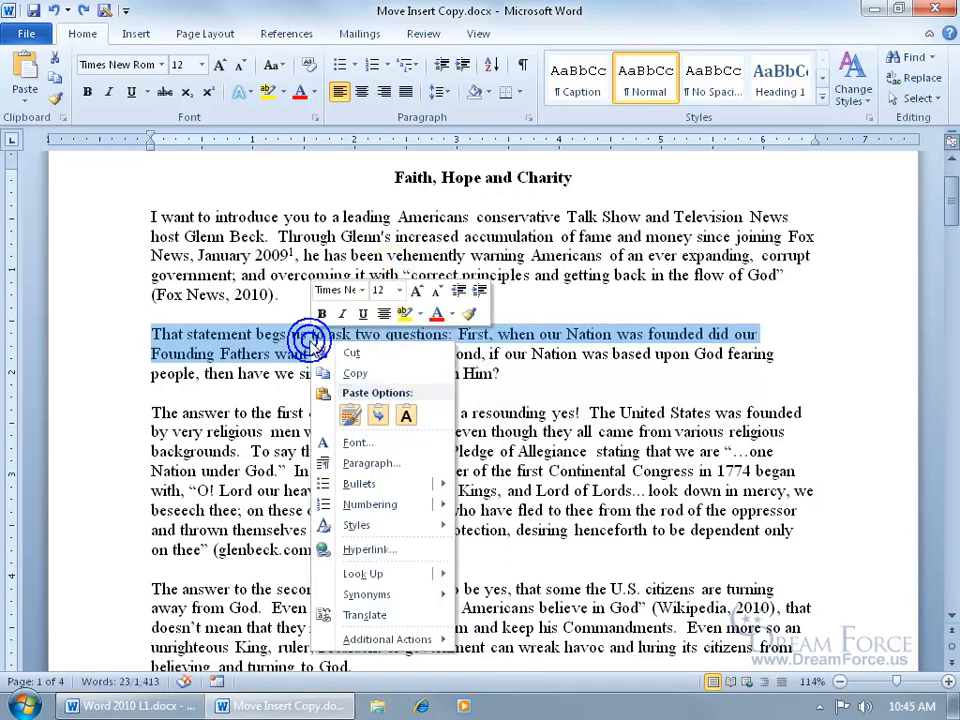
left_click(350, 373)
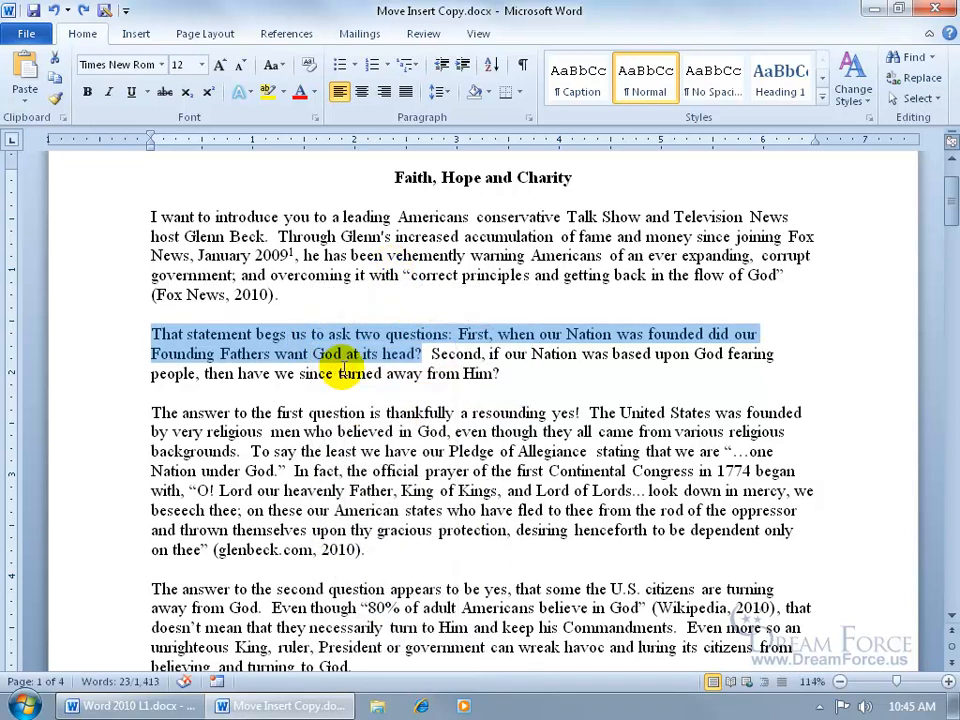
left_click(26, 33)
left_click(36, 245)
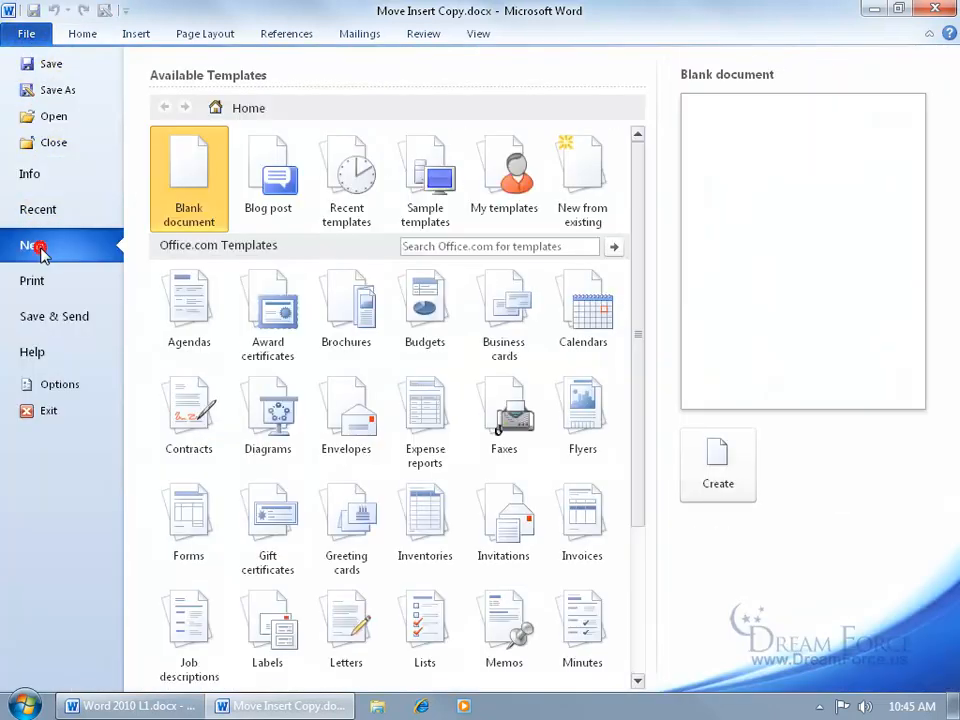
double_click(189, 189)
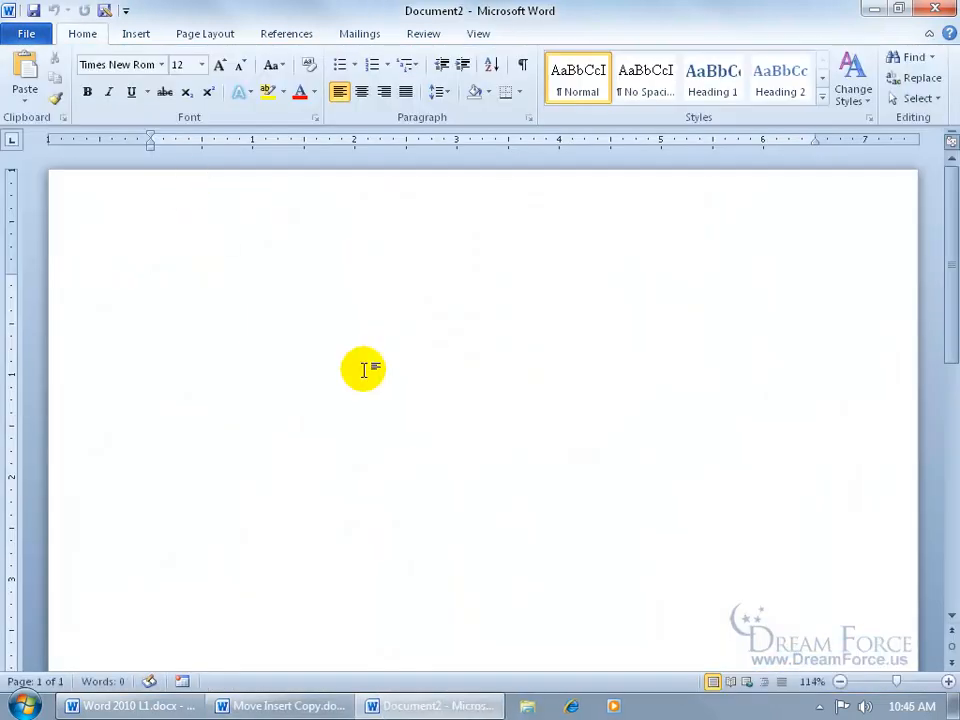
Step: Insert the copied sentence into the blank document using Paste Special with Paste link as a Word Hyperlink
right_click(160, 284)
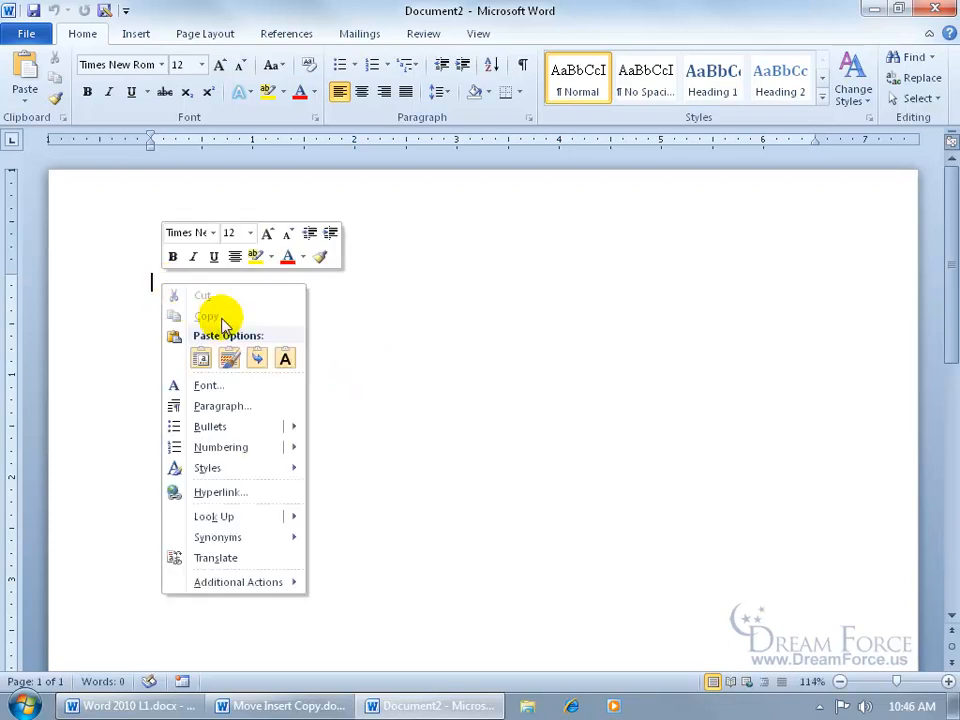
left_click(152, 280)
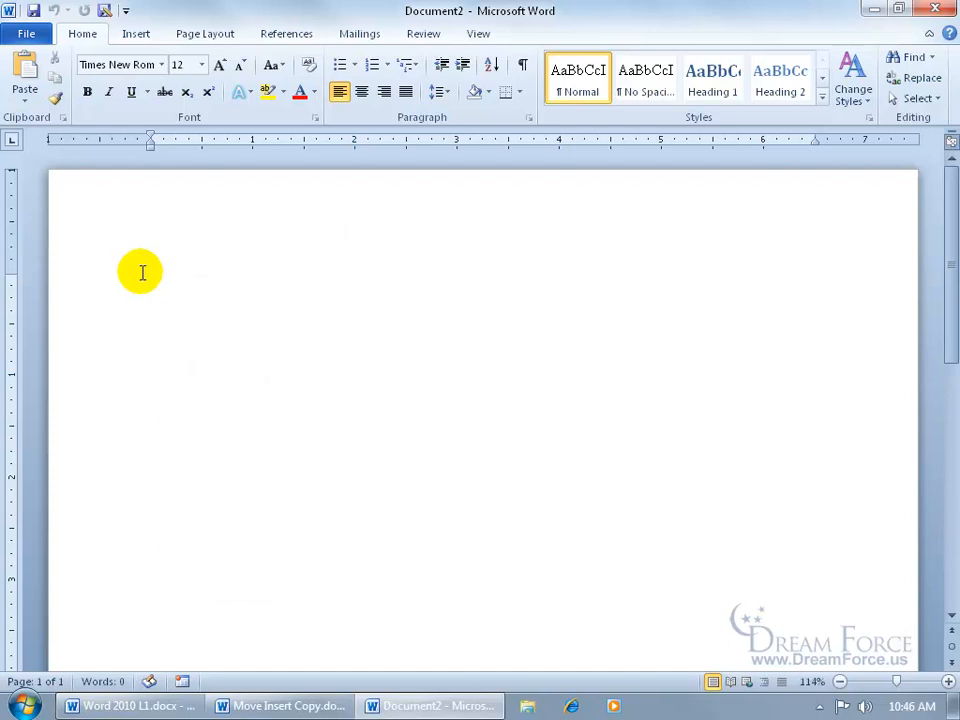
left_click(27, 101)
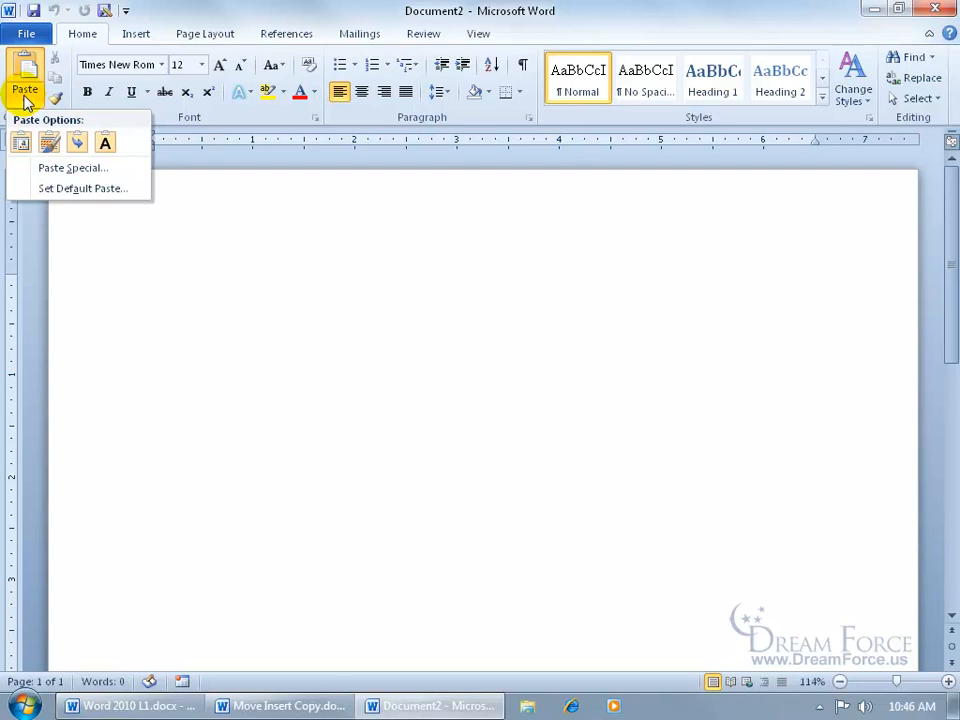
left_click(60, 177)
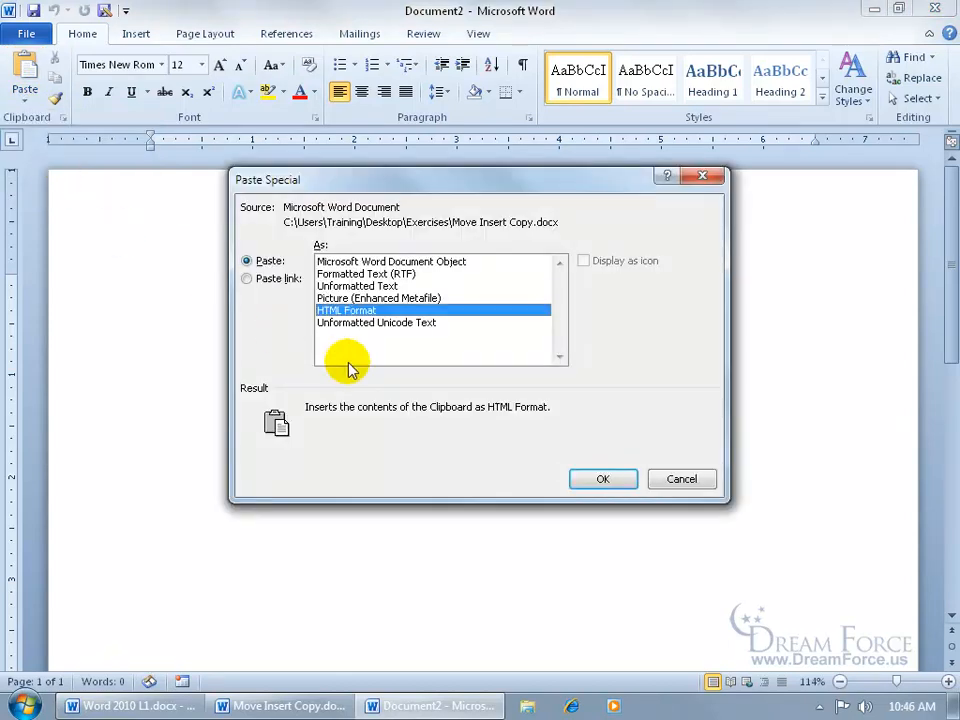
left_click(249, 279)
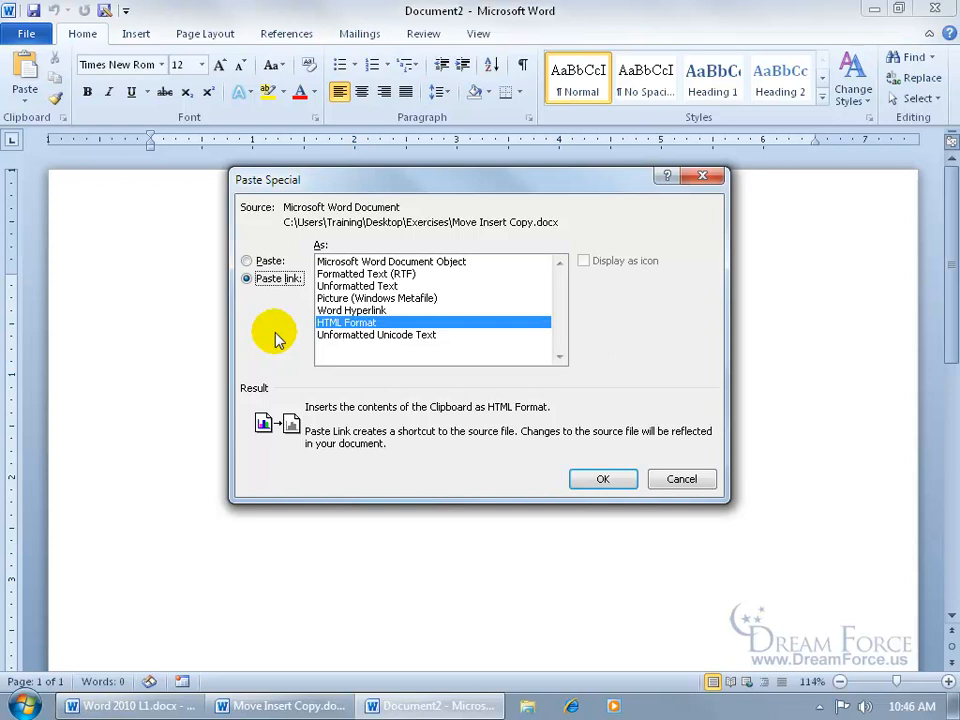
left_click(345, 311)
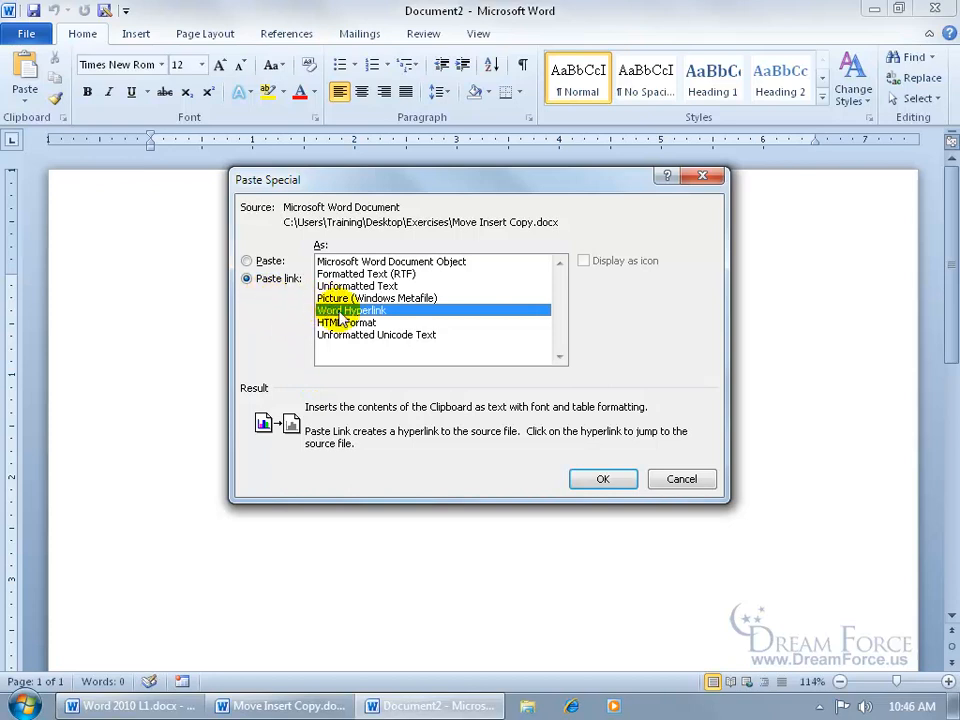
left_click(603, 479)
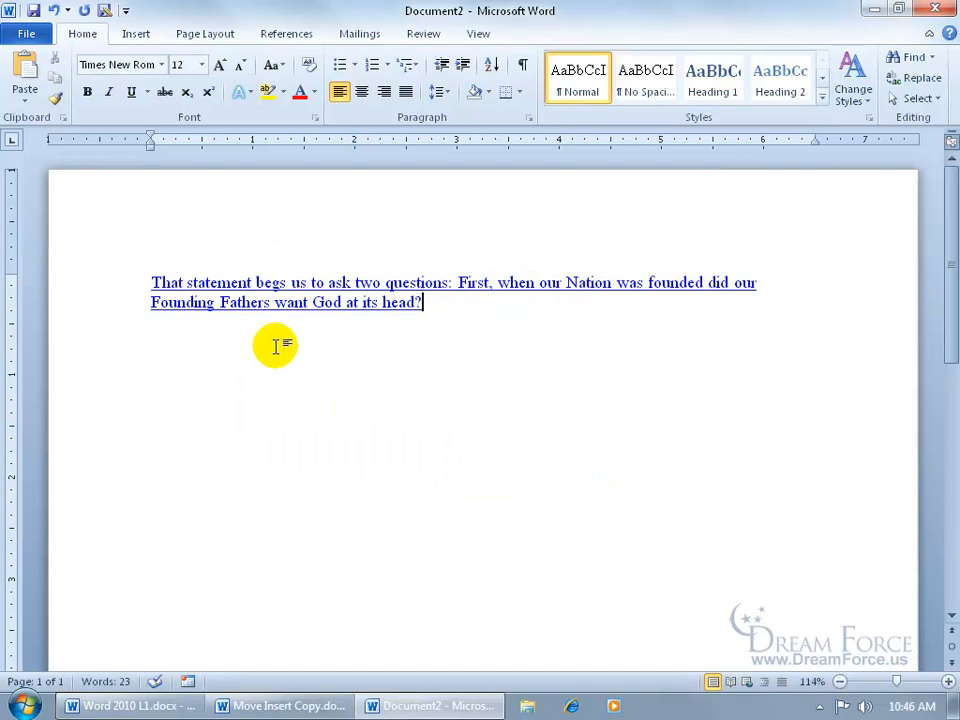
Step: Follow the pasted hyperlink to its source document, Move Insert Copy.docx, and accept the security notice
mouse_move(315, 300)
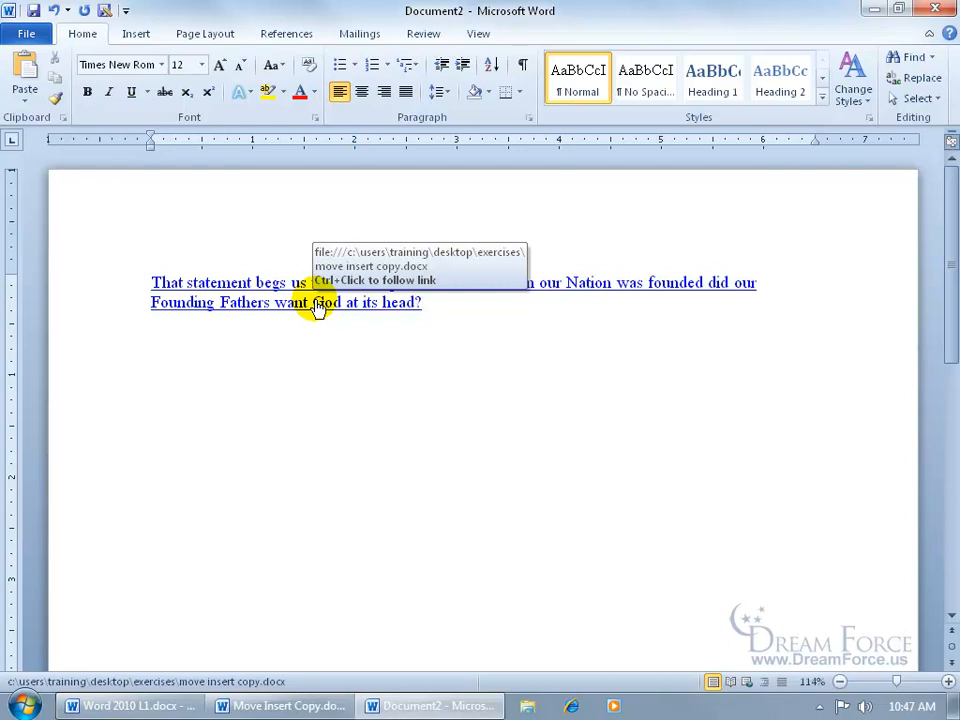
left_click(317, 307, "ctrl")
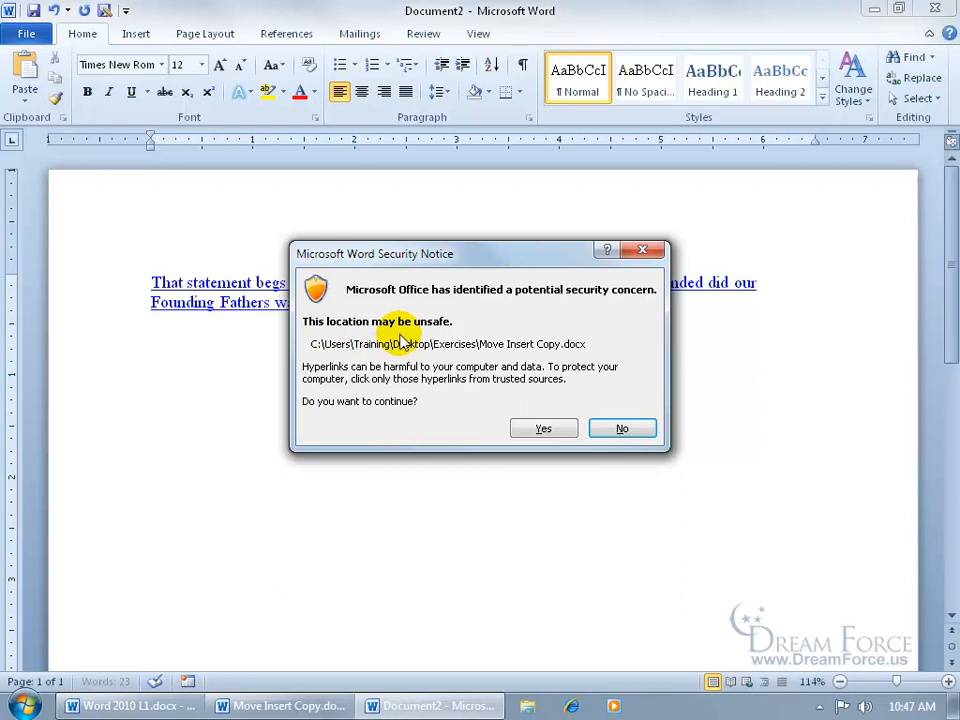
left_click(543, 428)
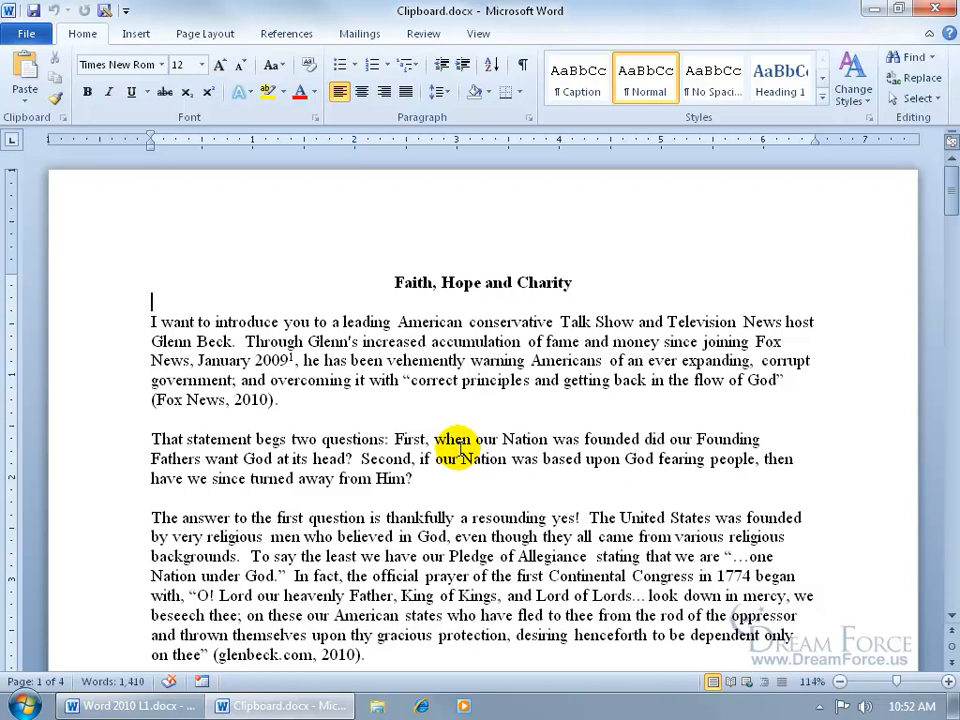
Step: Copy the word "increased" from the first paragraph of Clipboard.docx and display the Office Clipboard
double_click(383, 341)
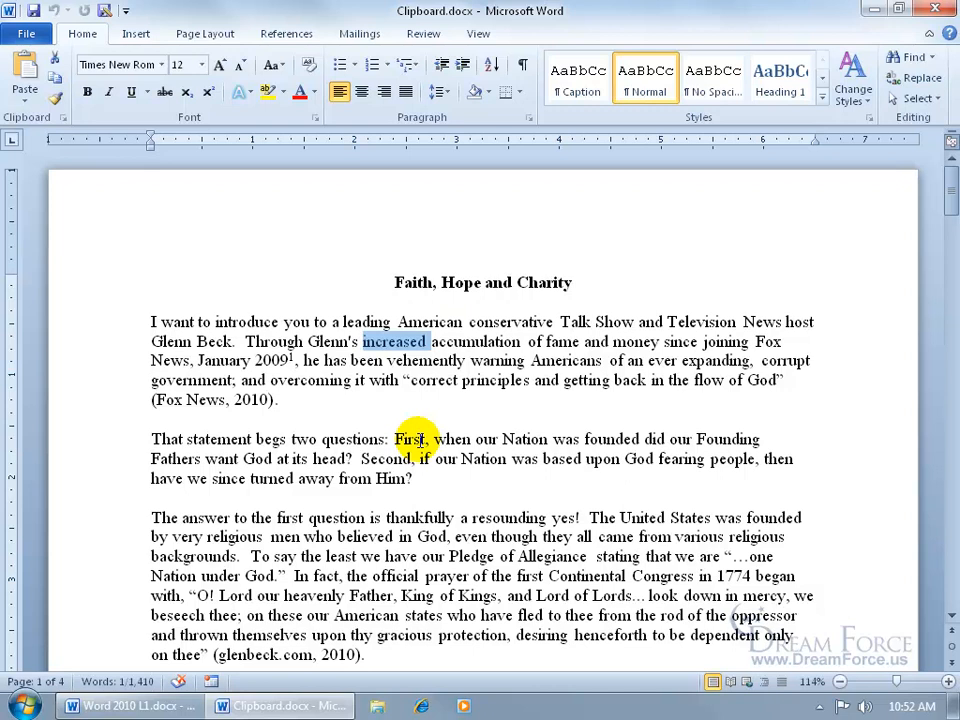
key("ctrl+c")
left_click(62, 120)
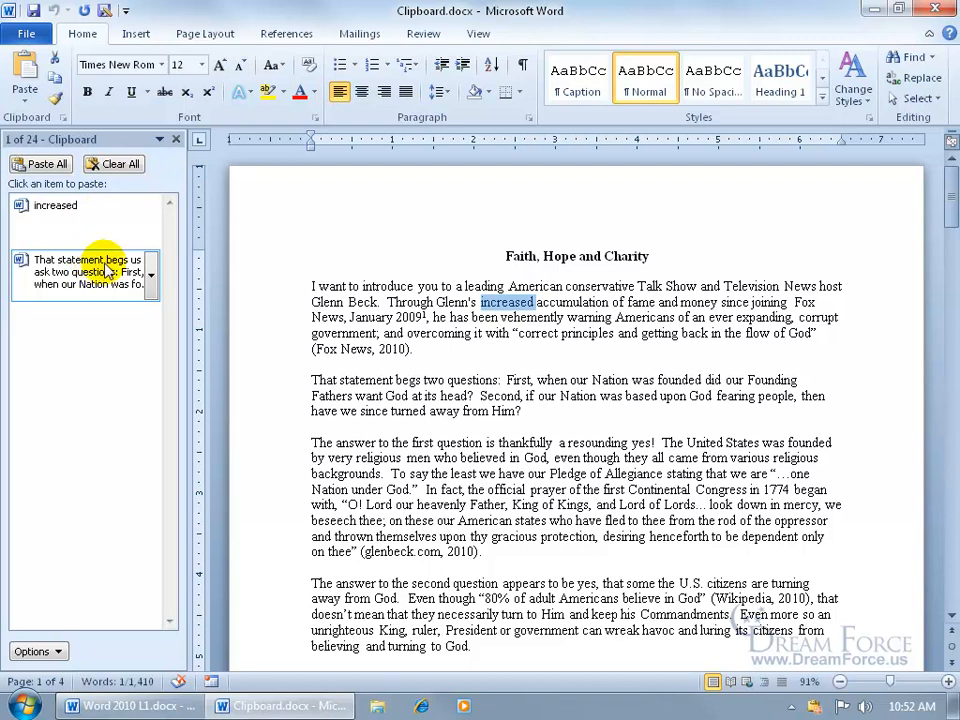
Step: Paste the copied word "increased" at the end of the first paragraph, after "(Fox News, 2010).", and undo the paste
left_click(440, 350)
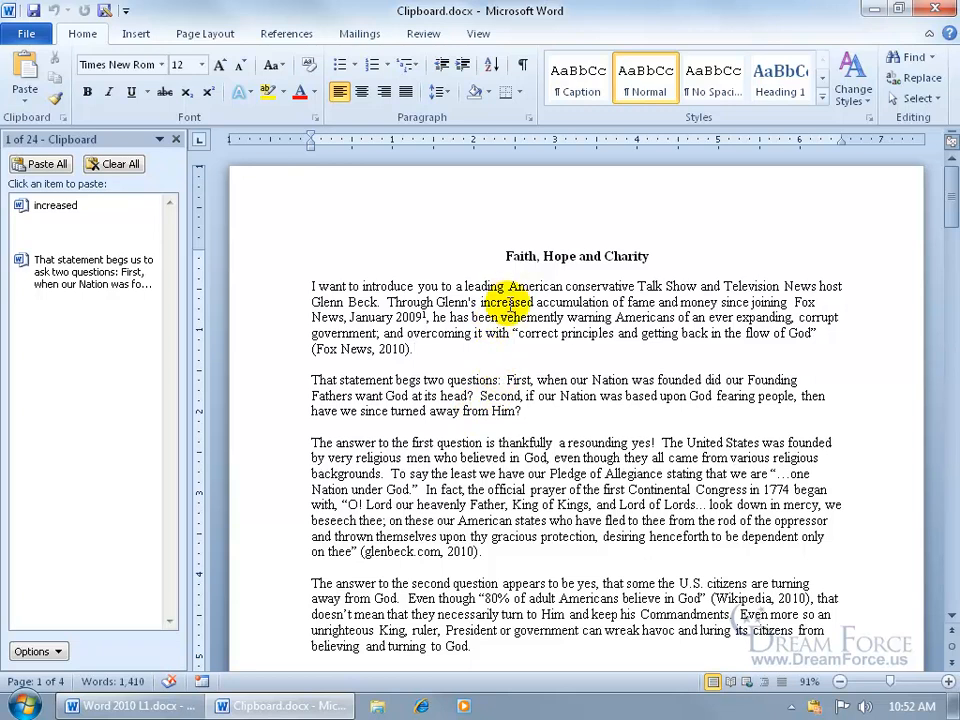
mouse_move(141, 221)
mouse_move(141, 274)
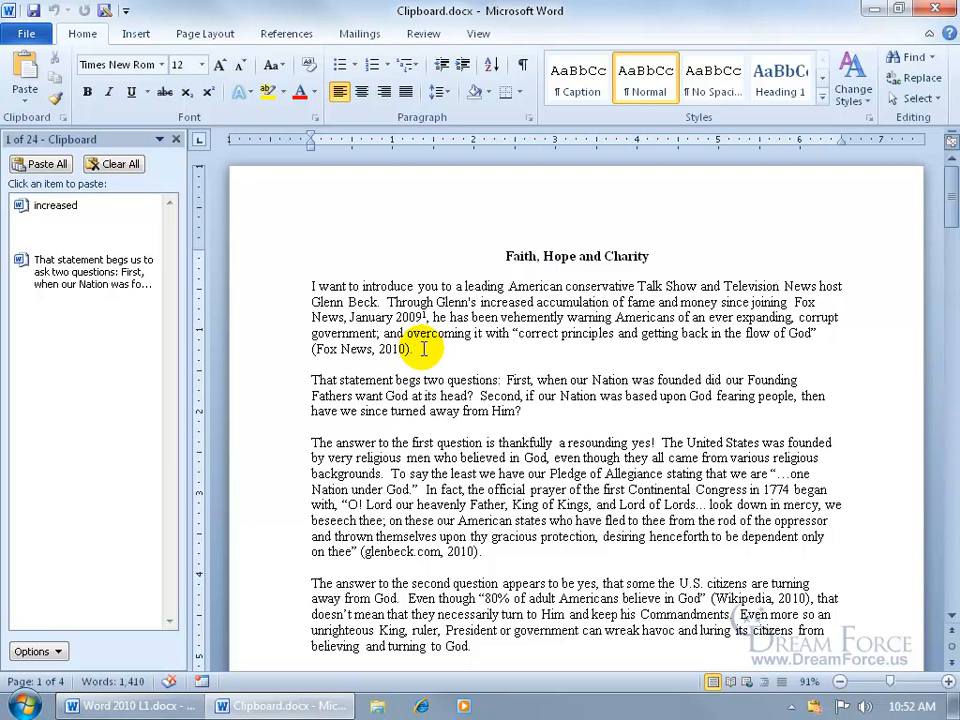
key("ctrl+v")
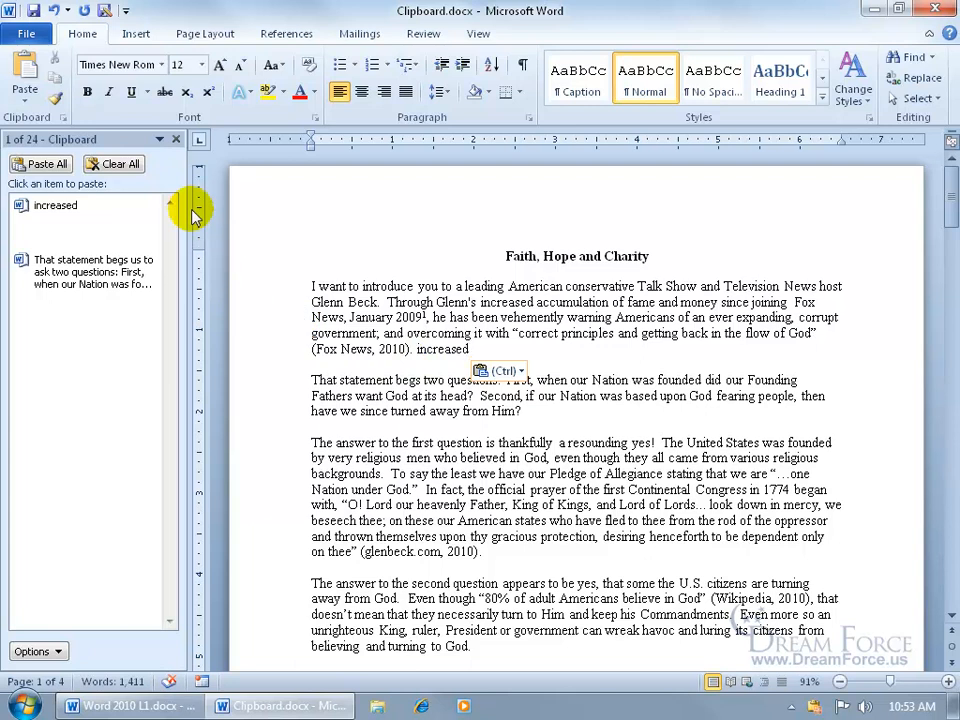
left_click(54, 10)
Step: Move the whole "That statement begs two questions" paragraph below the paragraph beginning "The answer to the first question" using cut and paste
left_click(505, 380)
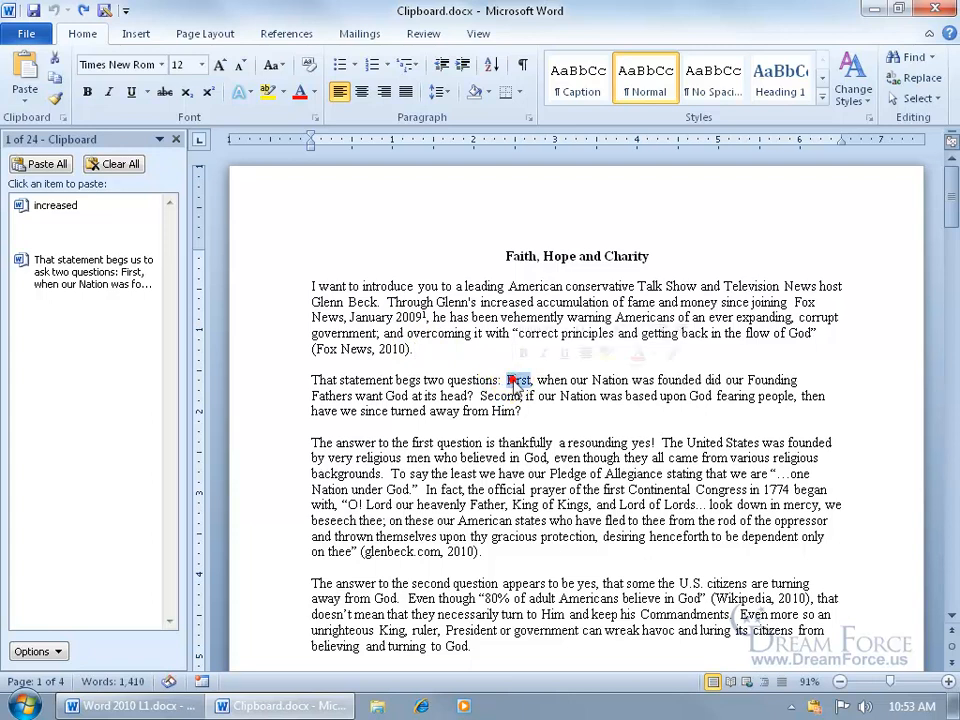
triple_click(513, 381)
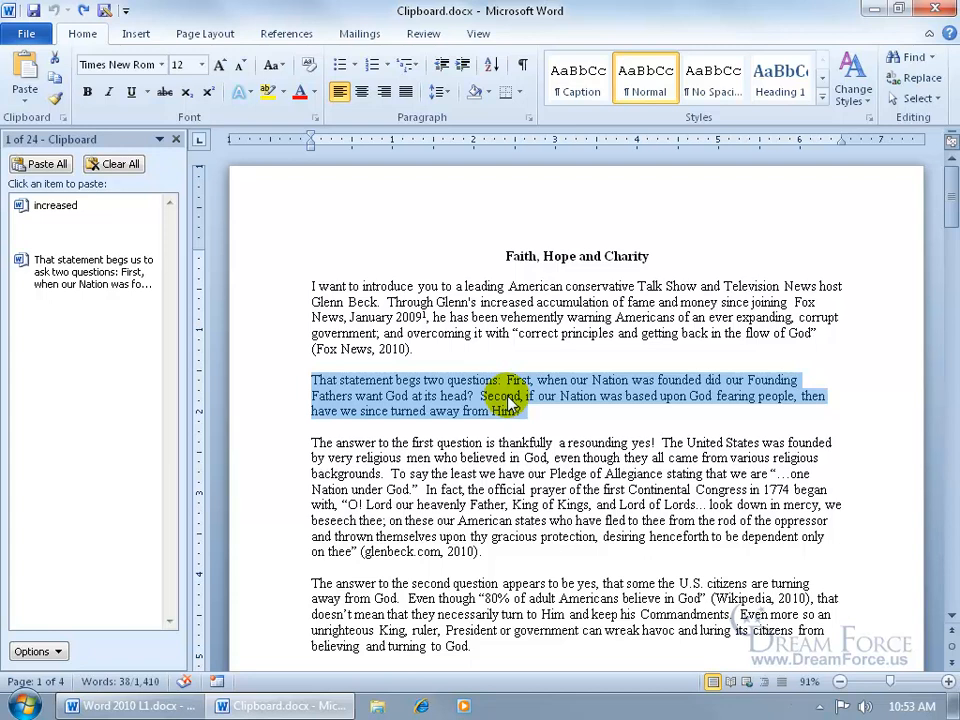
key("ctrl+x")
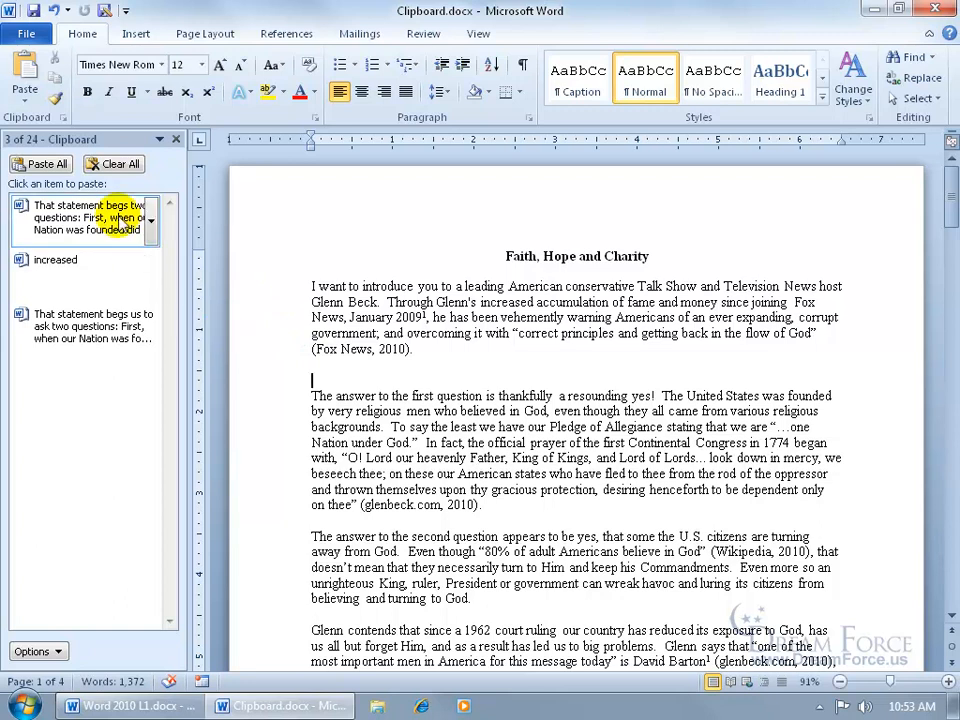
left_click(446, 517)
key("ctrl+v")
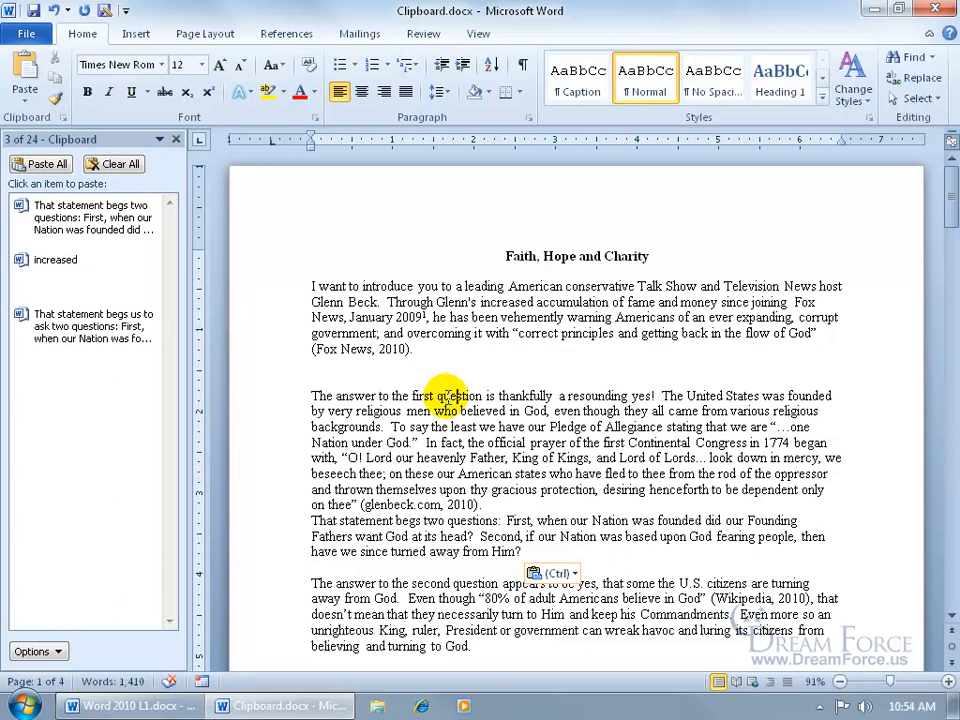
Step: Select the word "question" and, as a separate selection, "thankfully" in the "The answer to the first question" paragraph
left_click_drag(446, 396, 481, 397)
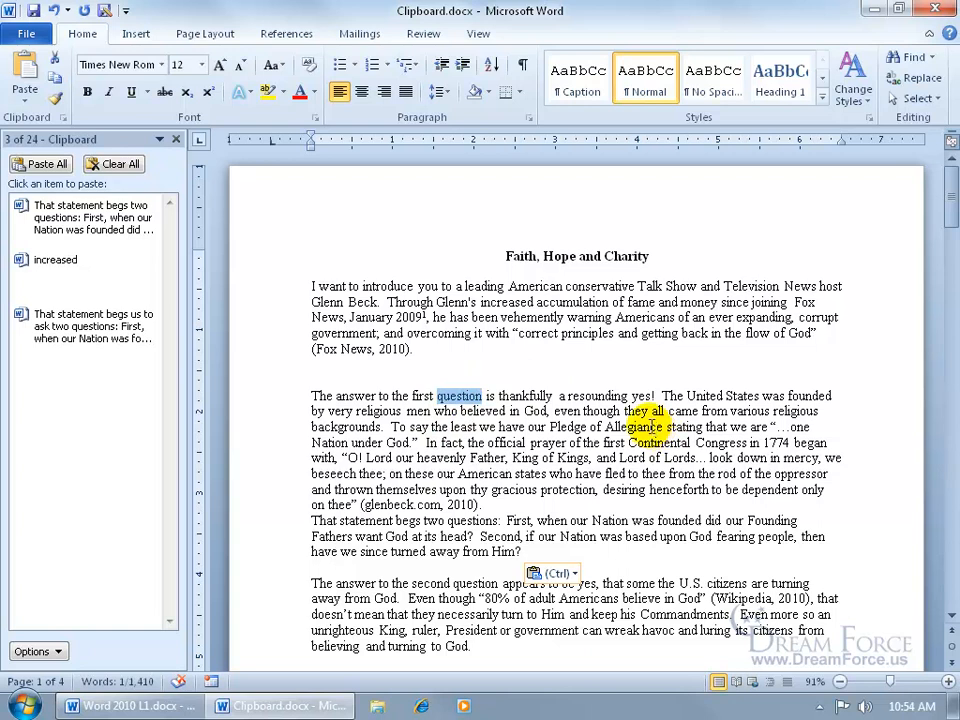
left_click(521, 396)
double_click(521, 396)
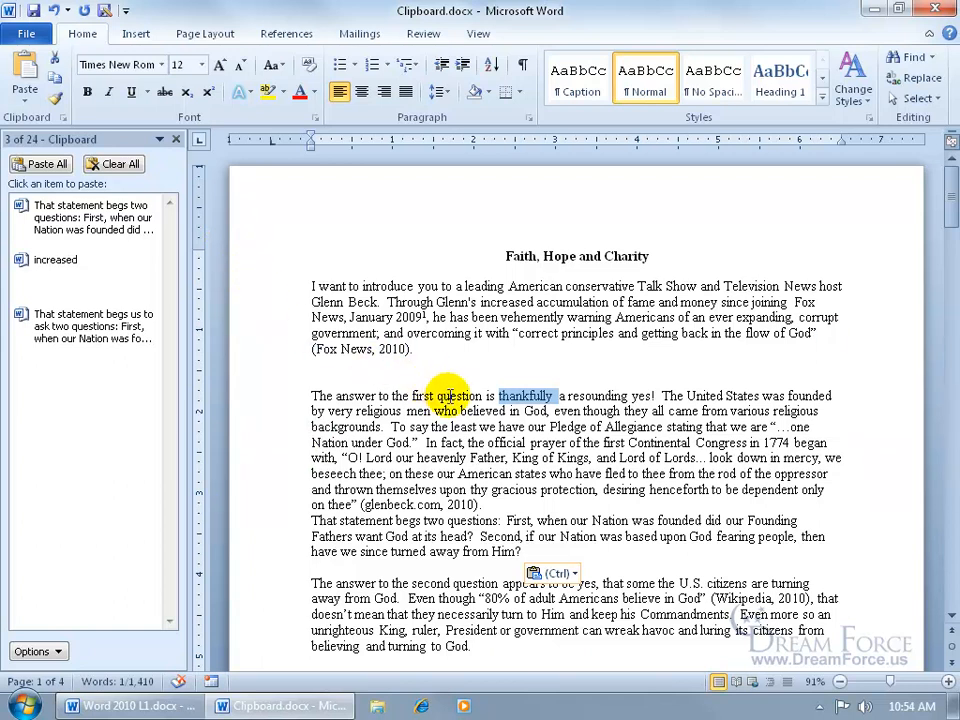
Step: Cut the first two sentences of the "The answer to the first question" paragraph, through "backgrounds.", to the Office Clipboard
left_click_drag(313, 393, 374, 424)
right_click(366, 415)
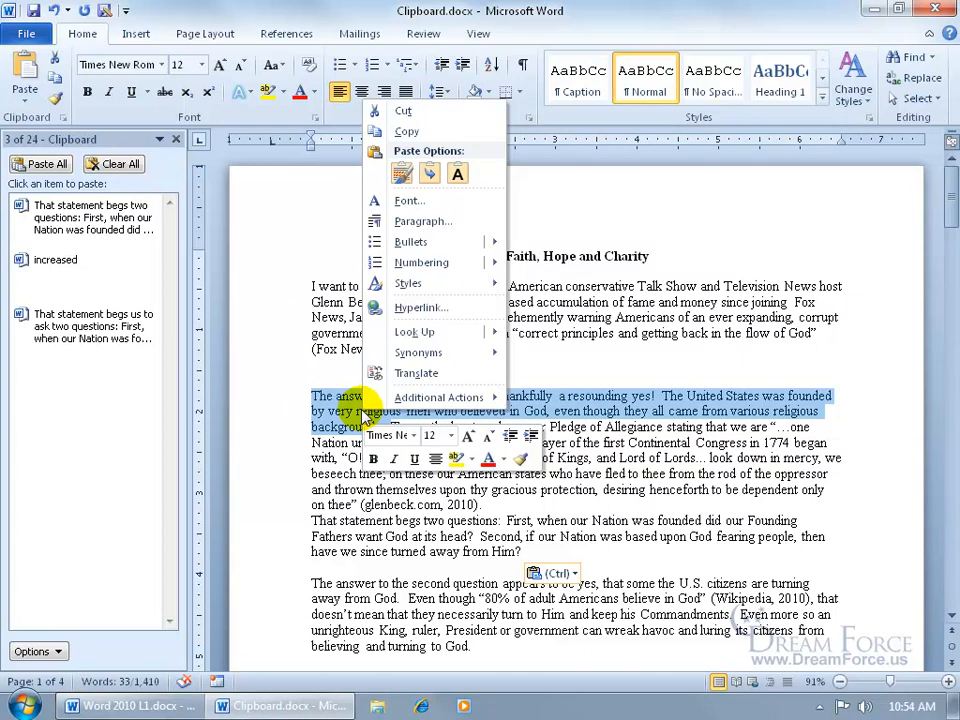
left_click(405, 112)
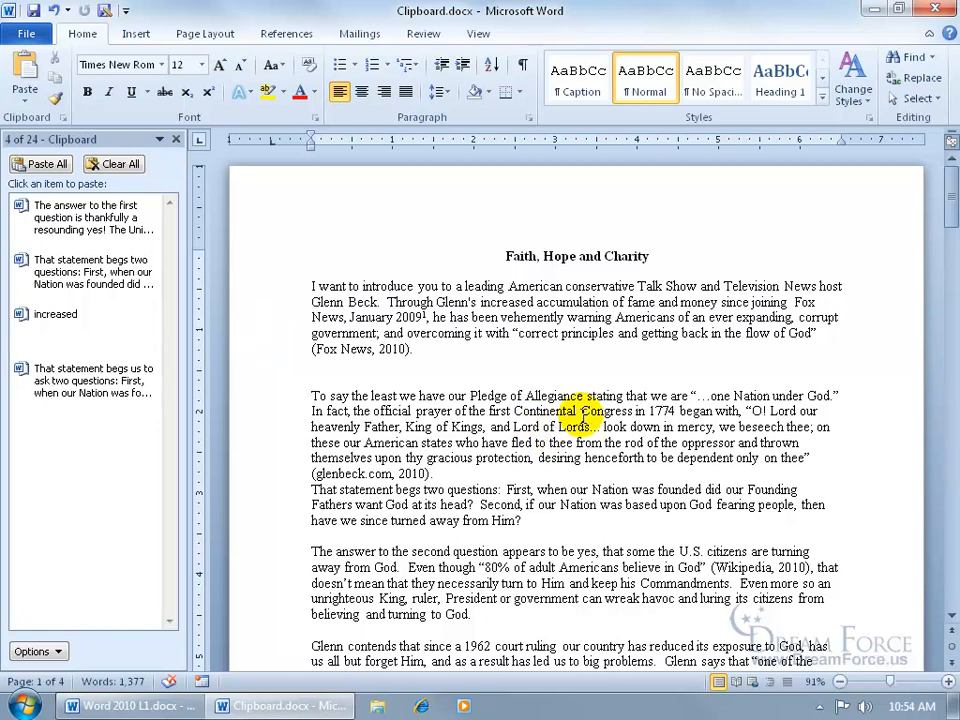
left_click_drag(948, 194, 951, 240)
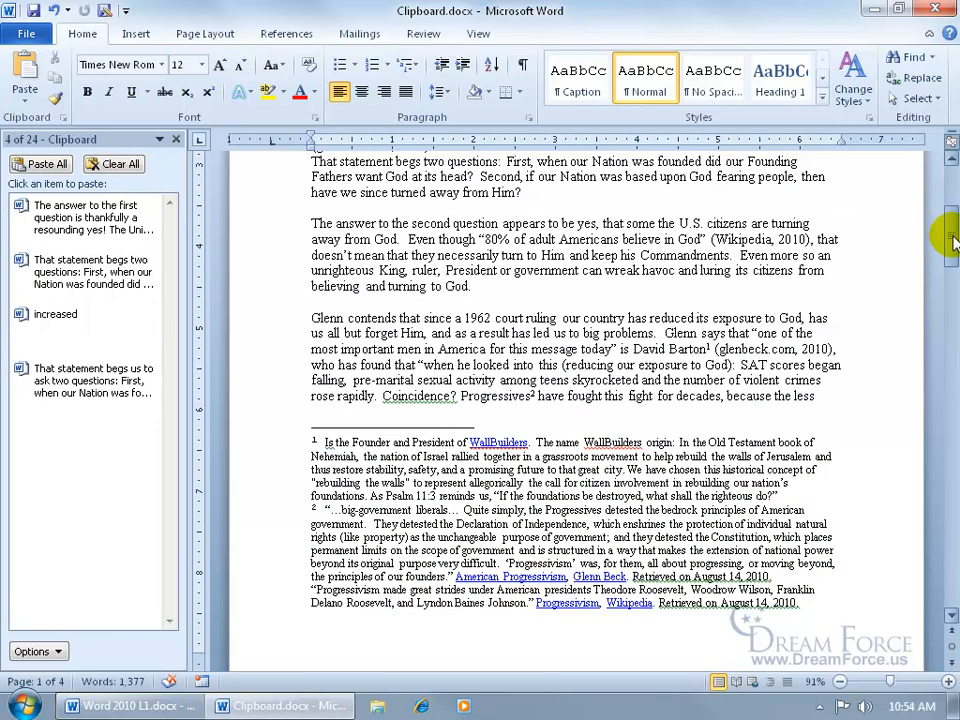
Step: Paste all collected Office Clipboard items on the blank line above the "Glenn contends" paragraph and undo the last pasted item
left_click(465, 302)
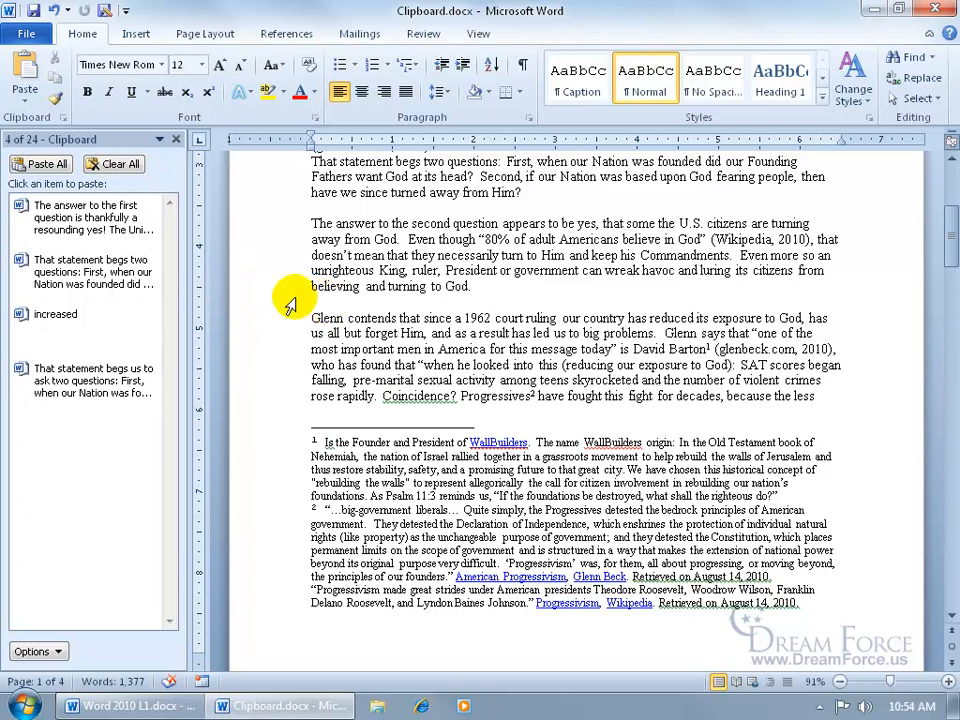
left_click(34, 163)
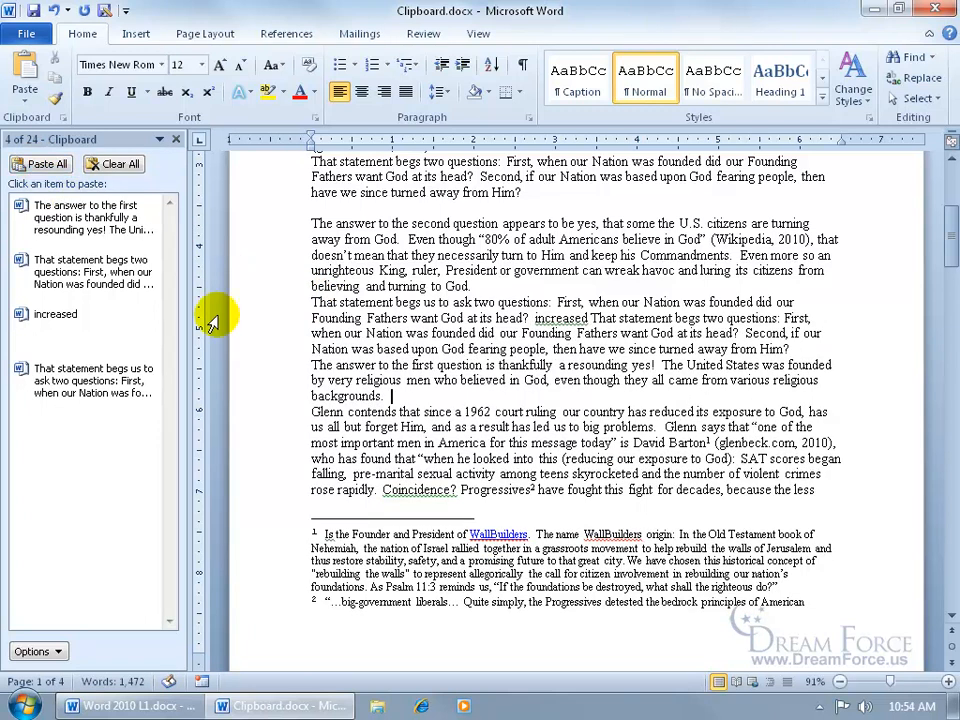
left_click(55, 11)
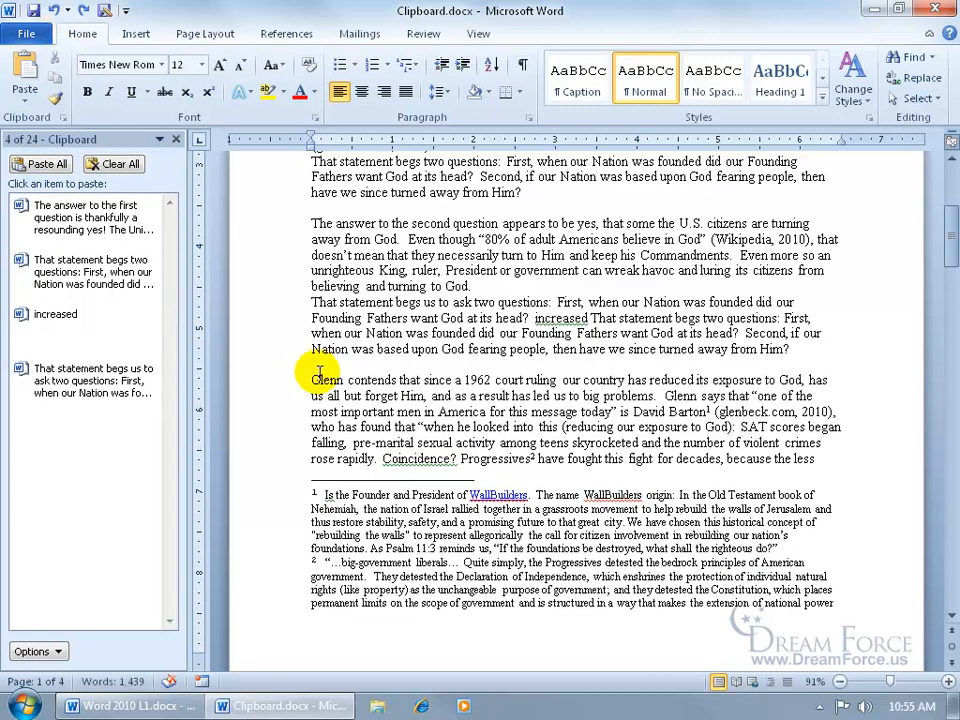
Step: Paste the collected item "increased" above the "Glenn contends" paragraph and the "That statement begs us to ask two questions" item after "because the less"
left_click(112, 314)
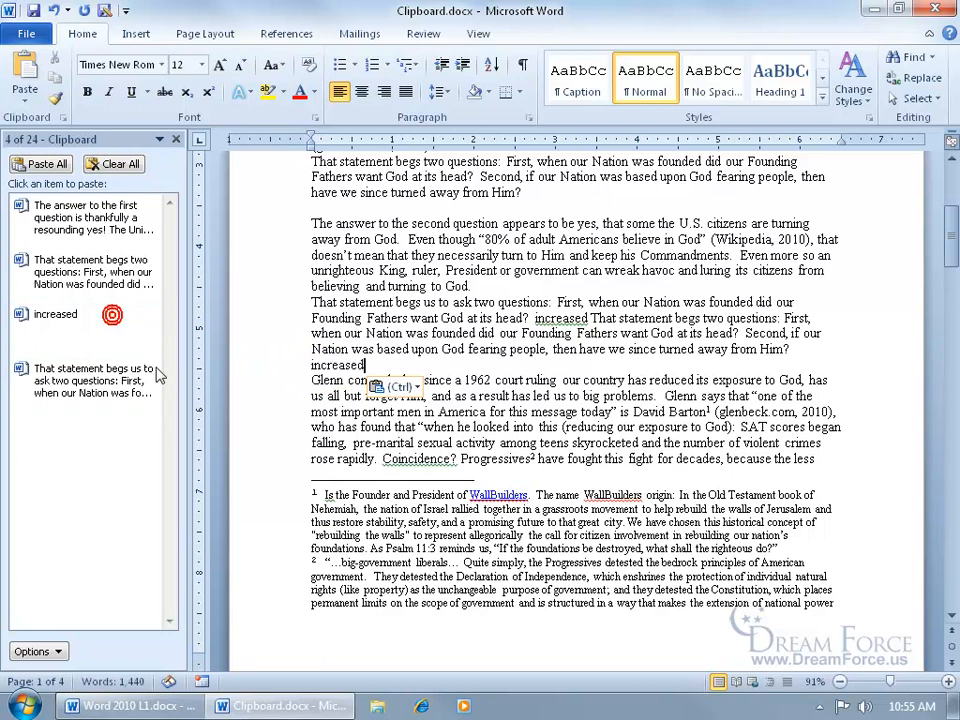
left_click(816, 459)
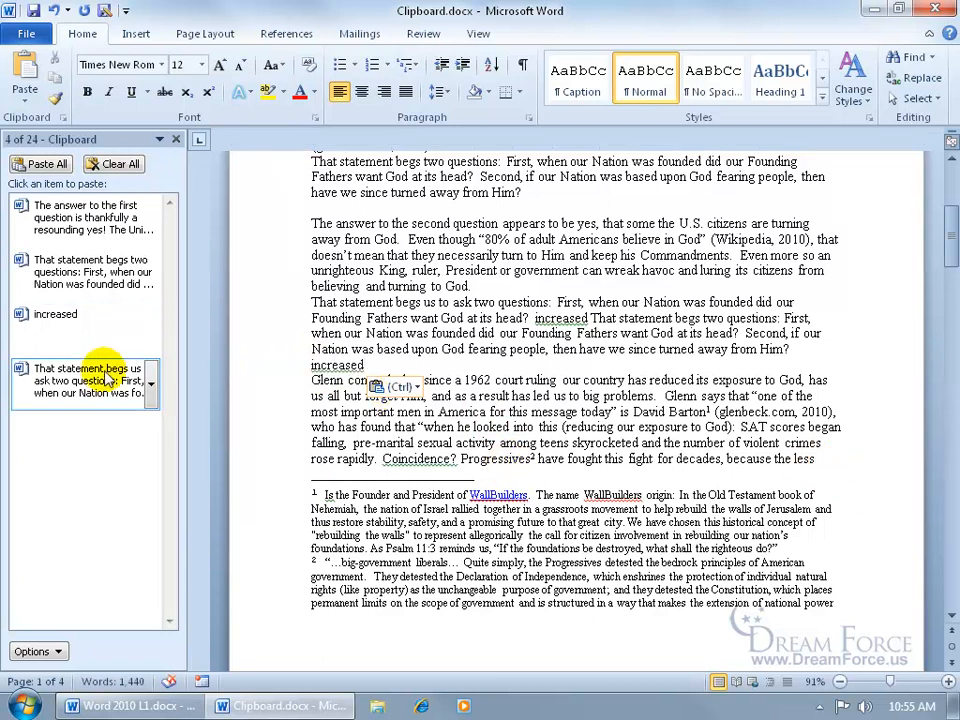
left_click(108, 378)
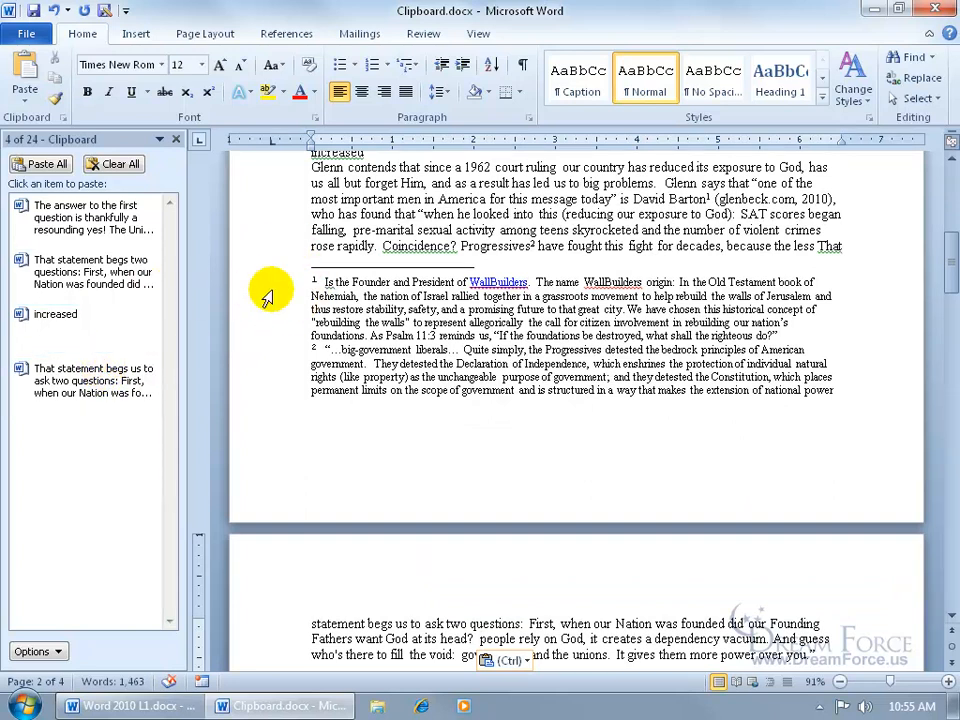
Step: Undo all the Office Clipboard pastes made around the "Glenn contends" paragraph
left_click(53, 10)
left_click(53, 10)
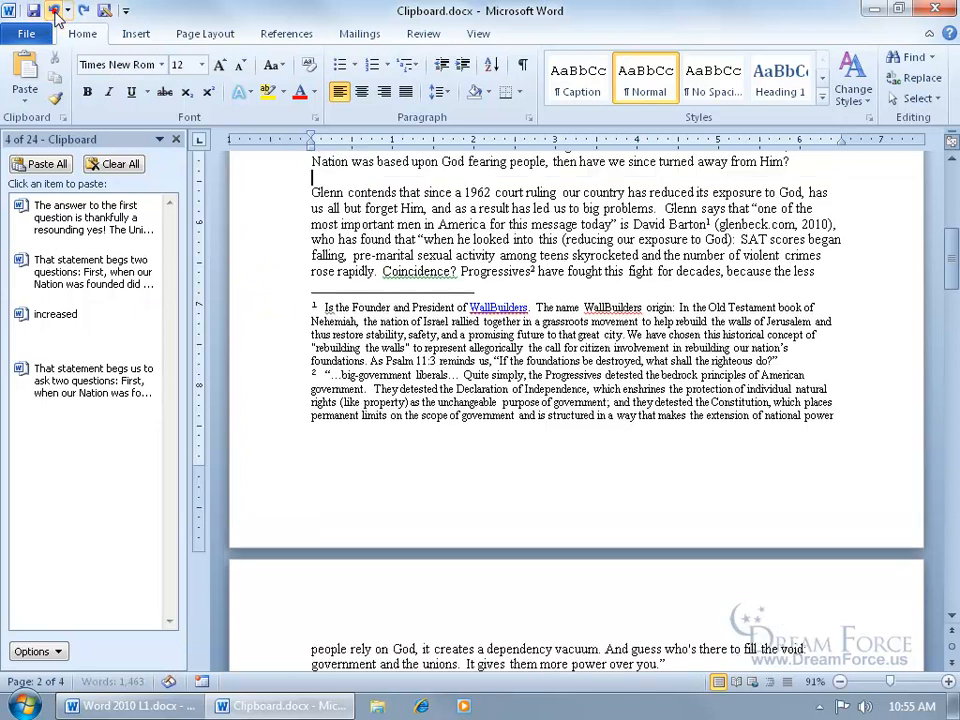
left_click(53, 10)
left_click(53, 10)
left_click(53, 10)
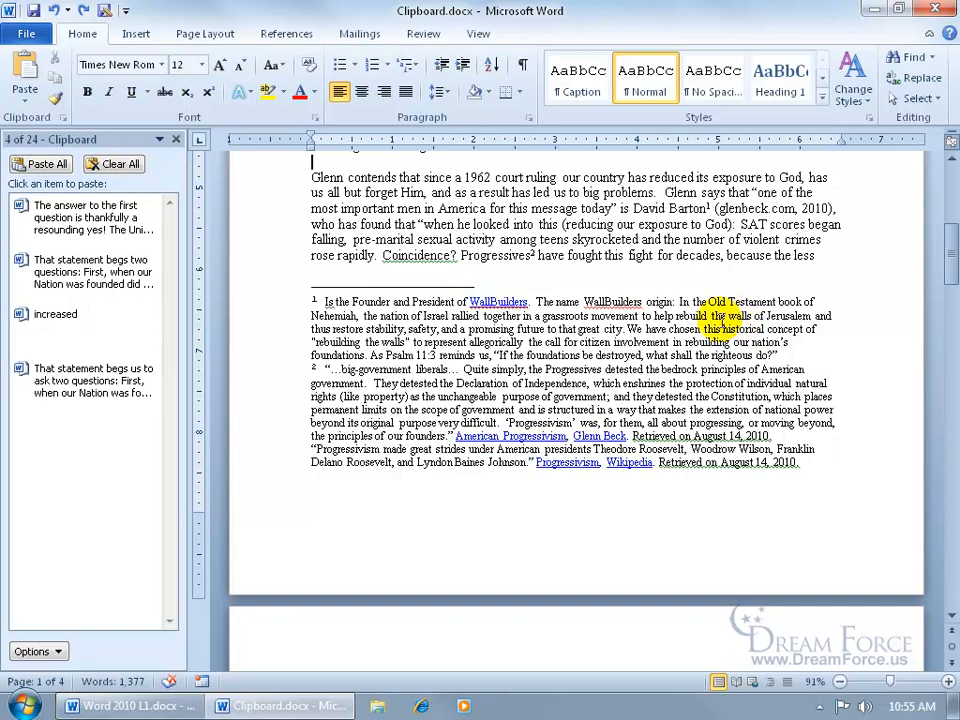
Step: Open My Spiffy Doc.docx from the Exercises folder on the Desktop
left_click(25, 33)
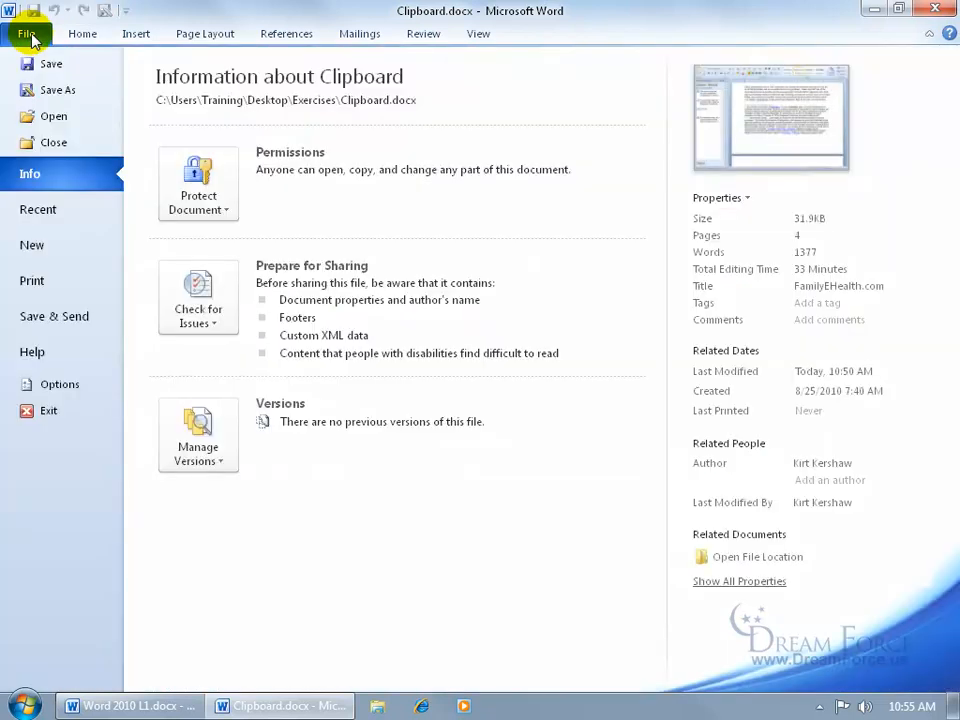
left_click(46, 118)
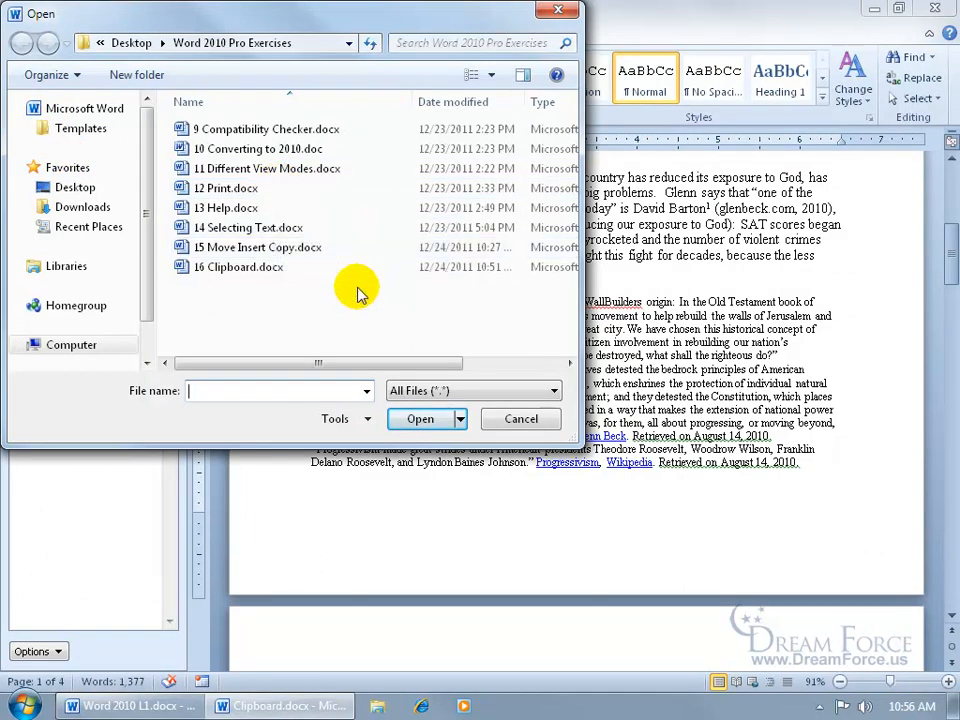
left_click(77, 188)
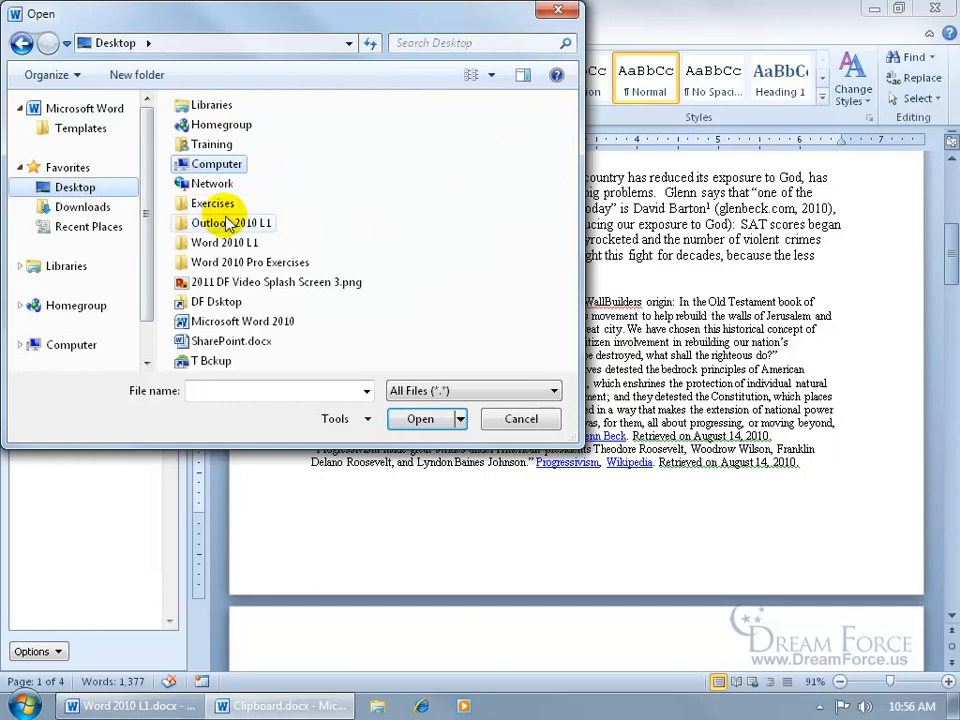
double_click(229, 205)
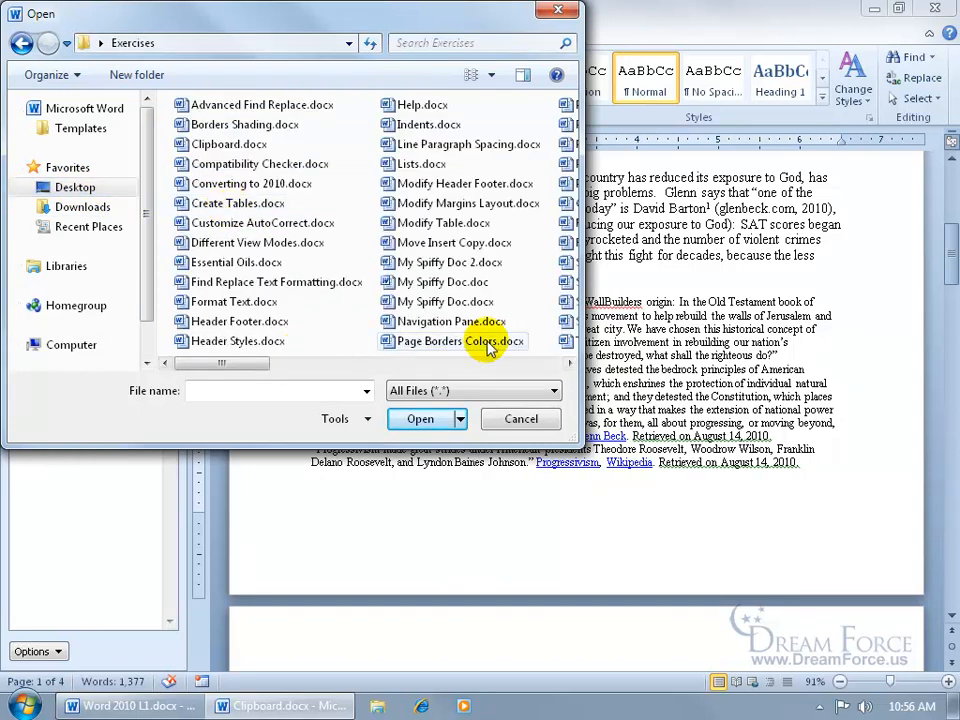
double_click(474, 302)
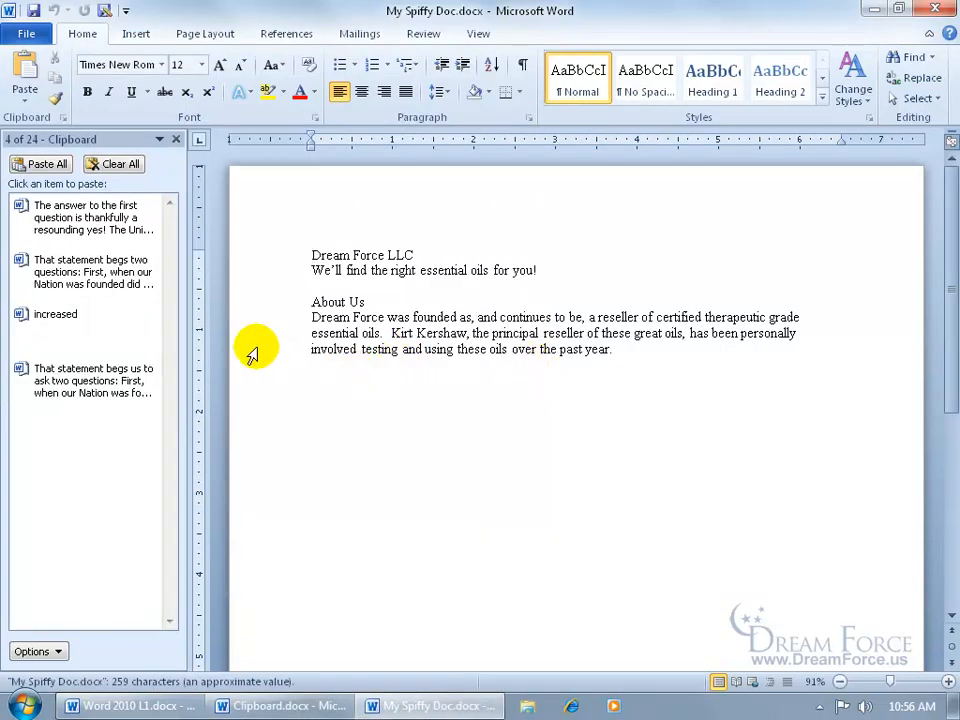
Step: Close and reopen the Office Clipboard, and place the cursor after "founded as" in the About Us paragraph
left_click(176, 139)
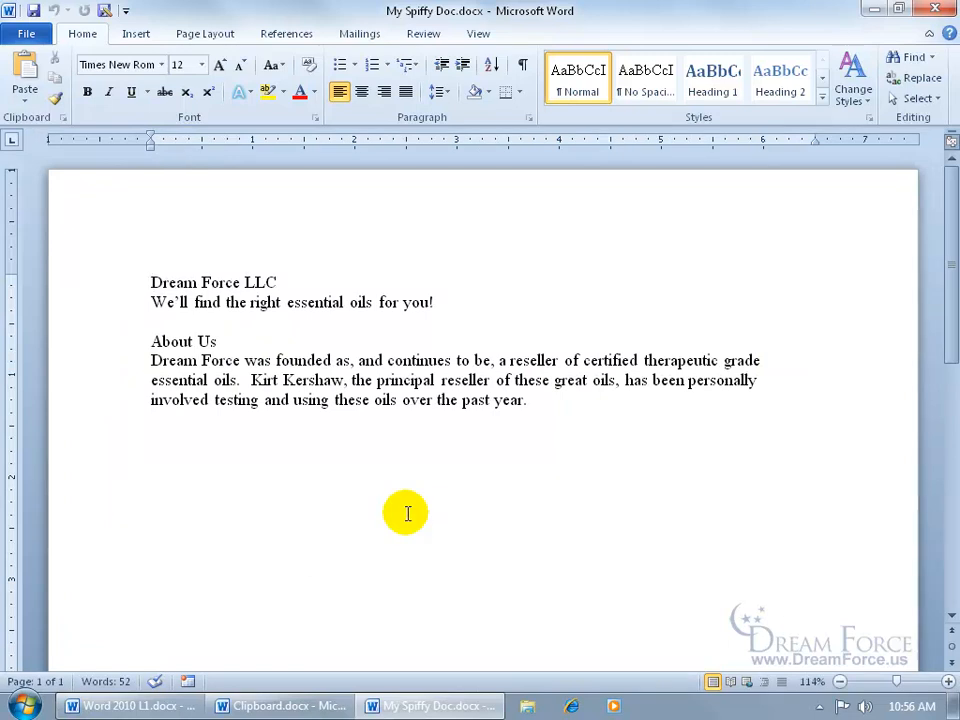
left_click(62, 119)
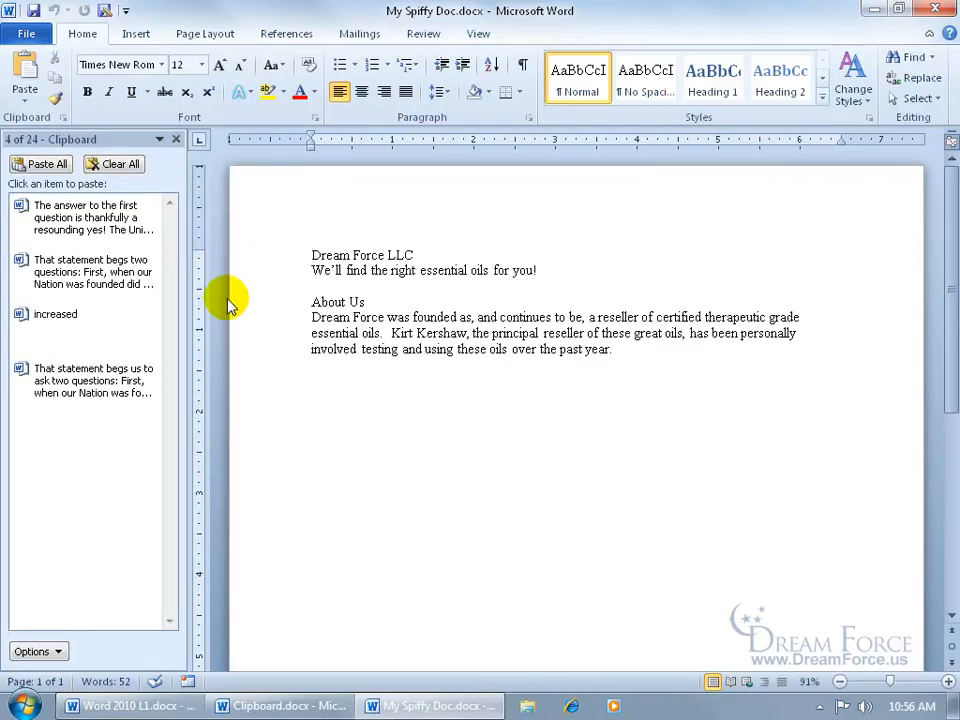
left_click(660, 366)
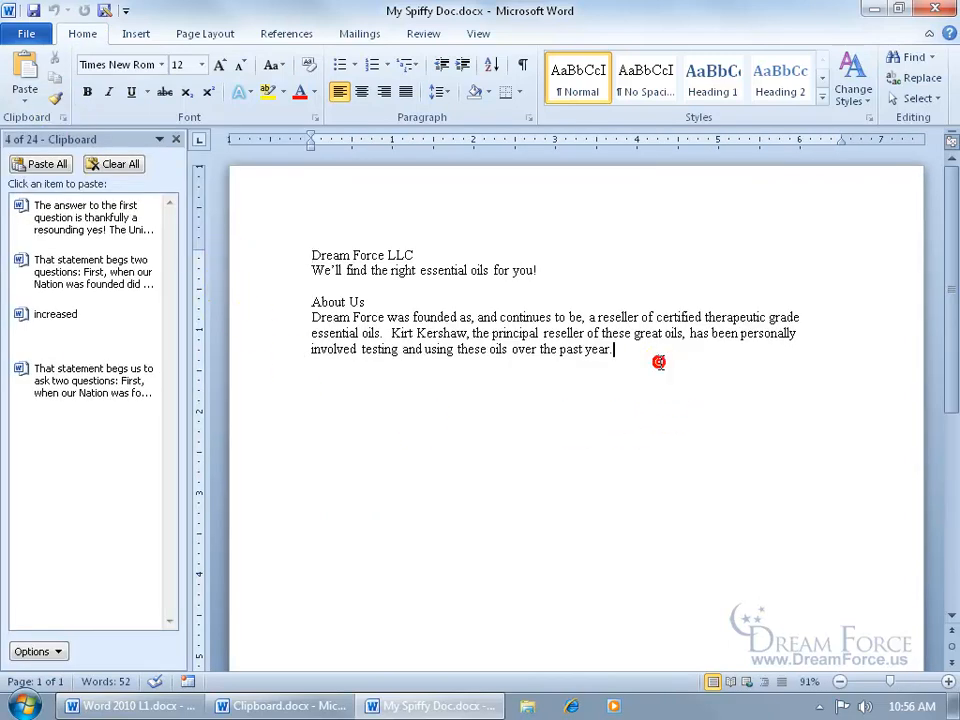
left_click(471, 316)
key("Delete")
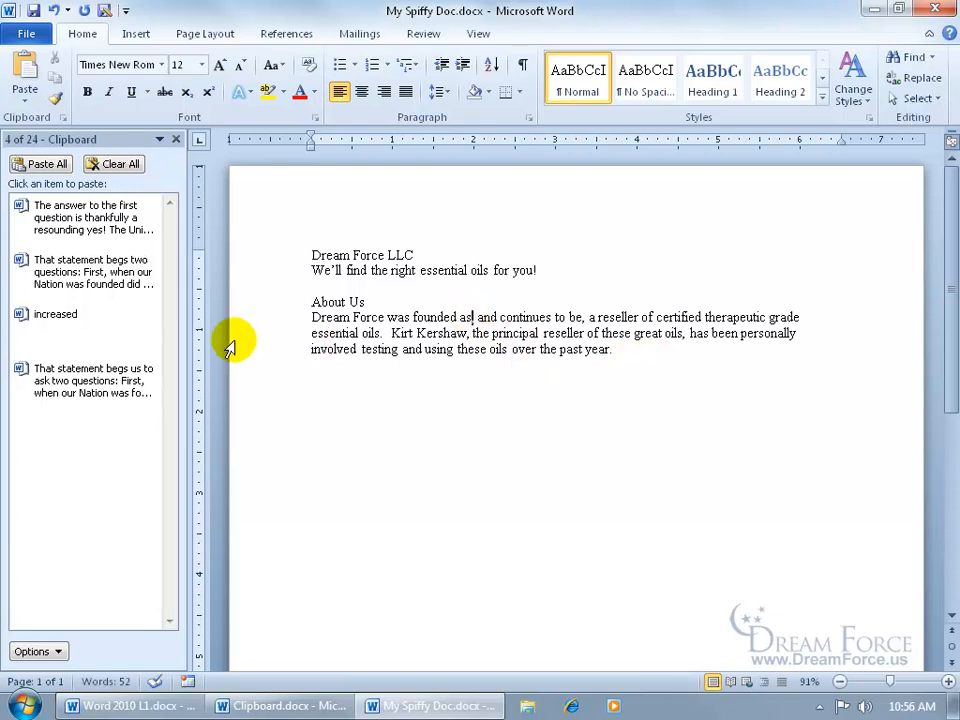
Step: Delete the "The answer to the first question" item from the Office Clipboard and clear all remaining items
left_click(152, 280)
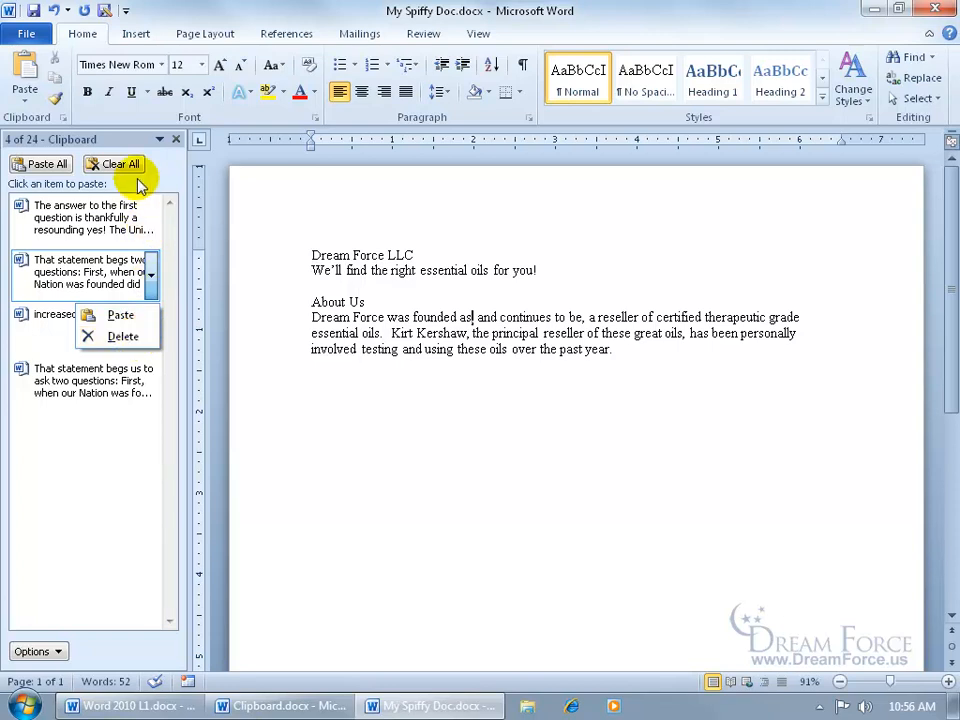
left_click(90, 227)
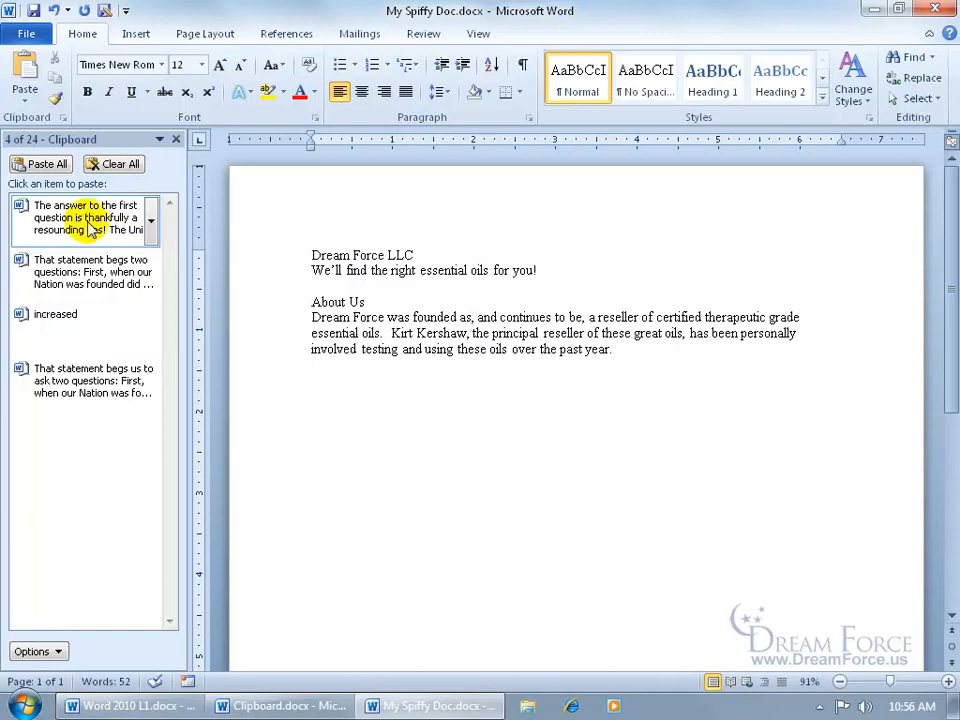
right_click(90, 228)
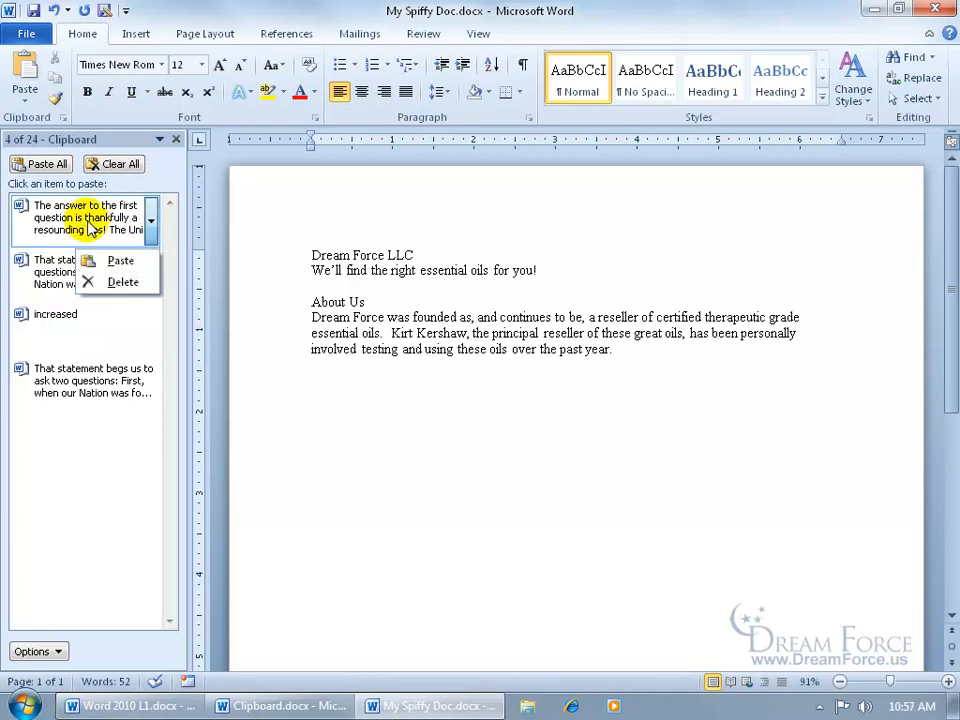
left_click(100, 281)
type(",")
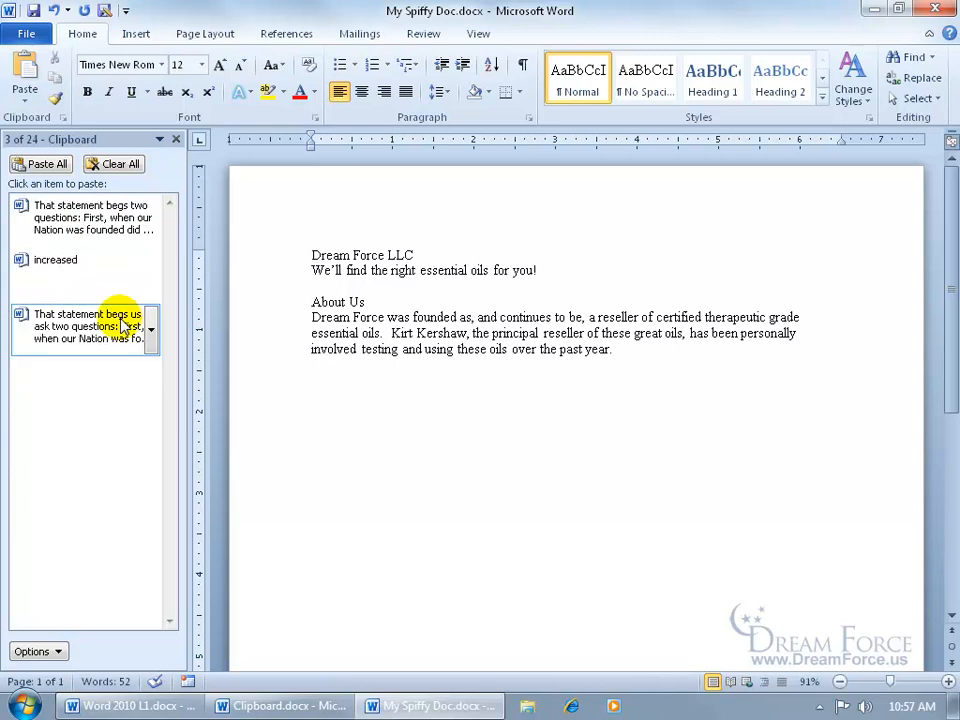
left_click(118, 165)
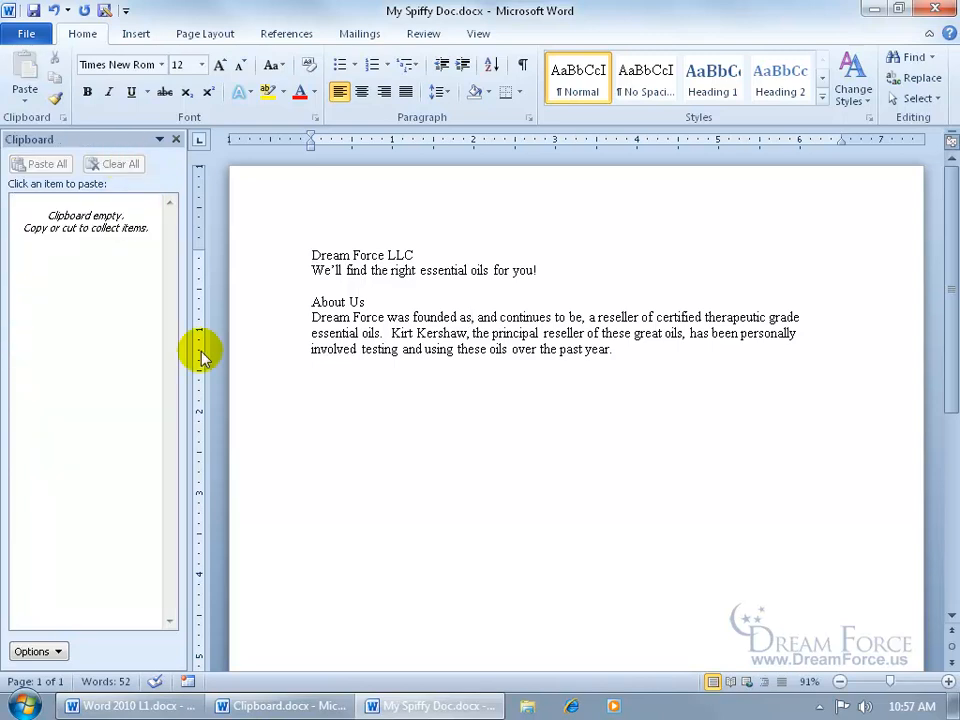
Step: Close My Spiffy Doc.docx without saving, and close the Office Clipboard there and in Clipboard.docx
left_click(176, 139)
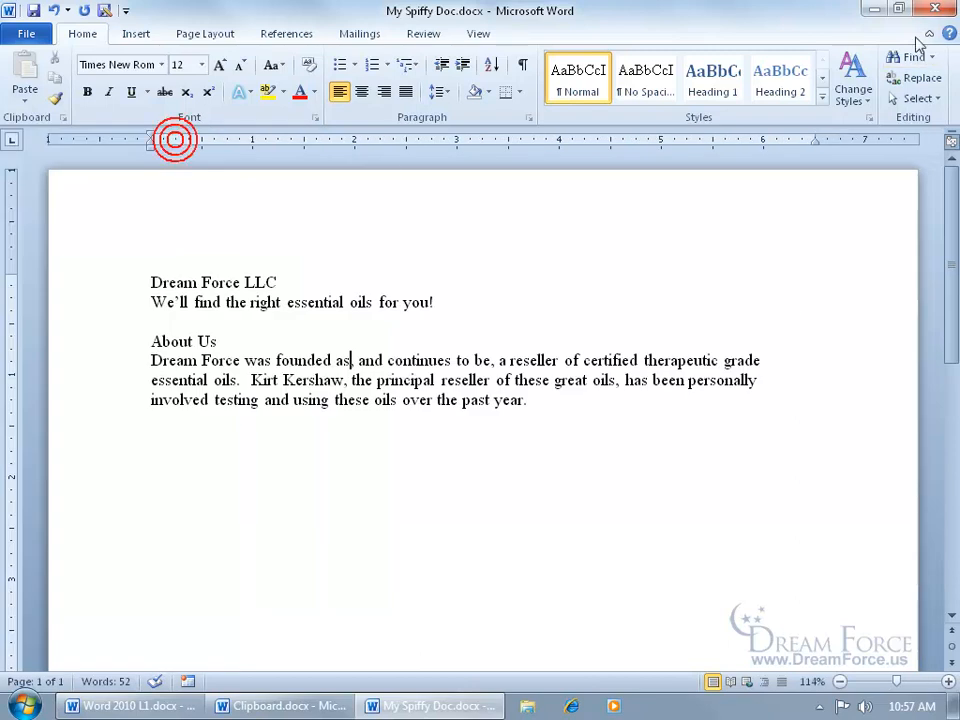
left_click(933, 9)
left_click(470, 378)
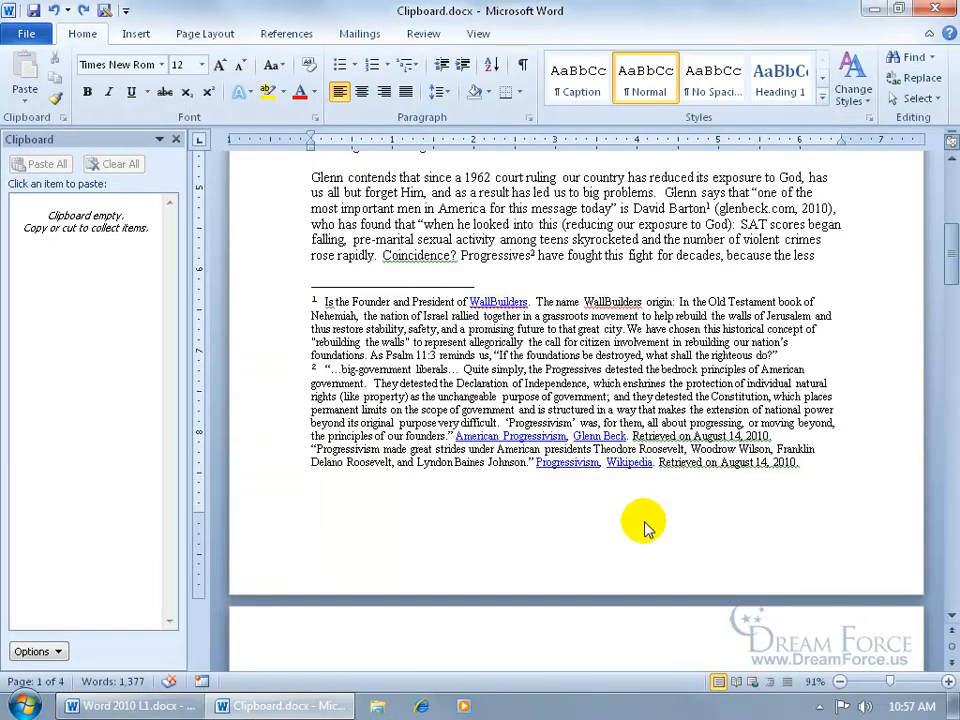
left_click(176, 139)
Step: Undo the last two remaining edits in Clipboard.docx
mouse_move(355, 285)
left_click_drag(950, 250, 950, 172)
left_click(54, 11)
left_click(54, 11)
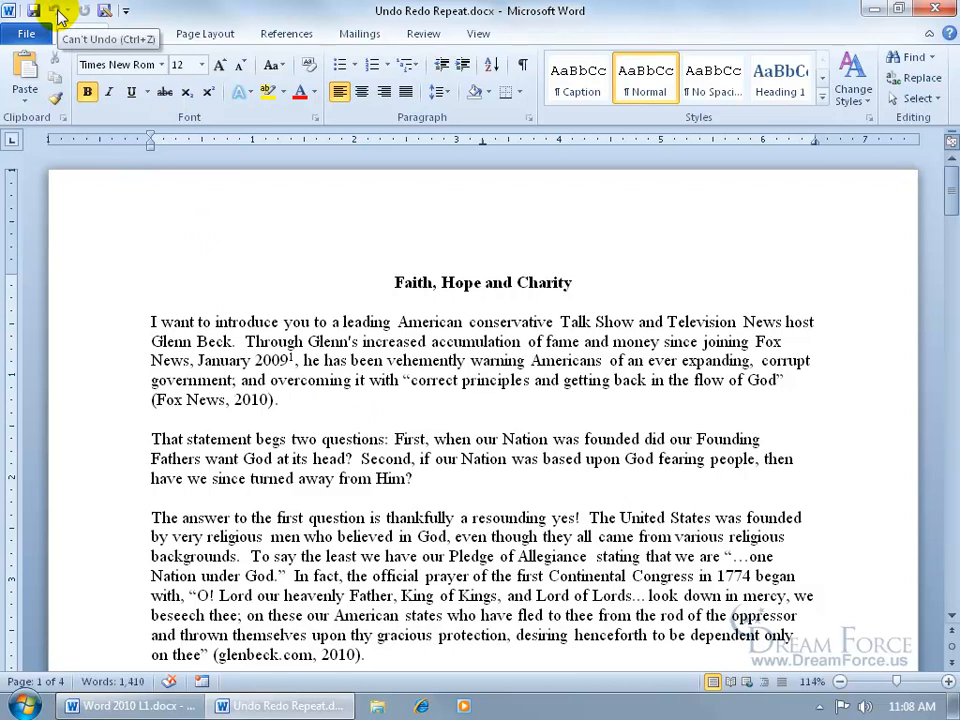
Step: Delete the word "want" from the first sentence of Undo Redo Repeat.docx and undo the deletion
double_click(170, 322)
key("Delete")
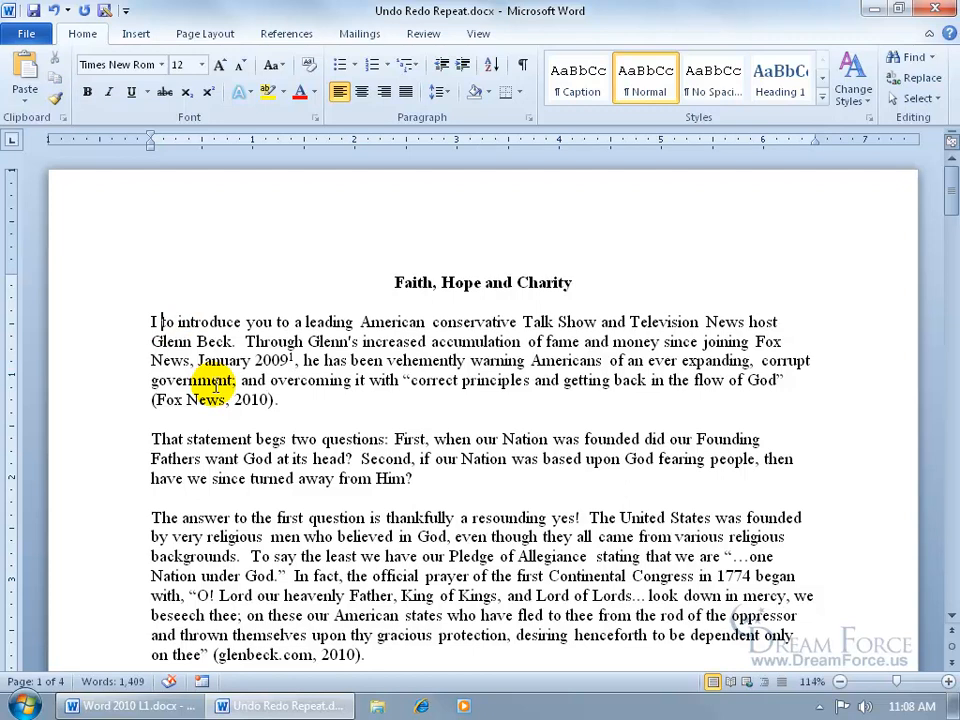
left_click(53, 11)
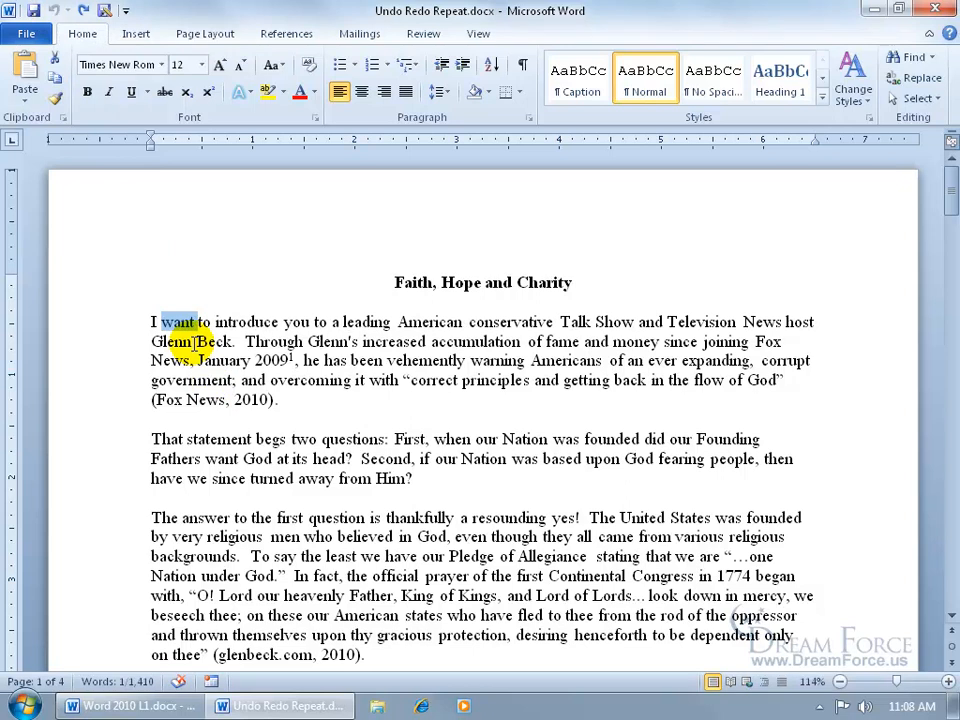
Step: Enter "asdfdsaf" on the blank line below the first paragraph and "asdf" on the blank line below the second paragraph
left_click(214, 419)
type("asdfdsaf")
left_click(225, 499)
type("asdf")
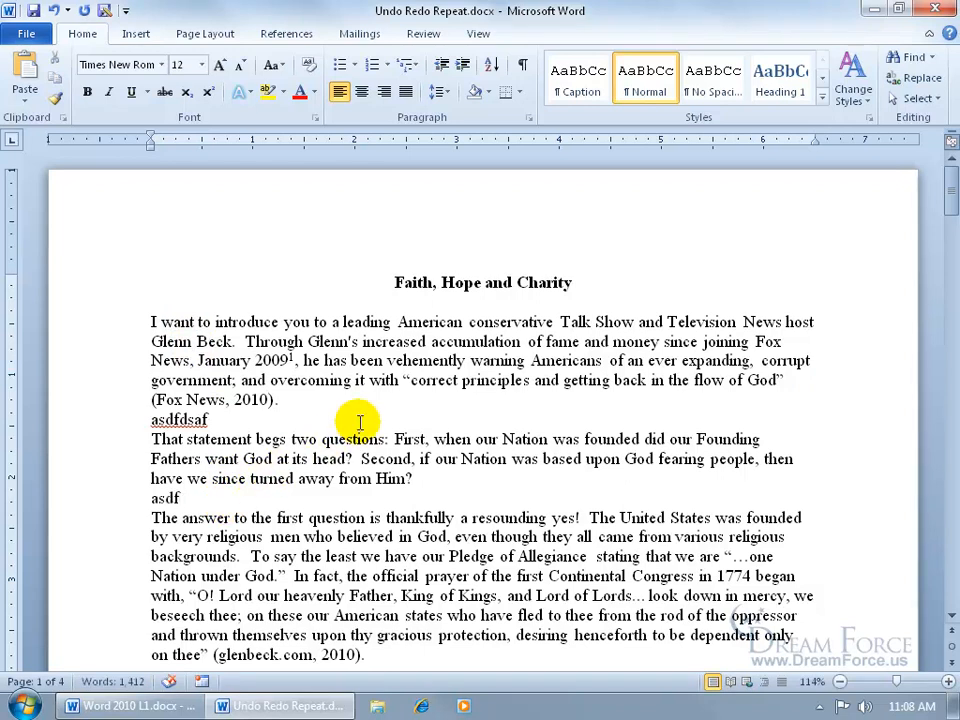
Step: Delete the word "First" from the second paragraph and add "sdfgf" after "Him?" at its end
double_click(400, 440)
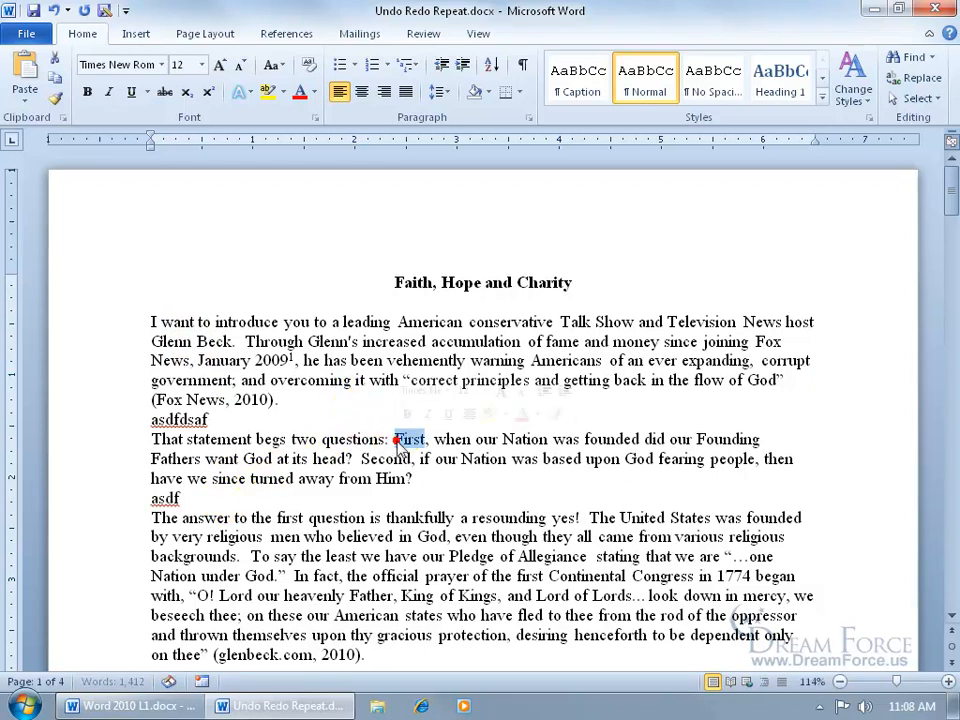
key("Delete")
left_click(416, 483)
type("sdfgf")
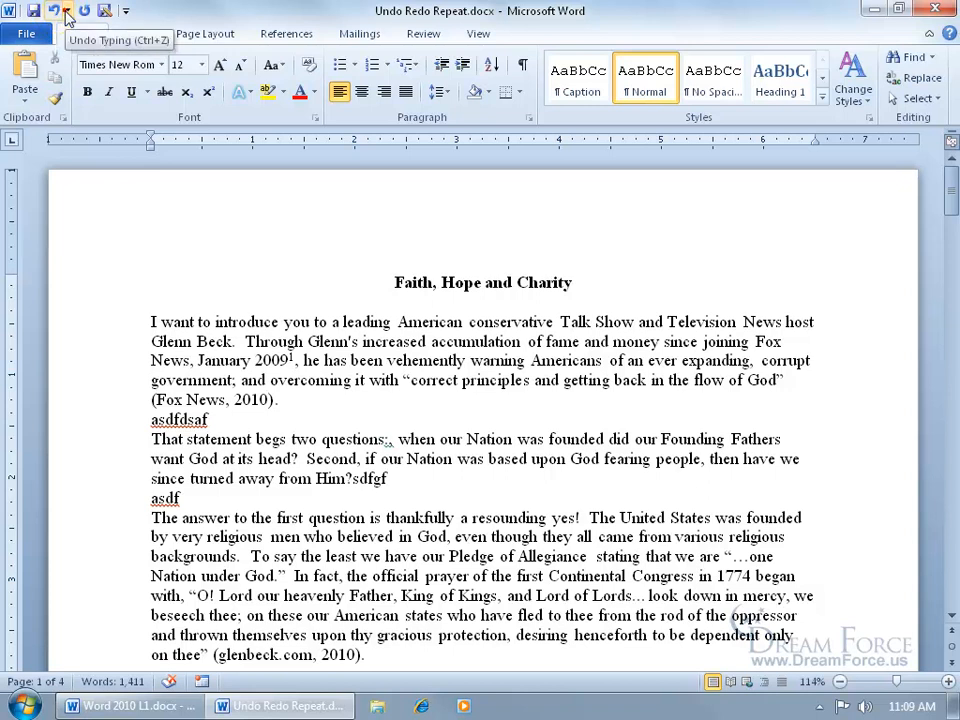
Step: Undo the last four edits at once, back through the "asdfdsaf" entry, and redo the "asdfdsaf" and "asdf" entries
left_click(67, 12)
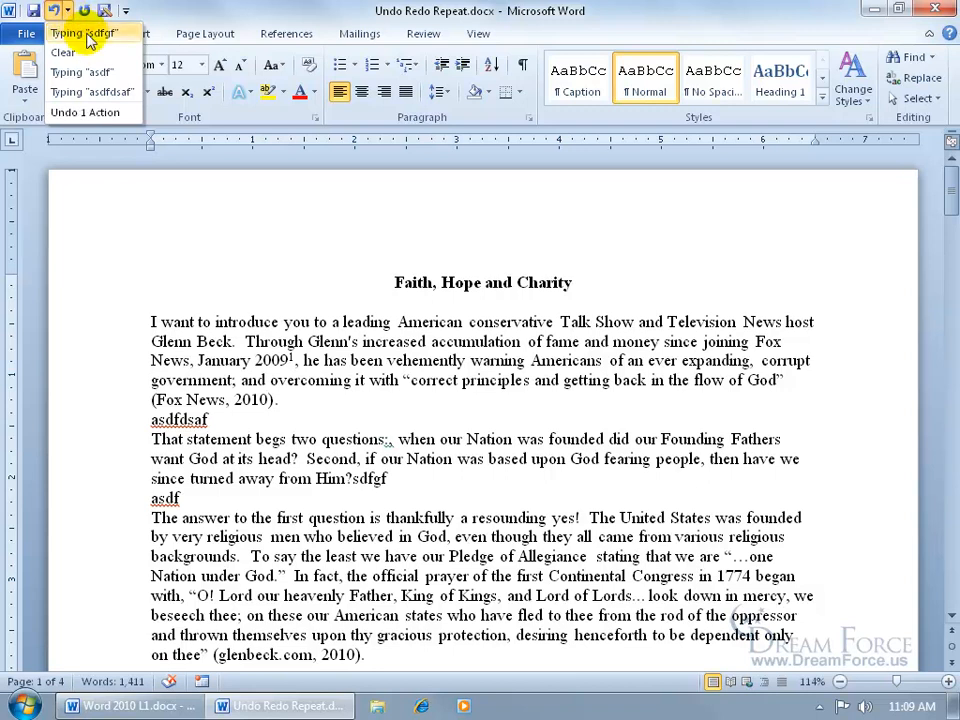
left_click(91, 96)
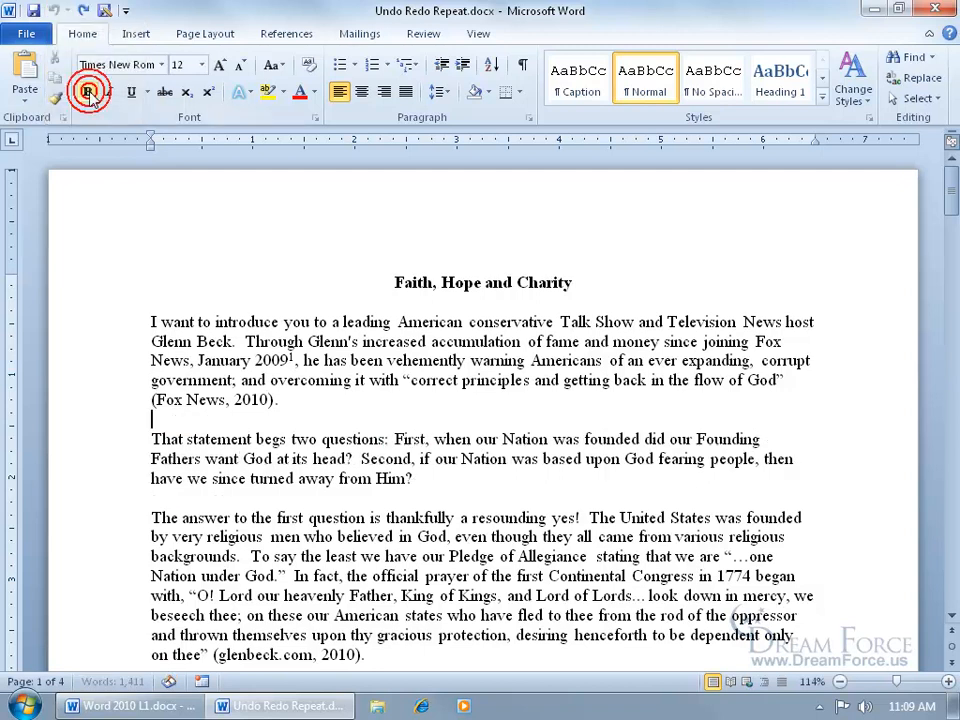
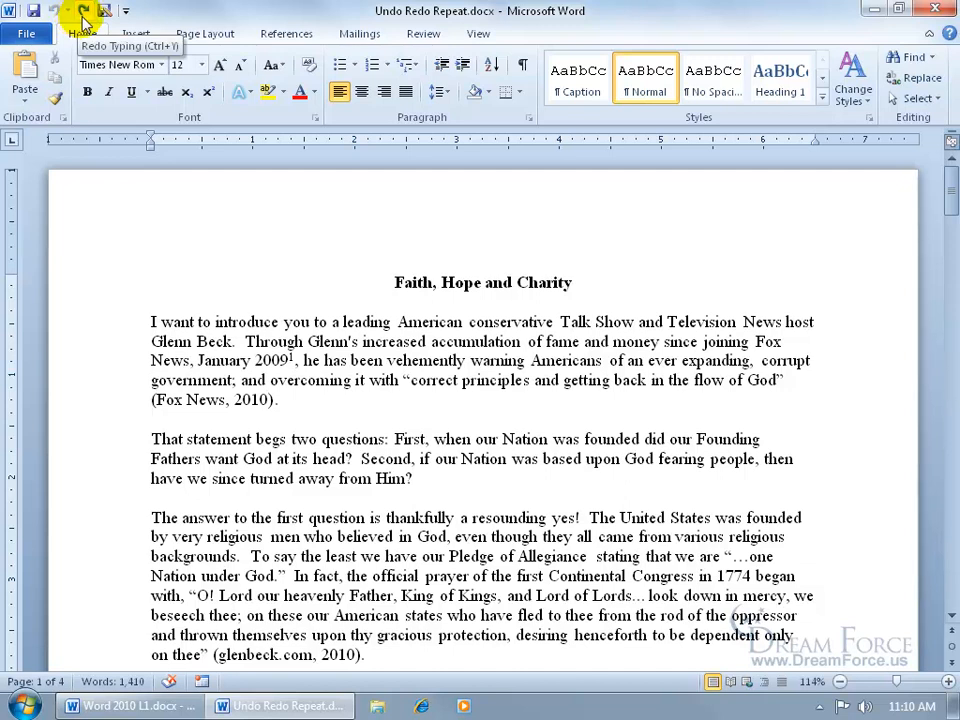
left_click(83, 12)
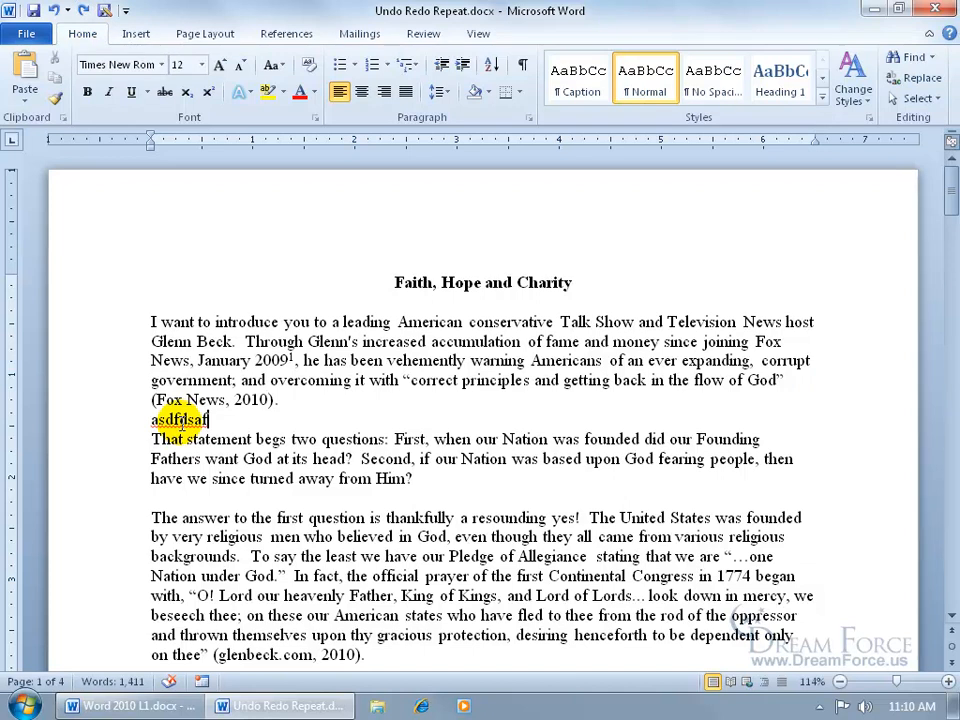
left_click(83, 12)
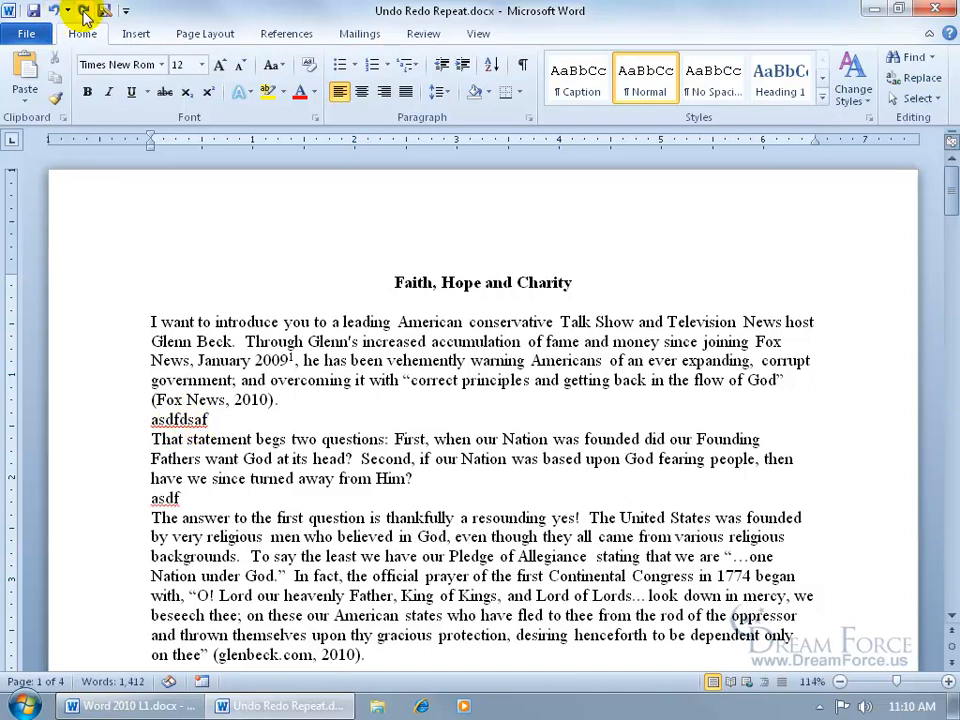
Step: Redo the remaining undone edits, removing "First" from the second paragraph and restoring "sdfgf" after "Him?"
left_click(83, 12)
left_click(83, 12)
left_click(83, 12)
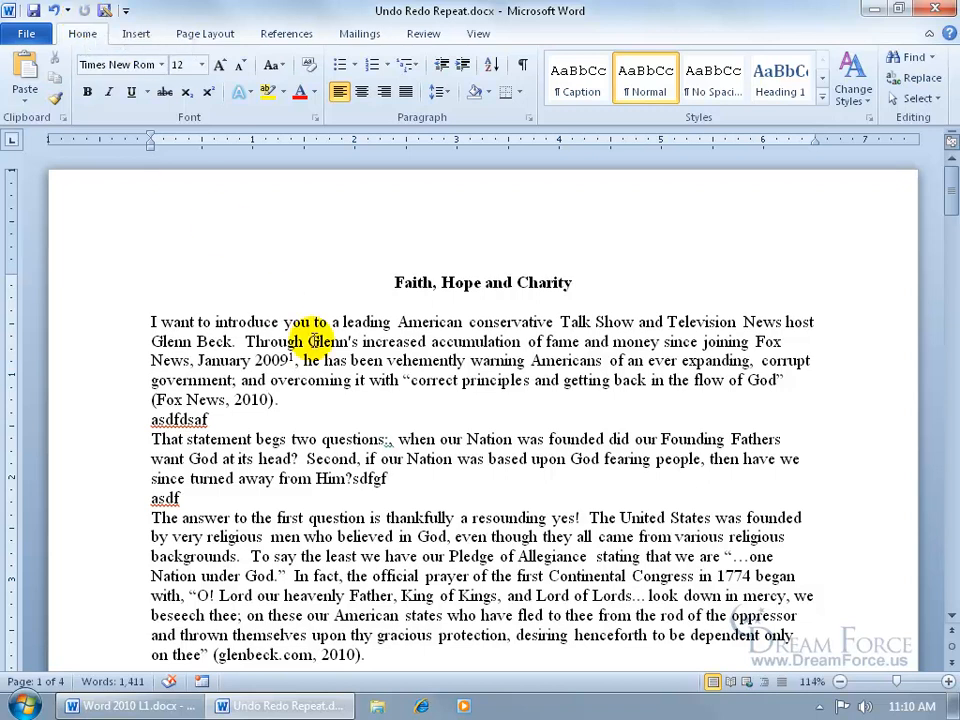
Step: Copy the word "with" from the first paragraph and paste it after "Asdfdsaf" on the line below
double_click(384, 380)
key("ctrl+c")
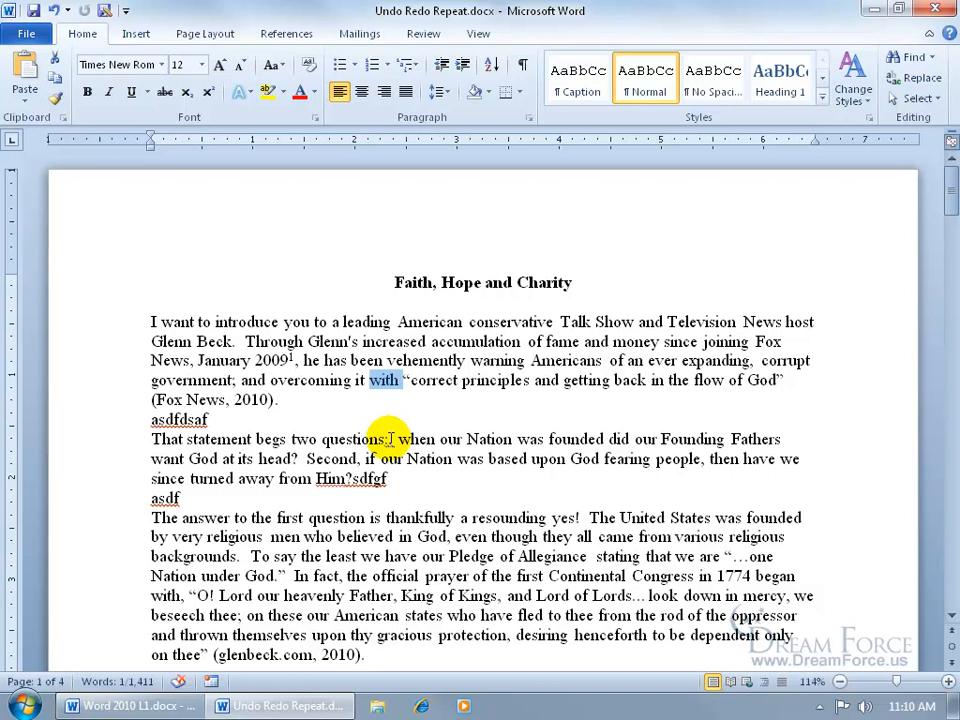
left_click(338, 416)
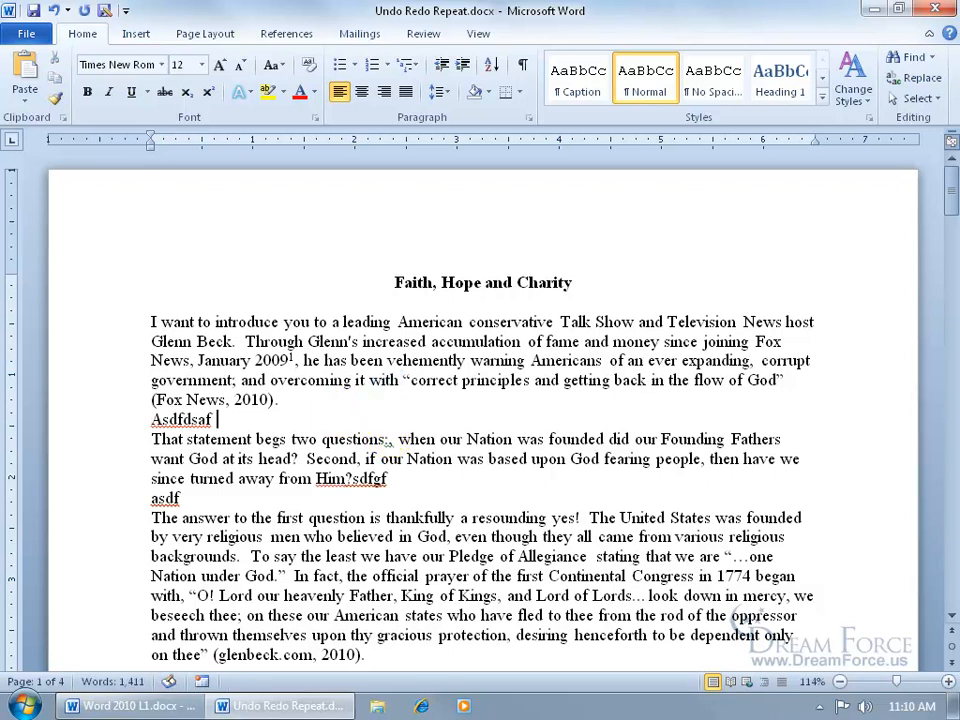
key("ctrl+v")
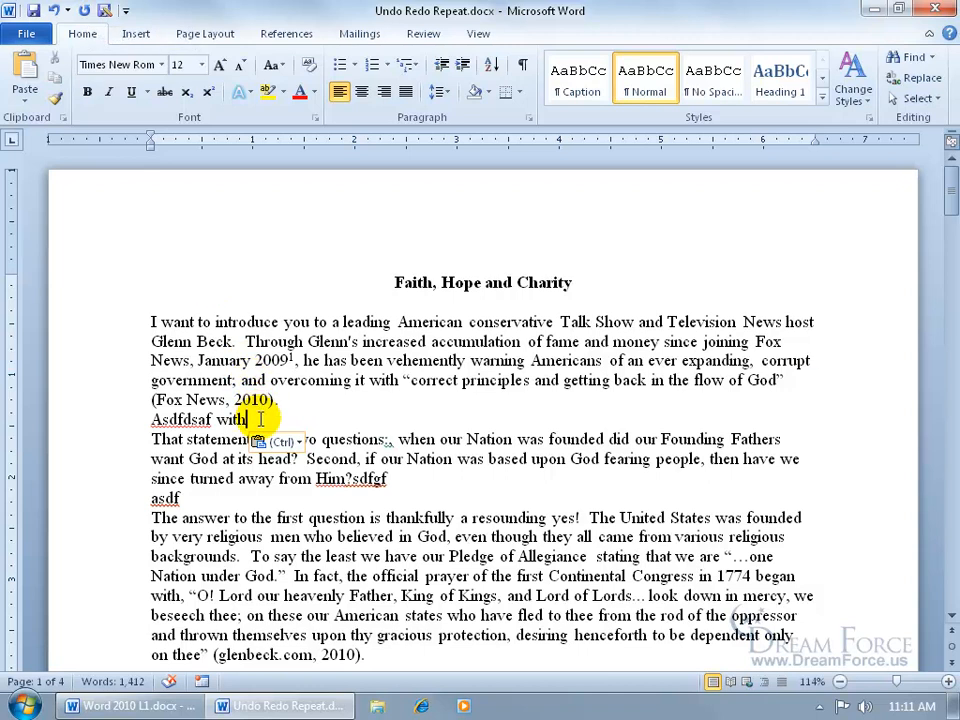
Step: Repeat the paste of "with" eleven more times along the "Asdfdsaf" line
left_click(84, 11)
left_click(84, 11)
left_click(84, 11)
left_click(84, 11)
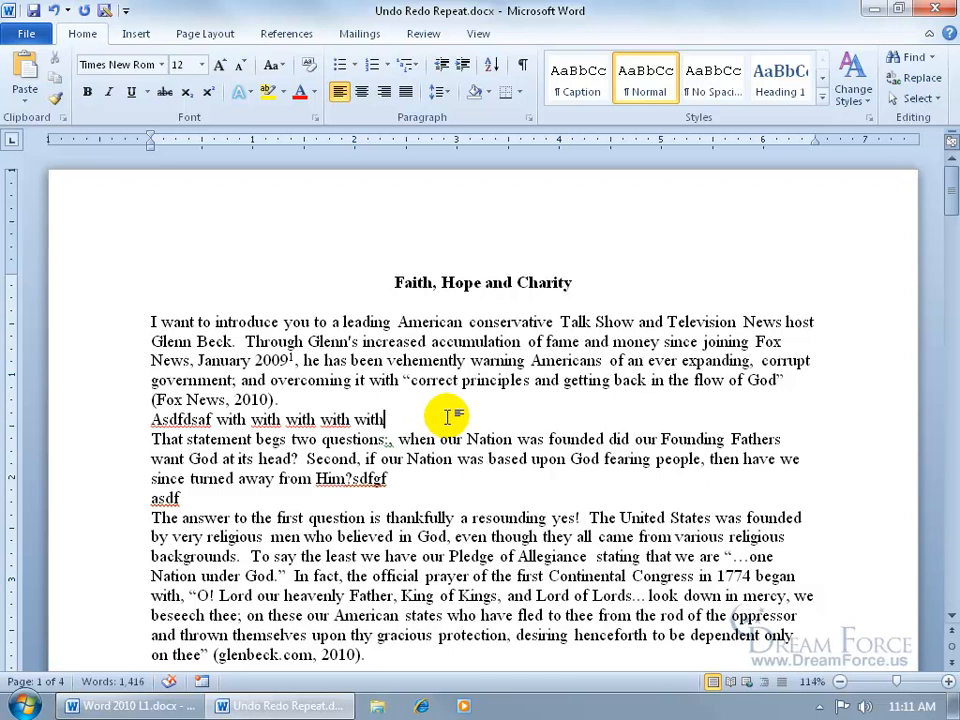
left_click(85, 11)
left_click(85, 11)
left_click(85, 11)
key("ctrl+y")
key("ctrl+y")
key("ctrl+y")
key("ctrl+y")
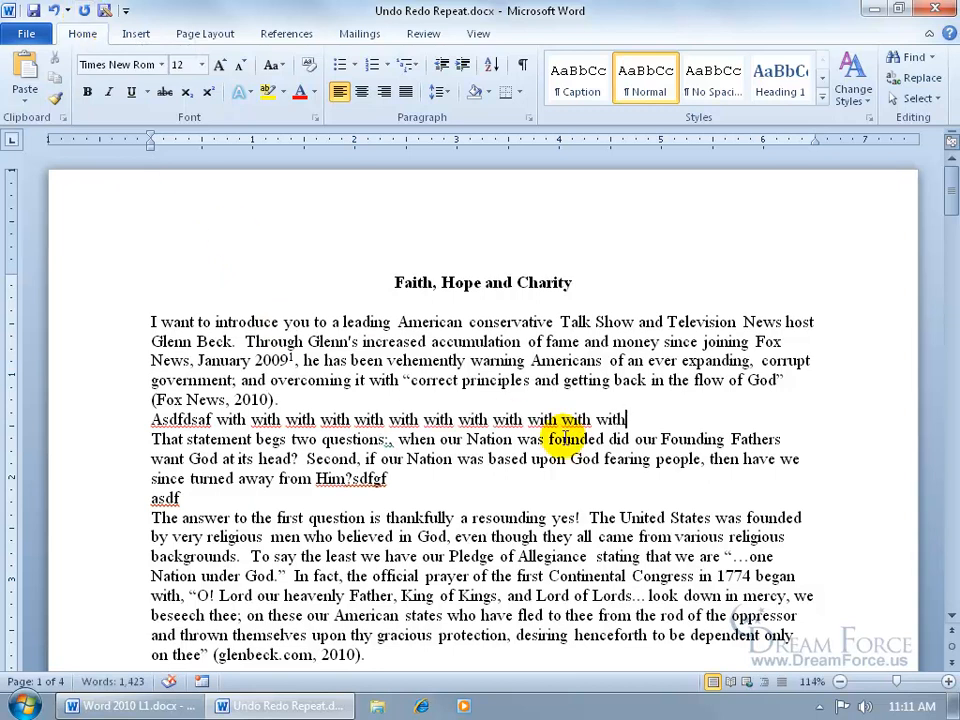
Step: Replace the last "with" on the line with "dfd" and repeat that entry twice, undoing and restoring the final repeat
double_click(611, 420)
key("Delete")
type("dfd")
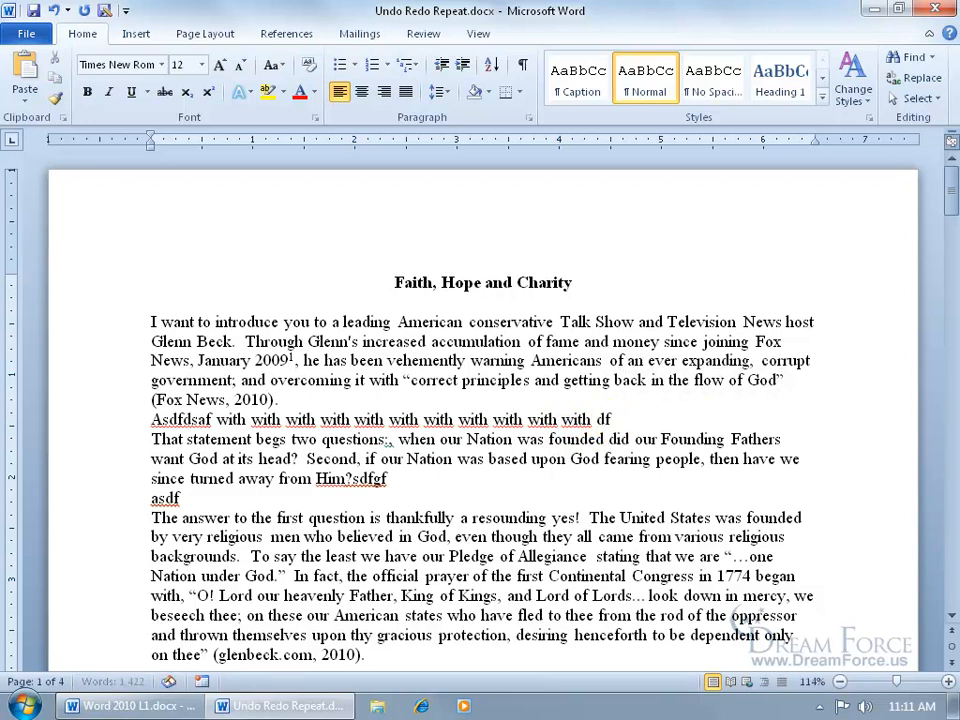
left_click(83, 12)
left_click(83, 12)
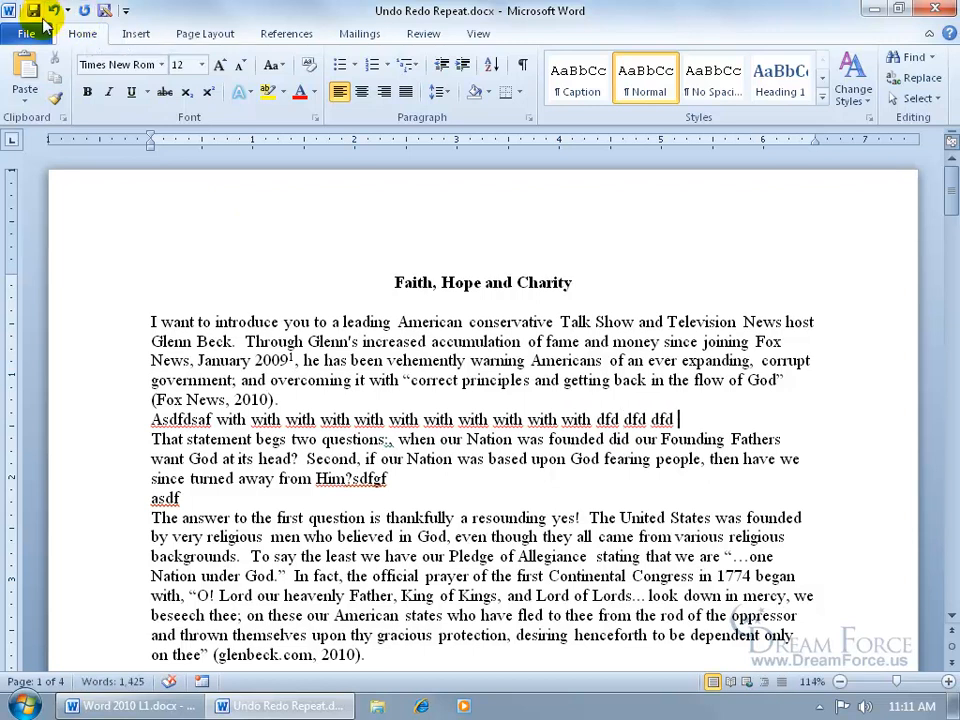
left_click(55, 12)
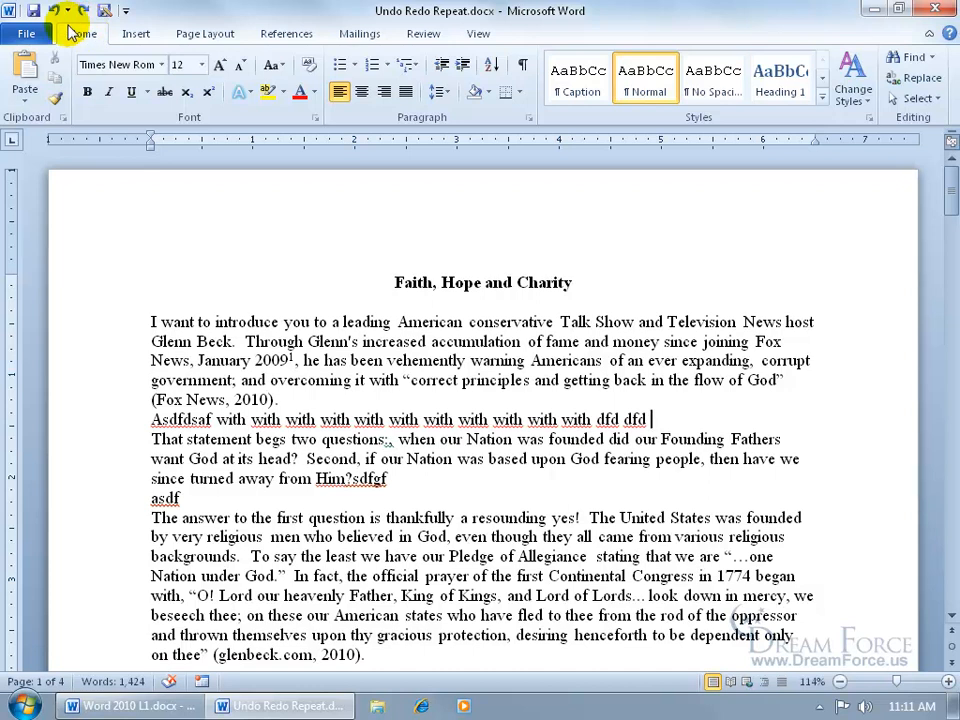
left_click(86, 12)
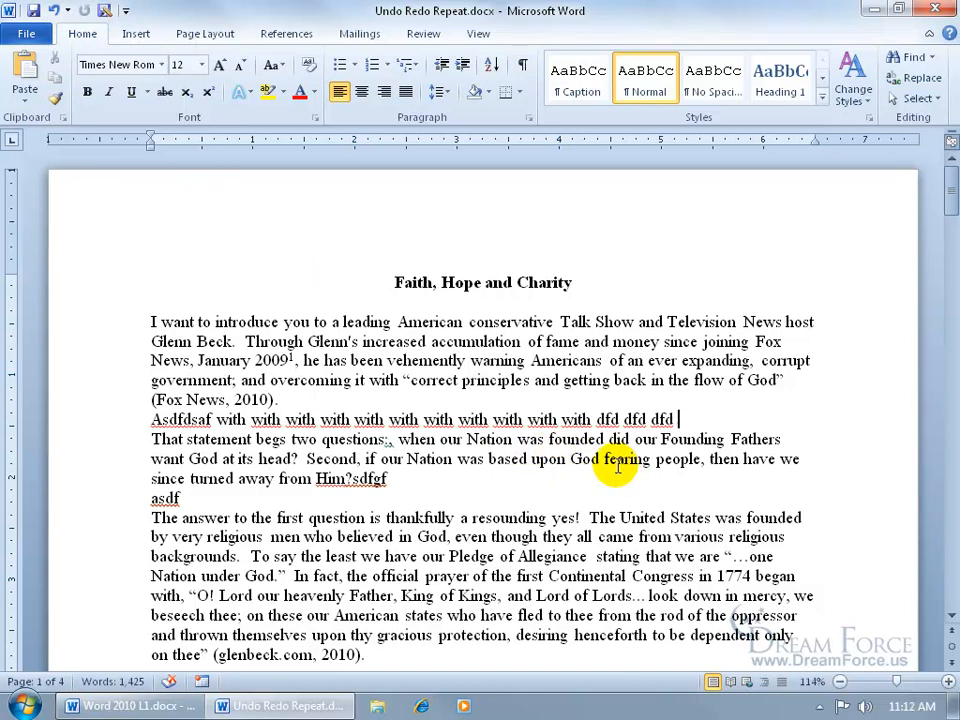
Step: Undo the three "dfd" entries one at a time, and undo all remaining edits at once back through the "asdfdsaf" entry
left_click(53, 10)
left_click(53, 10)
left_click(53, 10)
left_click(67, 10)
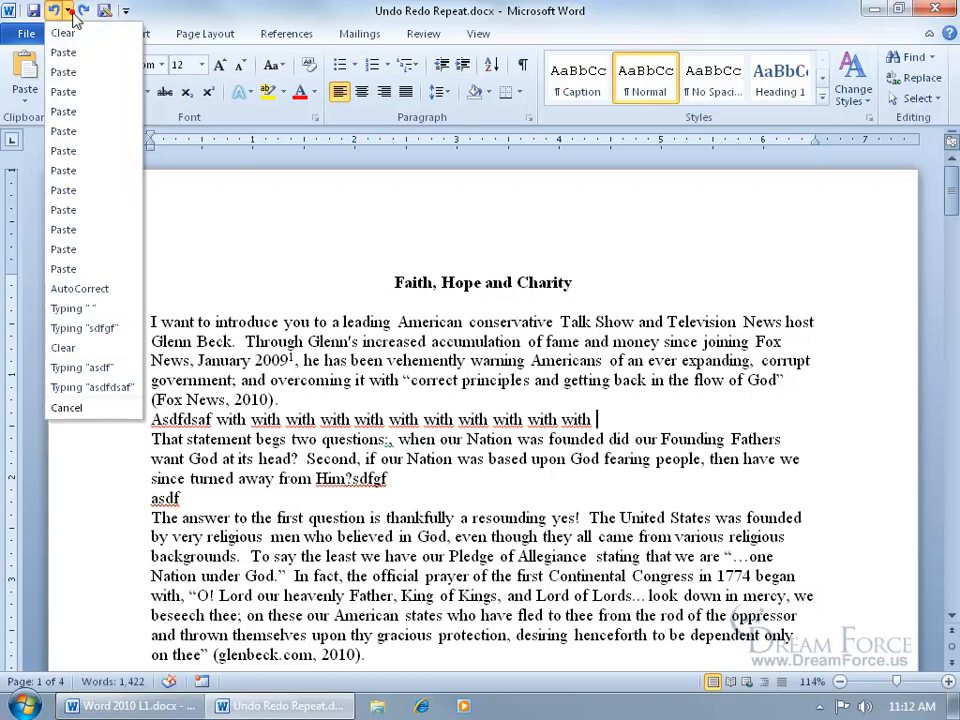
left_click(57, 394)
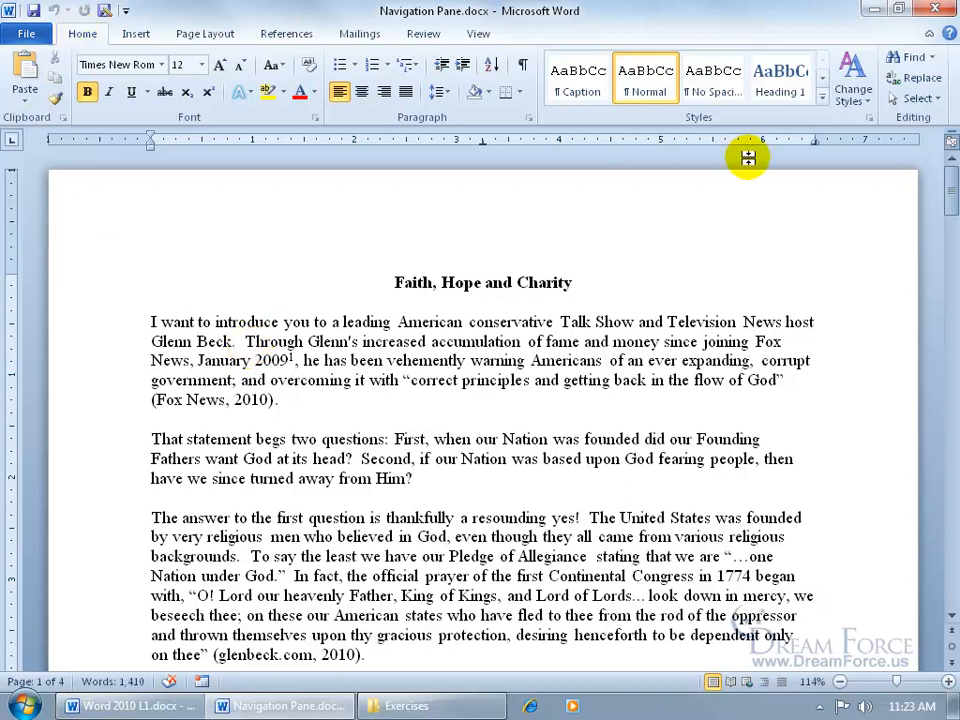
Step: Open the Navigation pane in Navigation Pane.docx, and view and close the Advanced Find dialog
left_click(906, 55)
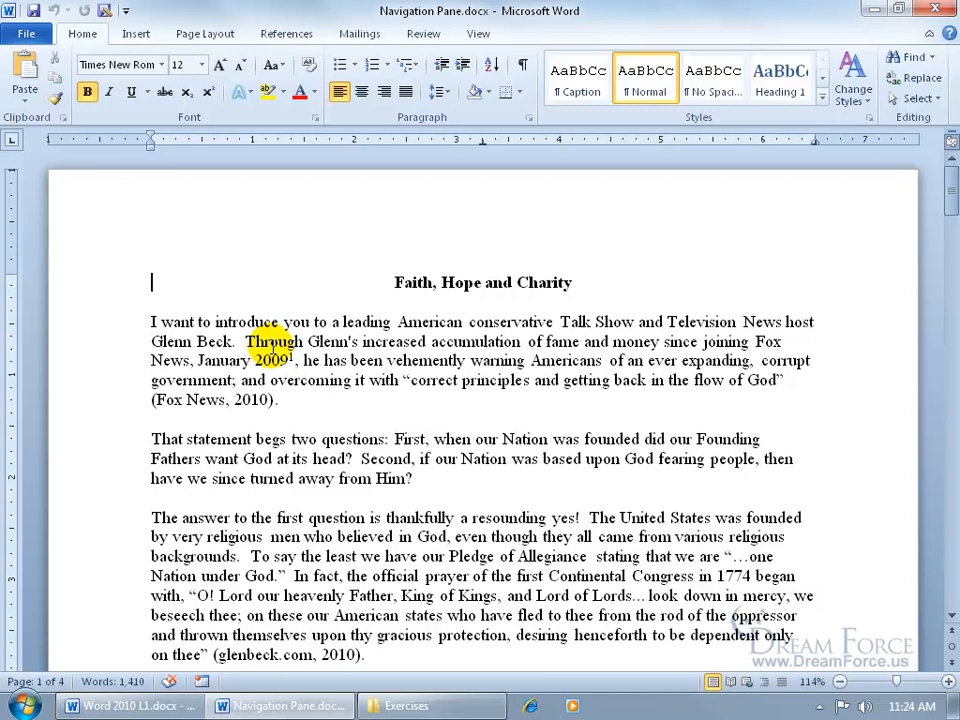
key("ctrl+f")
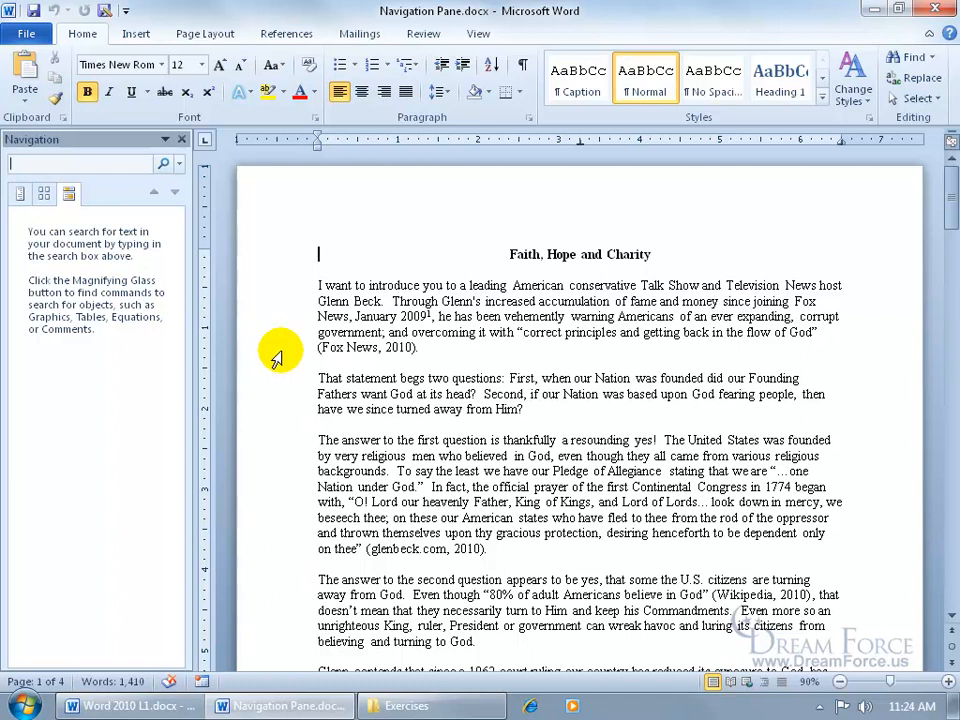
left_click(931, 58)
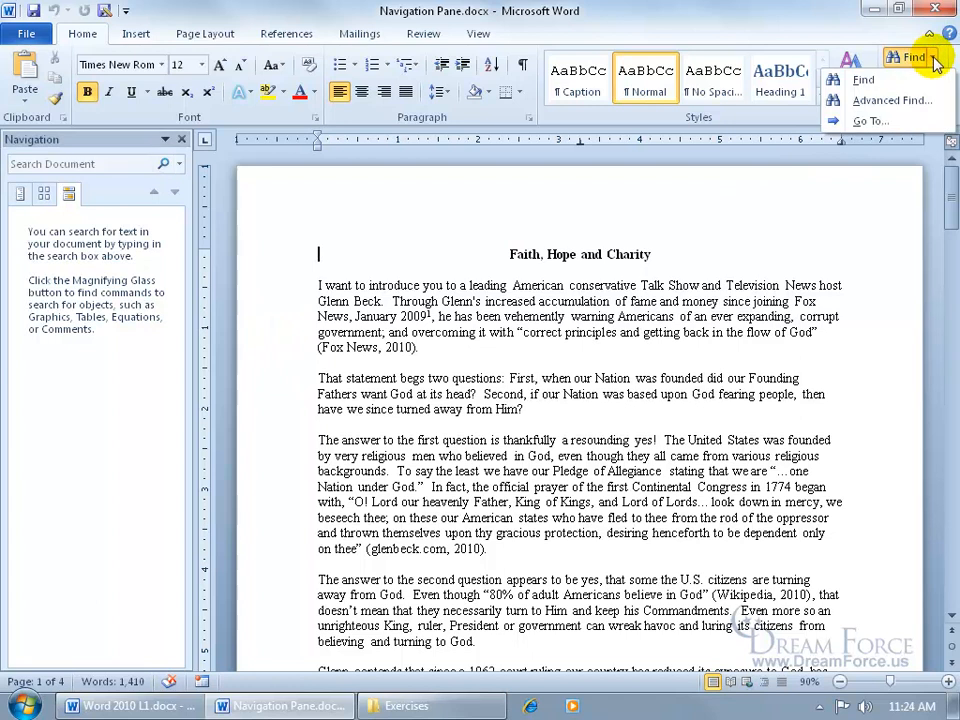
left_click(916, 101)
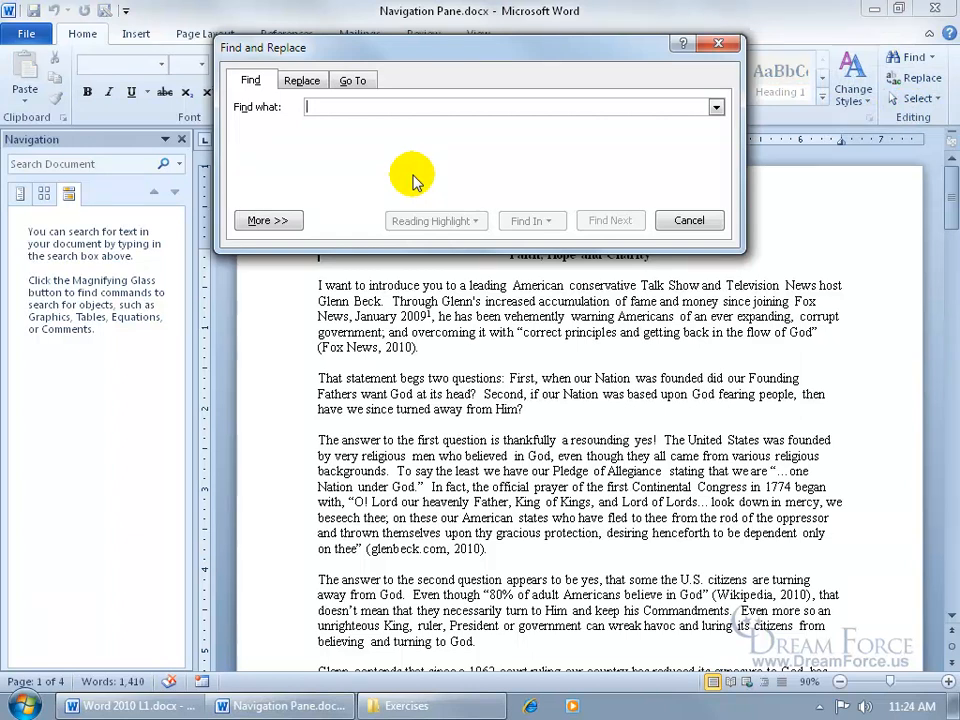
left_click(686, 217)
Step: Search the document for "beck", jump to the fourth match, and step forward once and back to the third match
left_click(77, 163)
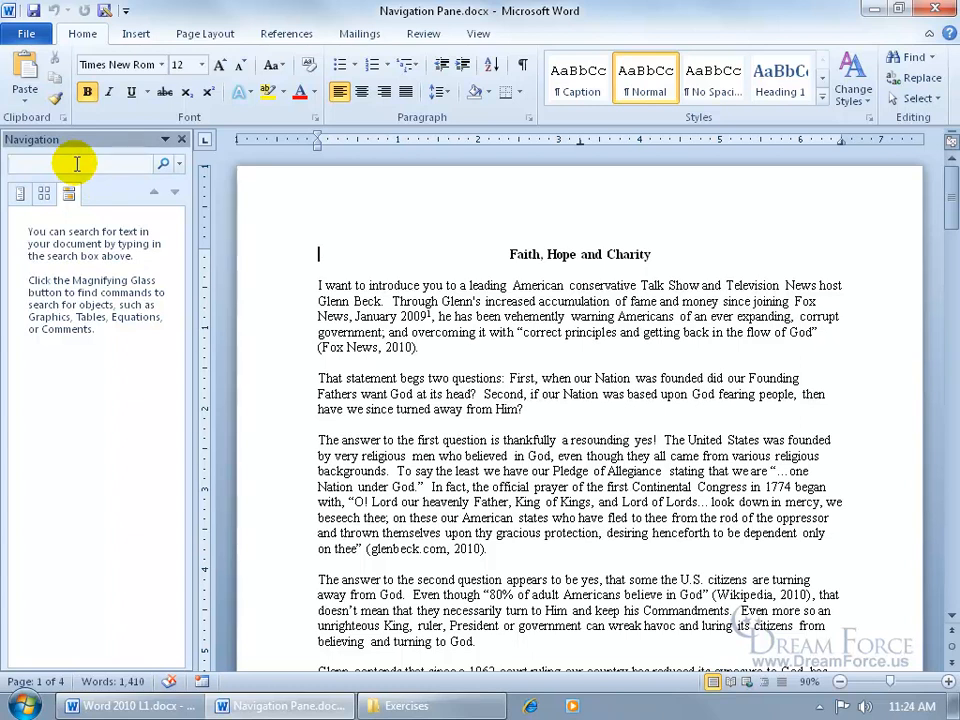
type("beck")
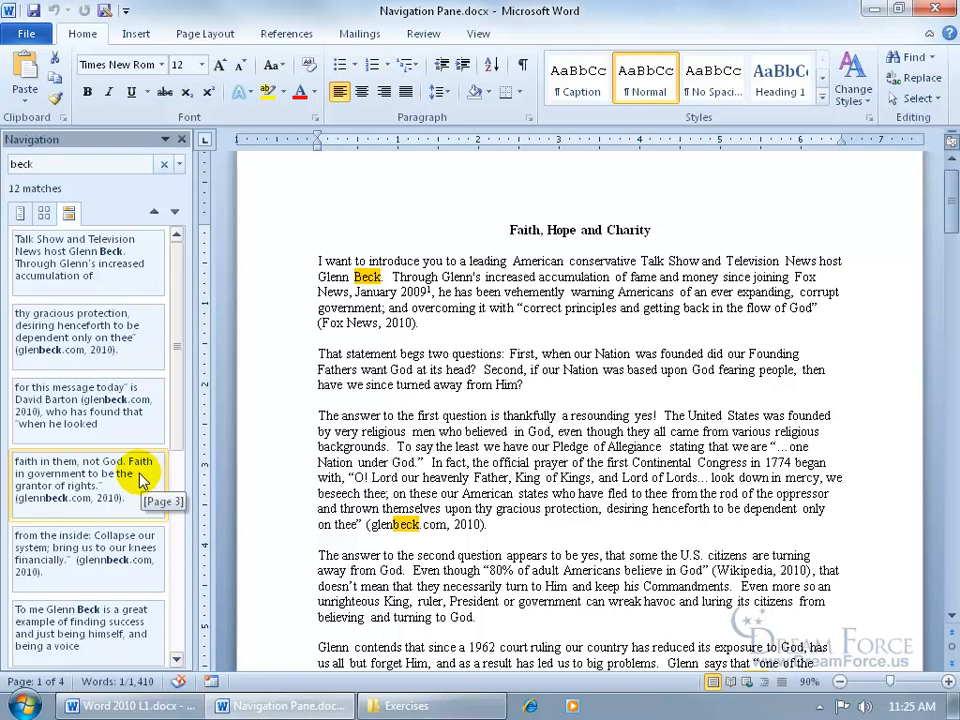
left_click(90, 493)
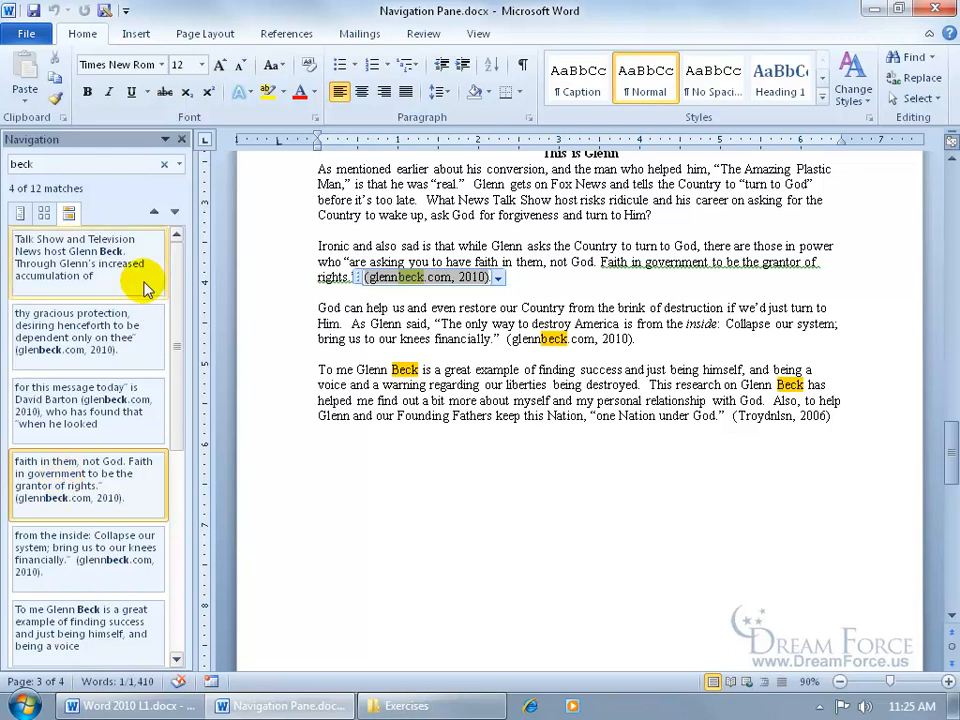
left_click(174, 215)
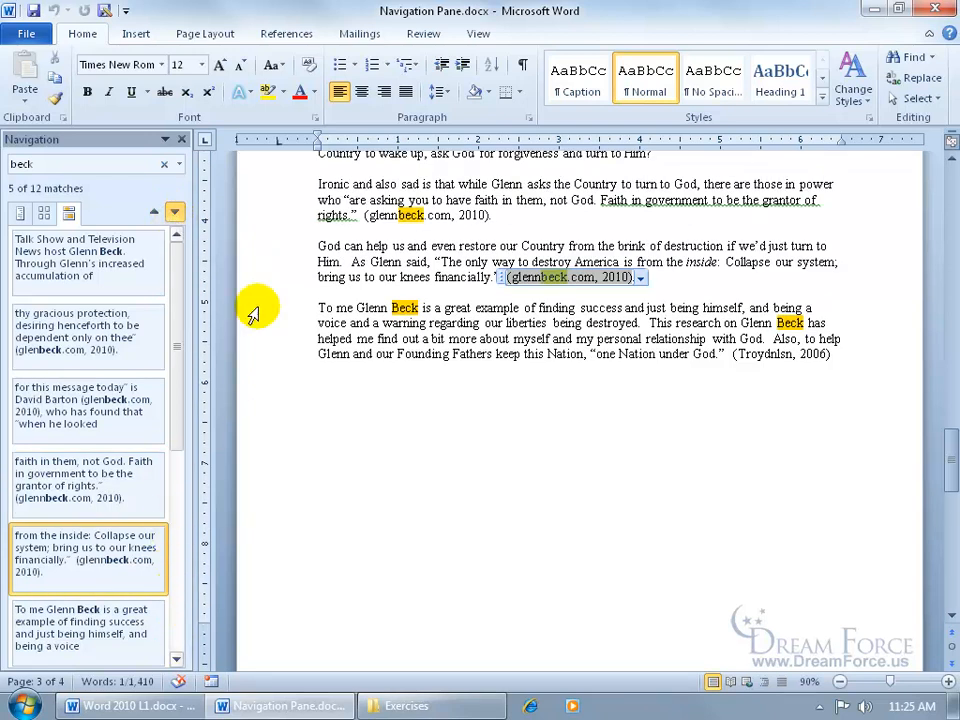
left_click(154, 212)
left_click(154, 212)
left_click(155, 212)
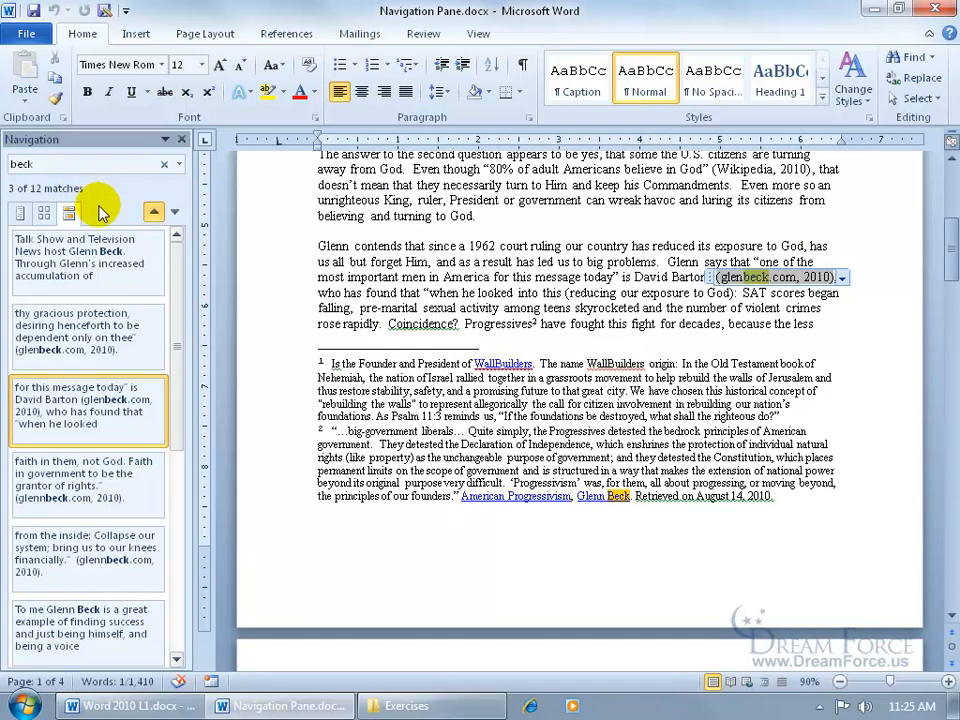
Step: Browse the "beck" search by page thumbnails and by headings, and return to the start of the document
left_click(44, 214)
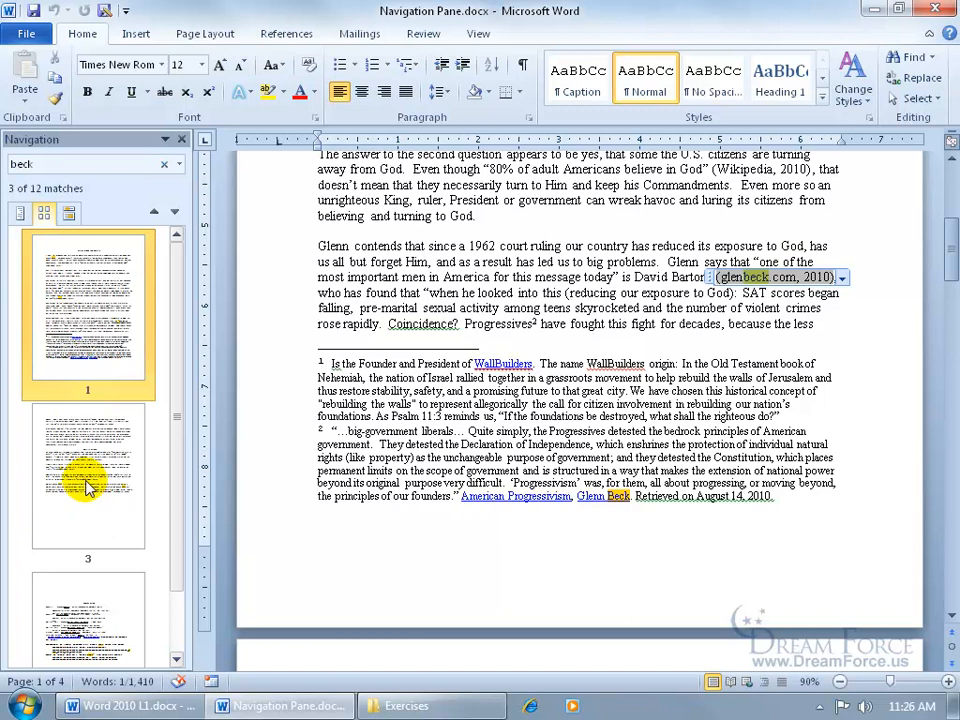
left_click(20, 214)
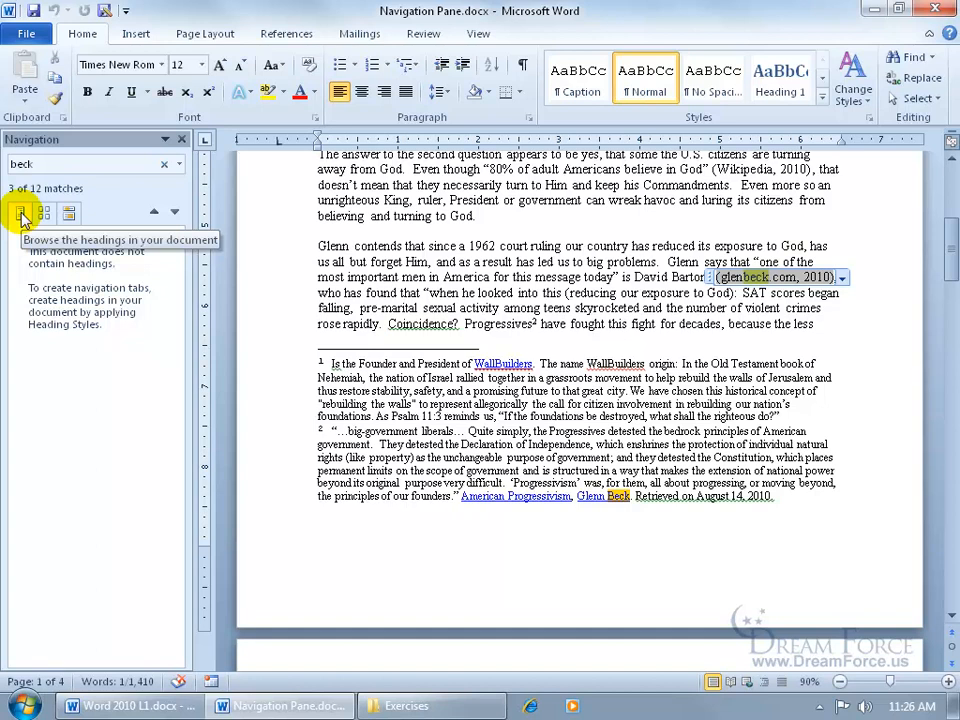
left_click_drag(948, 246, 952, 192)
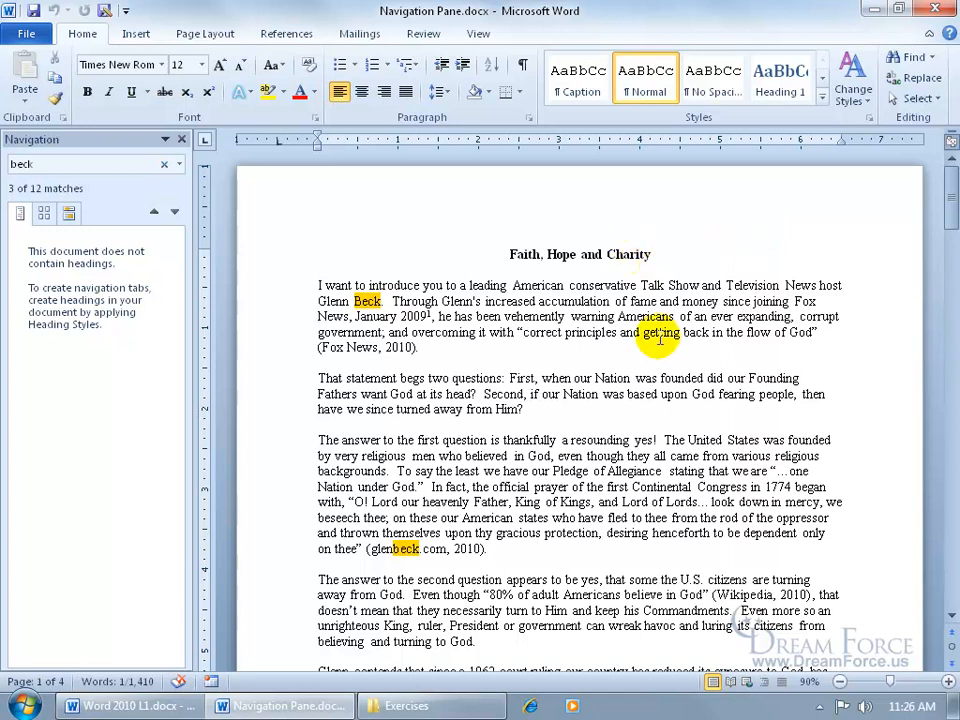
Step: View the Find Options for the document search and cancel without changing any of them
left_click(180, 164)
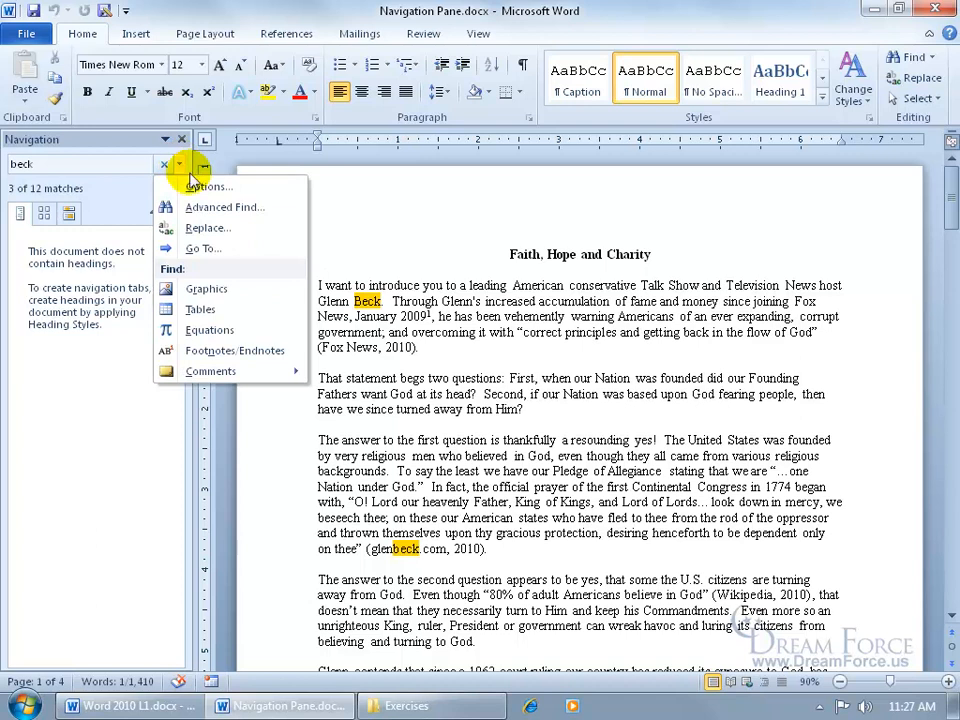
left_click(200, 186)
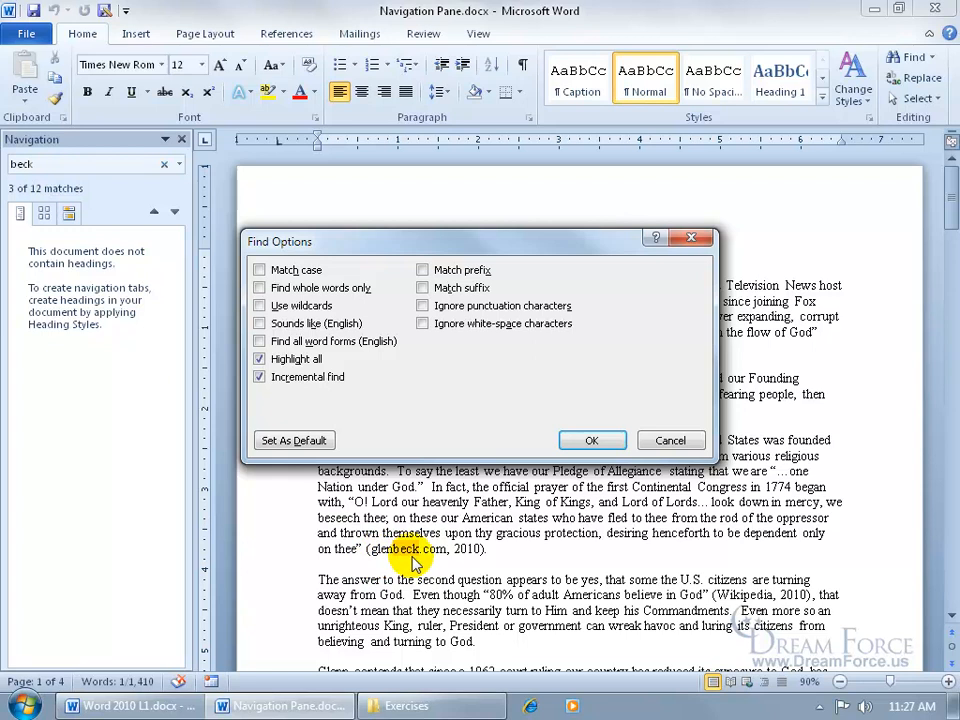
left_click(670, 441)
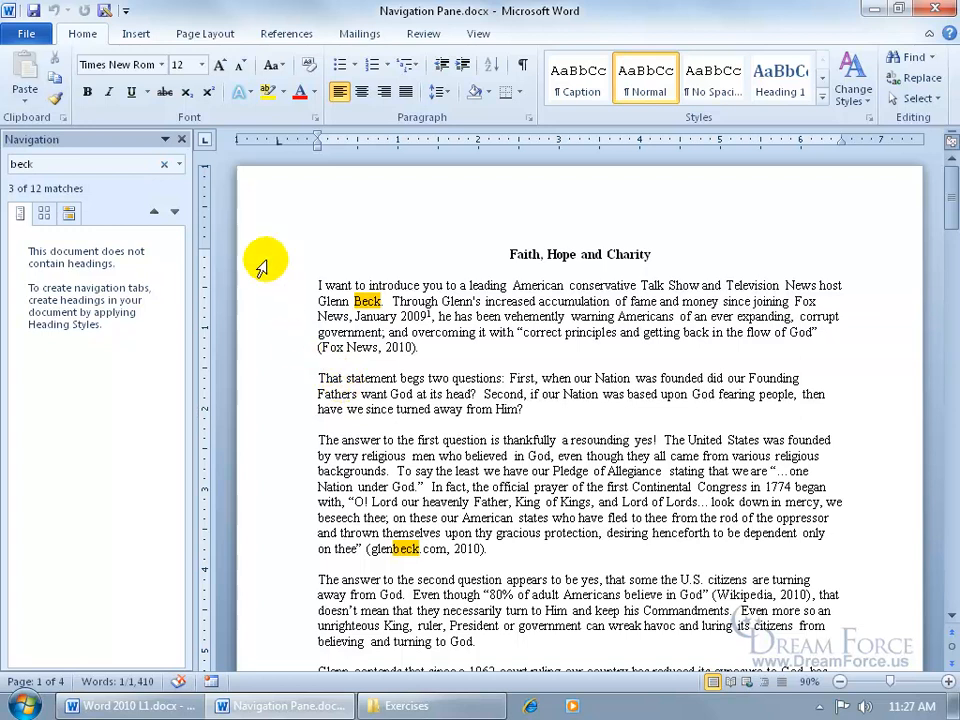
Step: Close the Navigation pane, reopen it with the "beck" search, and clear the search term
left_click(166, 139)
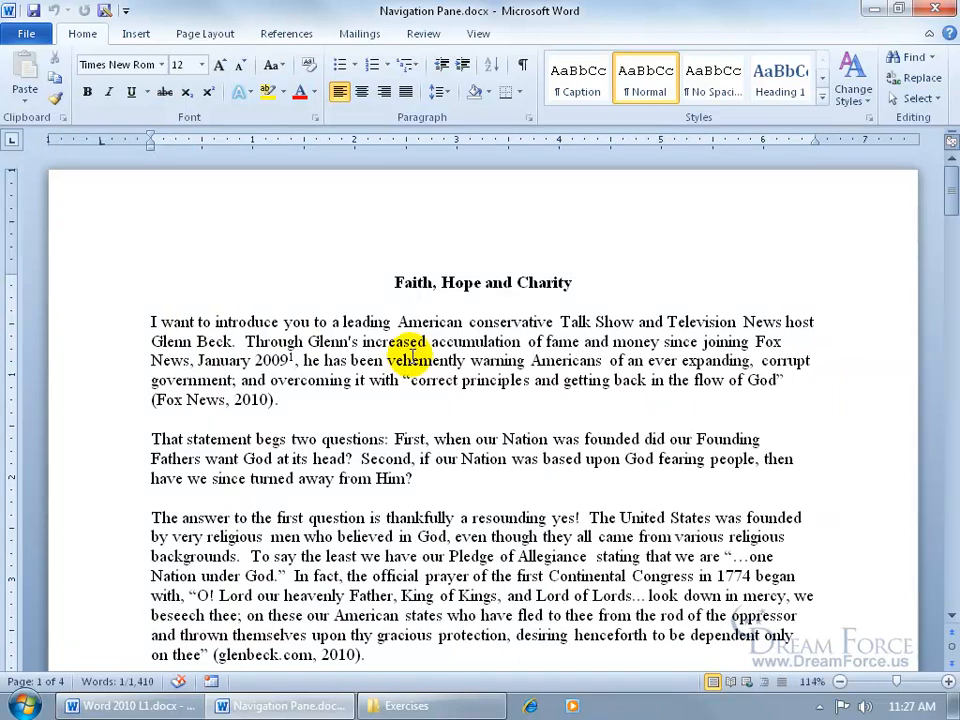
key("ctrl+f")
key("Return")
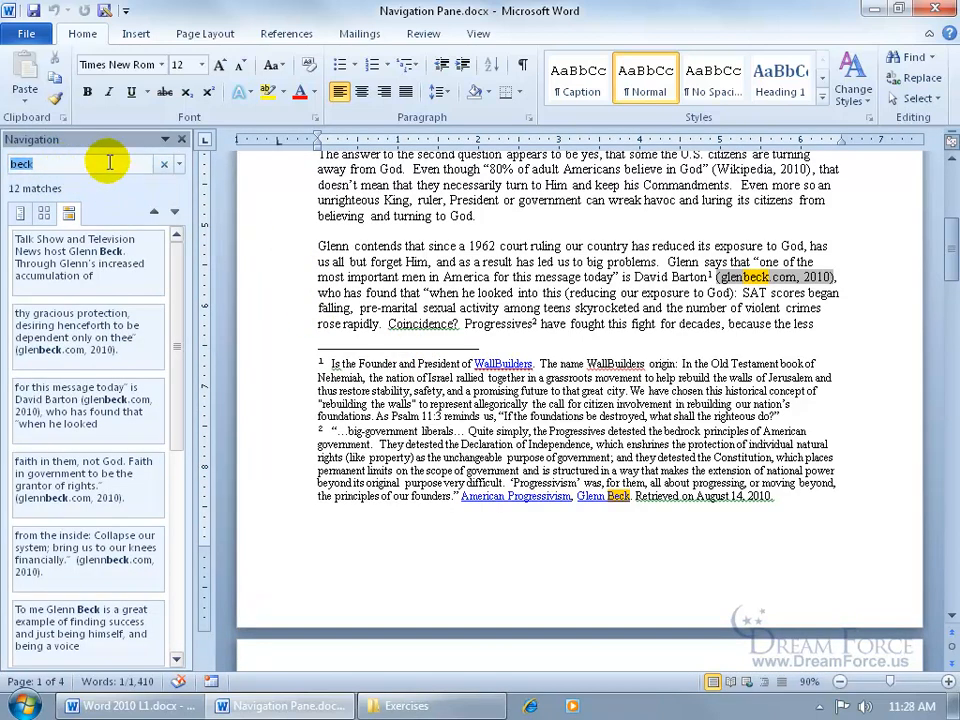
key("BackSpace")
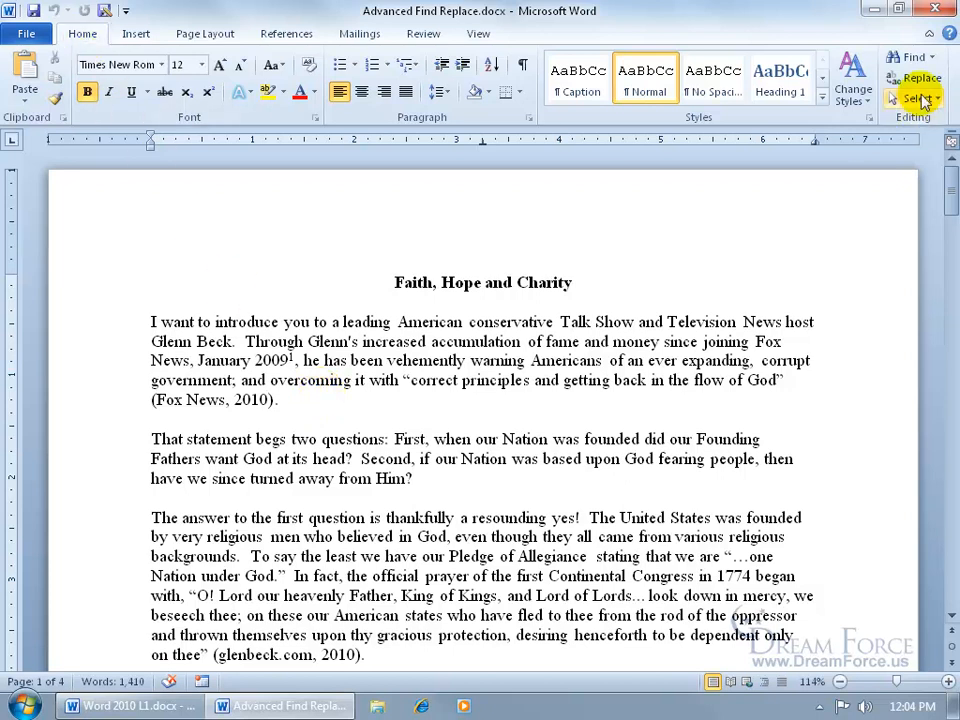
Step: In Advanced Find Replace.docx, open the Advanced Find dialog from the Navigation pane, and close both the dialog and the pane
left_click(906, 57)
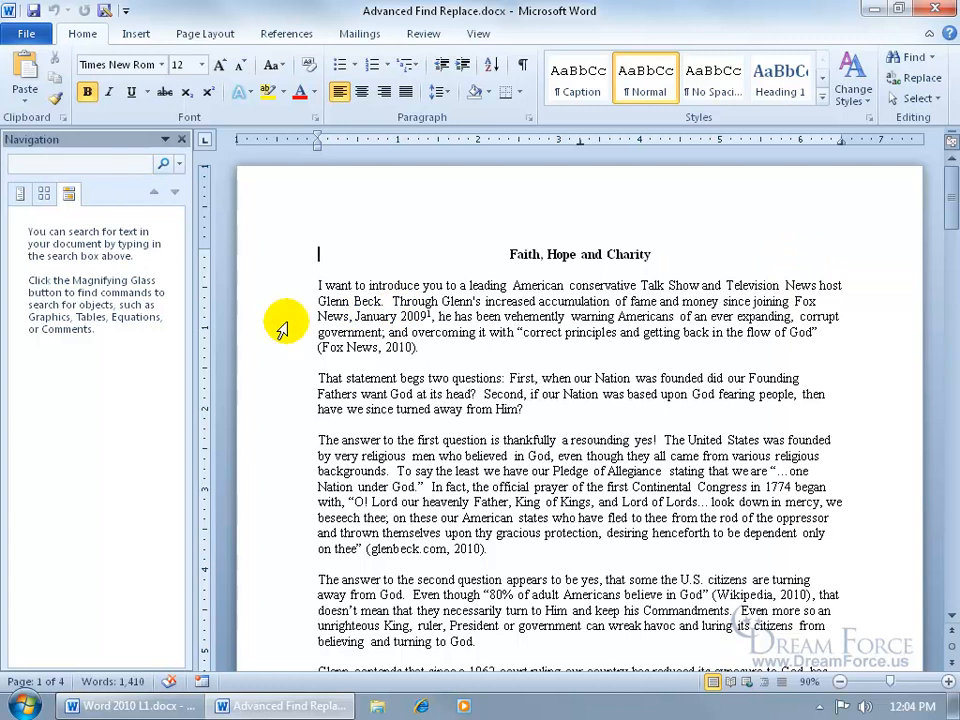
left_click(180, 164)
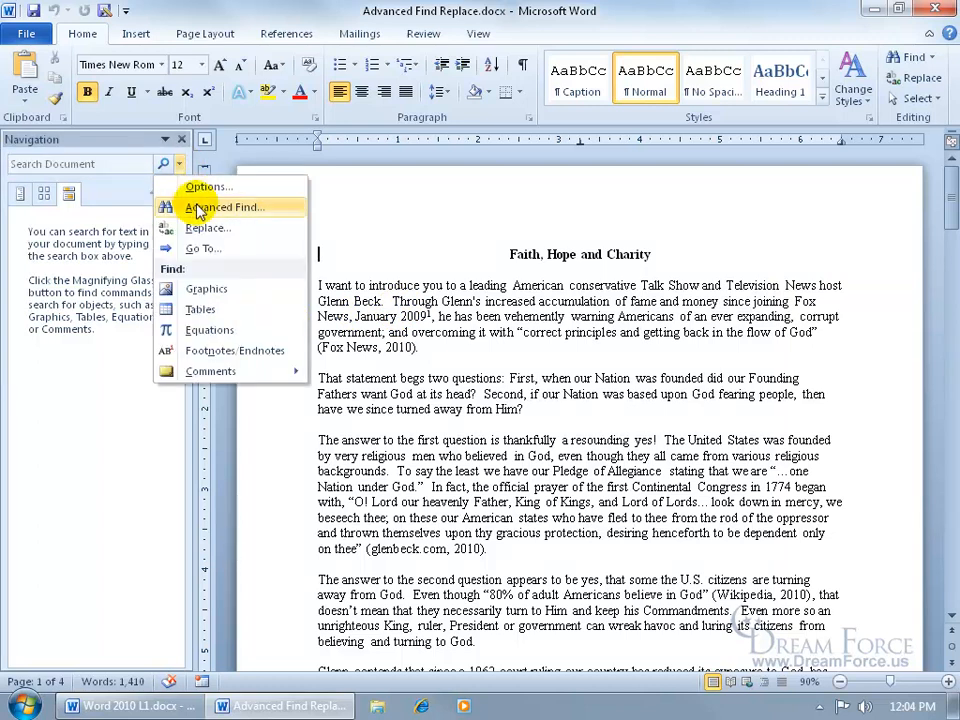
left_click(193, 206)
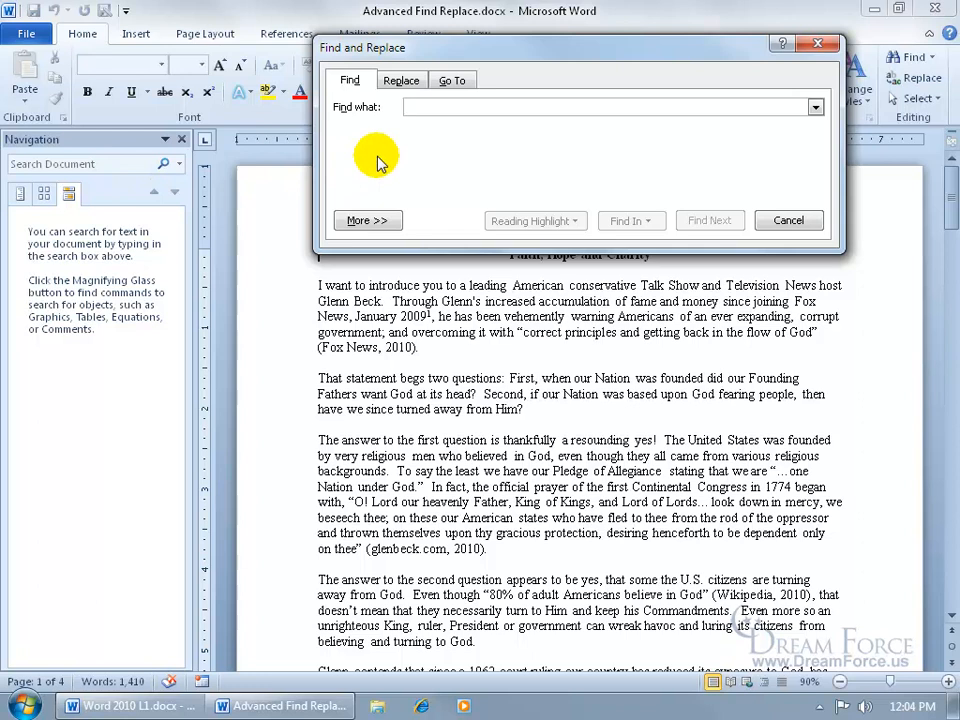
left_click(824, 45)
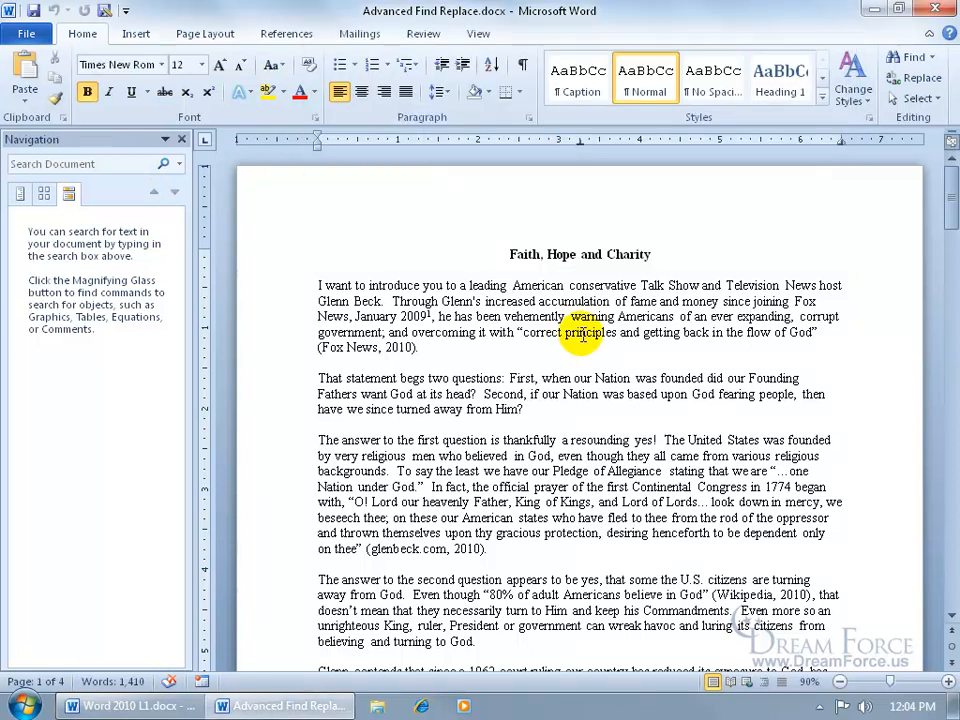
left_click(183, 140)
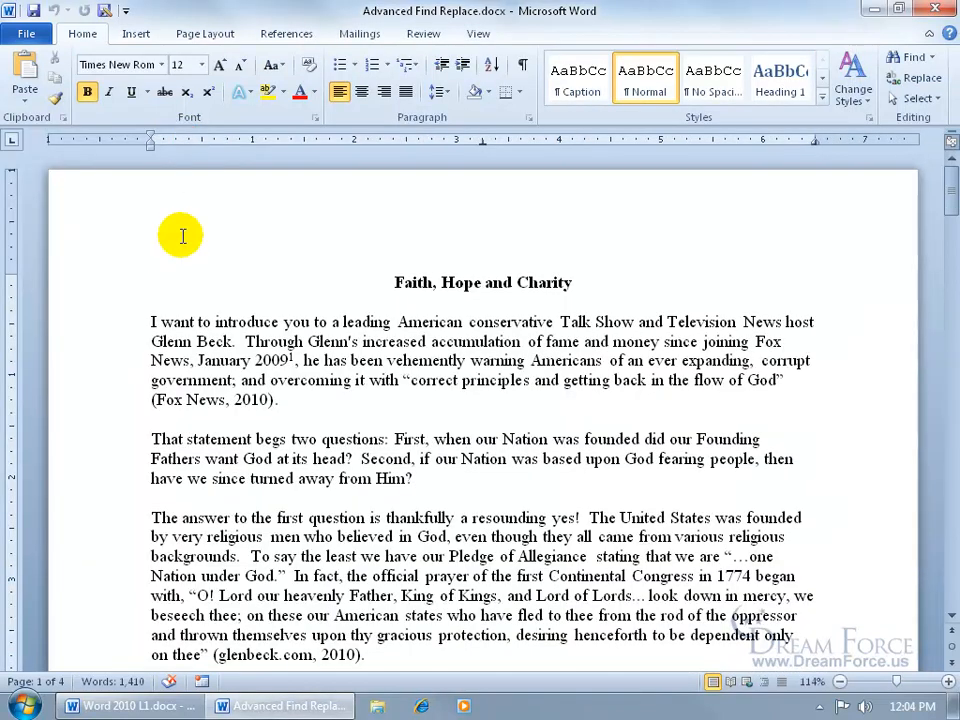
Step: Open the Advanced Find dialog and close it without searching
left_click(933, 57)
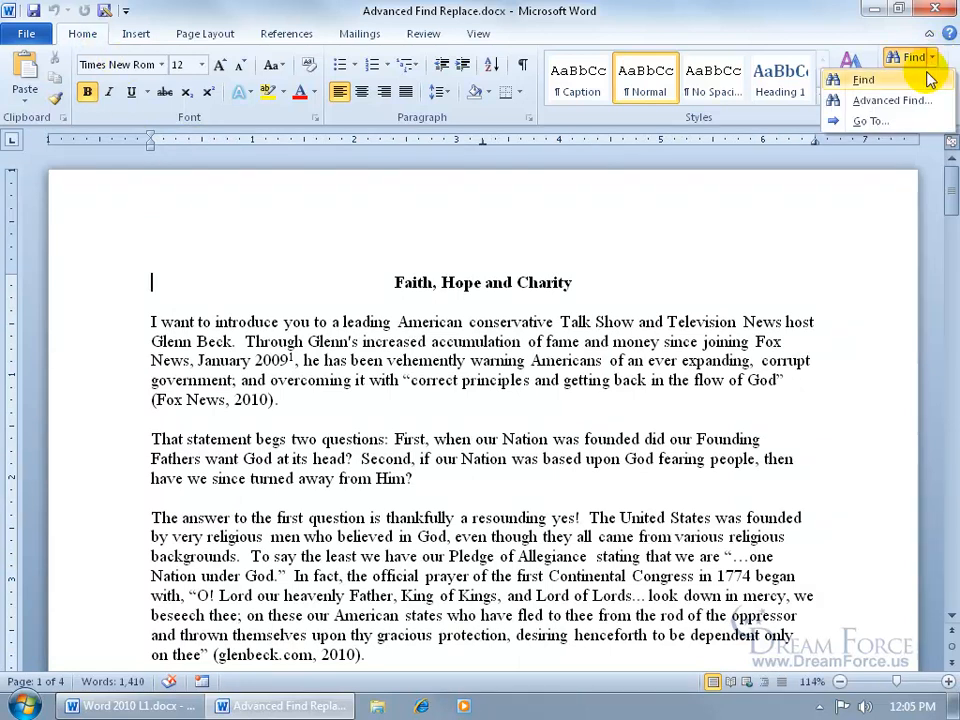
left_click(886, 100)
left_click(818, 264)
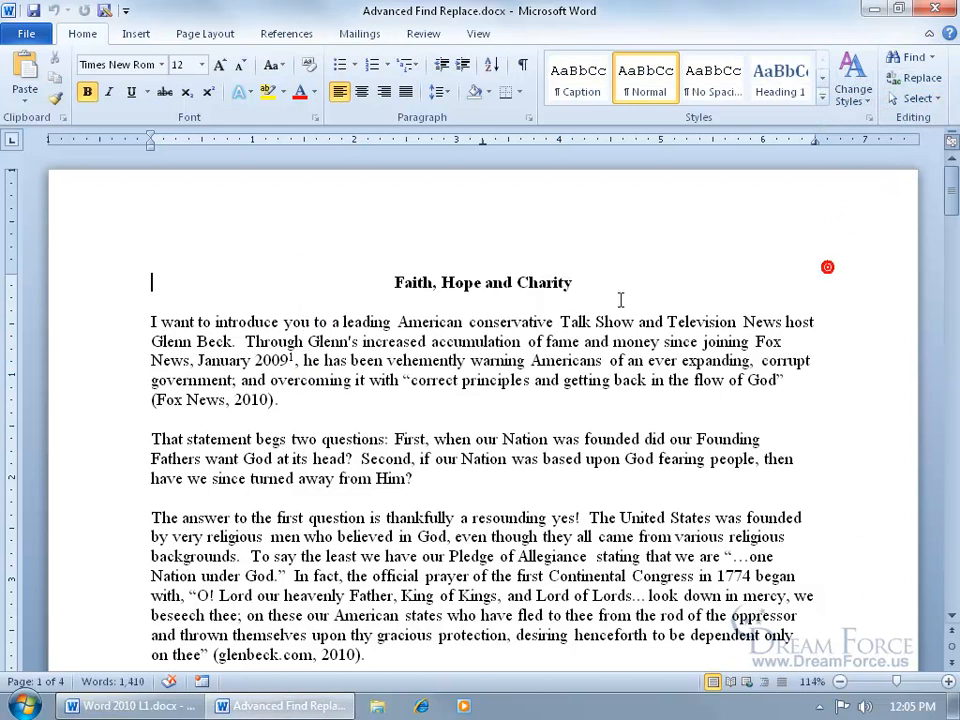
Step: Find the first occurrence of "beck" with the Find and Replace dialog and apply reading highlight to all occurrences
key("ctrl+h")
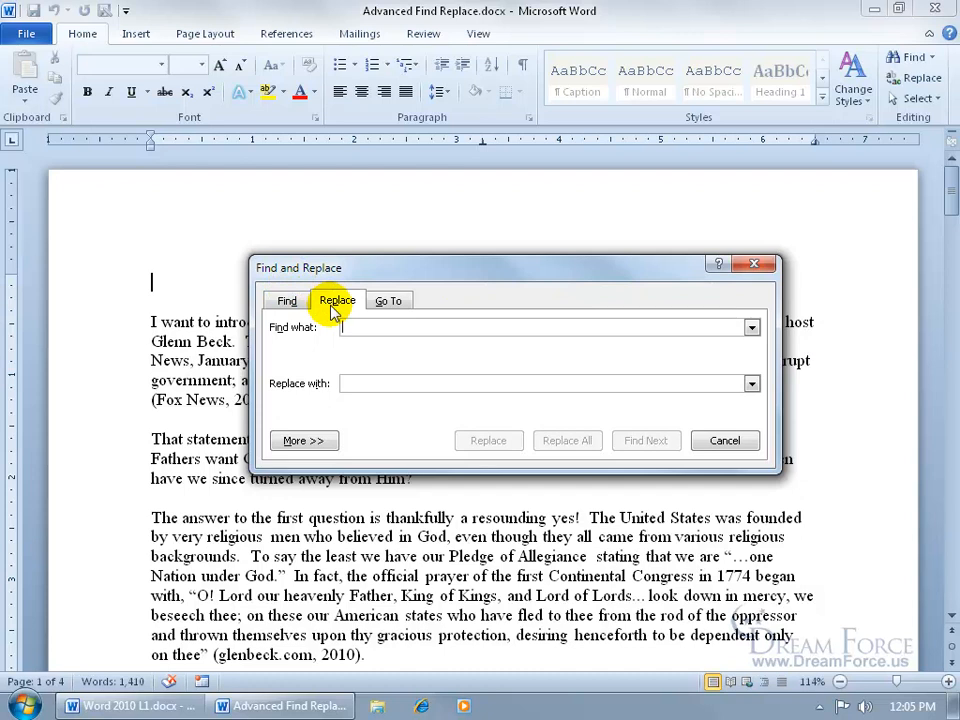
left_click(298, 302)
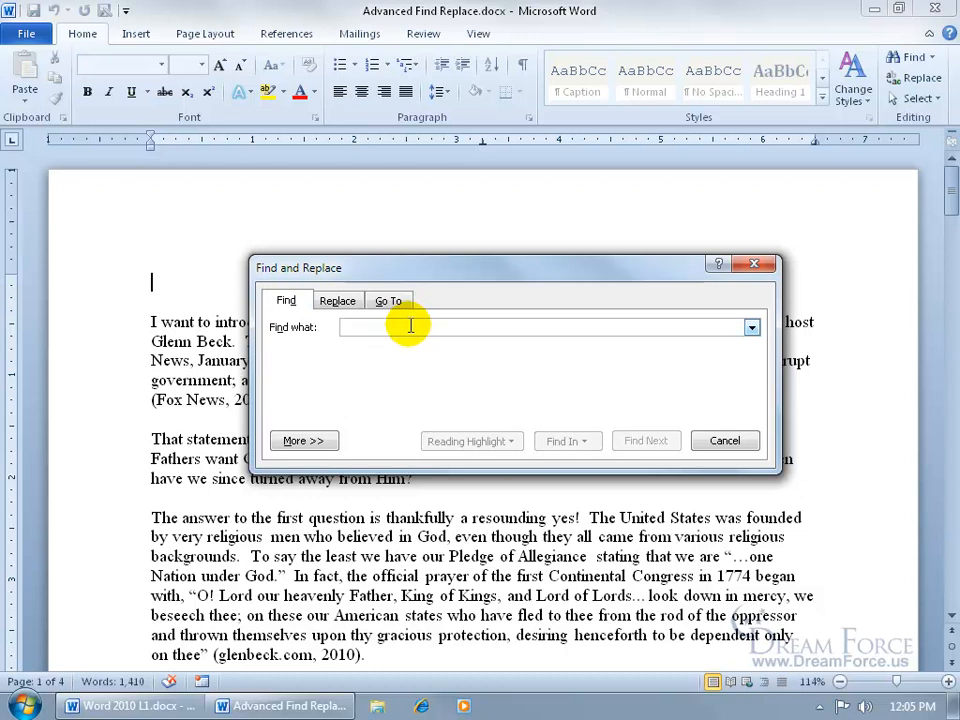
type("beck")
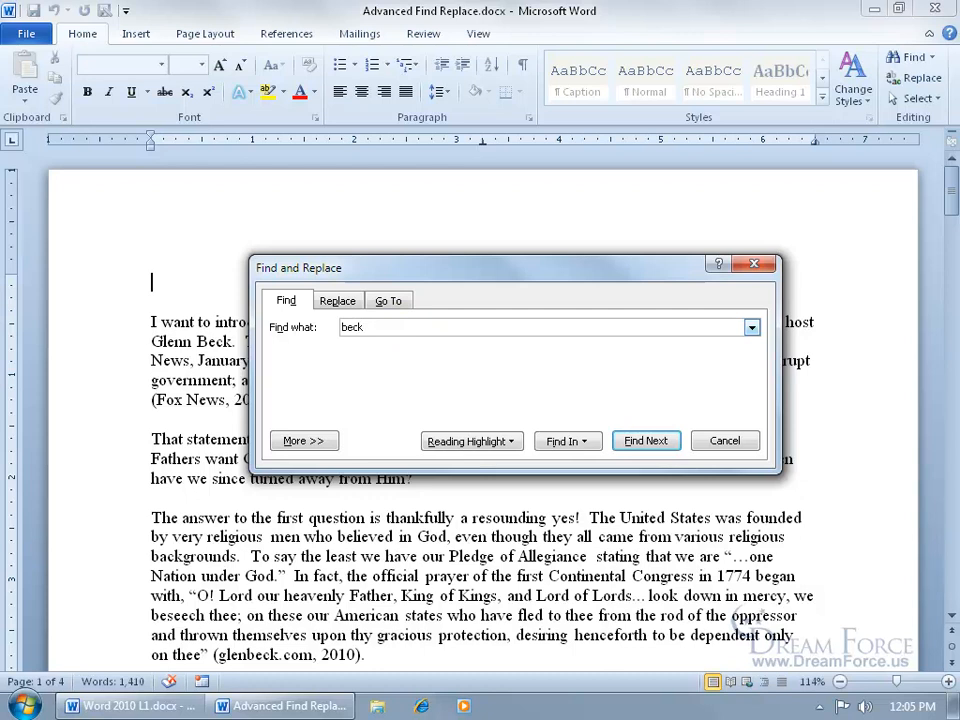
left_click(640, 441)
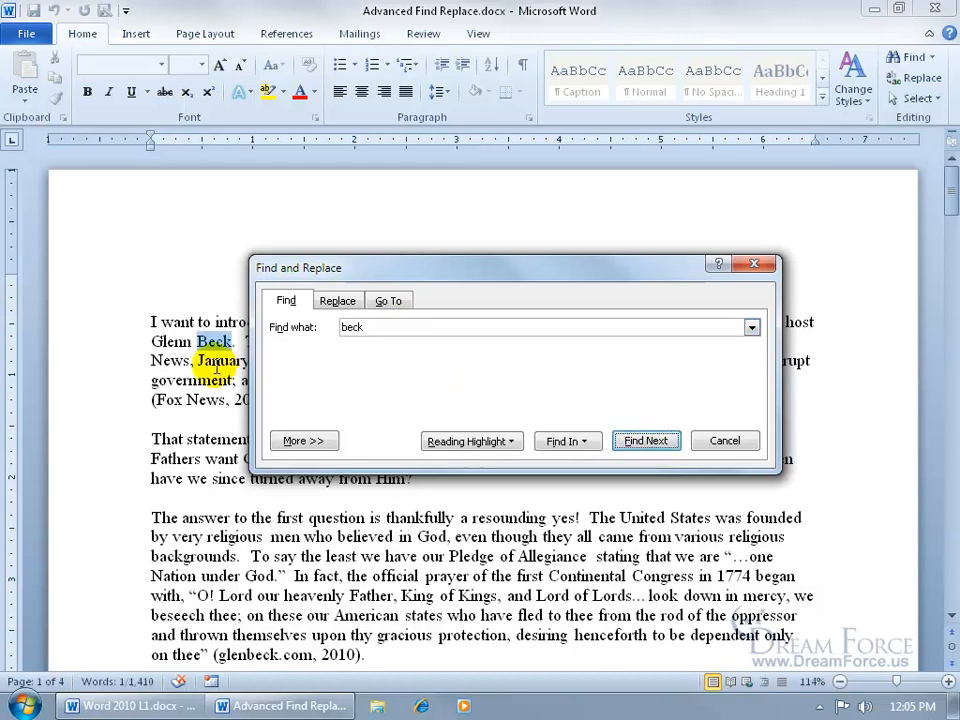
left_click(485, 443)
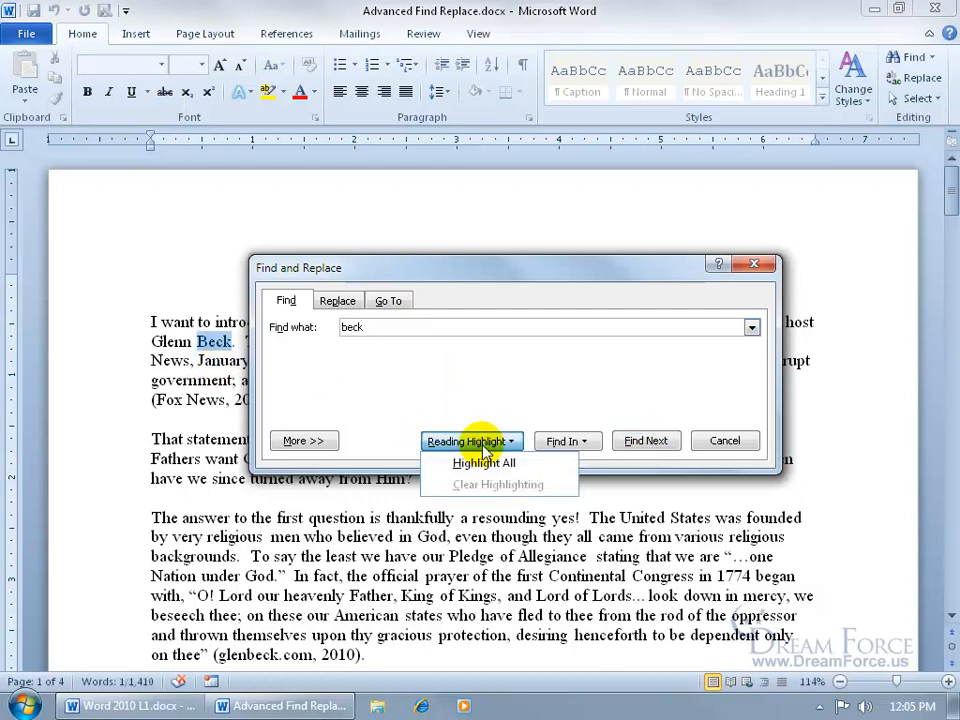
left_click(482, 462)
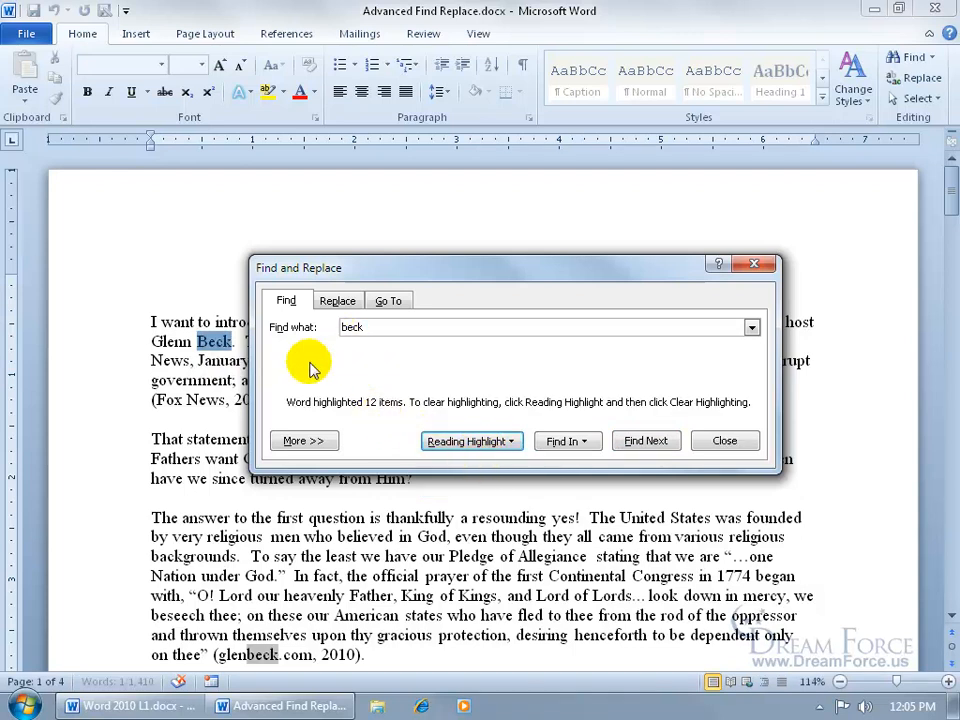
Step: Restrict the "beck" search to whole words only and step through the matches, continuing from the document's beginning
left_click(304, 440)
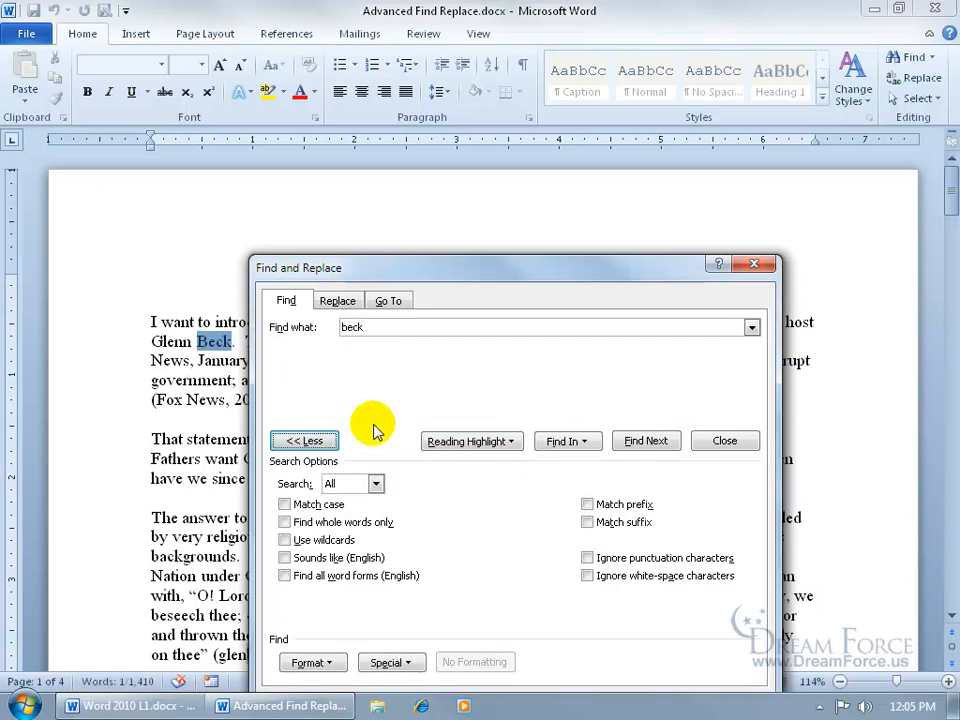
left_click(285, 522)
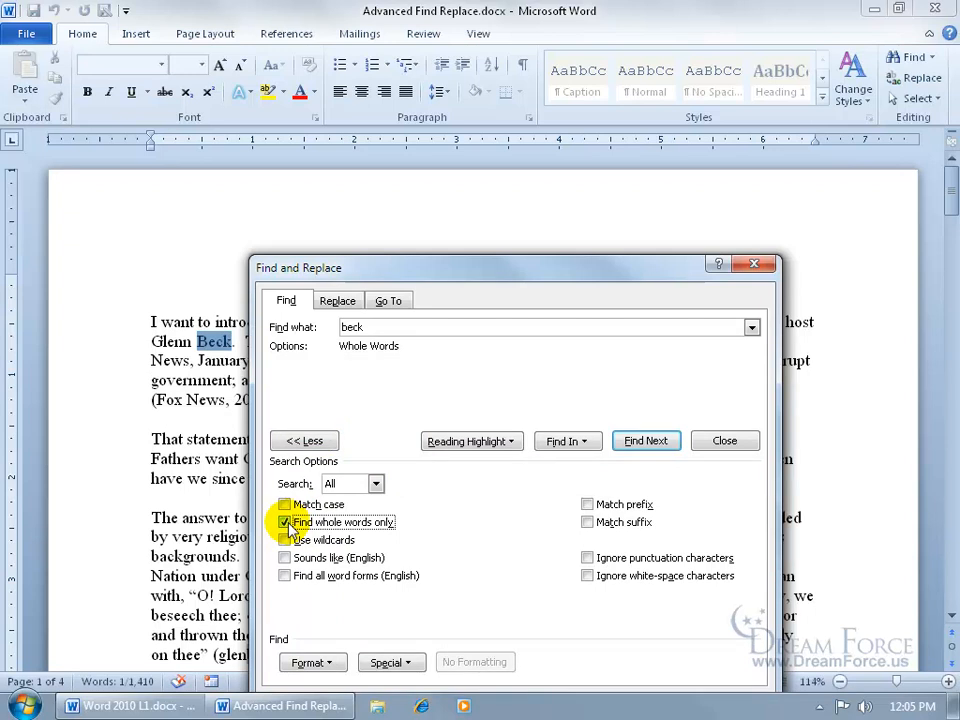
left_click_drag(369, 270, 480, 263)
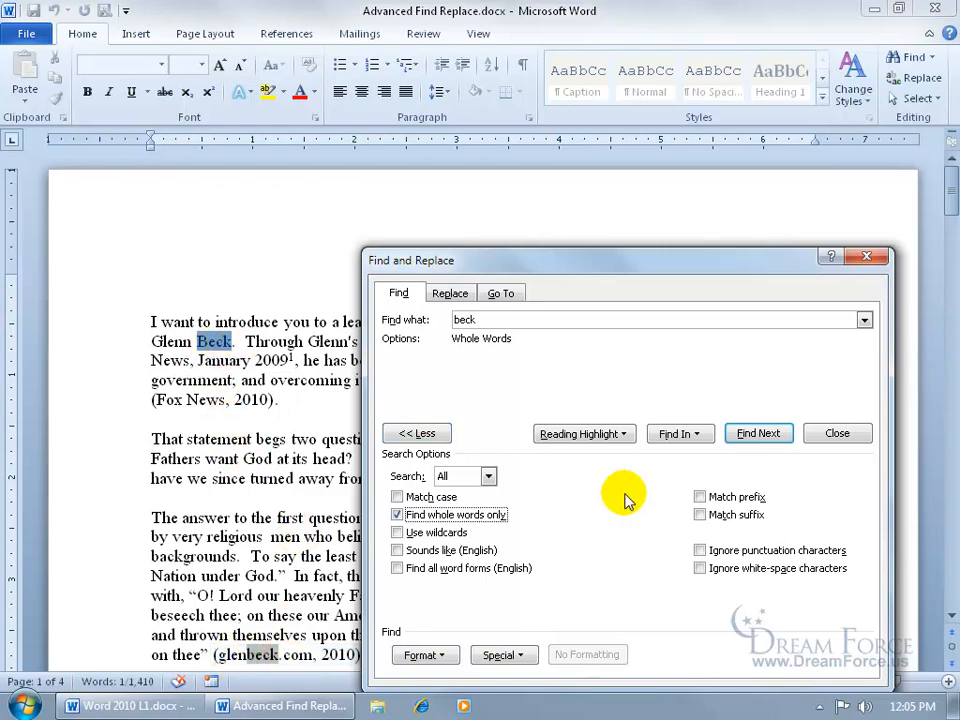
left_click(758, 433)
left_click(758, 433)
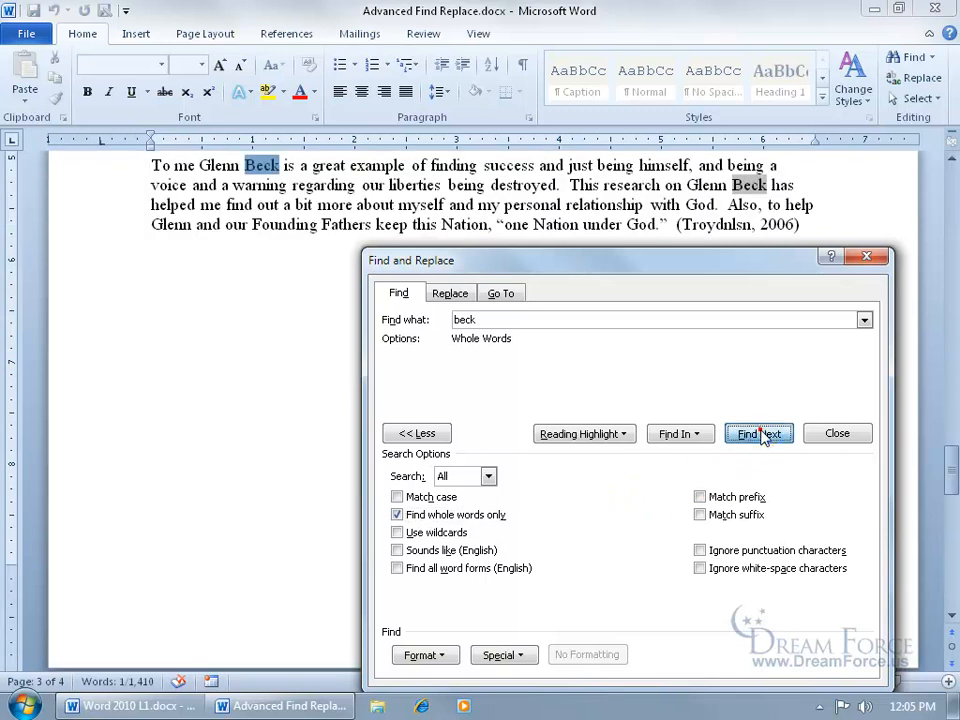
left_click(758, 433)
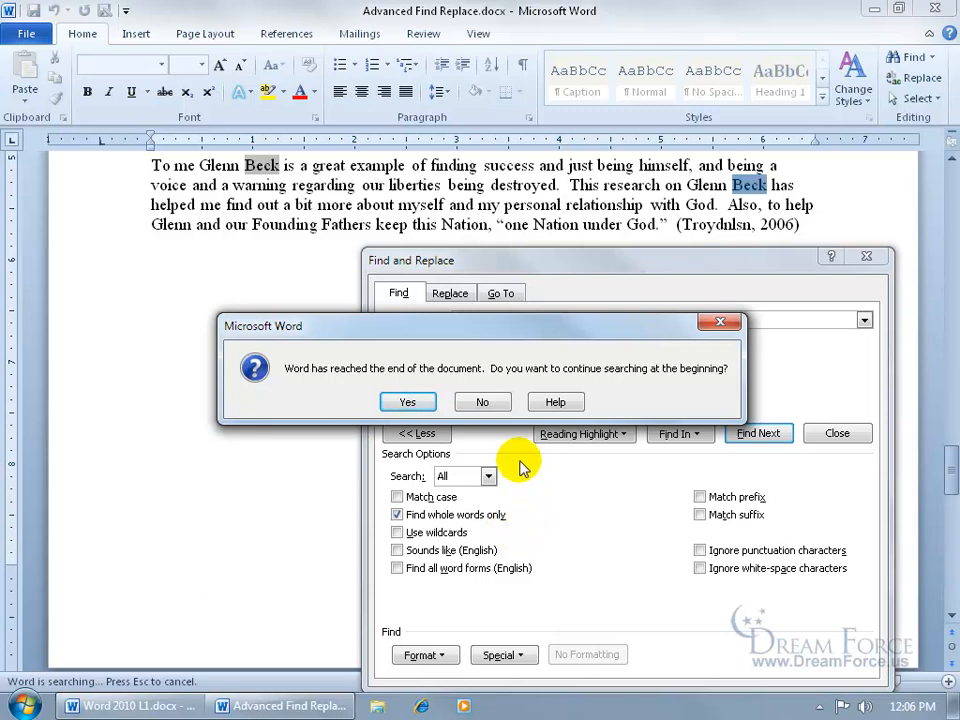
left_click(407, 401)
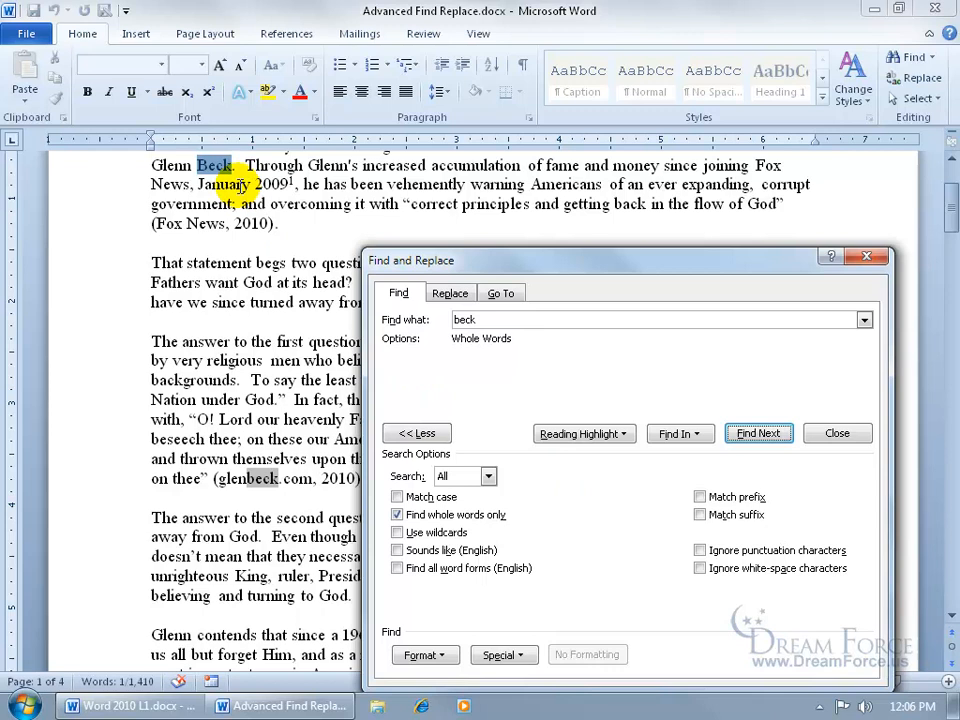
left_click(756, 434)
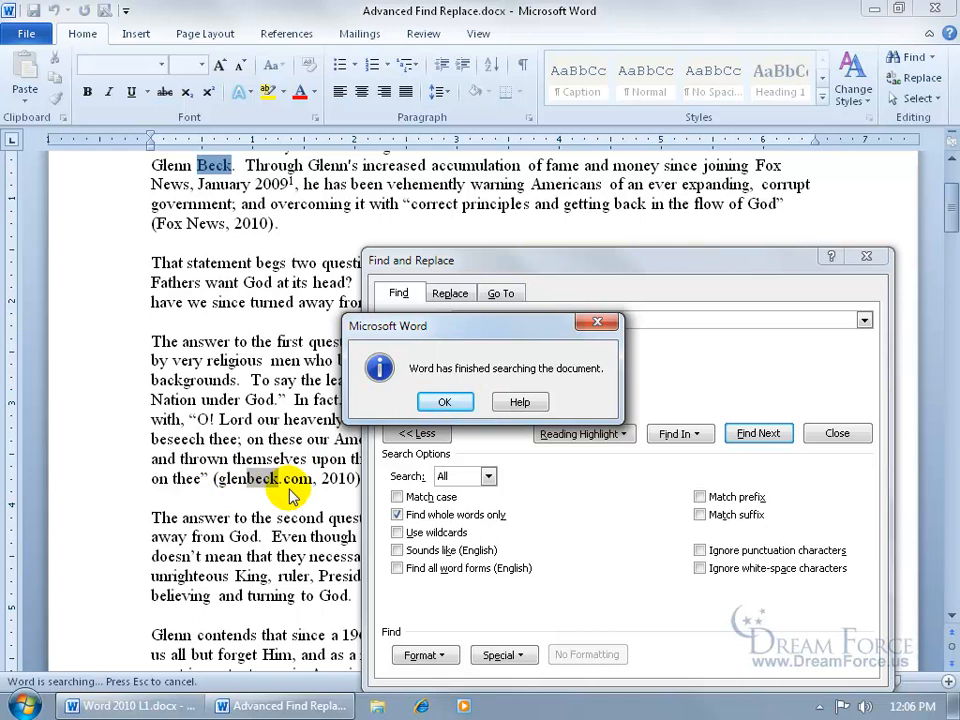
left_click(447, 403)
Step: Clear the reading highlight from the "beck" matches and close the Find and Replace dialog
left_click(614, 435)
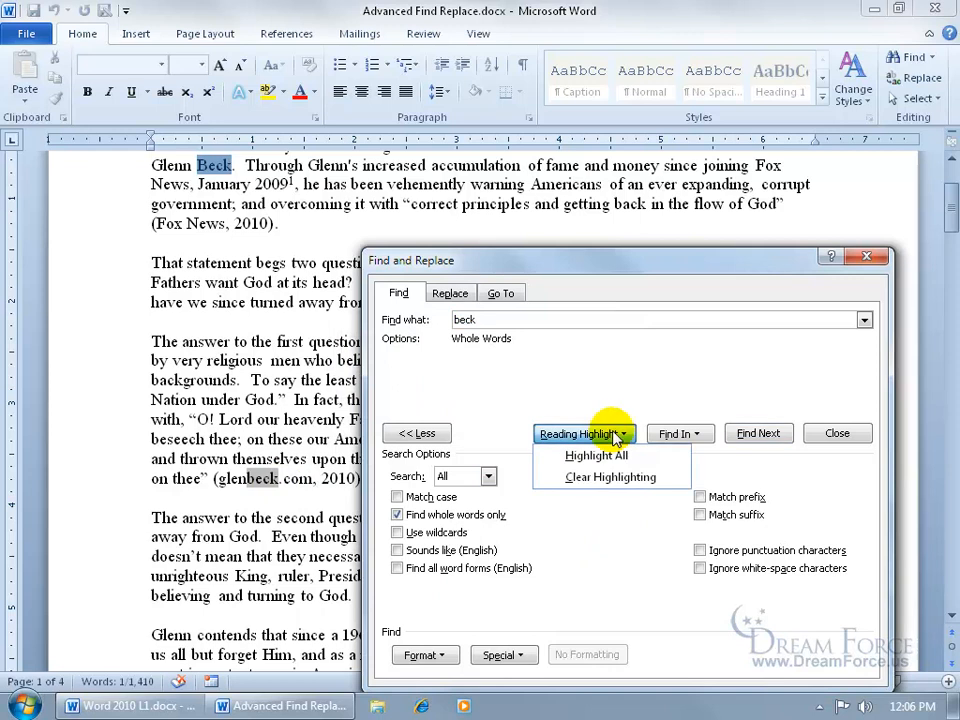
left_click(610, 477)
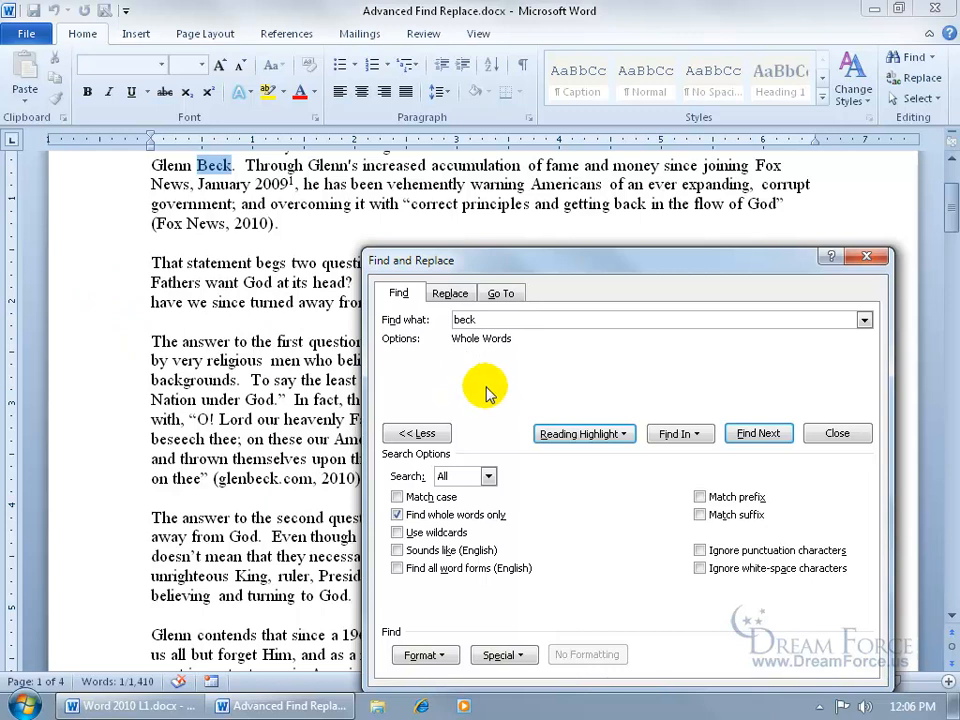
left_click(837, 433)
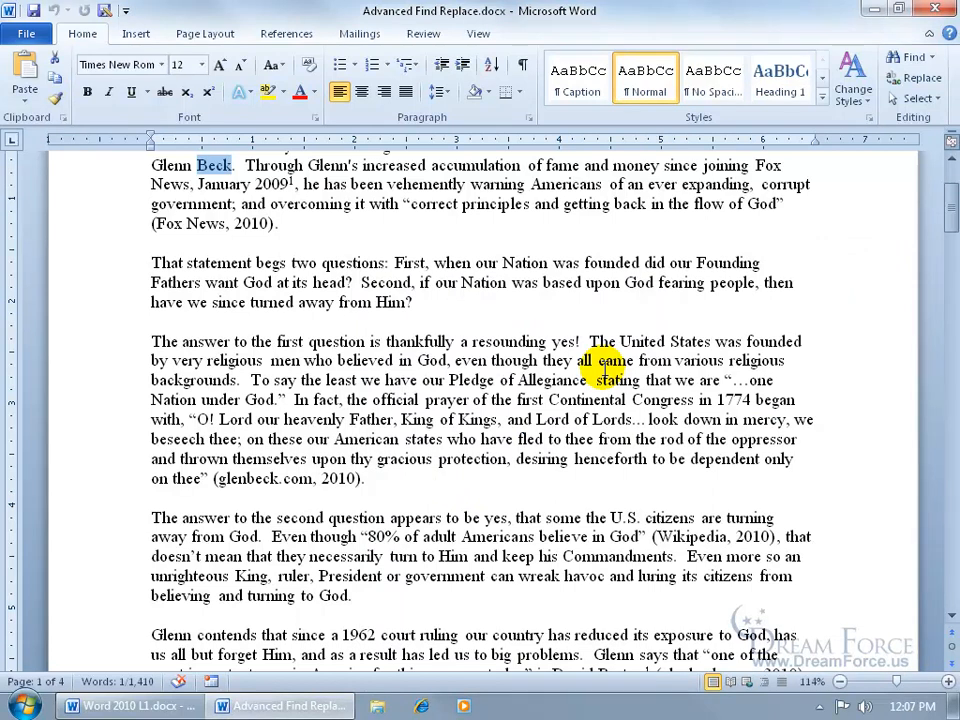
Step: Reopen the Navigation pane and turn off Find whole words only in its Find Options
key("ctrl+f")
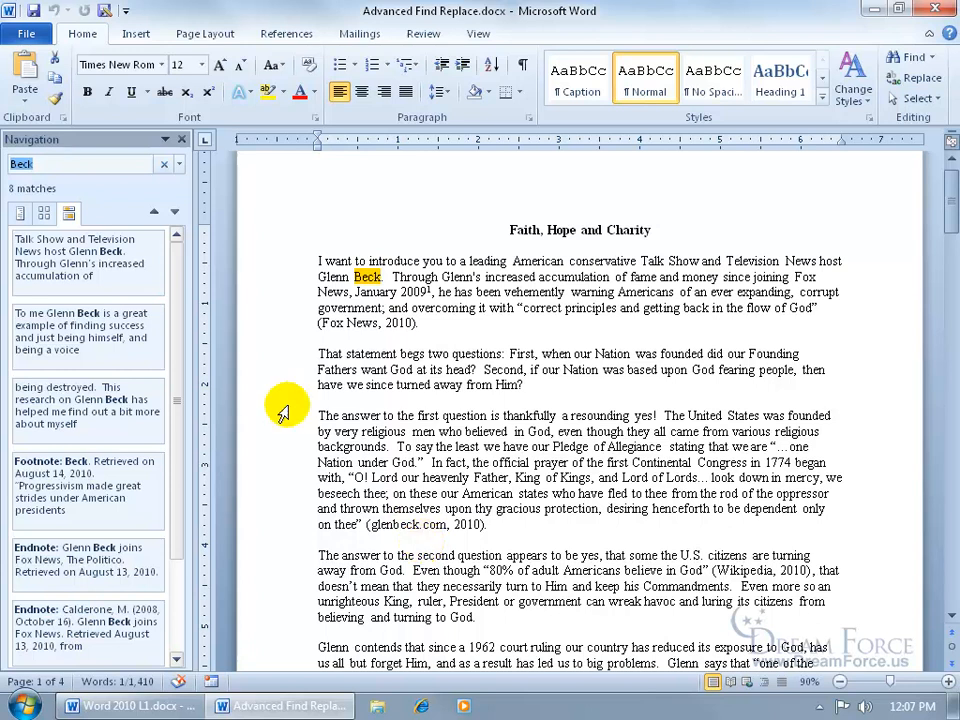
left_click(179, 164)
left_click(192, 188)
left_click(268, 288)
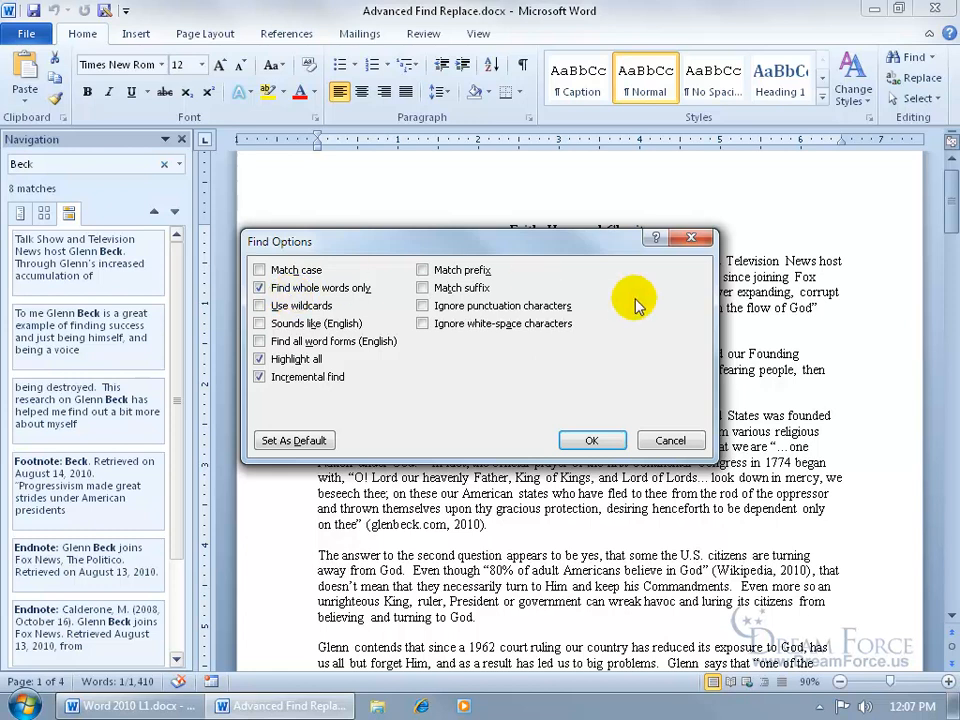
left_click(259, 288)
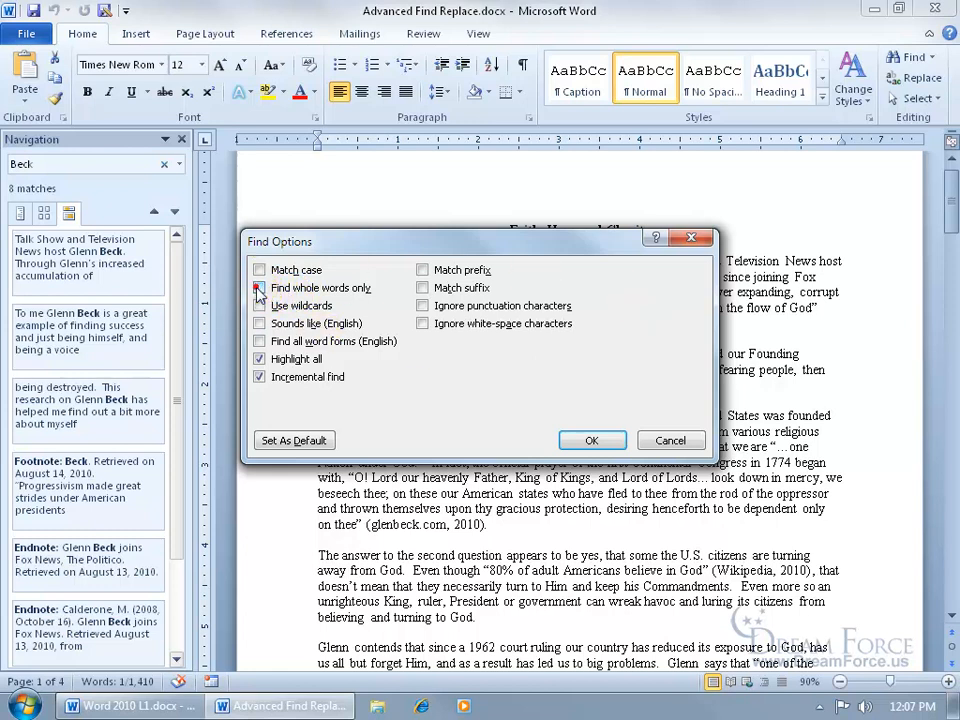
left_click(591, 440)
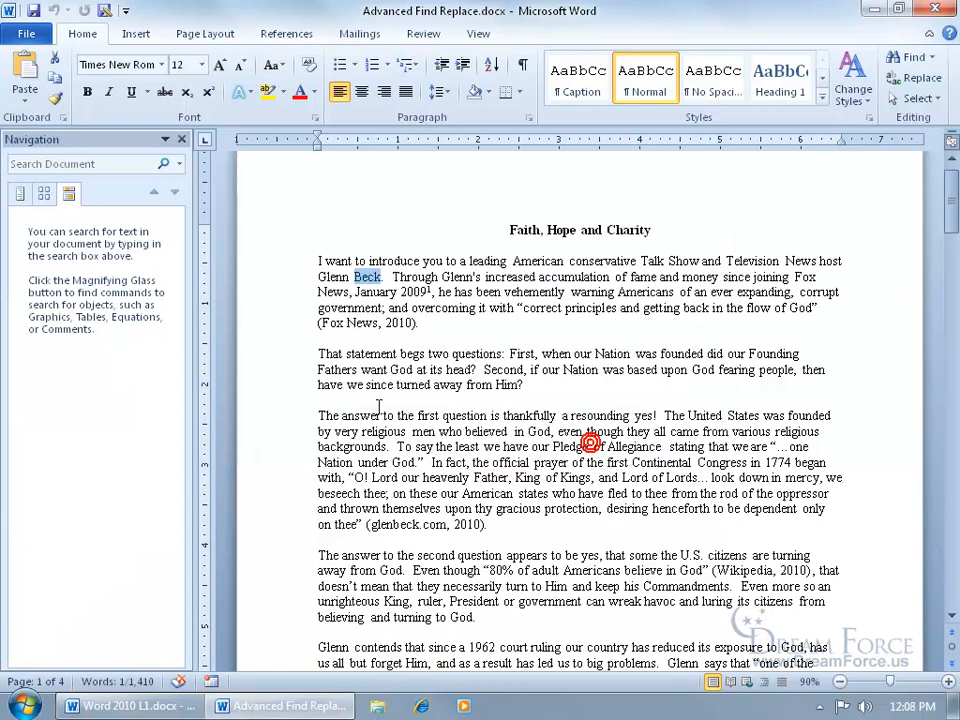
Step: Search the document for "beck" in the Navigation pane, and close the pane
left_click(94, 163)
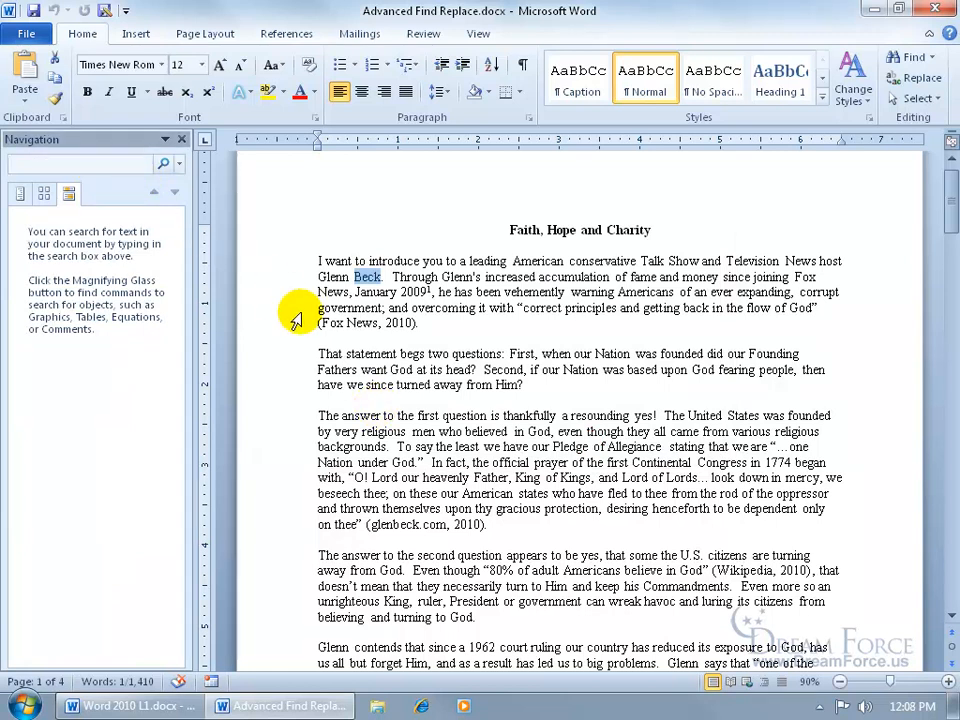
type("beck")
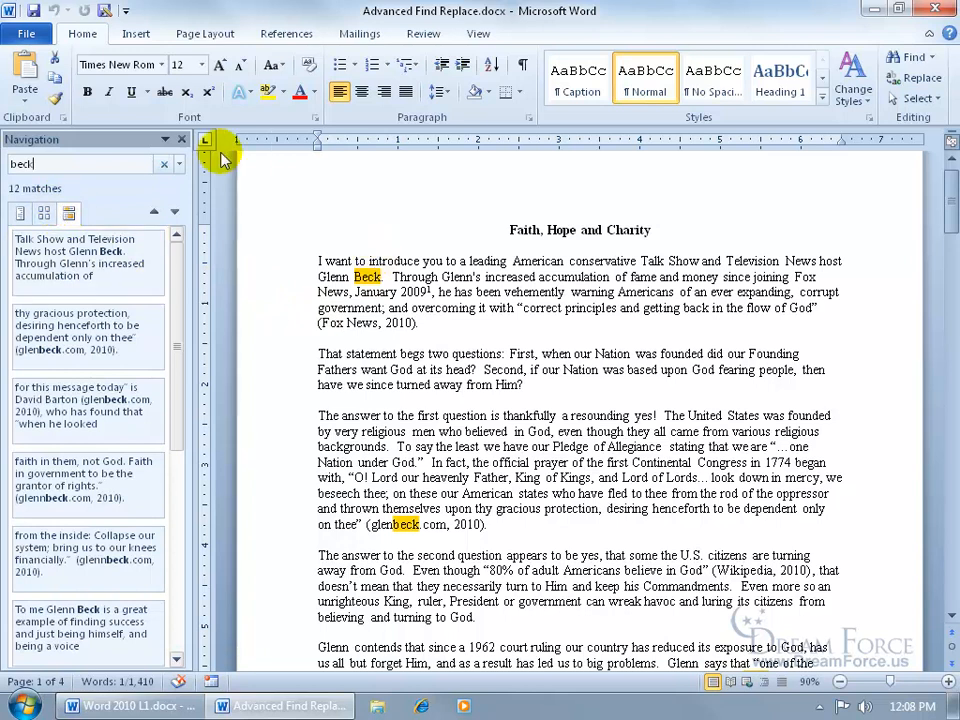
left_click(181, 139)
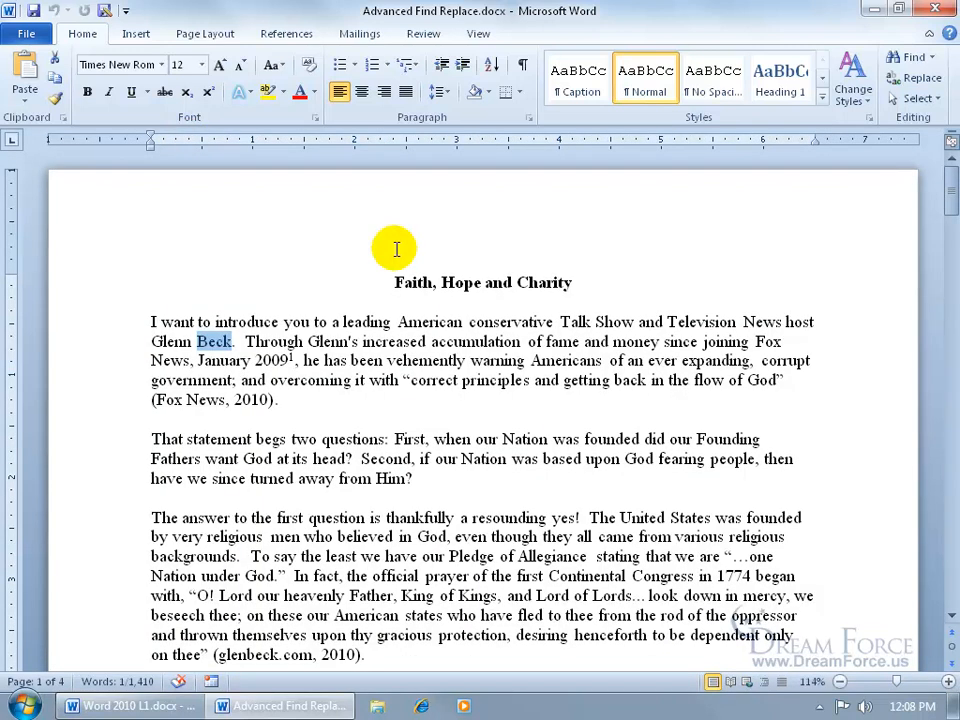
Step: Open the Replace dialog for the selected word "Beck"
key("ctrl+h")
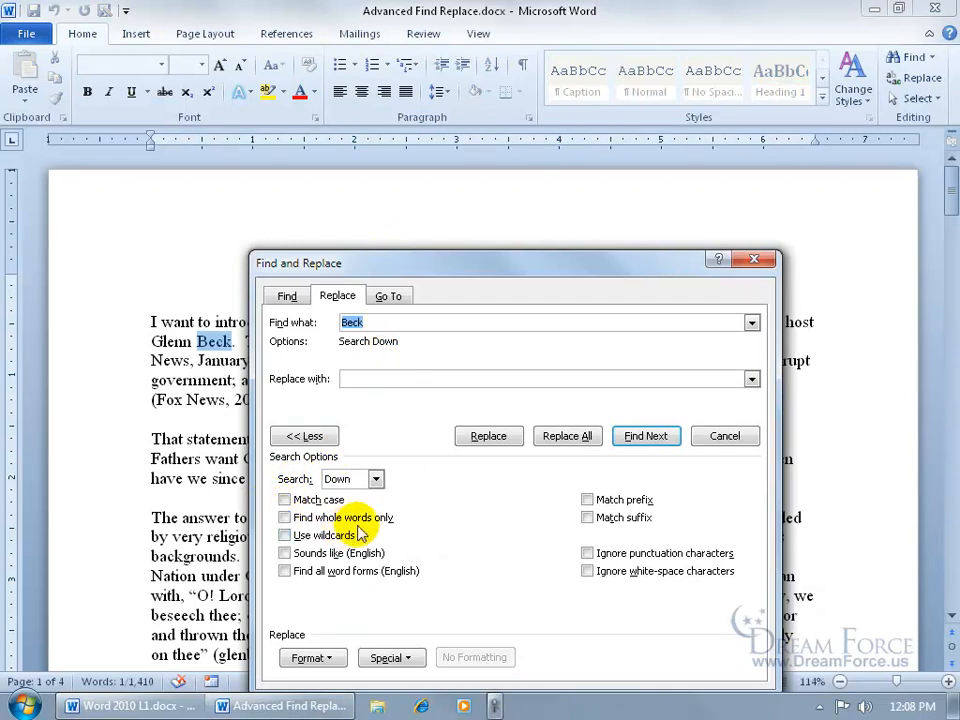
Step: Restrict the search for "Beck" to bold text in 16 pt size
left_click_drag(449, 272, 435, 185)
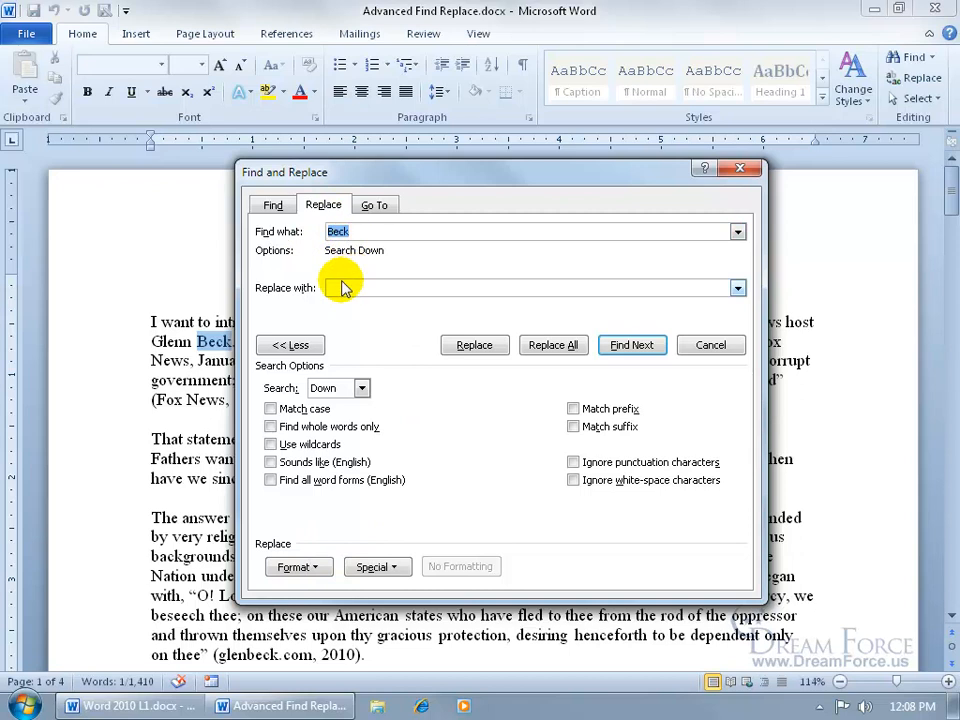
left_click(273, 205)
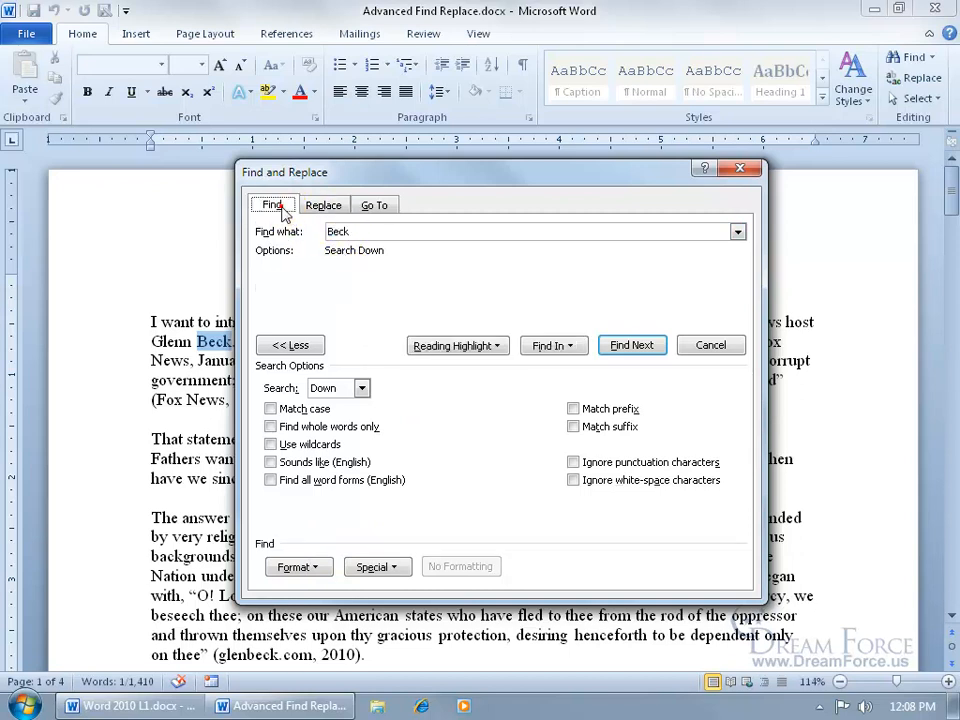
left_click(316, 568)
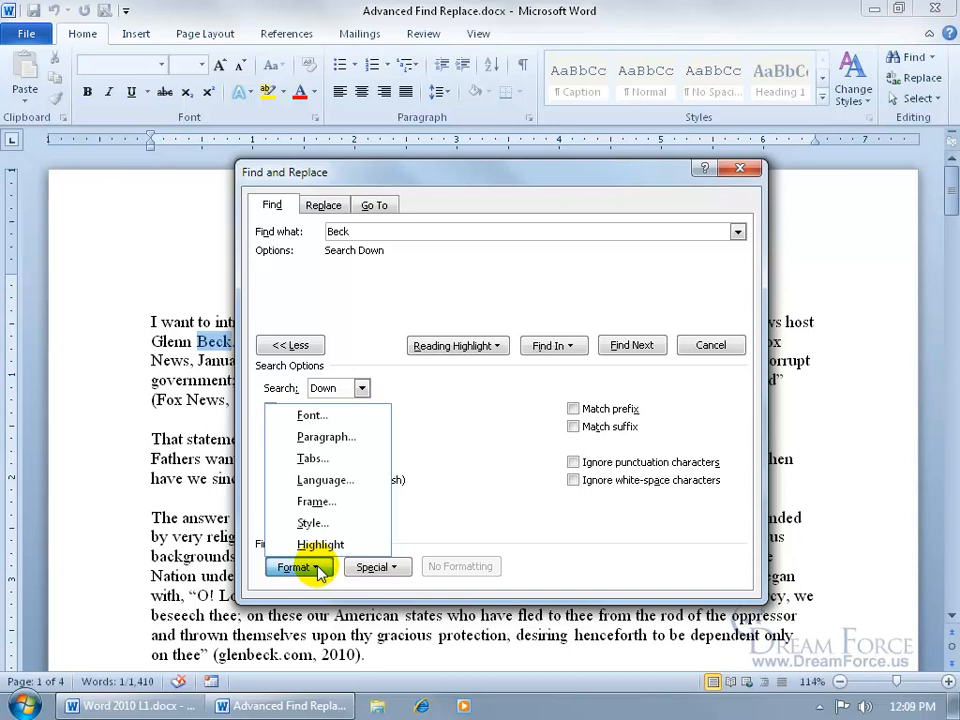
left_click(316, 425)
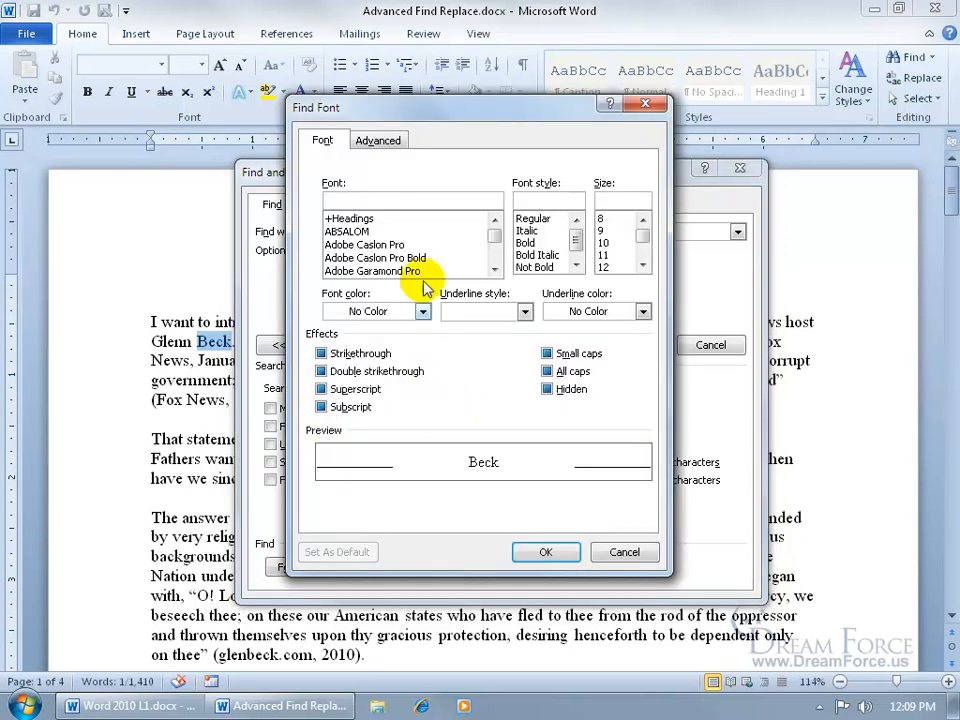
left_click_drag(395, 108, 408, 155)
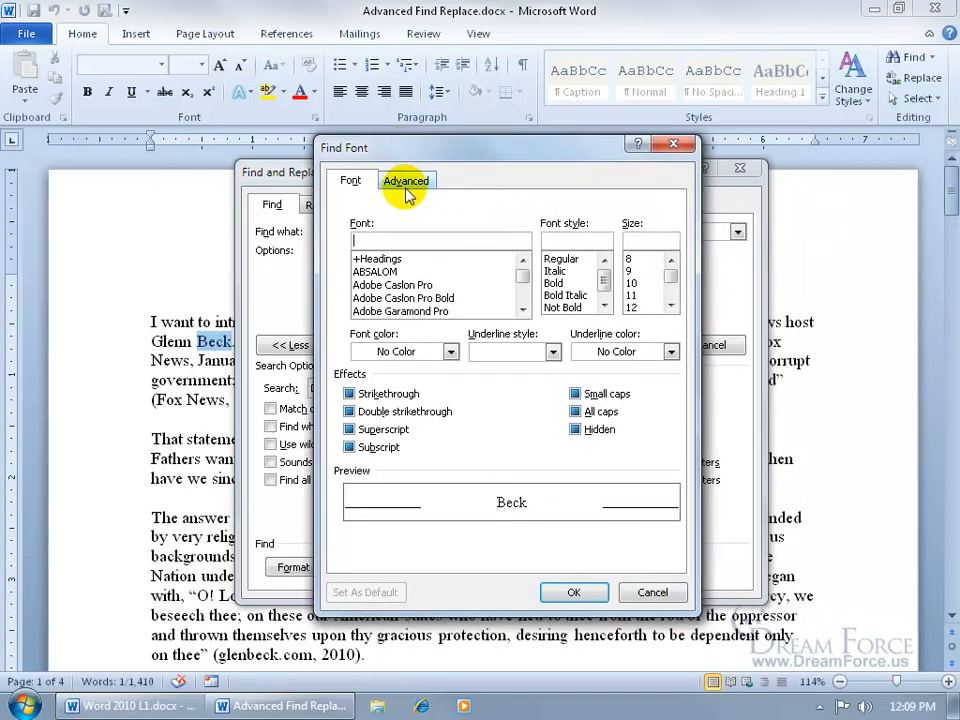
left_click(553, 283)
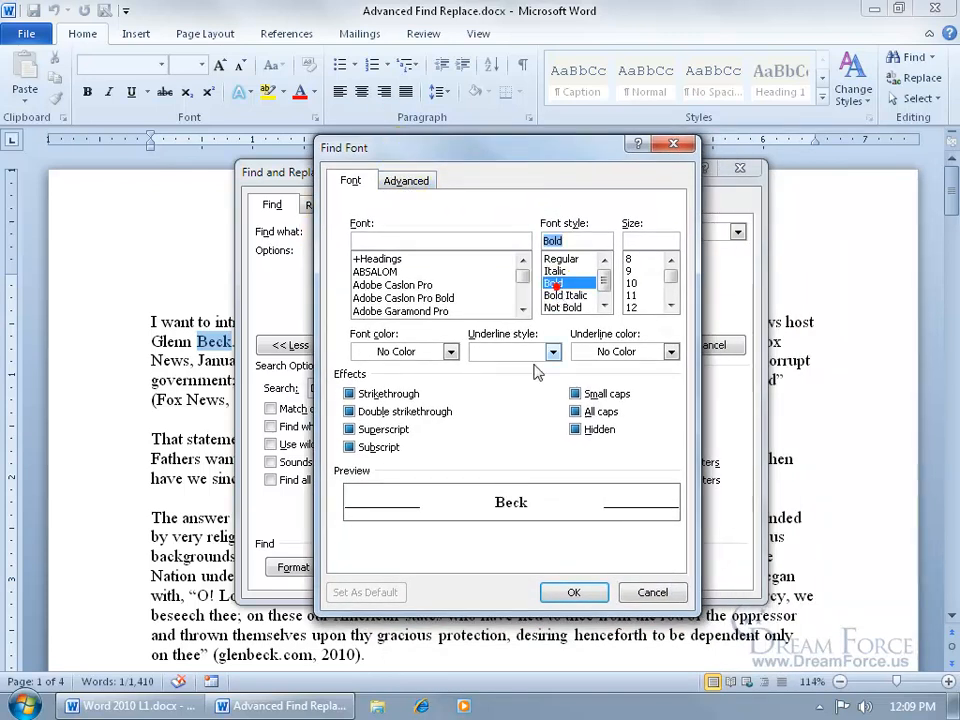
left_click(670, 305)
left_click(670, 305)
left_click(638, 307)
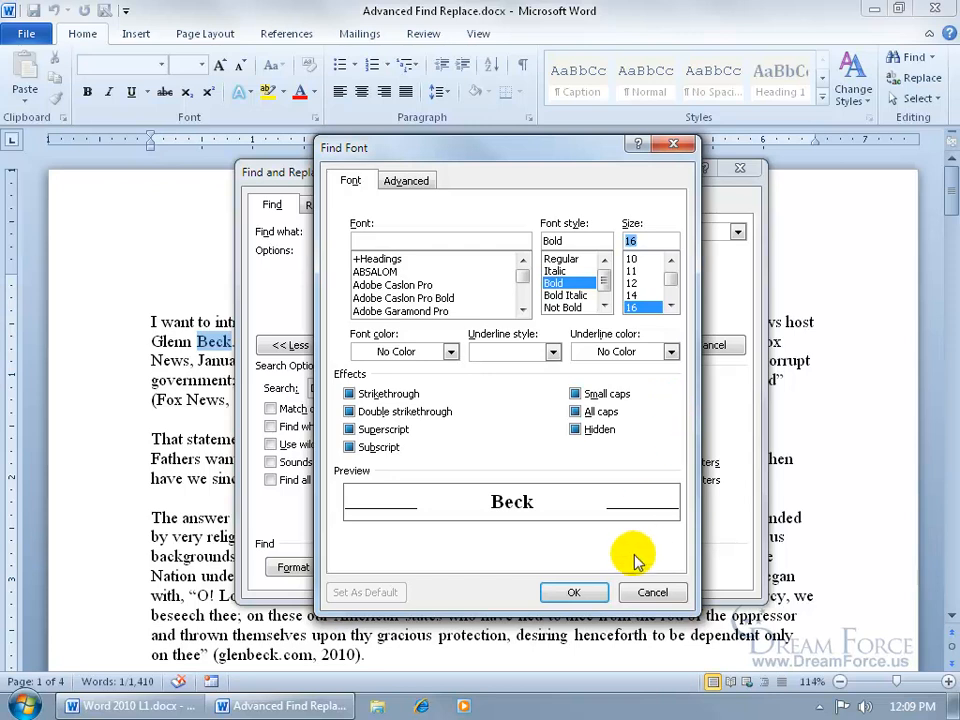
left_click(574, 591)
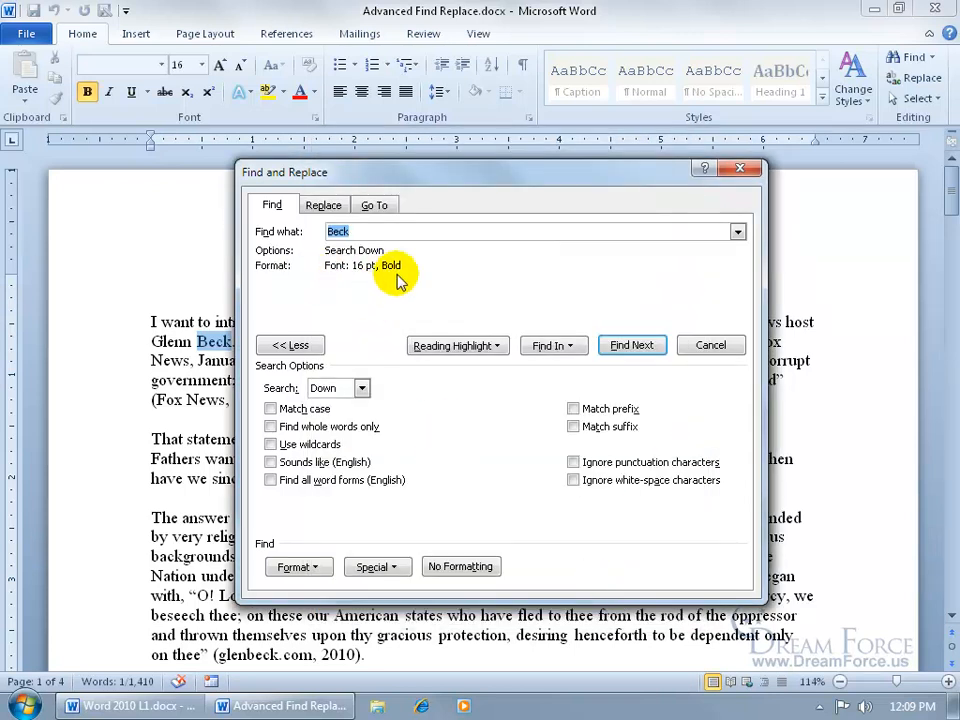
Step: Search the whole document for "Beck" with the font format restriction, continuing from the beginning
left_click(617, 349)
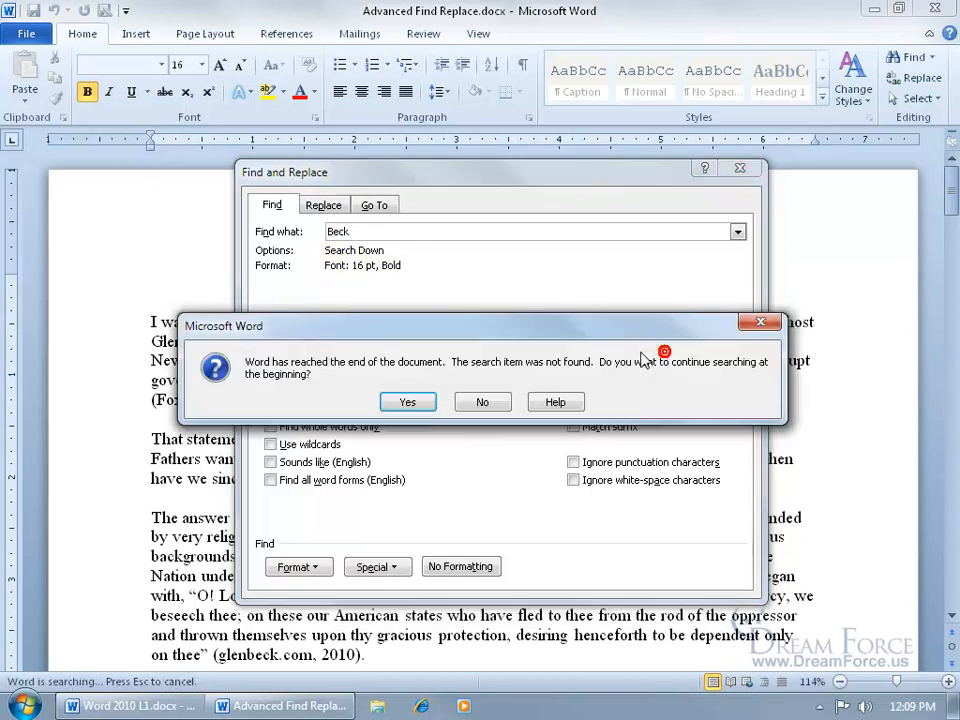
left_click(416, 402)
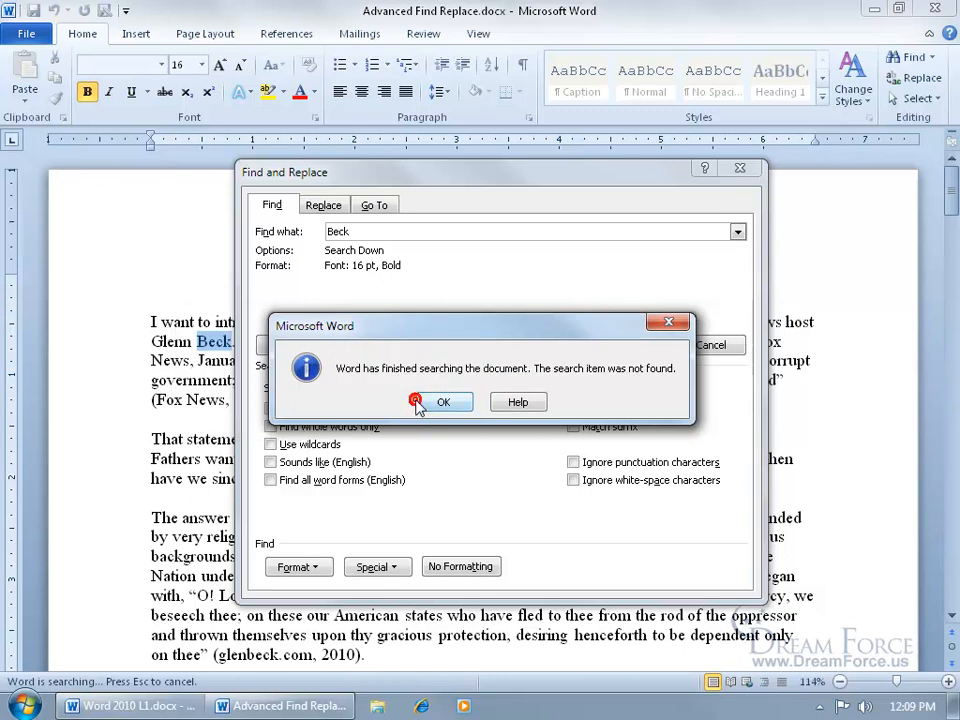
left_click(426, 402)
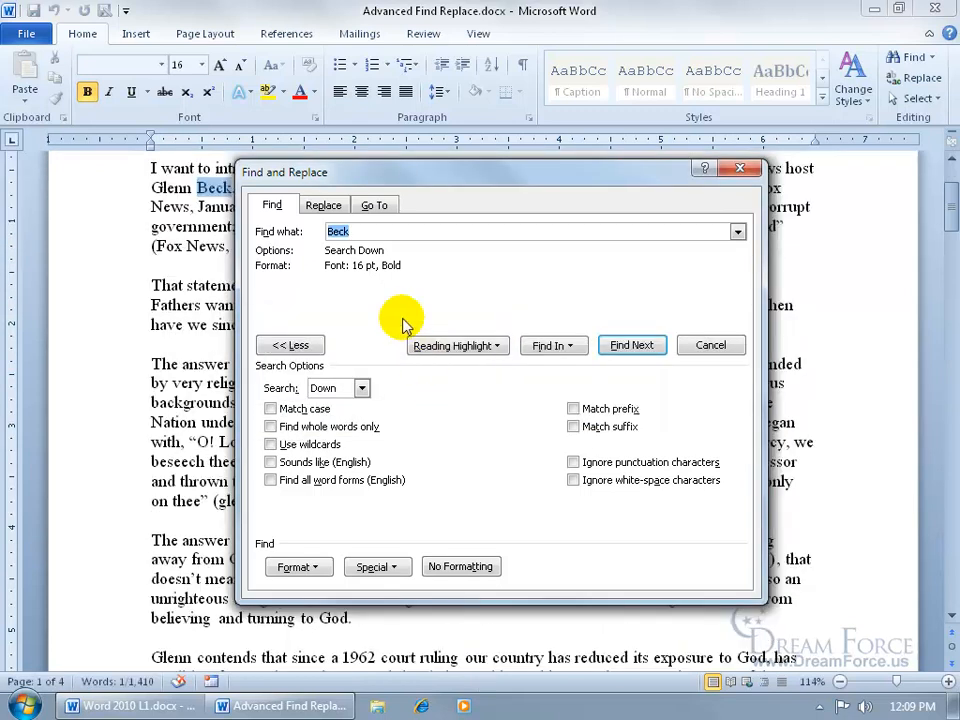
Step: Search the document for "glenn" in 16 pt bold, and find its next occurrence with the formatting restriction cleared
type("glenn")
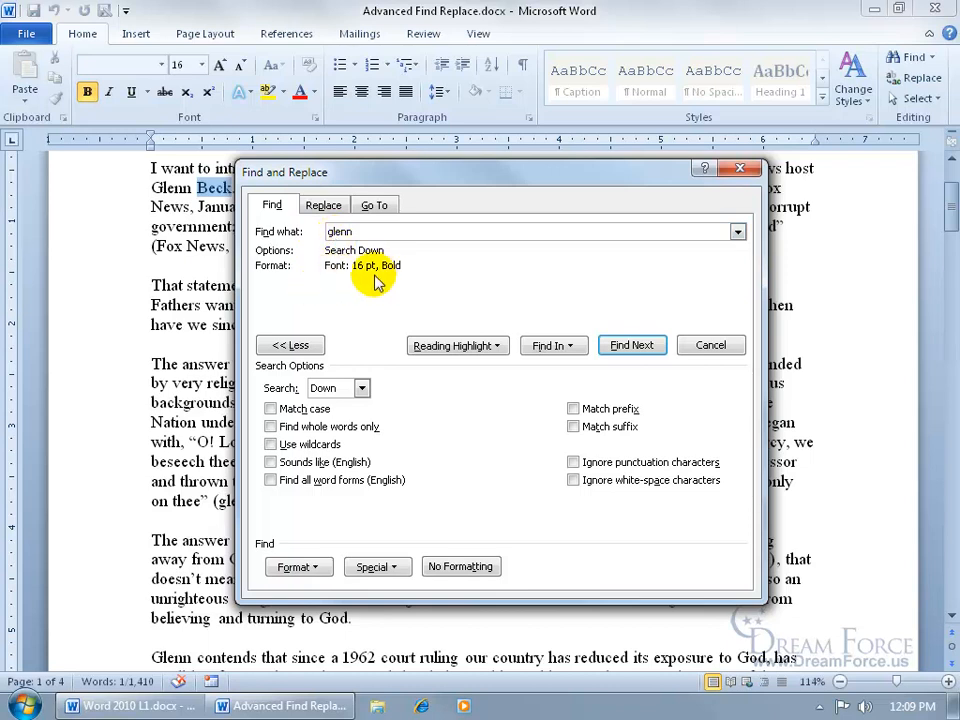
left_click(632, 348)
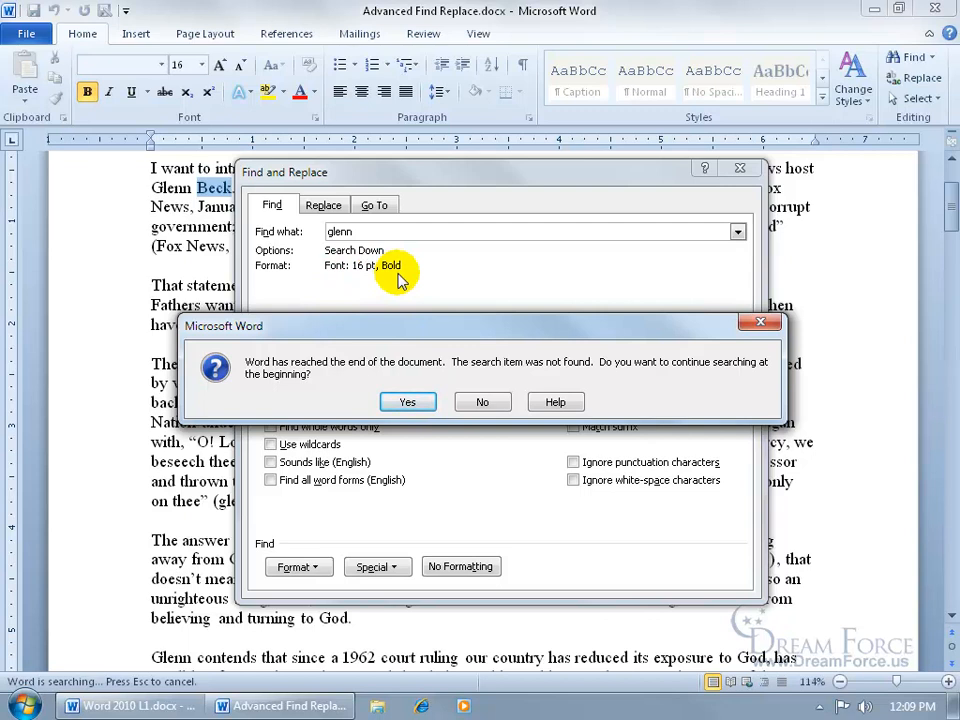
left_click(410, 402)
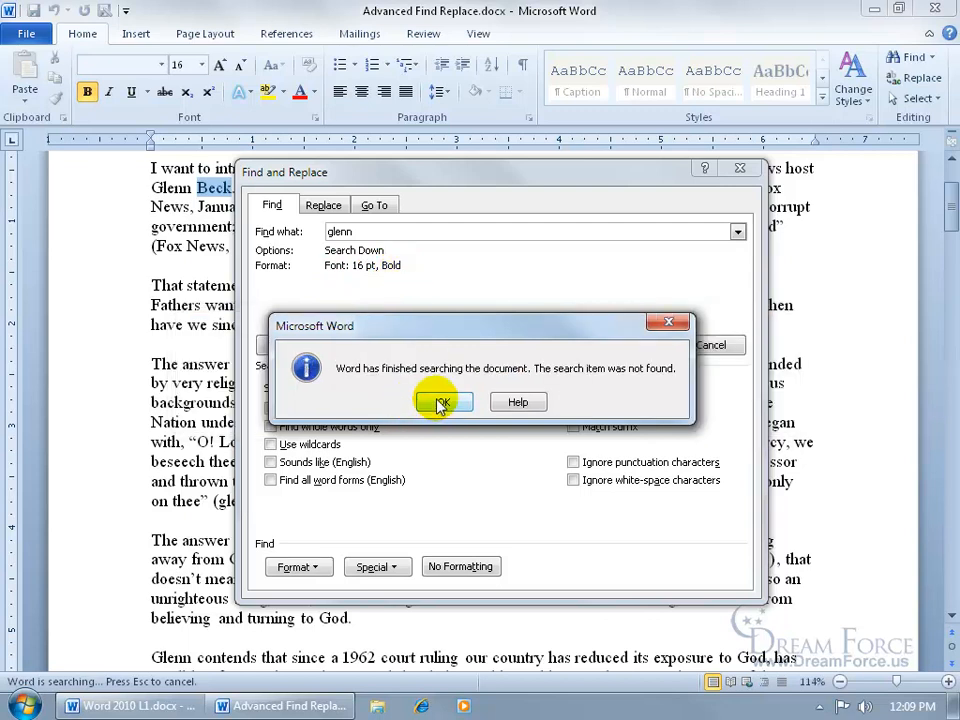
left_click(431, 401)
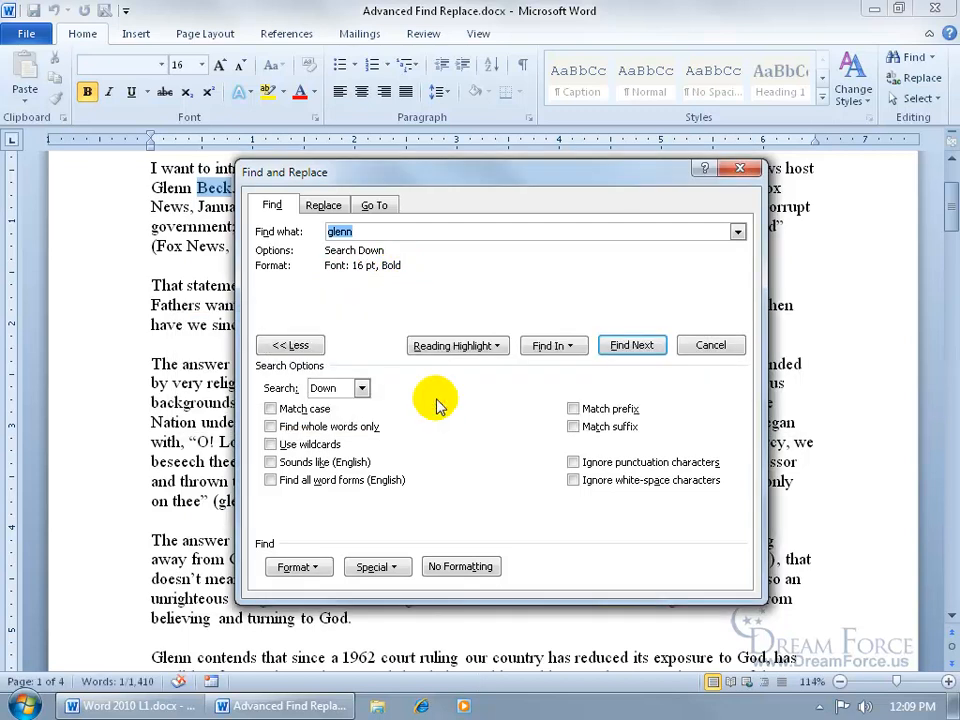
left_click(452, 566)
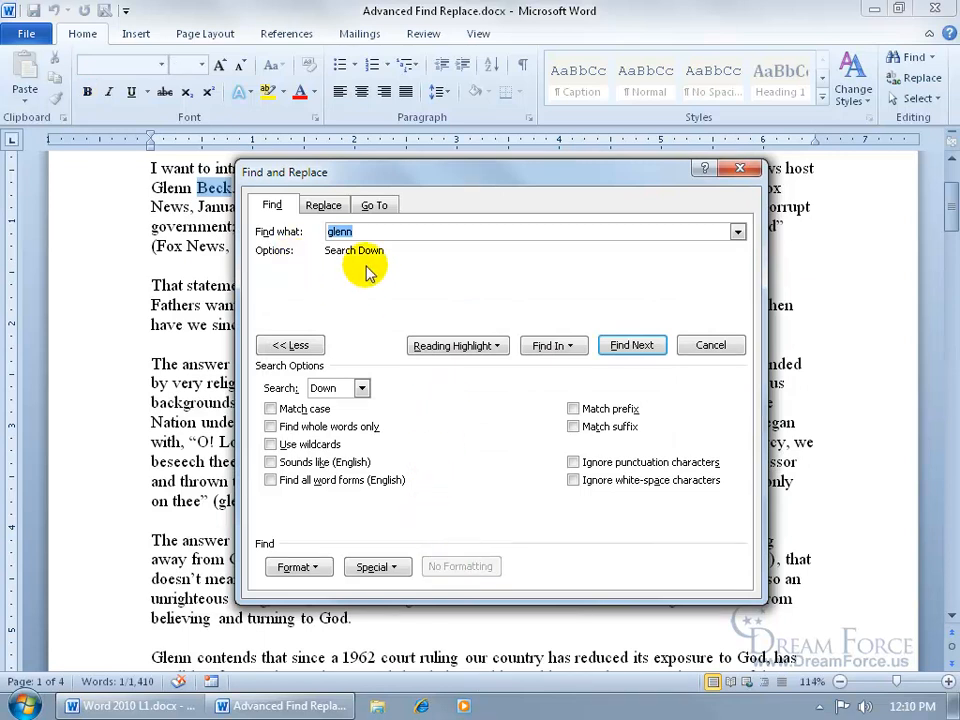
left_click(622, 347)
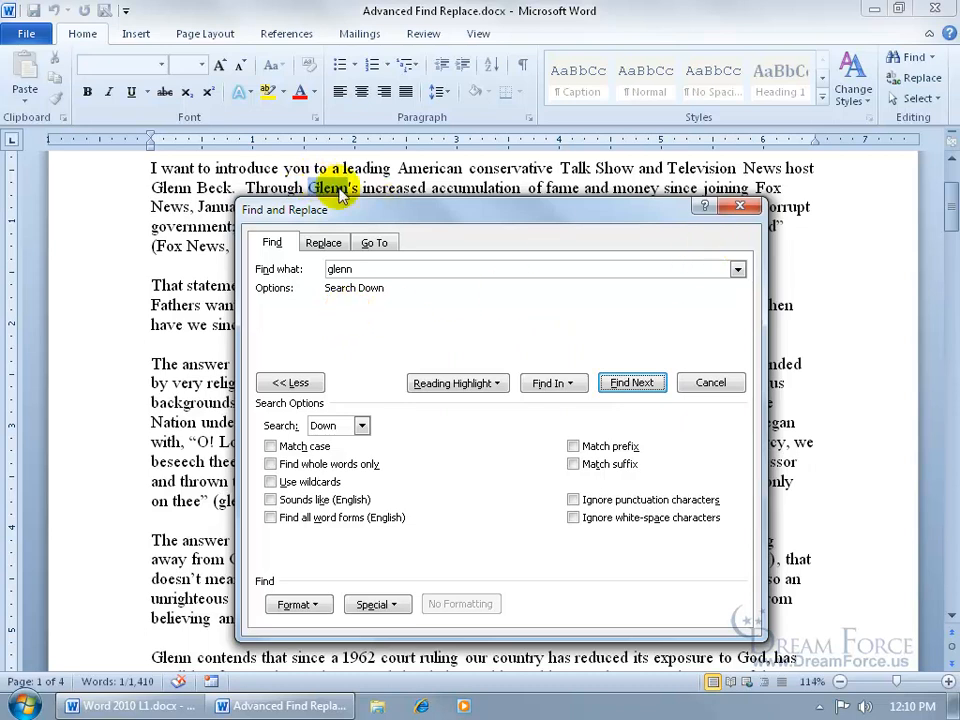
Step: Set "bob" as the replacement for "glenn", skip to the next occurrence and replace only that one
left_click(323, 243)
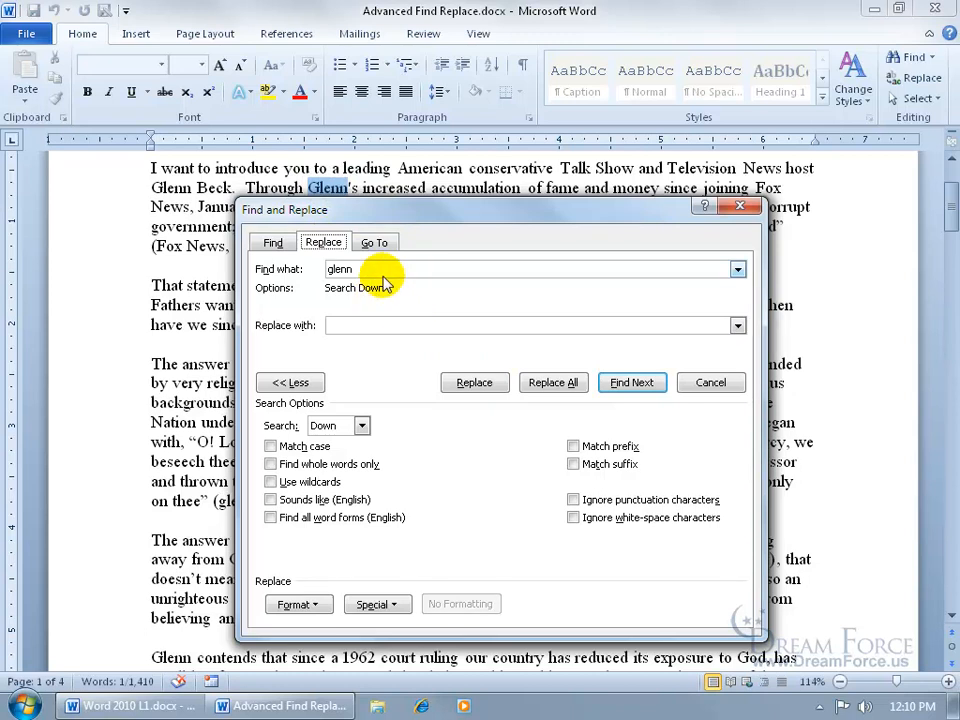
left_click(363, 325)
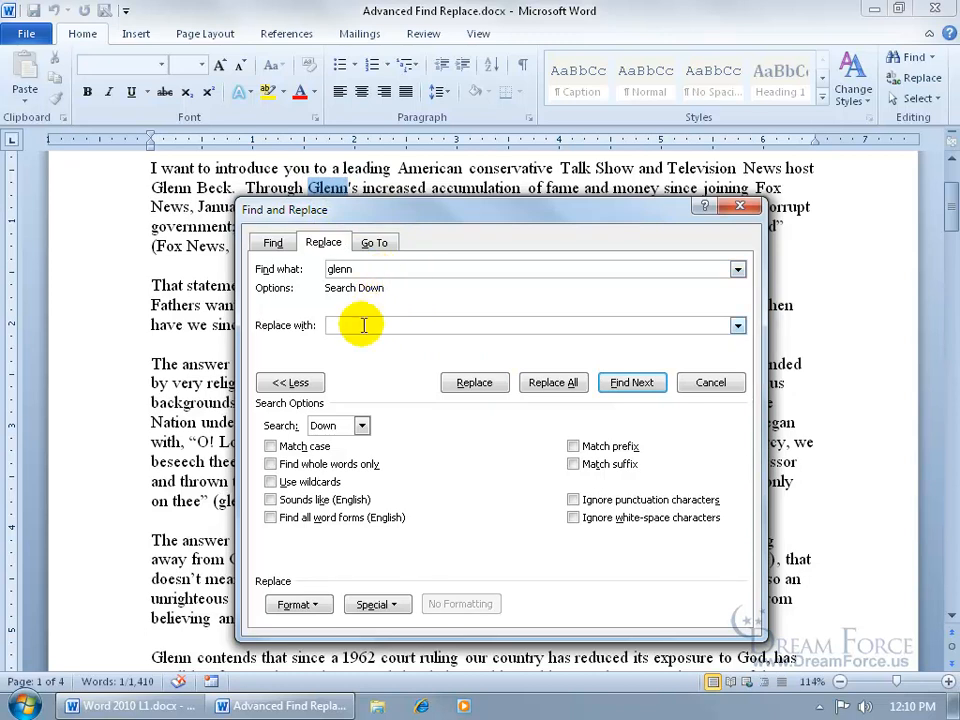
type("bob")
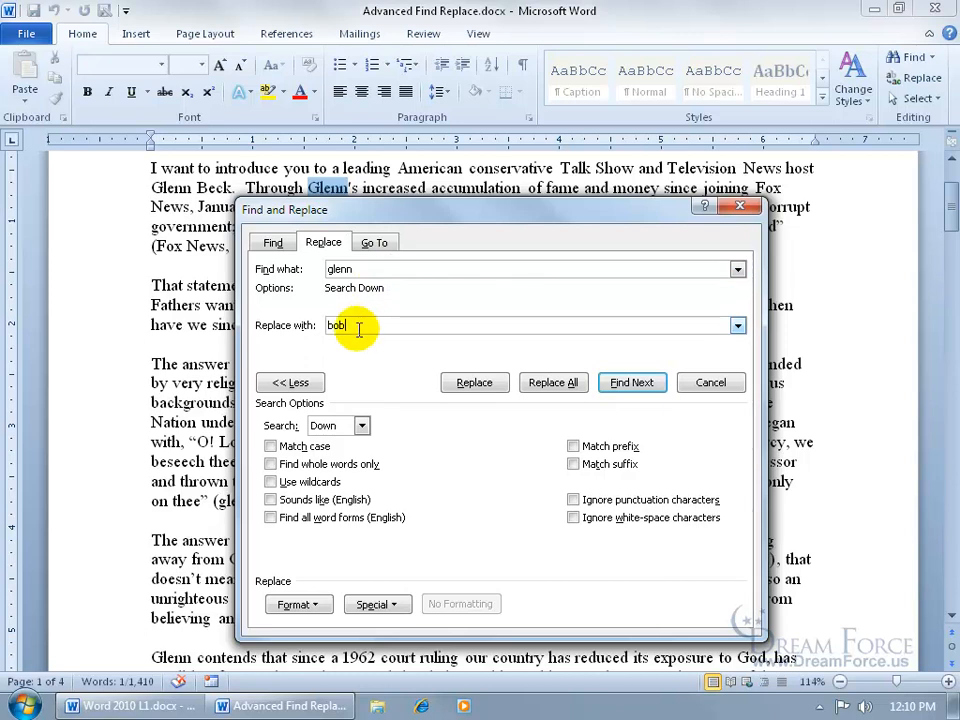
left_click(607, 379)
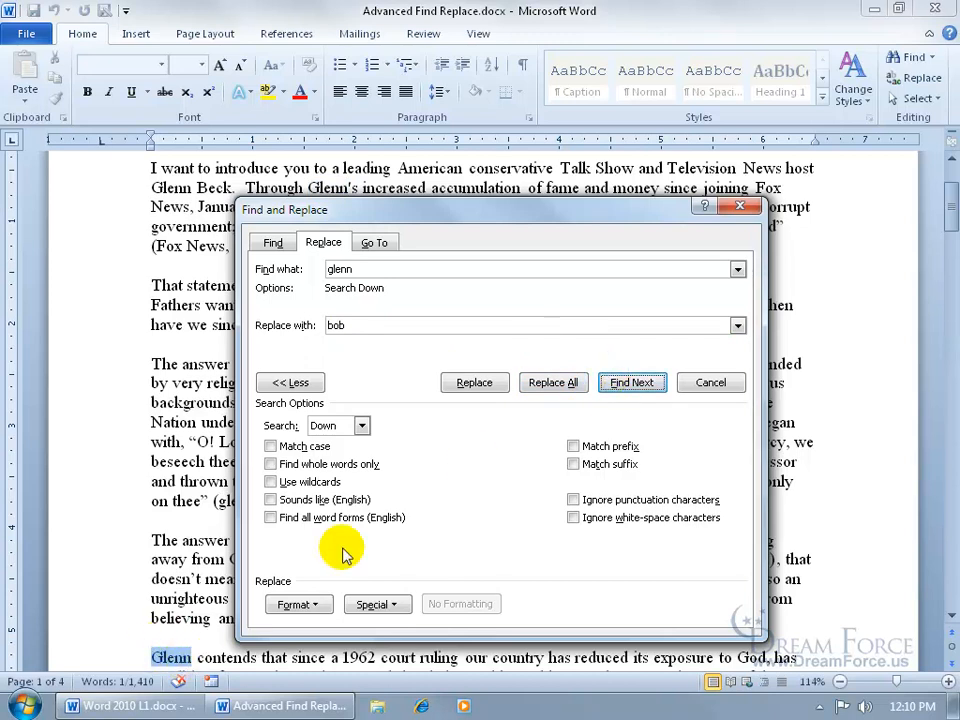
left_click(477, 380)
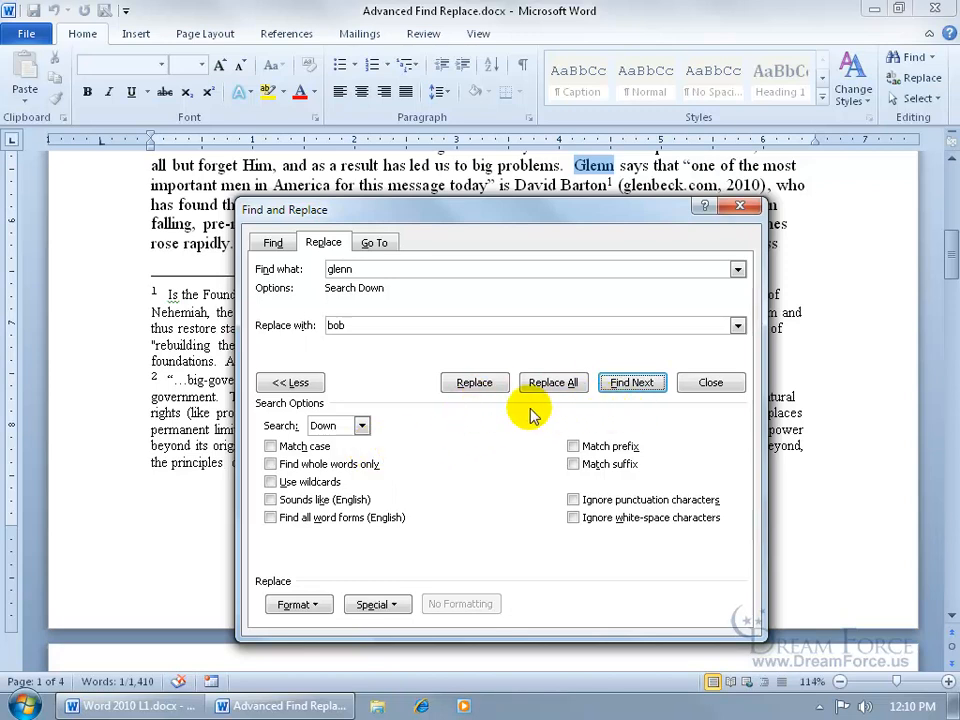
Step: Replace all remaining occurrences of "glenn" with "bob" throughout the document, including the part before the current position
left_click(553, 389)
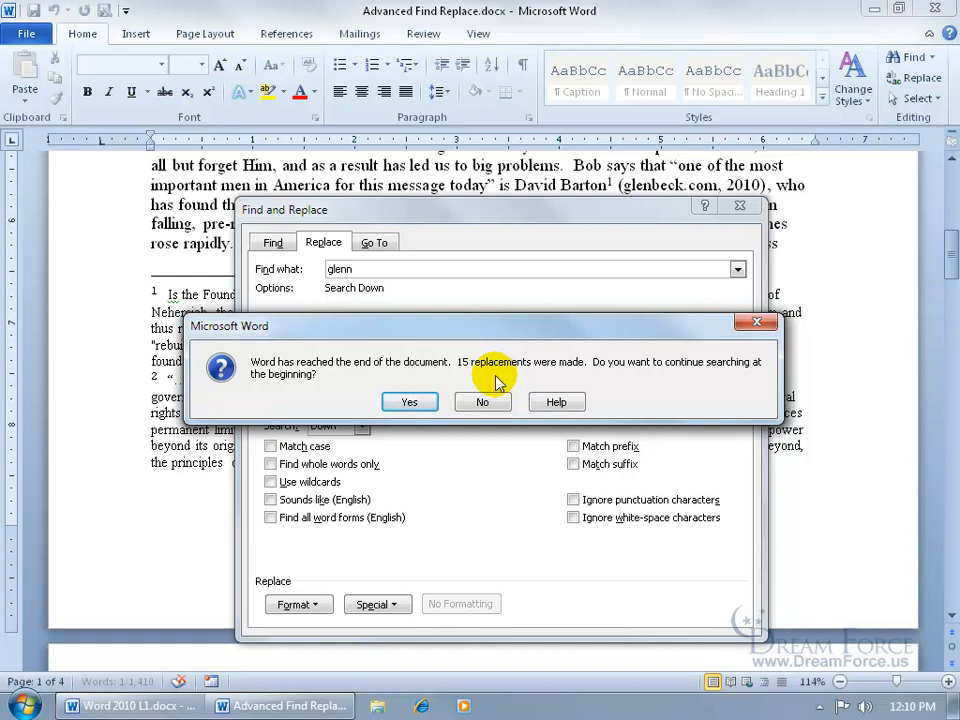
left_click(429, 402)
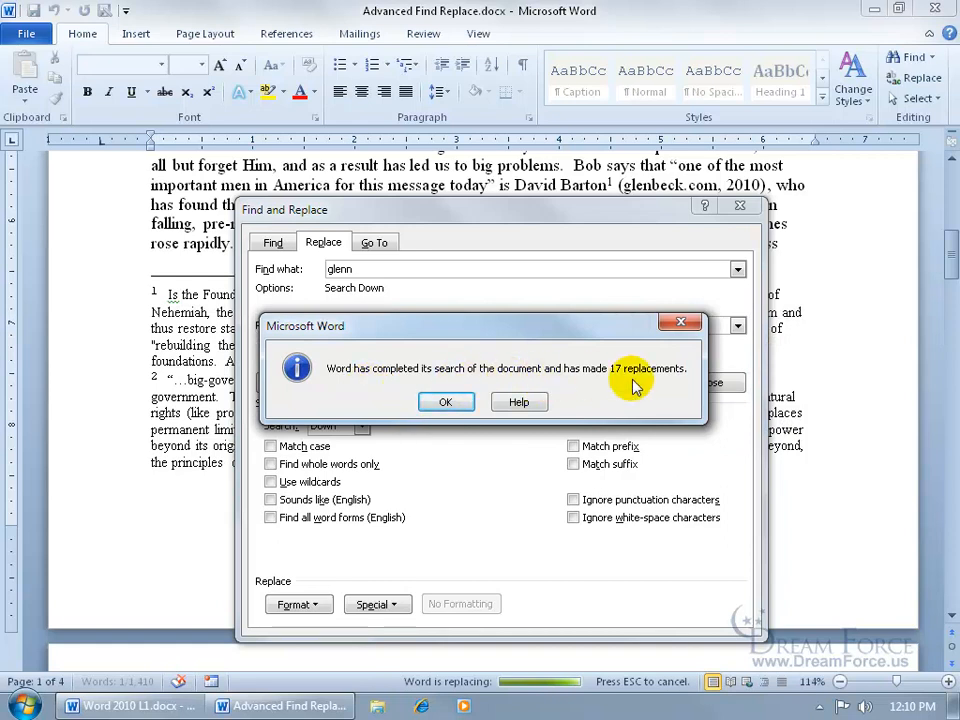
left_click(446, 404)
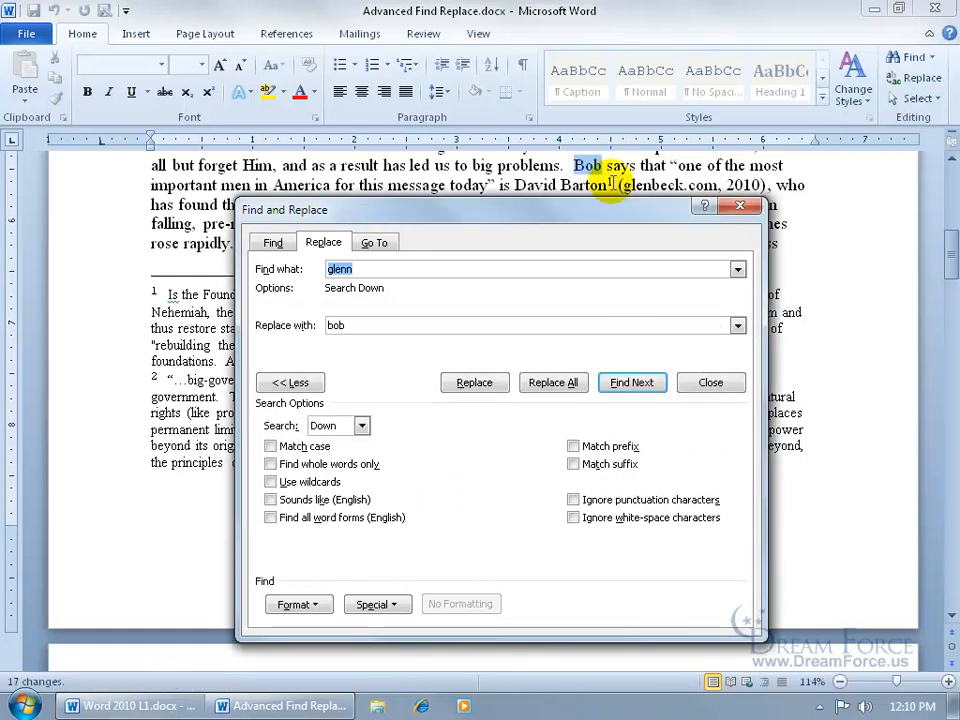
left_click_drag(628, 204, 630, 287)
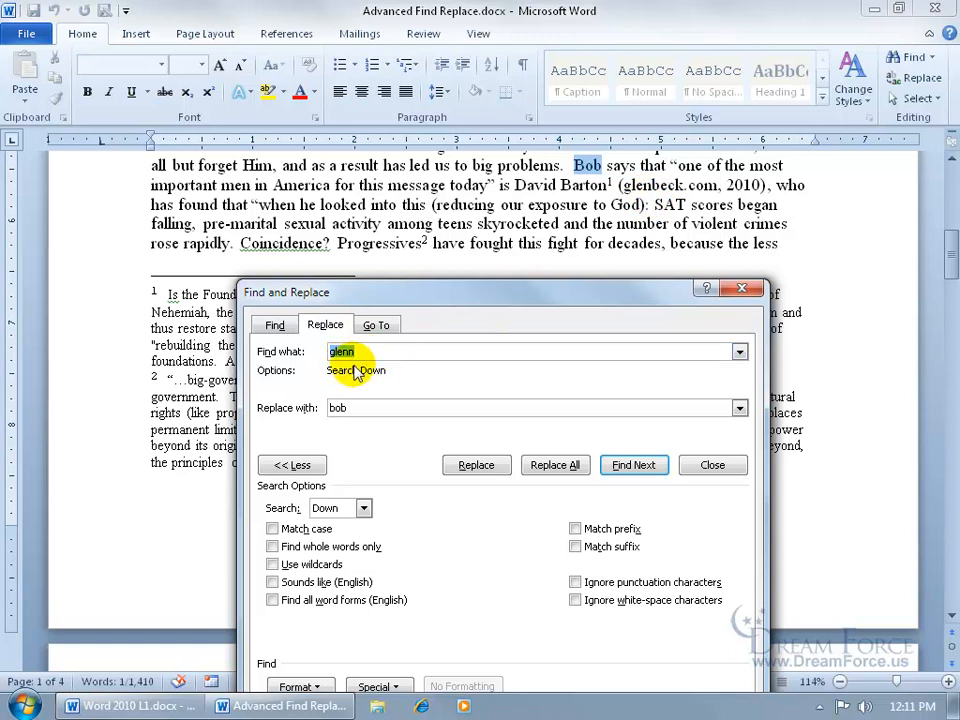
Step: Set the search text to the Paragraph Mark special character (^p) and find three successive paragraph marks
left_click_drag(452, 296, 424, 194)
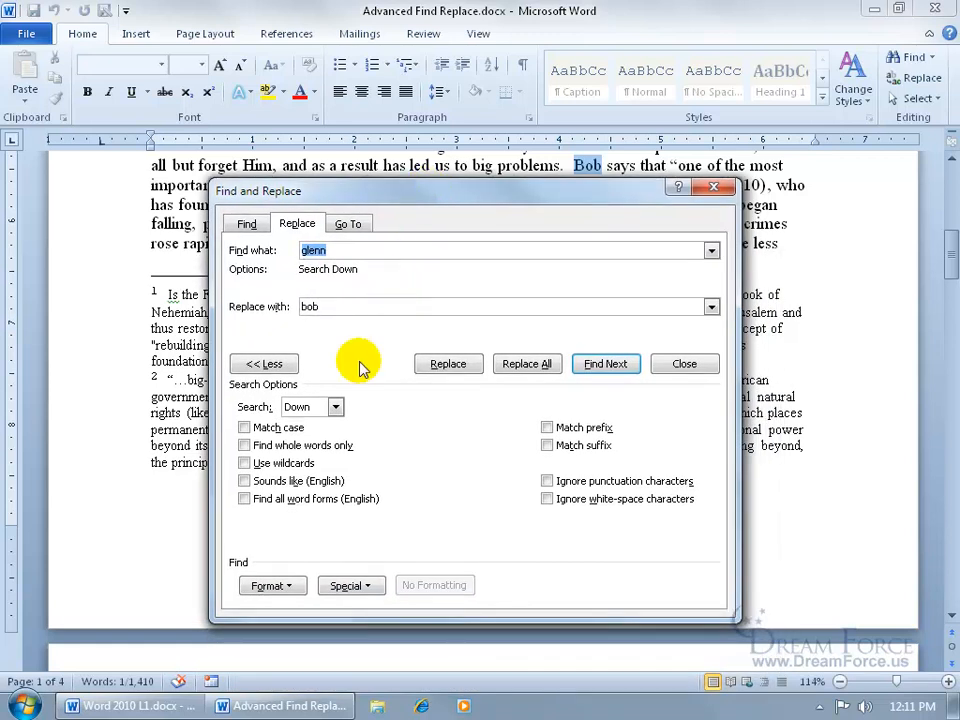
left_click(362, 589)
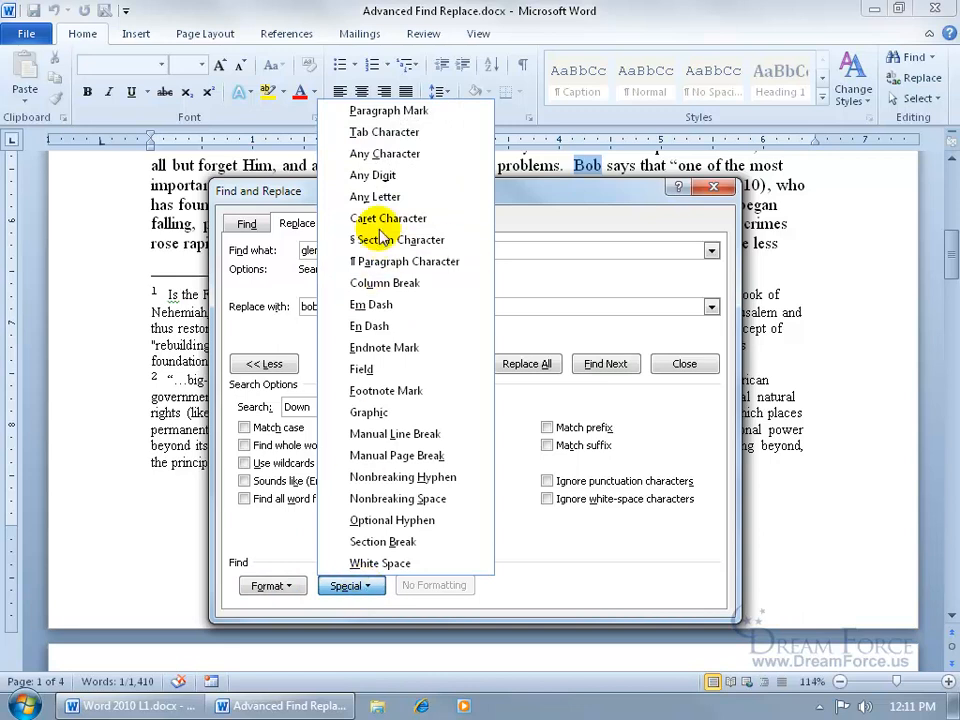
left_click(352, 111)
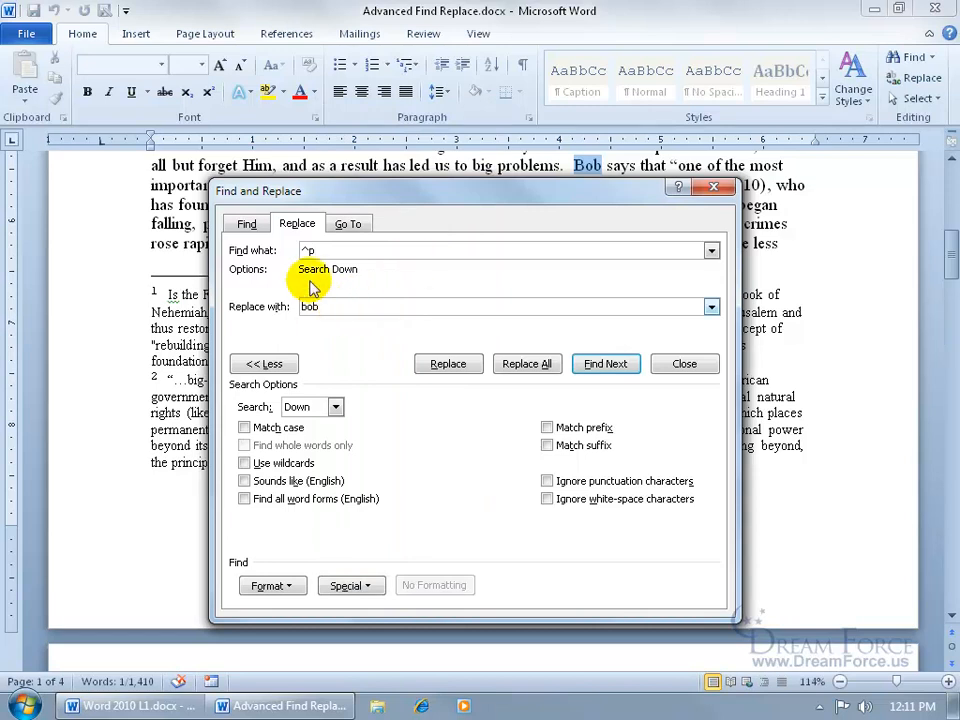
left_click(247, 225)
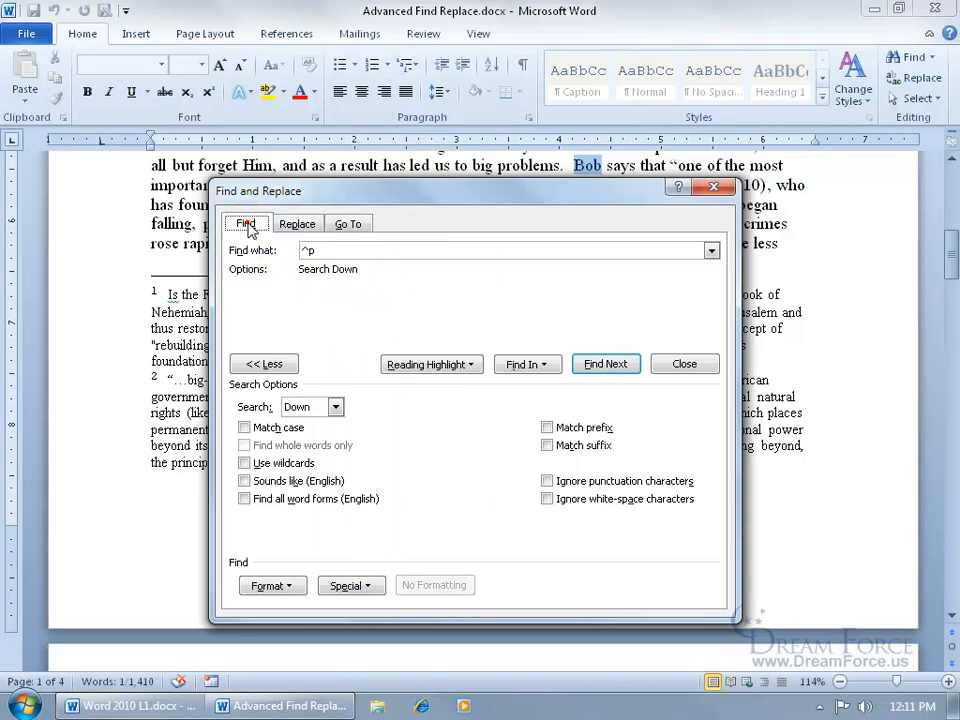
left_click(607, 364)
left_click_drag(544, 191, 571, 263)
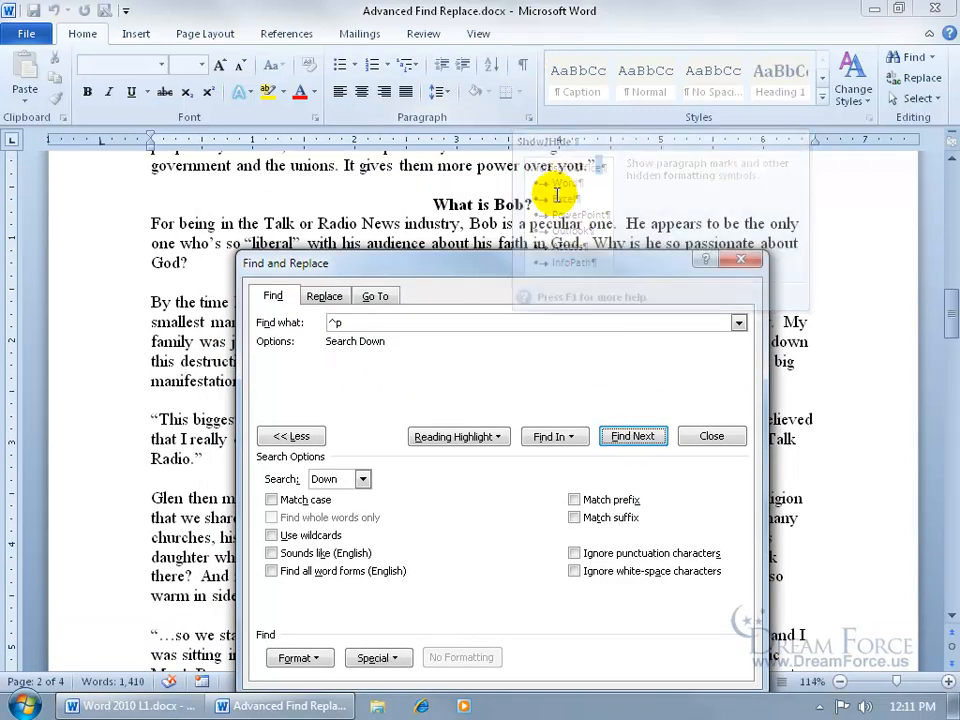
left_click(630, 437)
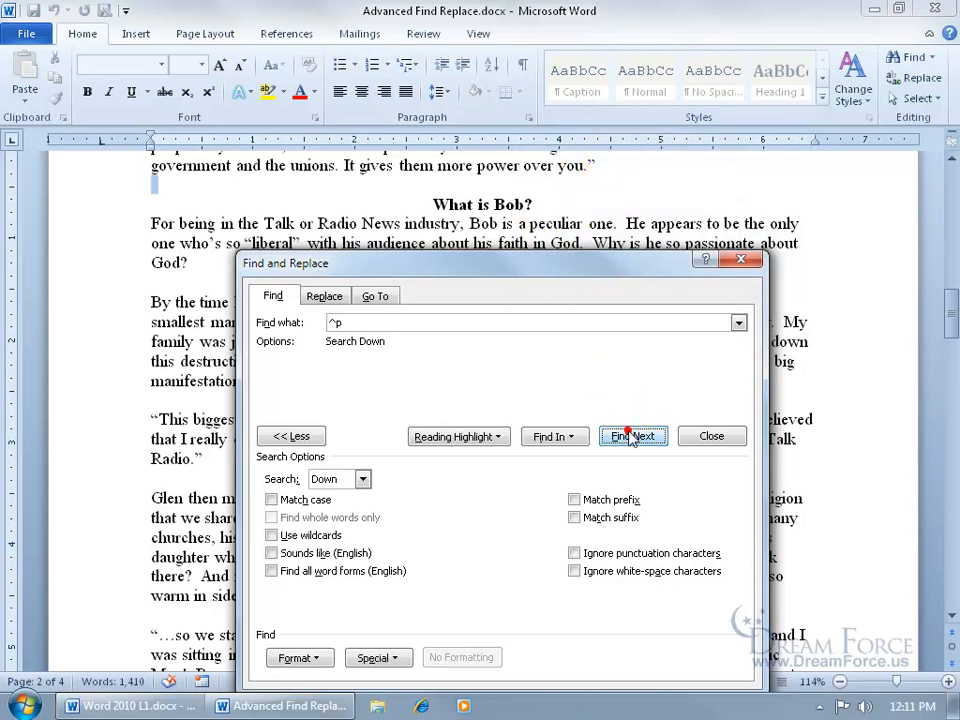
left_click(630, 437)
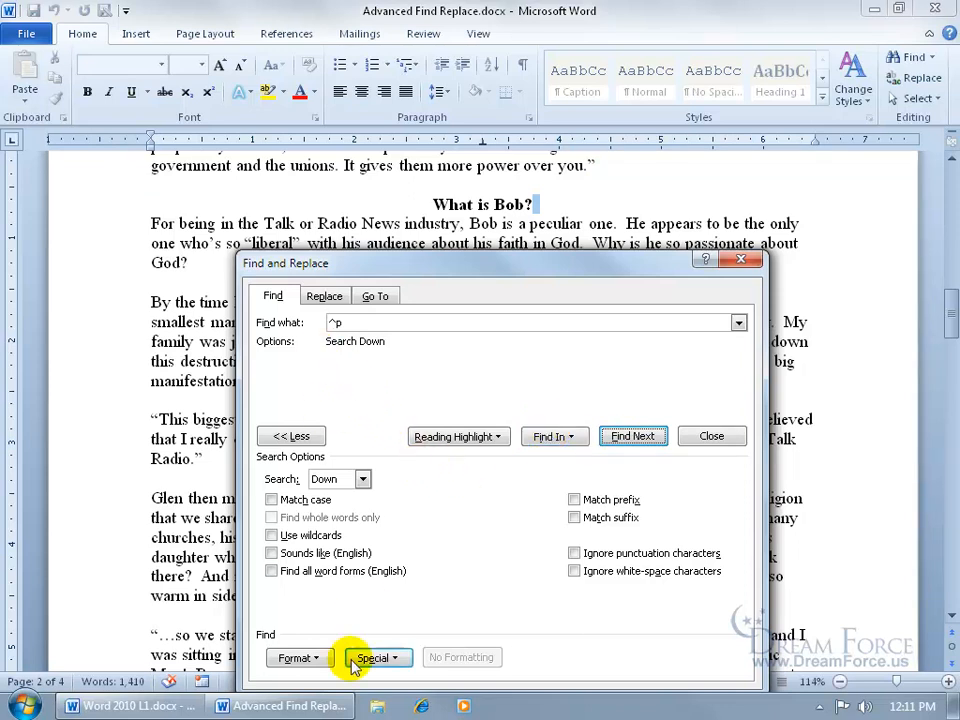
Step: Look through the format and special-character search choices and return to the replace settings
left_click(302, 658)
left_click(375, 658)
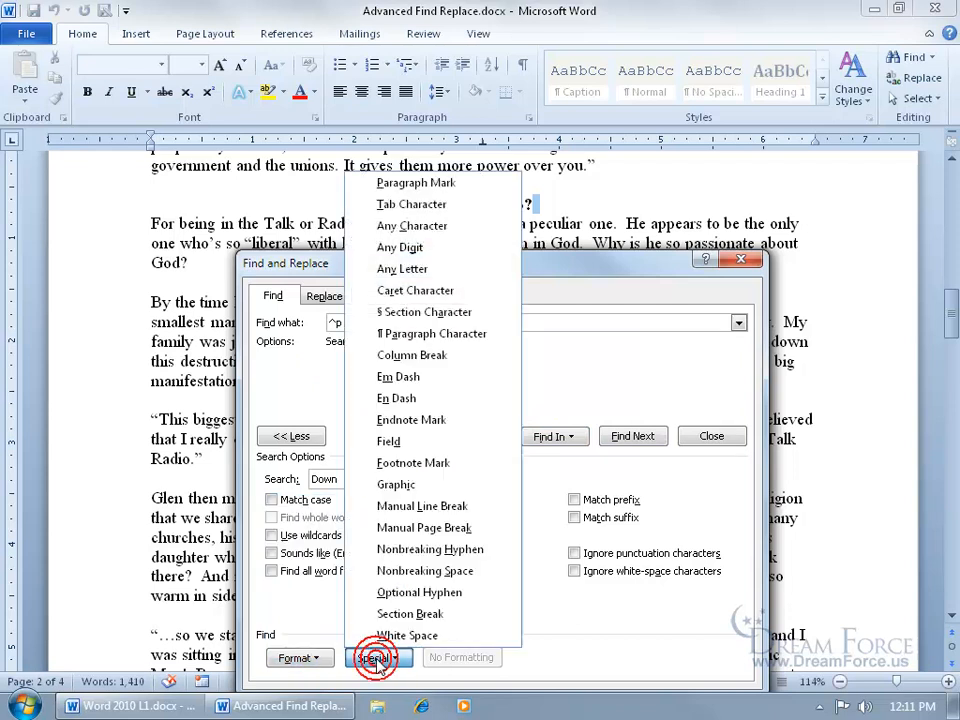
left_click(306, 364)
left_click(328, 298)
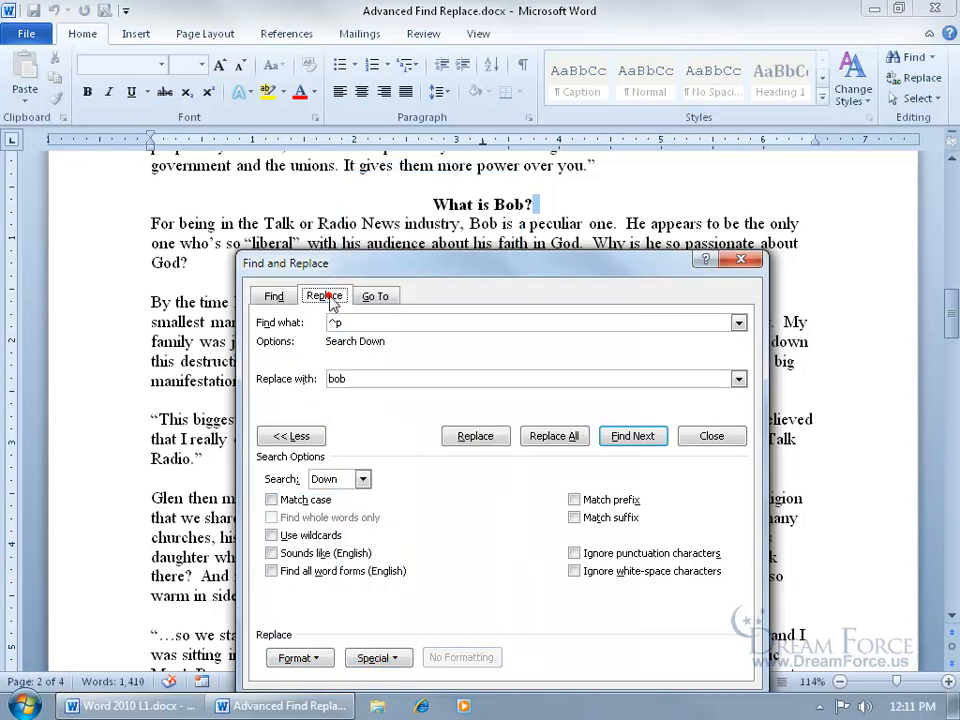
Step: Replace every paragraph mark (^p) with nothing throughout the document, including the part before the current position, and undo that replacement
double_click(356, 377)
key("BackSpace")
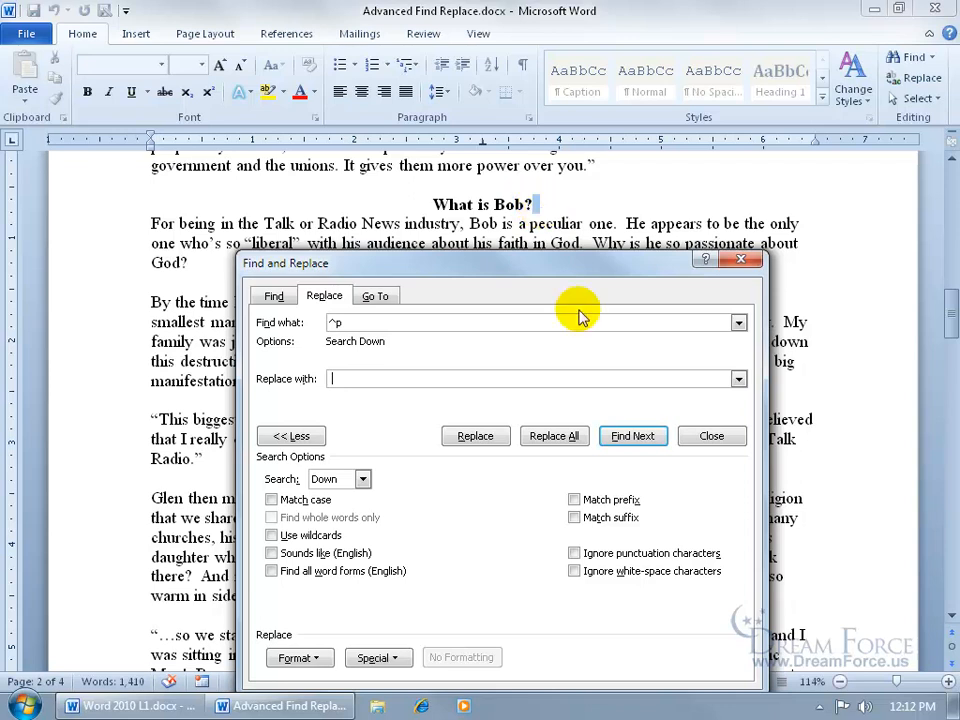
left_click(565, 440)
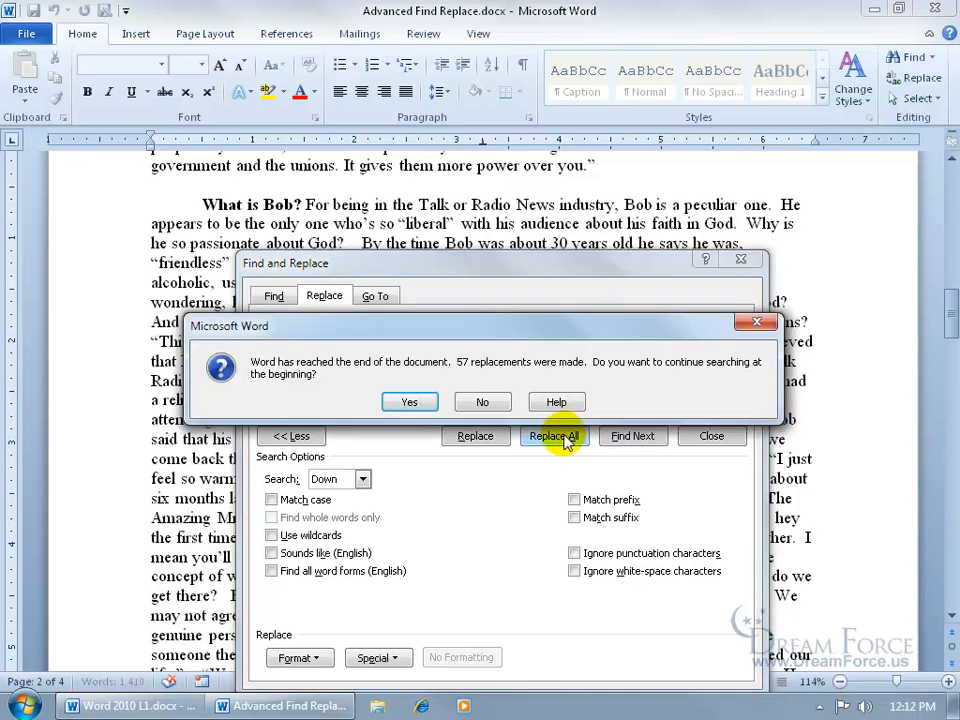
left_click(409, 403)
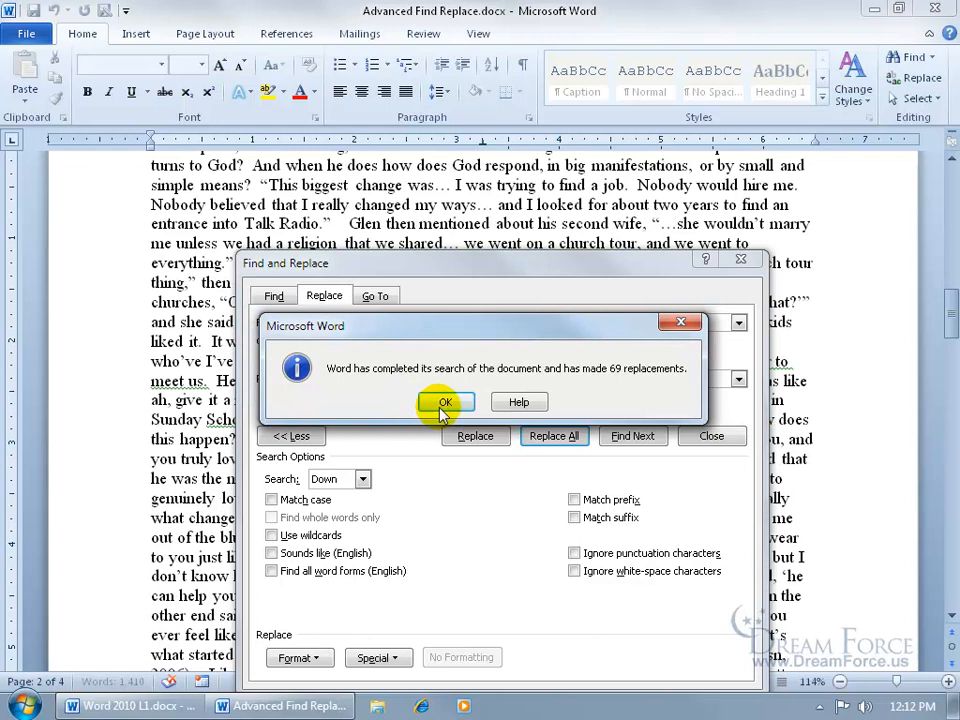
left_click(436, 402)
left_click(741, 260)
left_click_drag(948, 283, 943, 205)
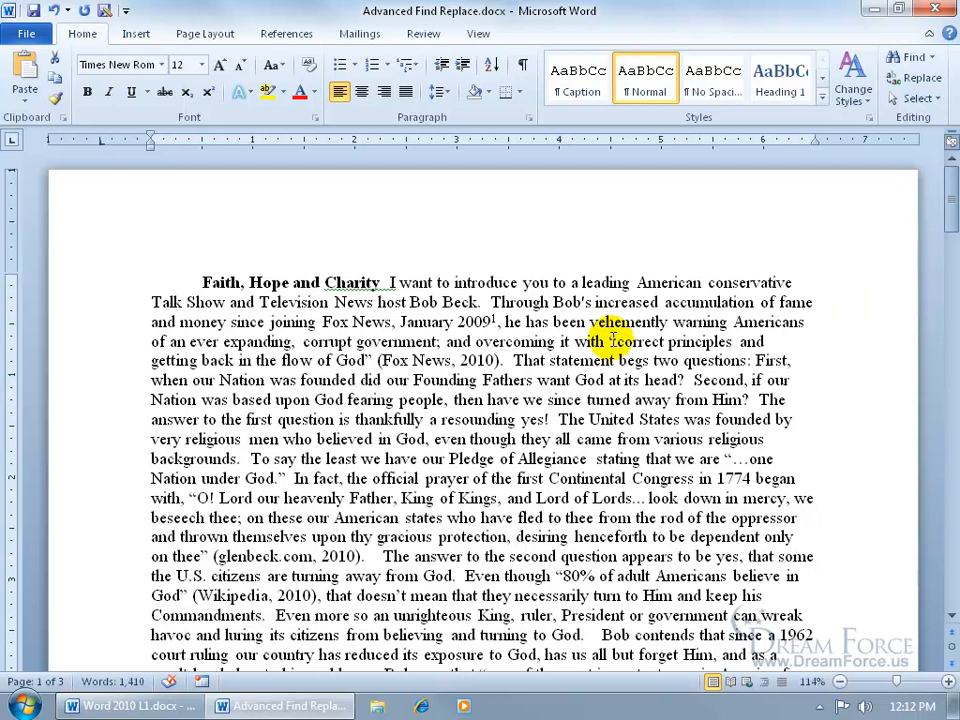
left_click(54, 11)
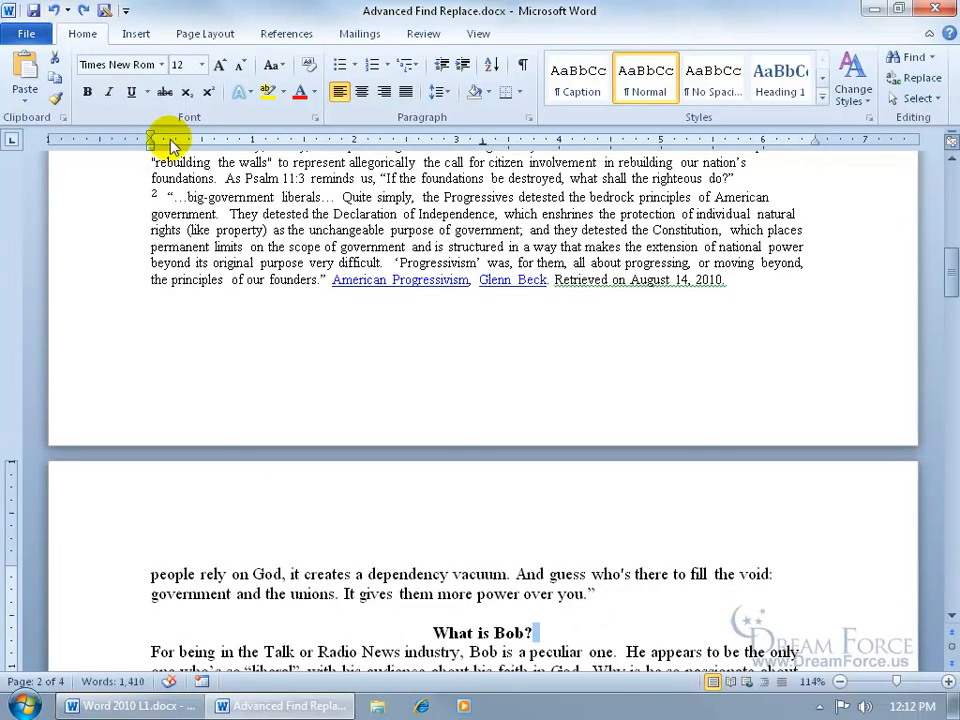
Step: Reopen the replace settings from within the body text and clear the search text
left_click(469, 230)
key("ctrl+h")
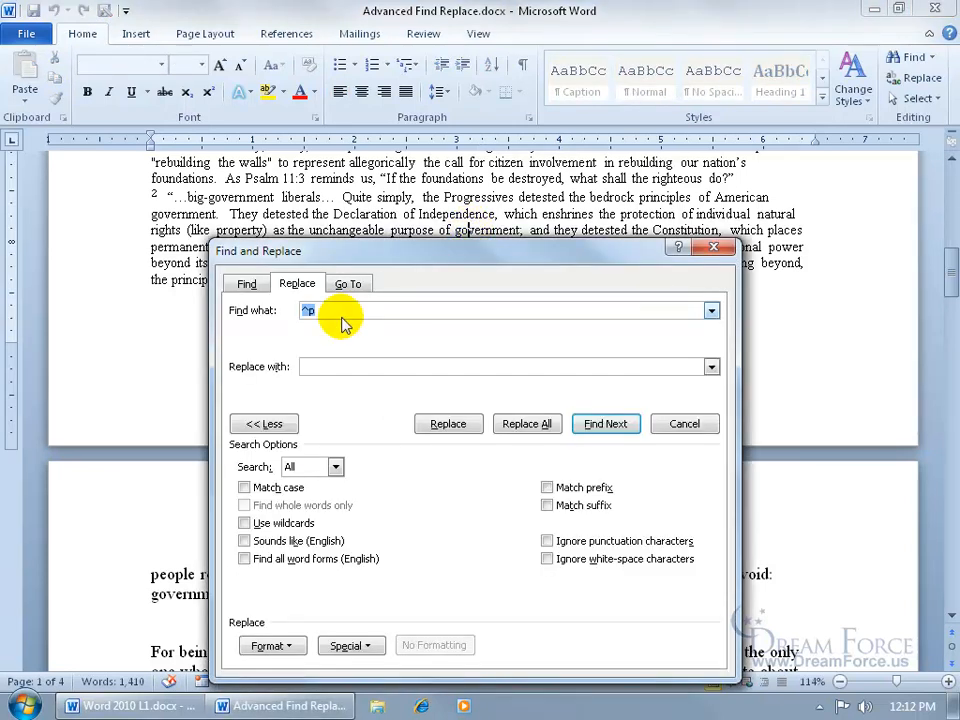
key("Delete")
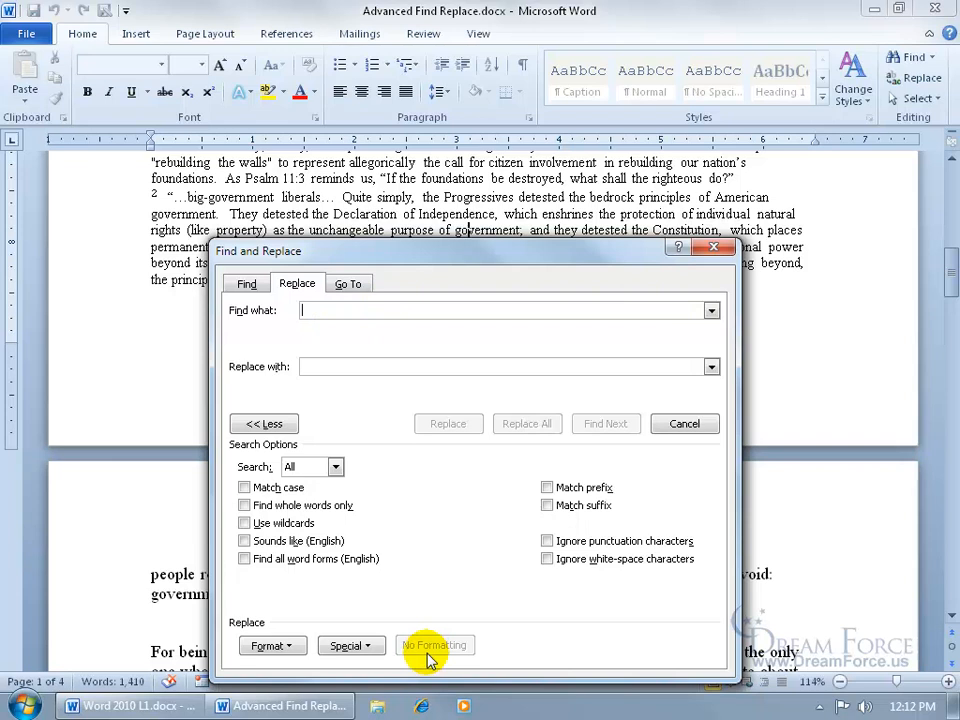
Step: Use Go To with Line as the target to jump to line 5 of the document
left_click(348, 284)
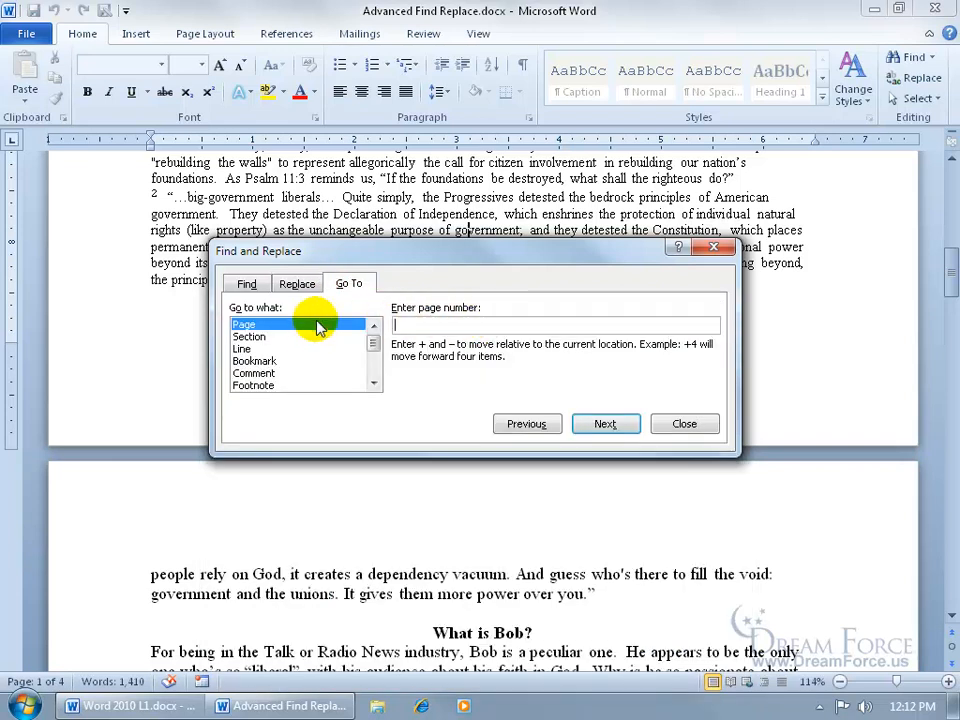
left_click(242, 349)
left_click(414, 326)
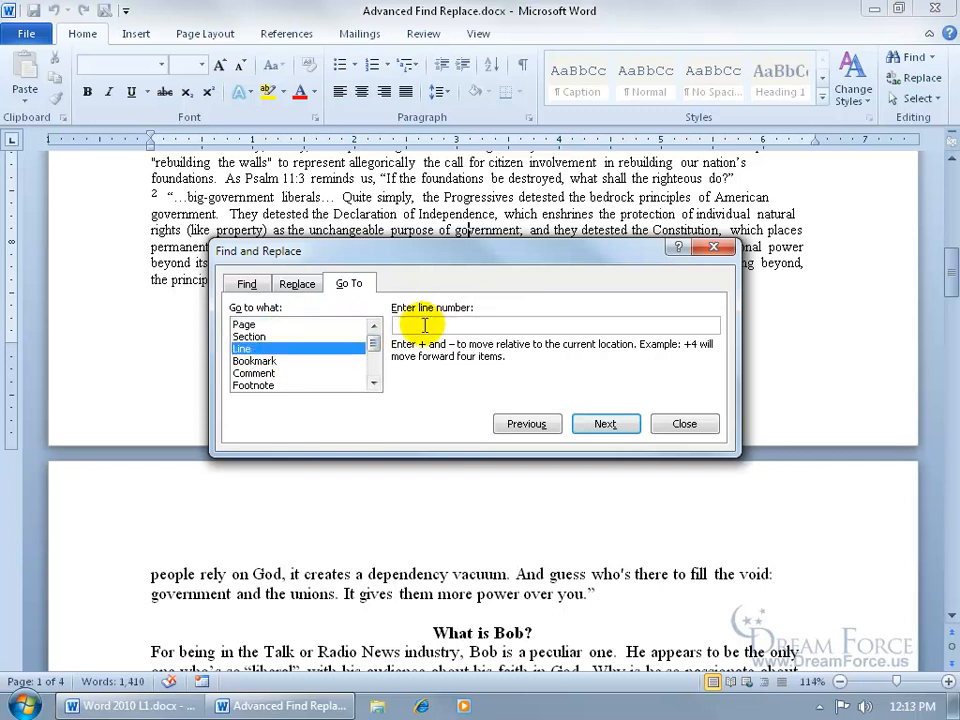
type("5")
left_click(609, 424)
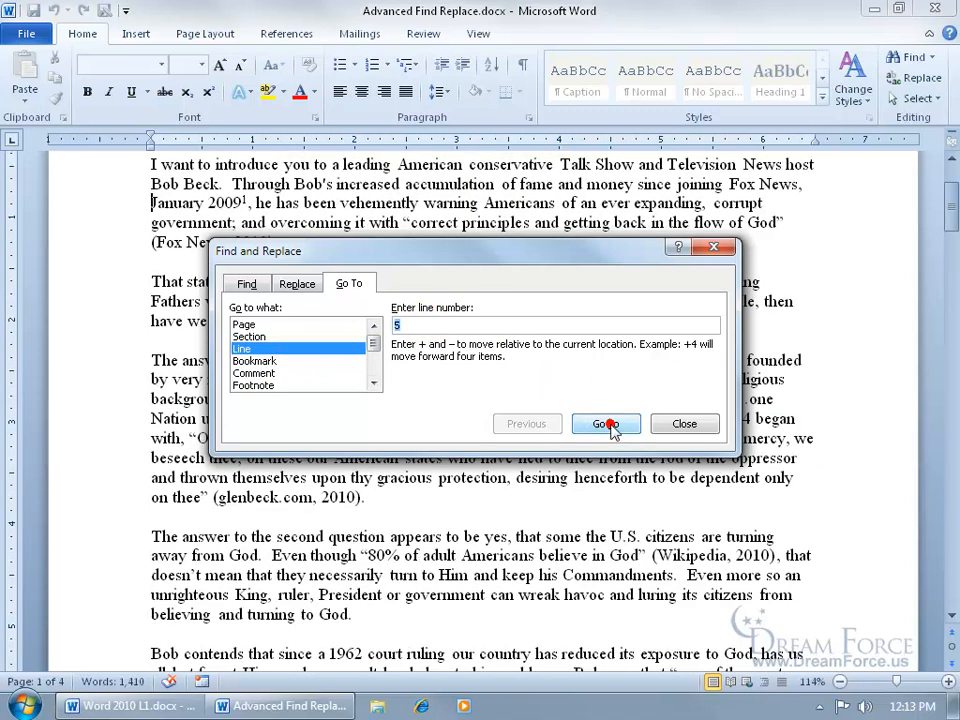
Step: Use Go To with Page as the target to jump to page 2
left_click(244, 325)
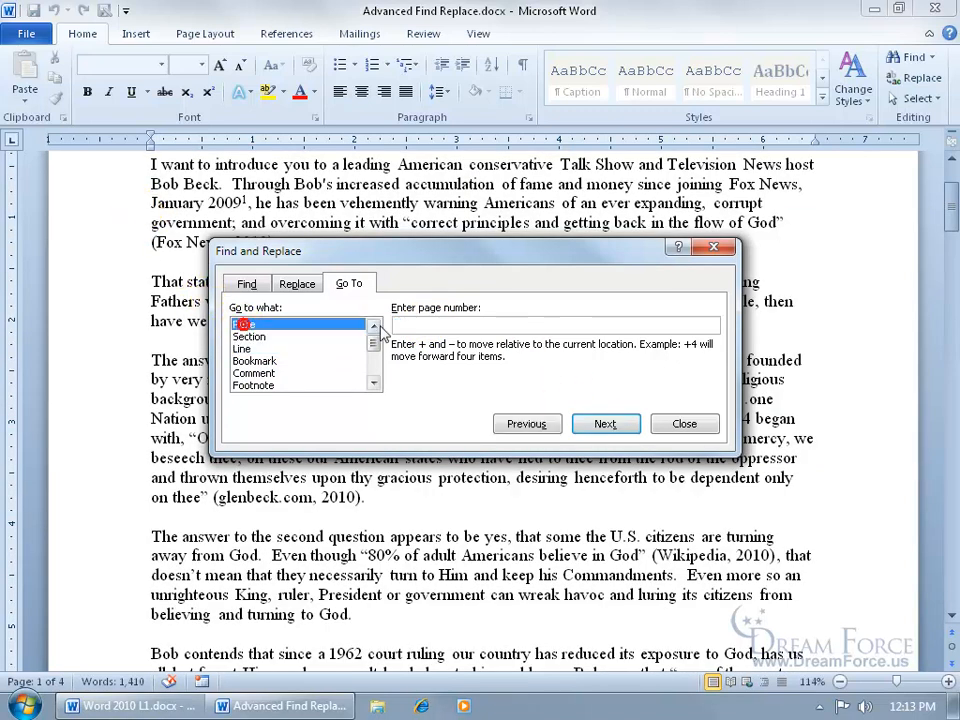
type("2")
left_click(604, 424)
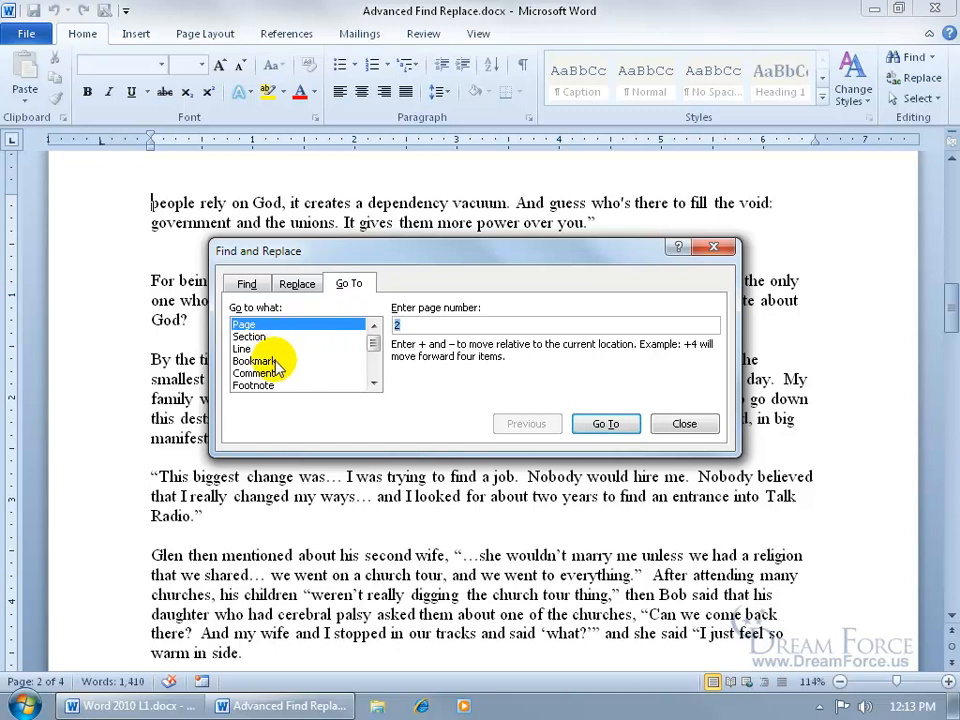
Step: Choose Bookmark as the Go To target and look through the Find, Replace and Go To settings
left_click(373, 384)
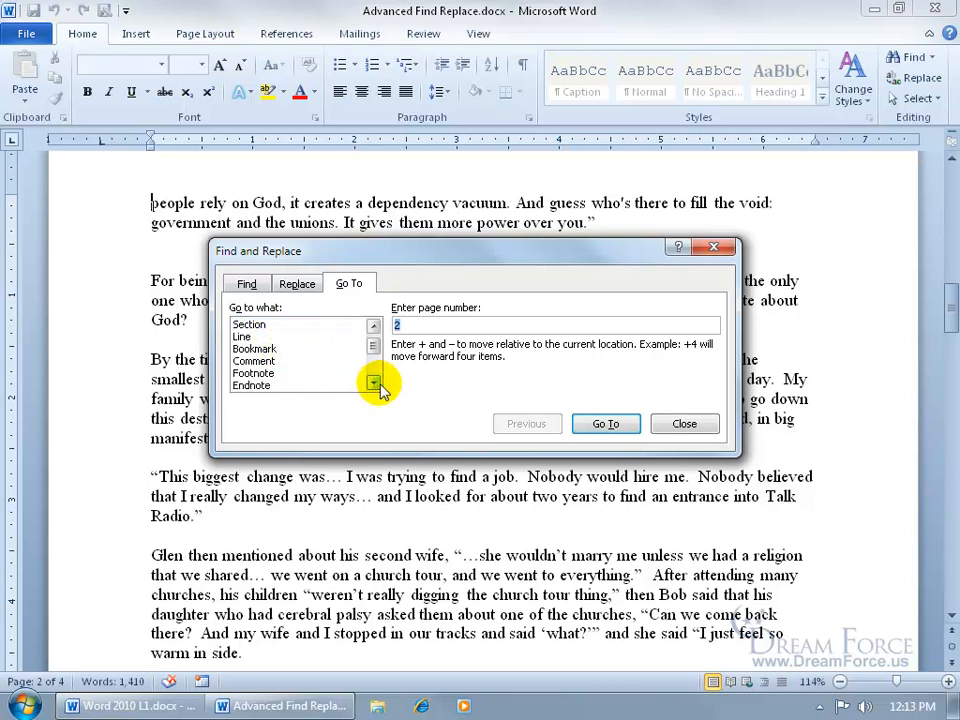
left_click(262, 348)
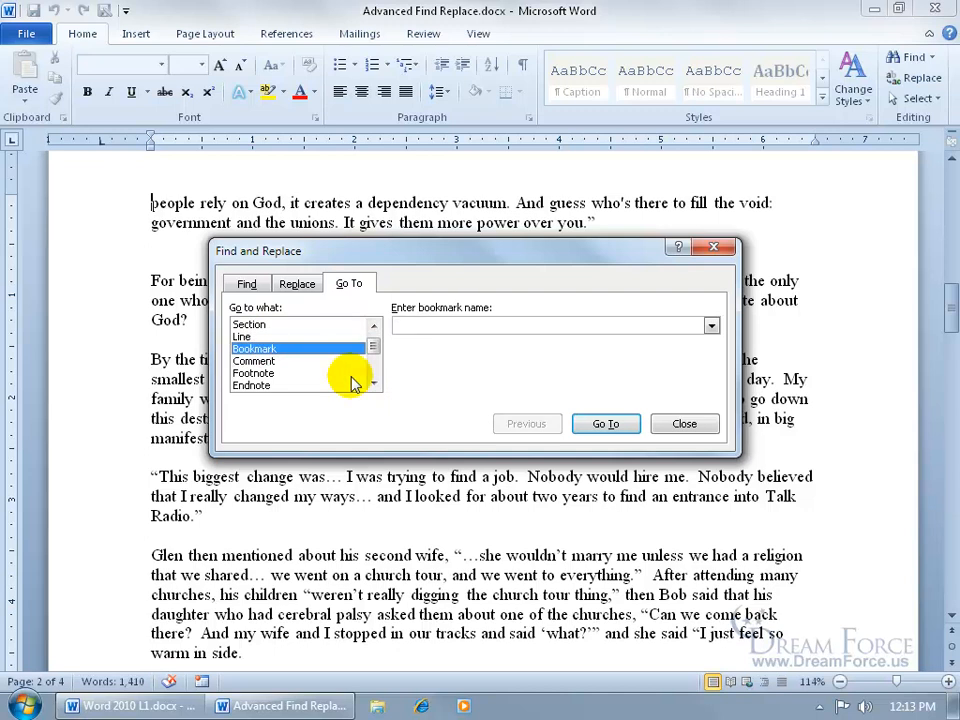
left_click(660, 423)
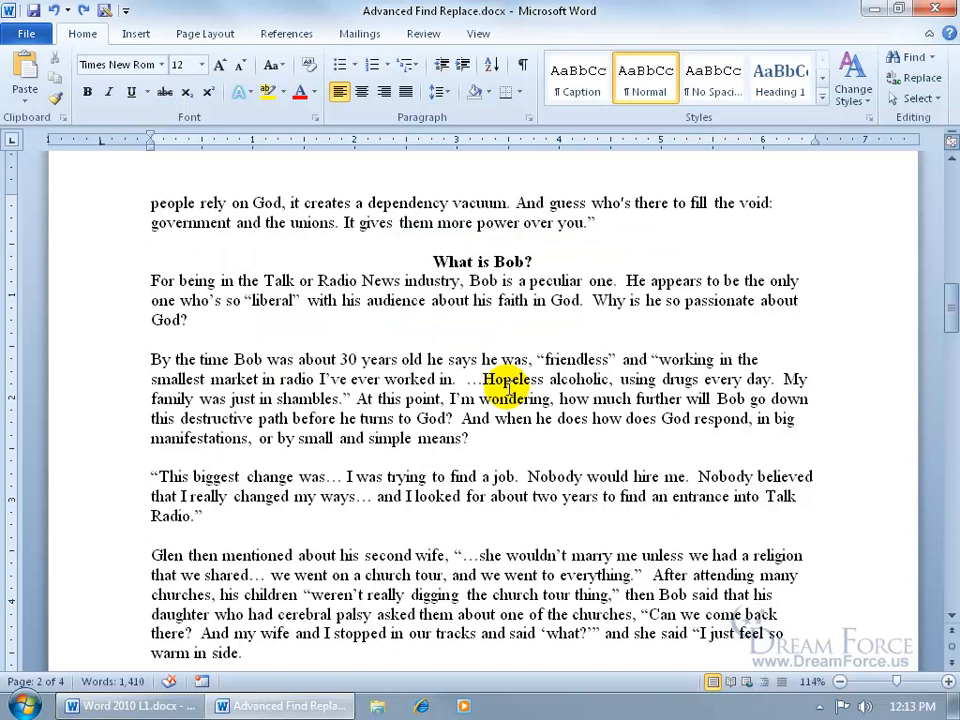
key("ctrl+g")
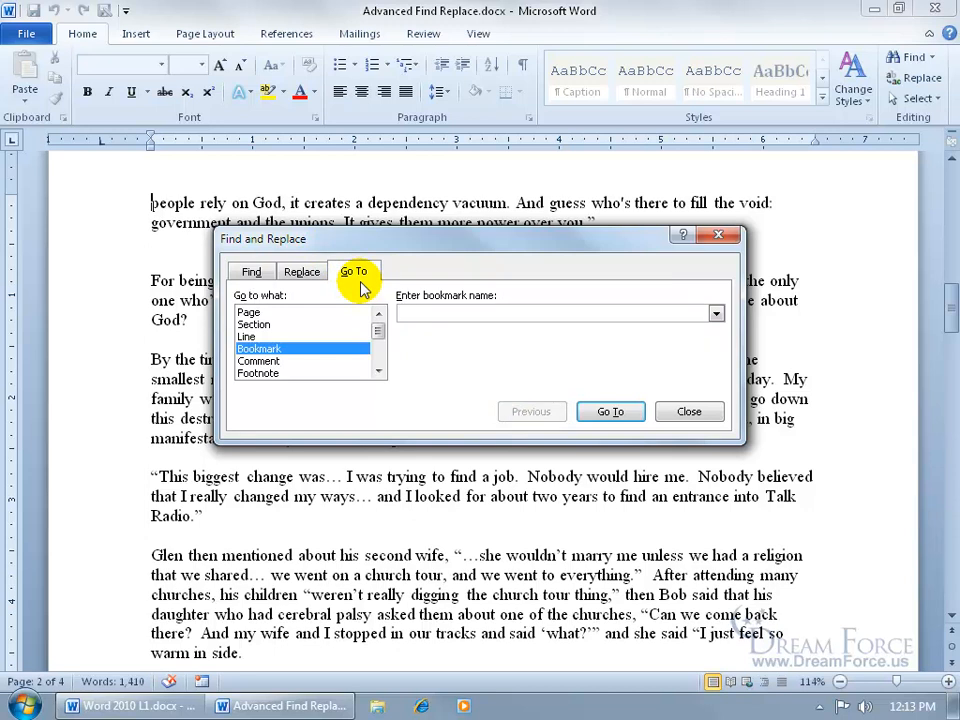
left_click(250, 271)
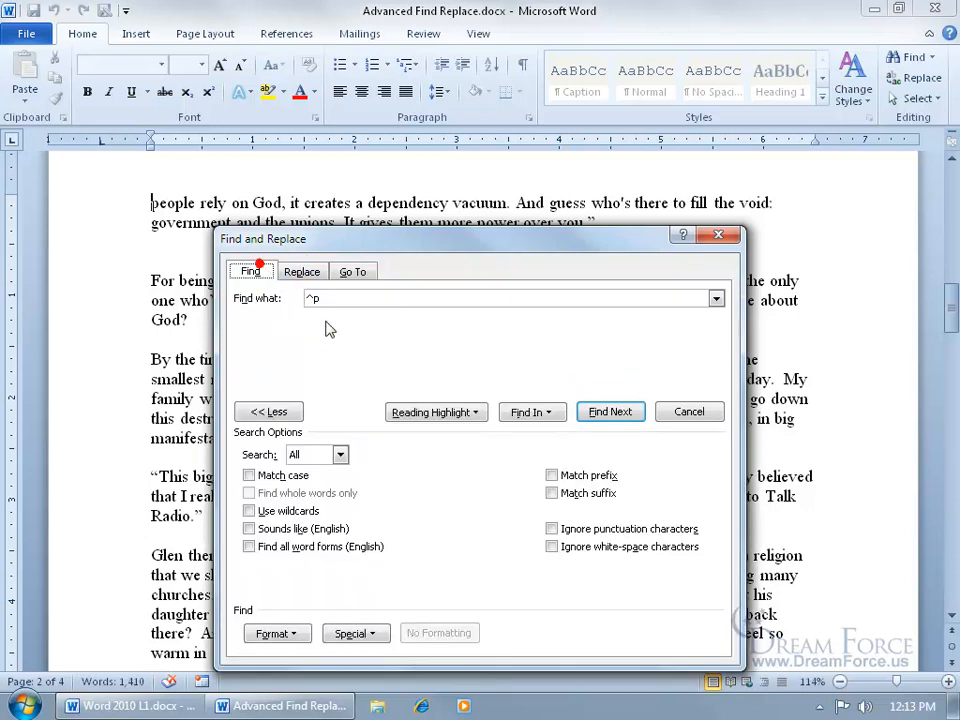
left_click(302, 272)
left_click(356, 271)
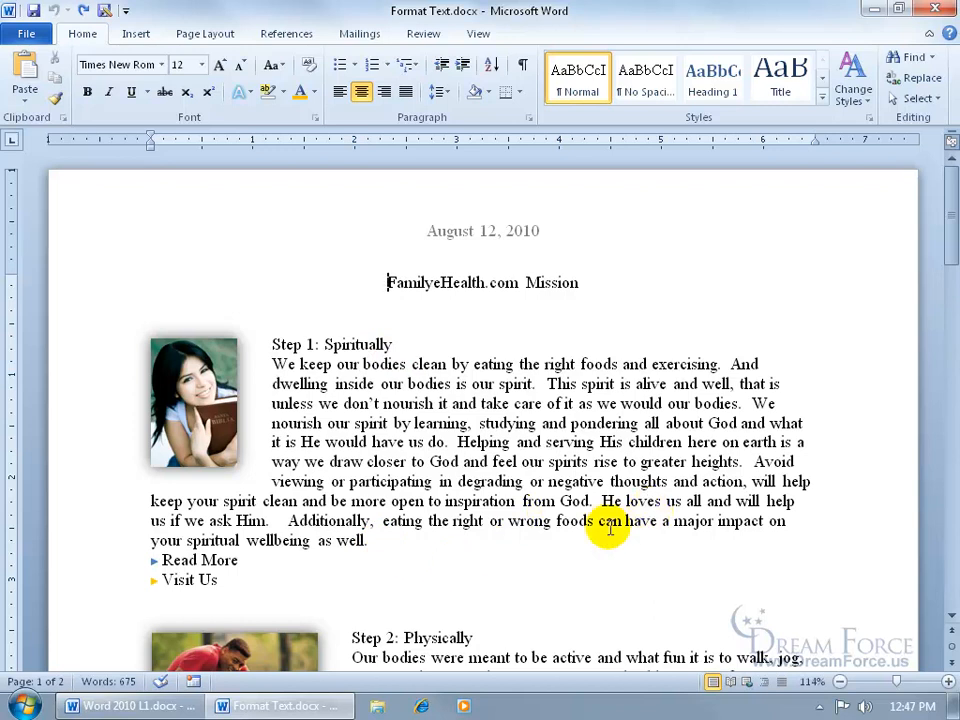
Step: Select the "Step 1: Spiritually" heading without its paragraph mark, showing the formatting marks only while selecting
left_click_drag(273, 344, 393, 343)
left_click_drag(275, 349, 397, 347)
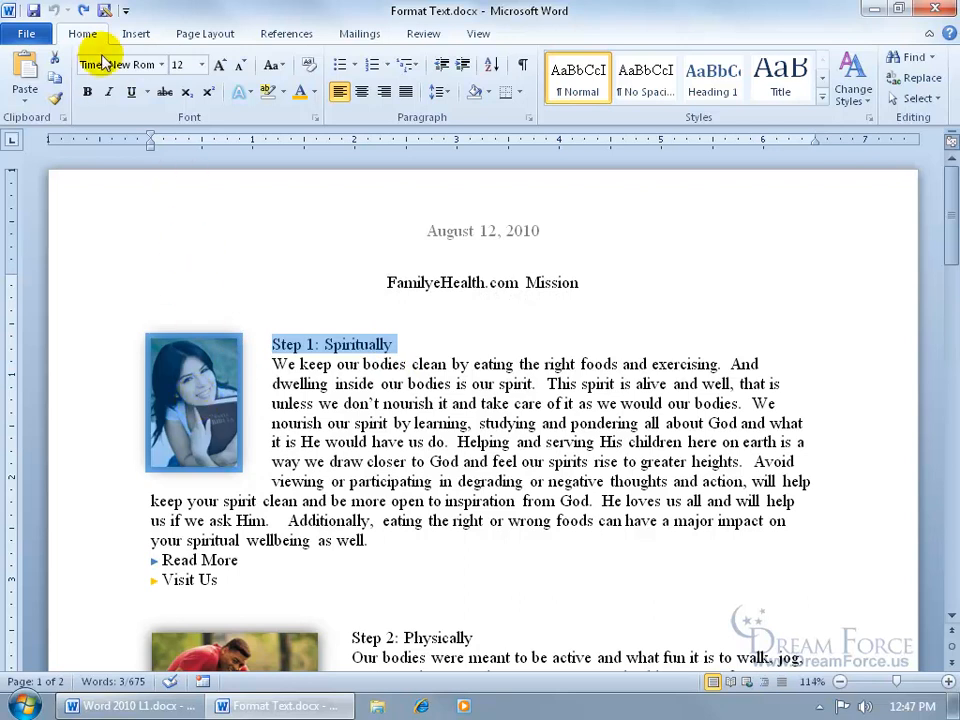
left_click(522, 64)
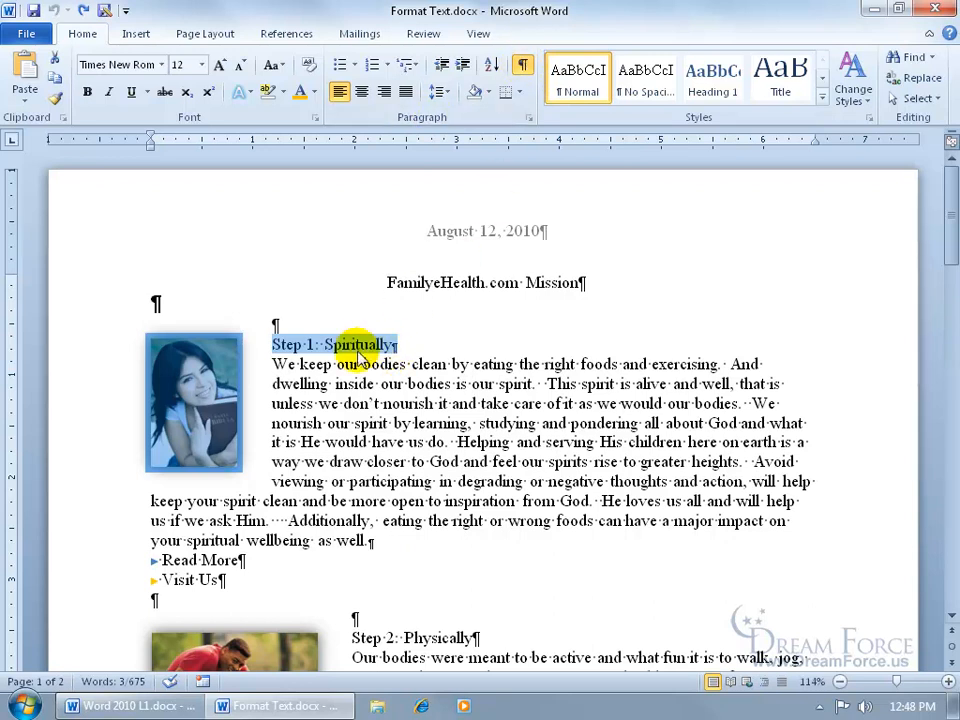
left_click(272, 343)
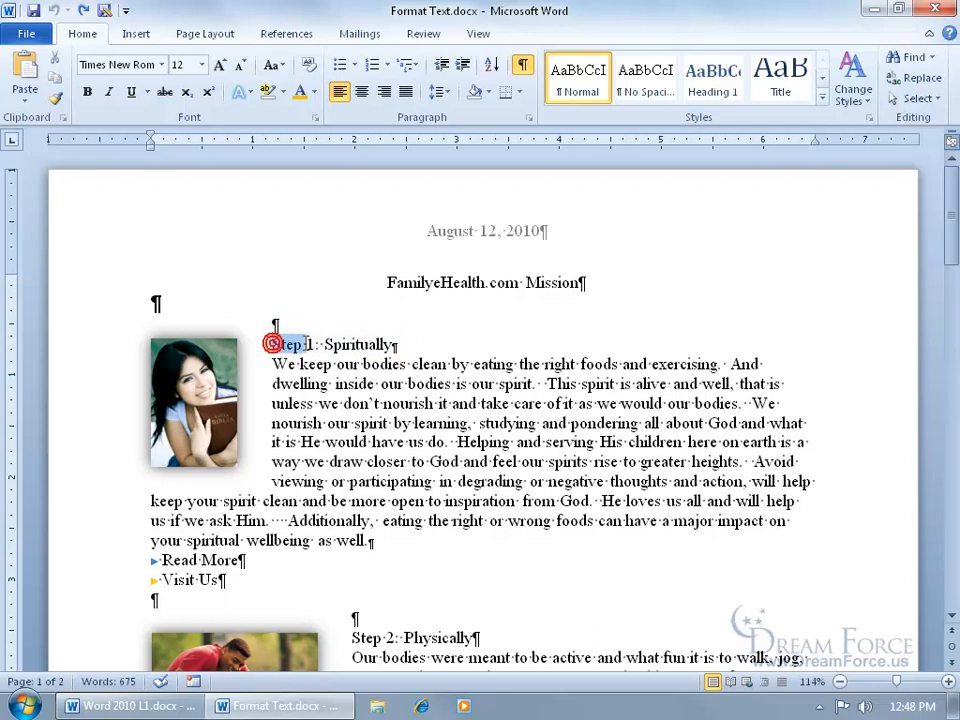
left_click_drag(272, 343, 386, 337)
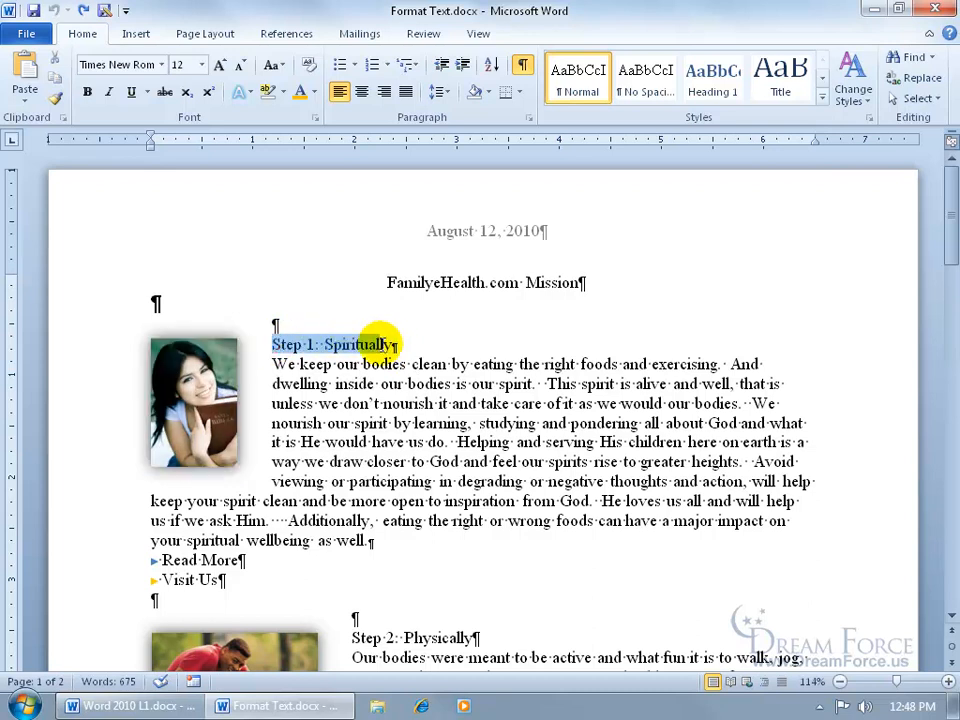
left_click_drag(380, 343, 388, 345)
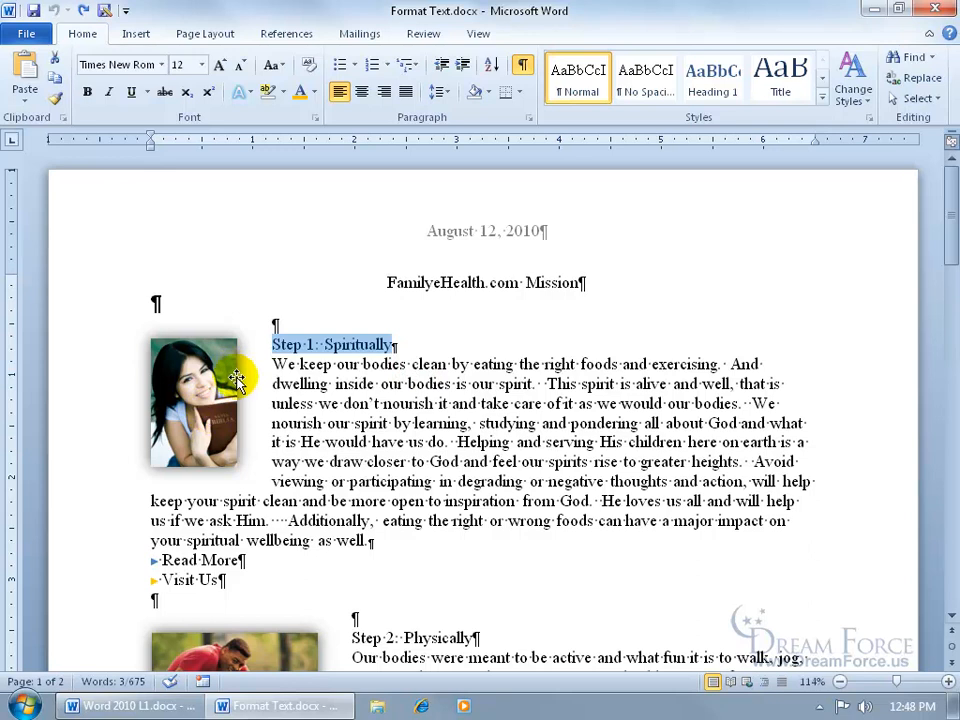
left_click(522, 64)
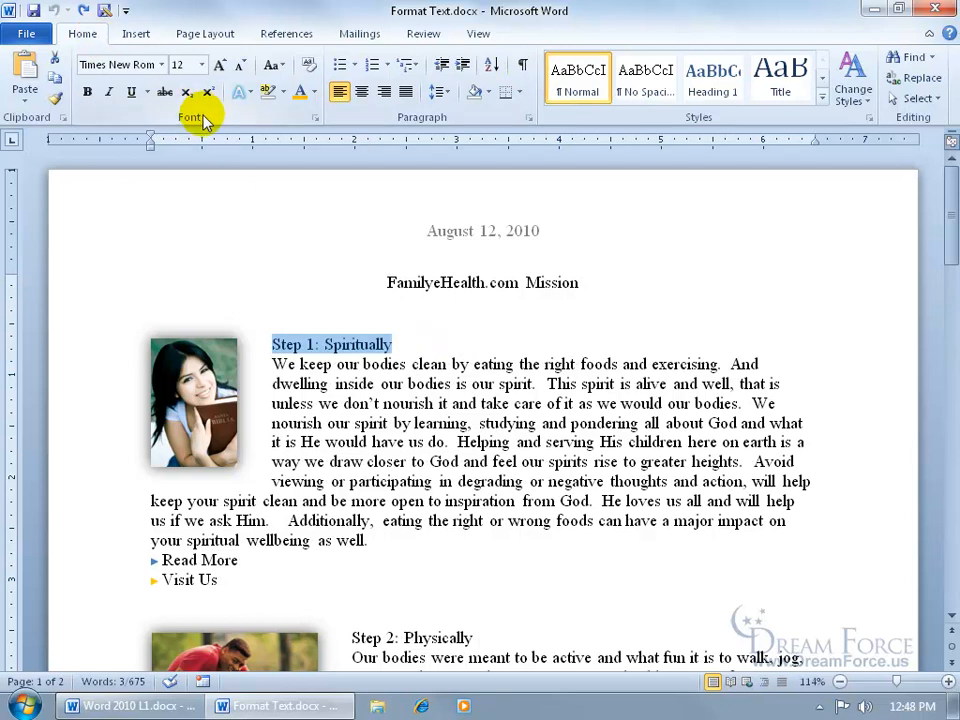
Step: Format the "Step 1: Spiritually" heading as bold, italic and underlined with a red font color
left_click(87, 91)
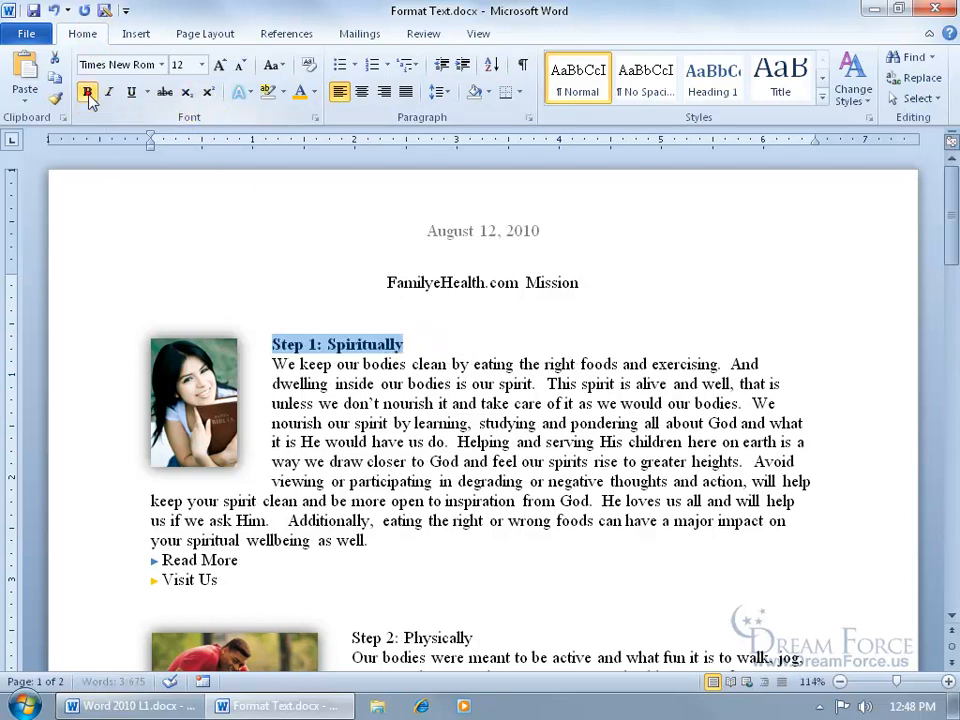
right_click(329, 346)
left_click(367, 314)
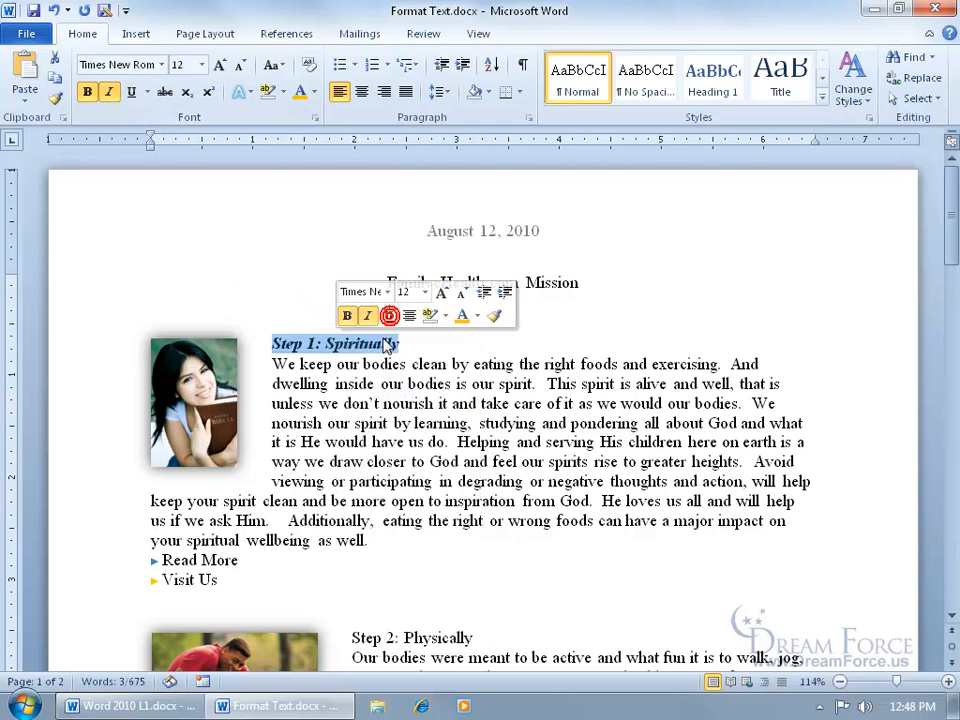
left_click(389, 316)
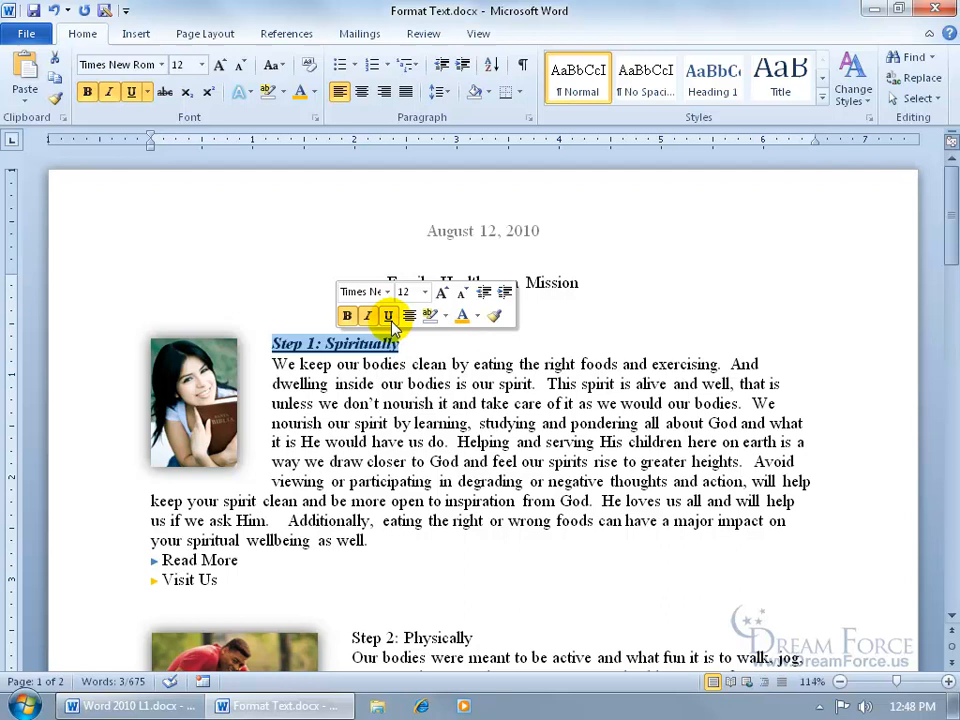
left_click(477, 317)
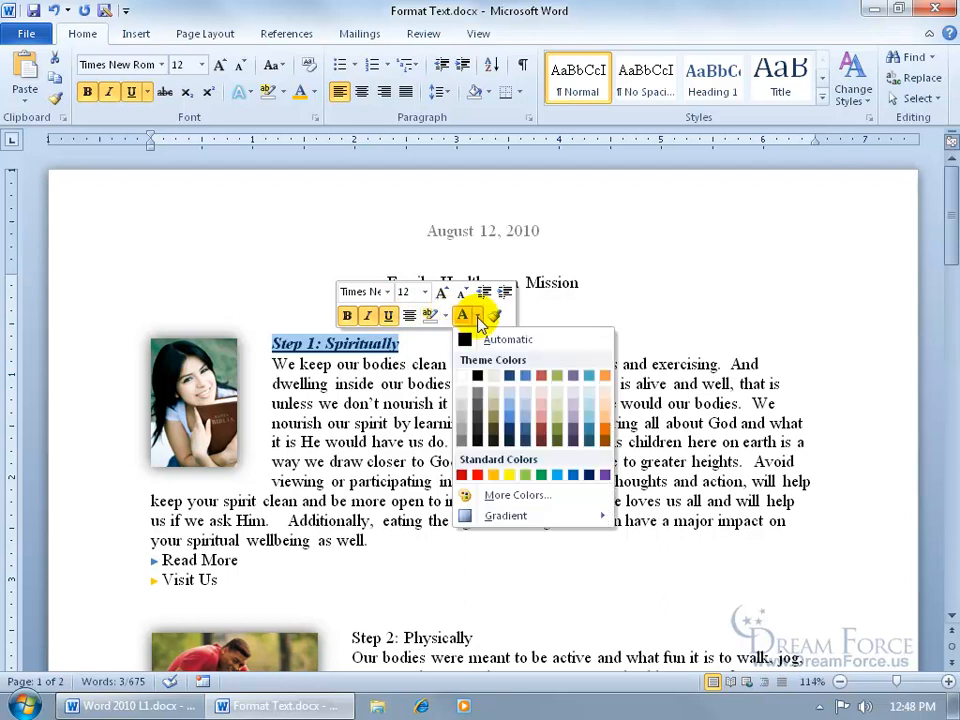
left_click(477, 474)
left_click(420, 348)
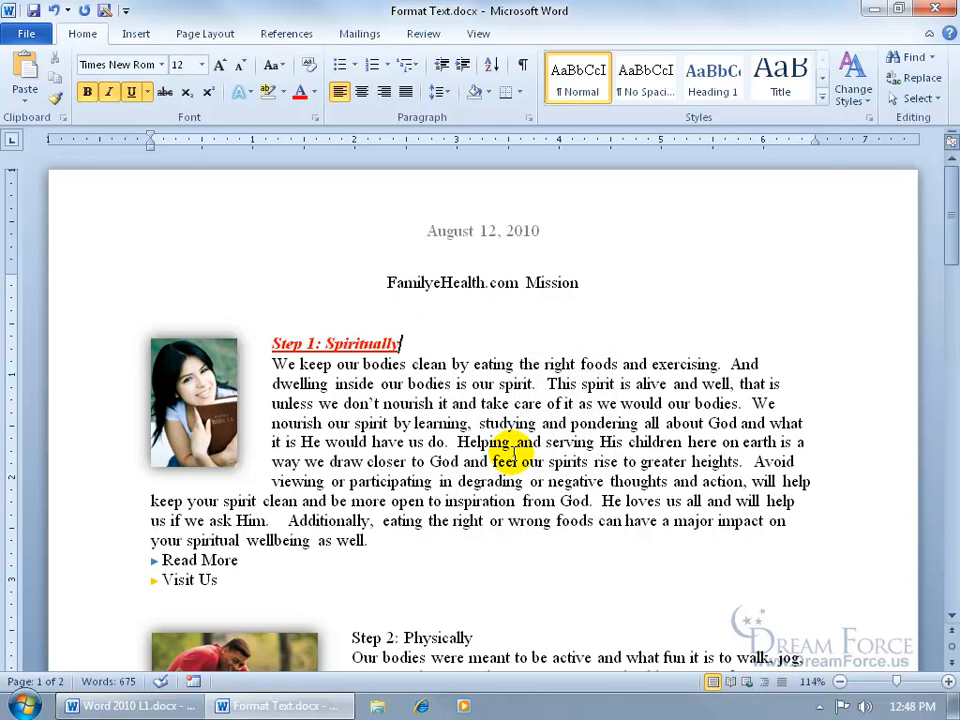
Step: Set the "Step 1: Spiritually" heading to the Comic Sans MS font at size 14
left_click_drag(273, 343, 397, 343)
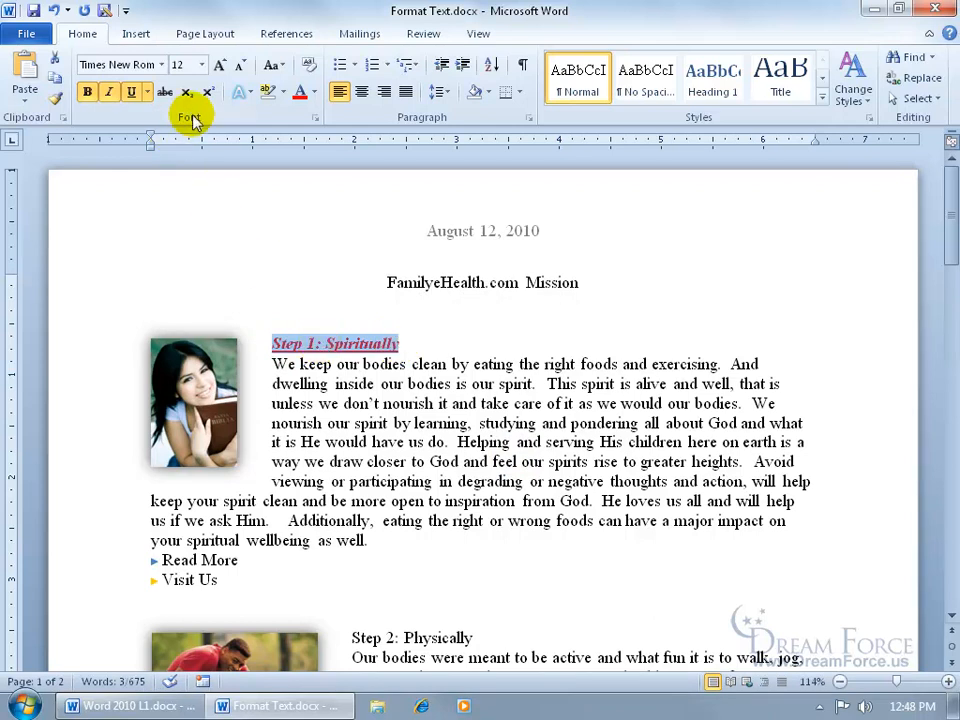
left_click(162, 66)
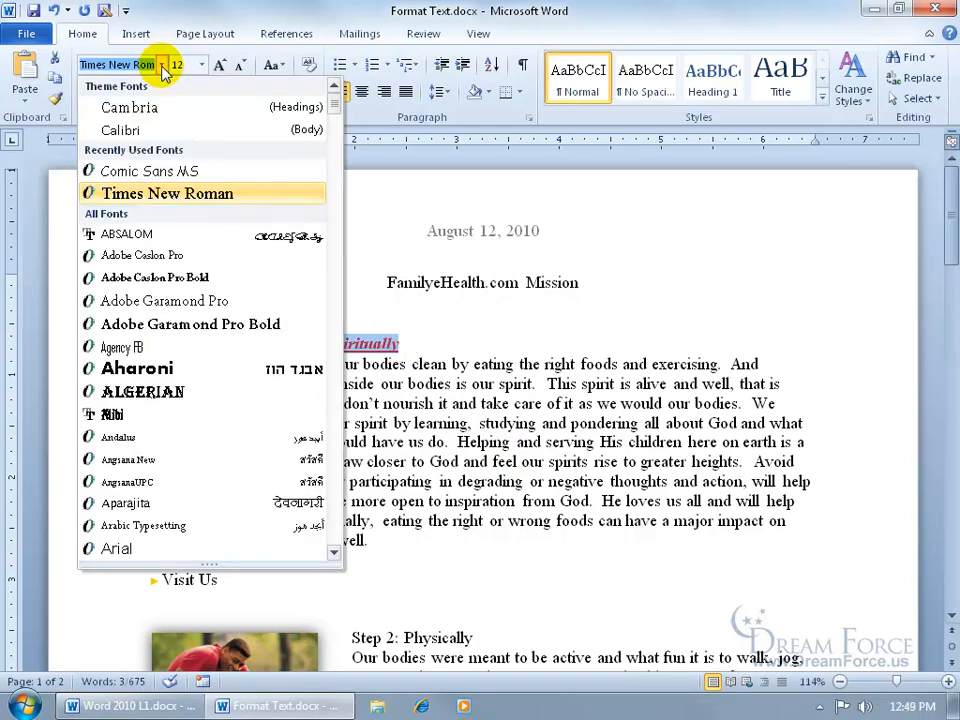
type("Comic Sans MS")
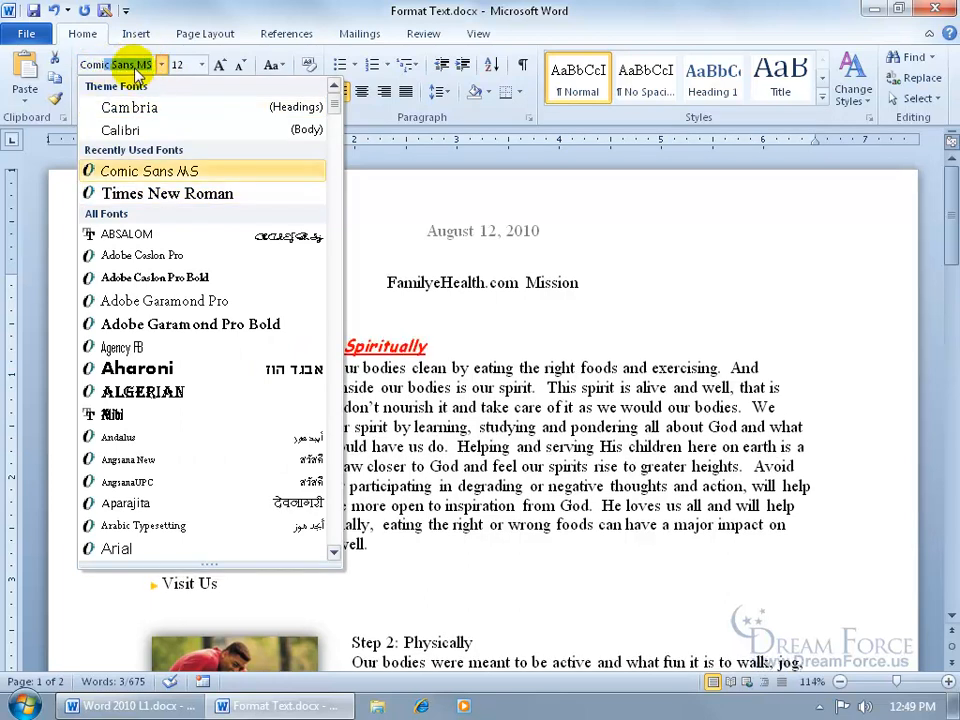
key("Tab")
type("14")
key("Return")
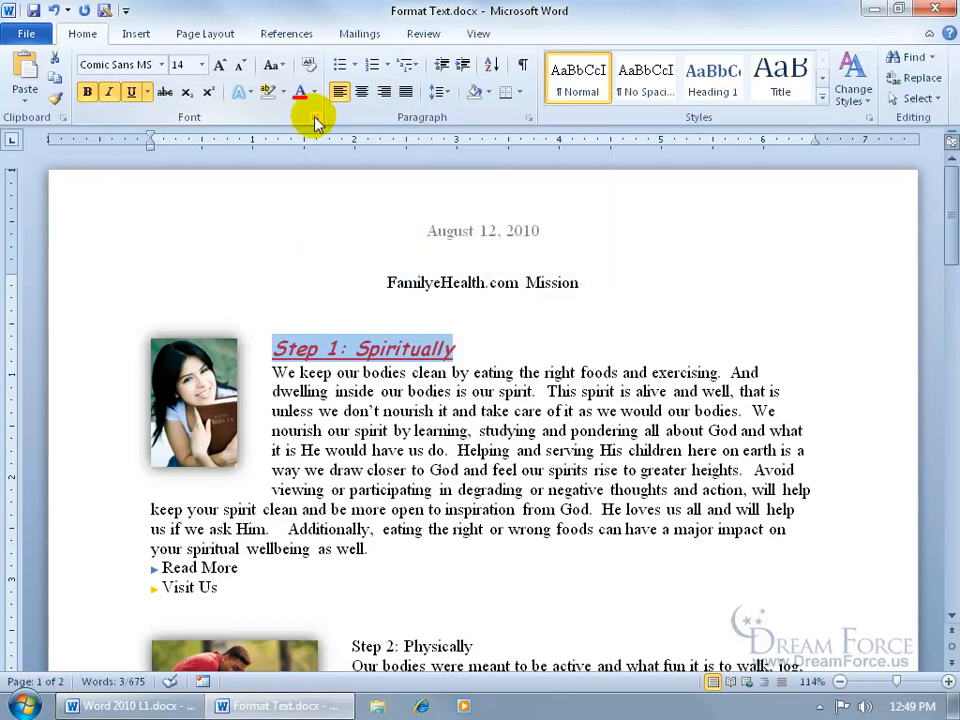
Step: Apply the All caps effect and a purple underline color to the "Step 1: Spiritually" heading
left_click(313, 119)
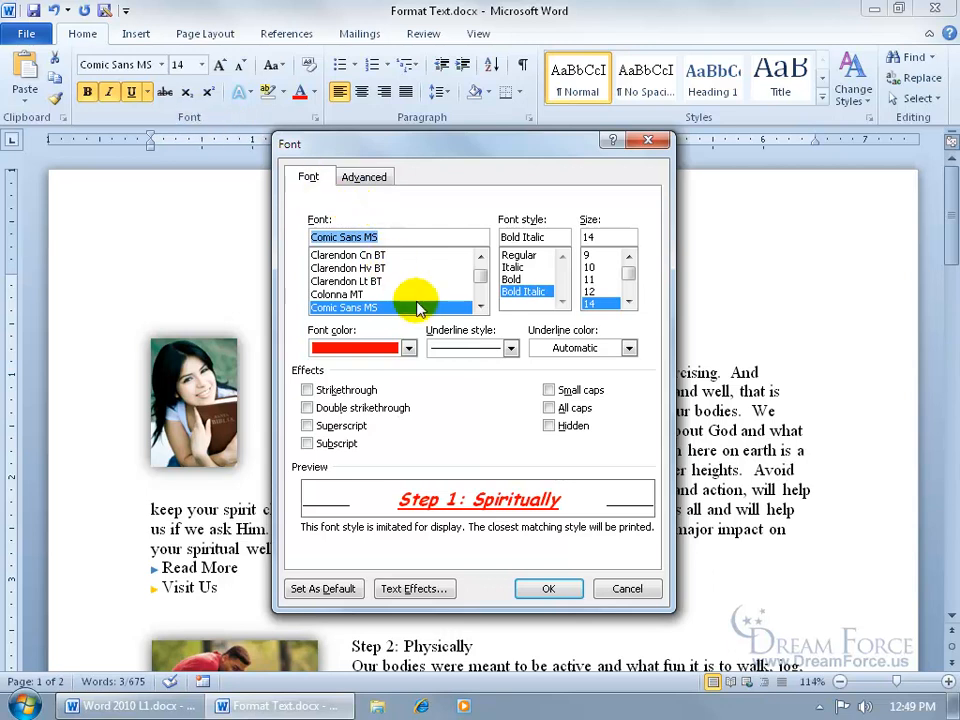
left_click(549, 408)
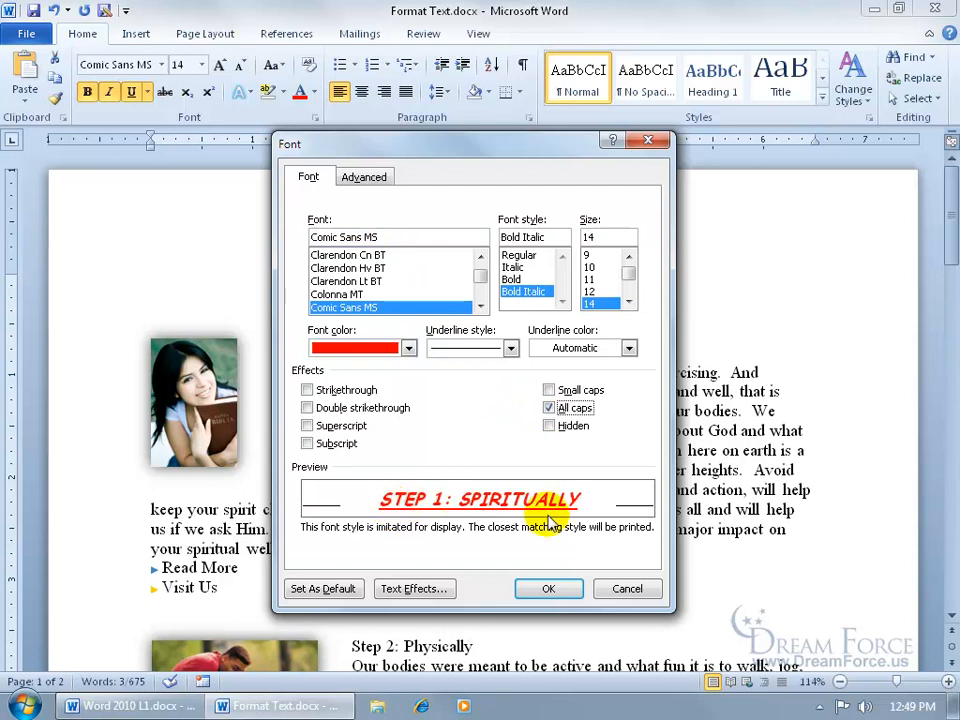
left_click(628, 348)
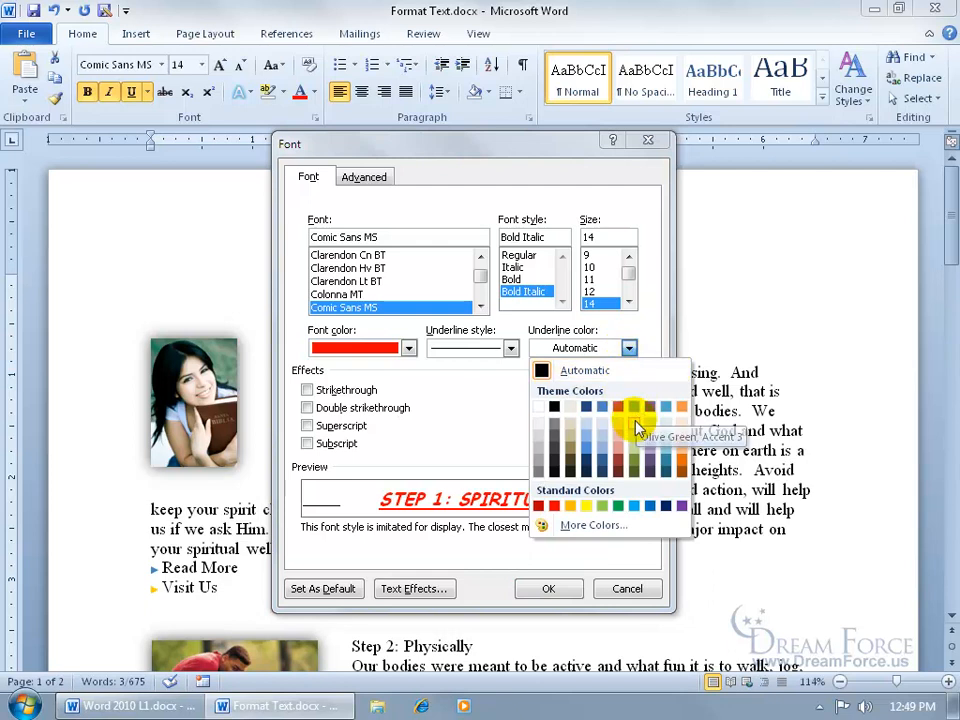
left_click(681, 505)
left_click(560, 408)
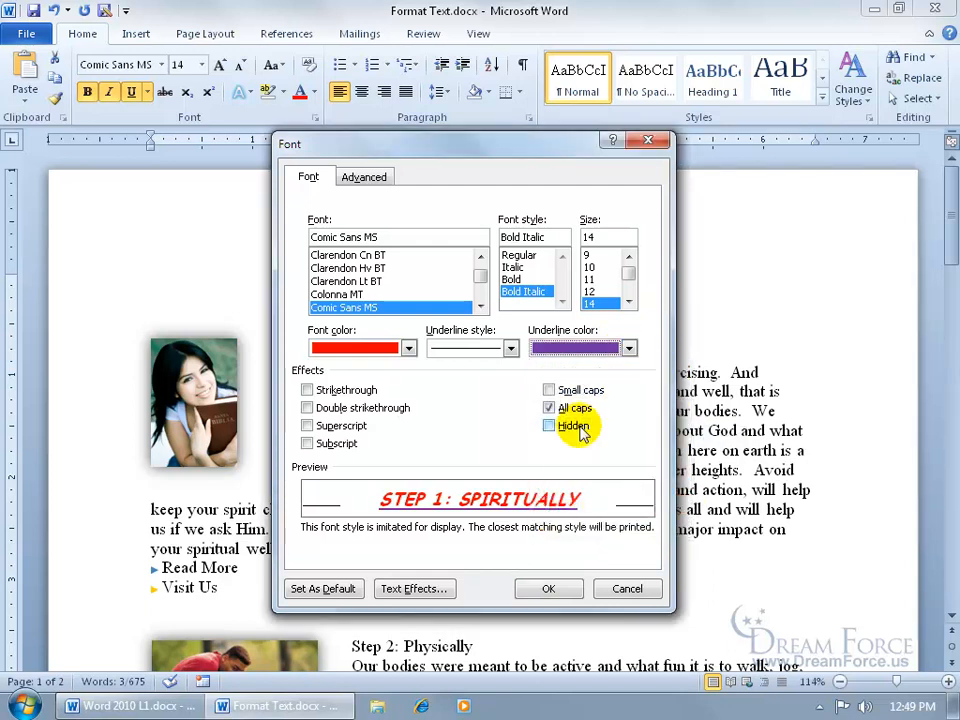
Step: Try Expanded character spacing for the "Step 1: Spiritually" heading, and settle on Condensed by 1.1 pt
left_click(356, 180)
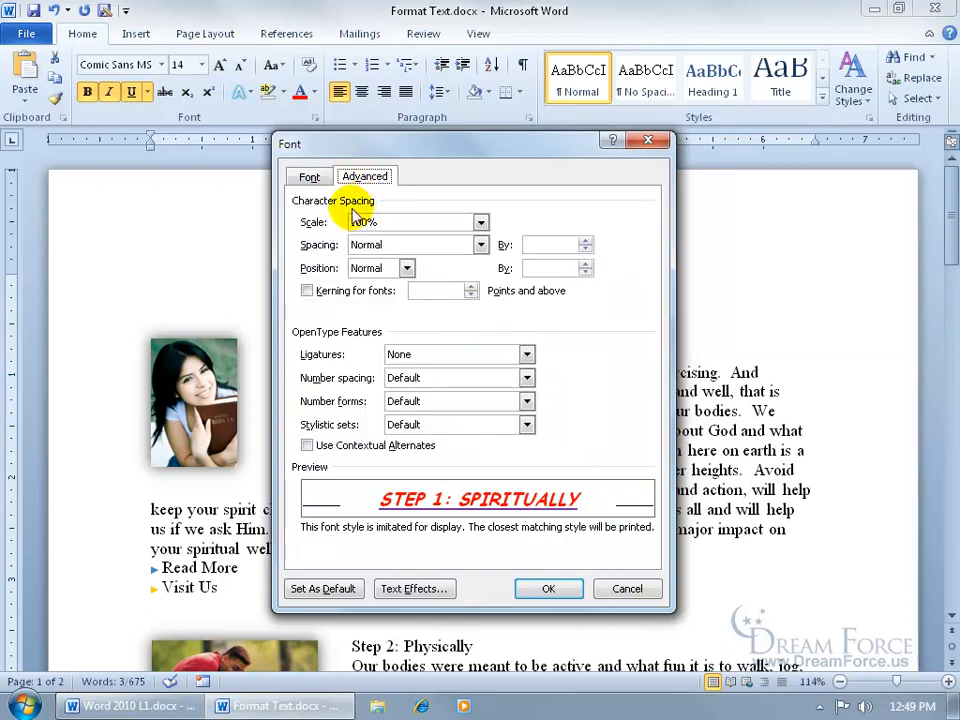
left_click(480, 245)
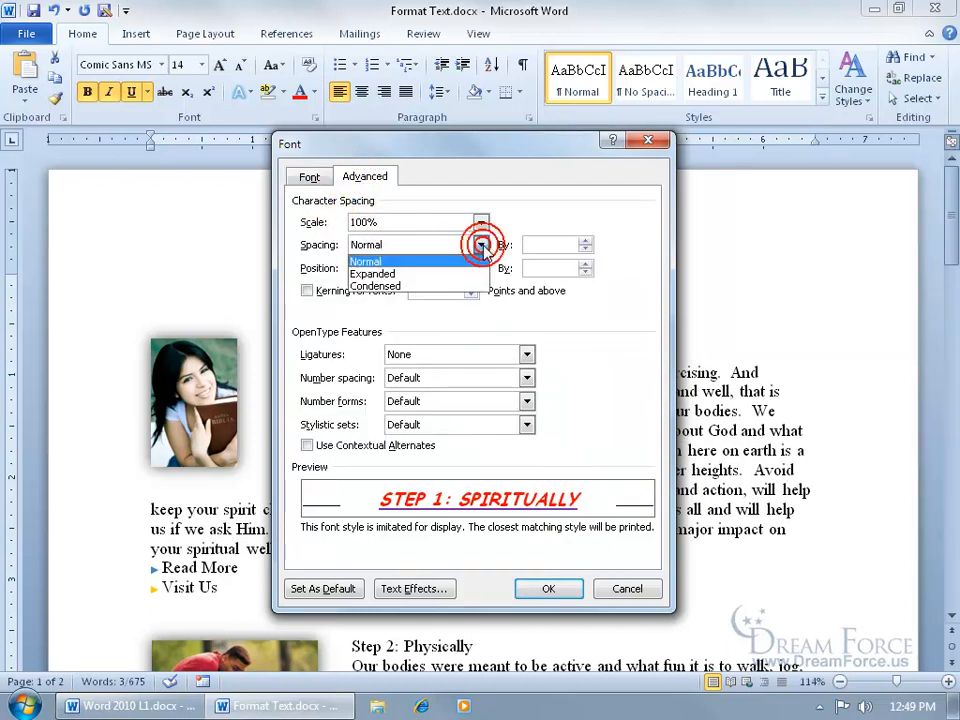
left_click(469, 270)
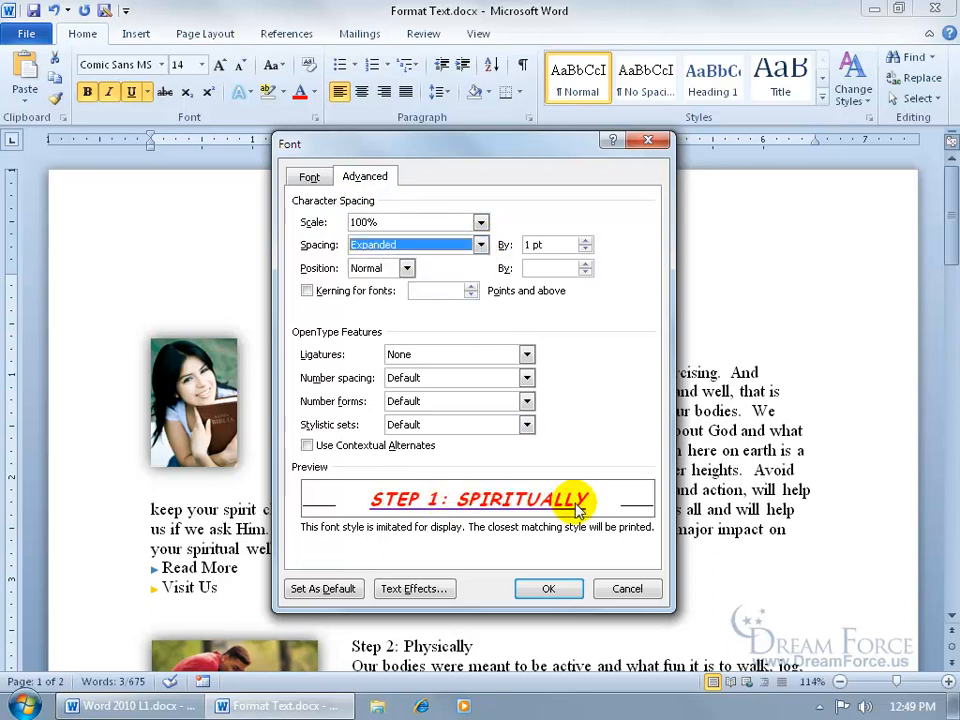
left_click(480, 245)
left_click(465, 286)
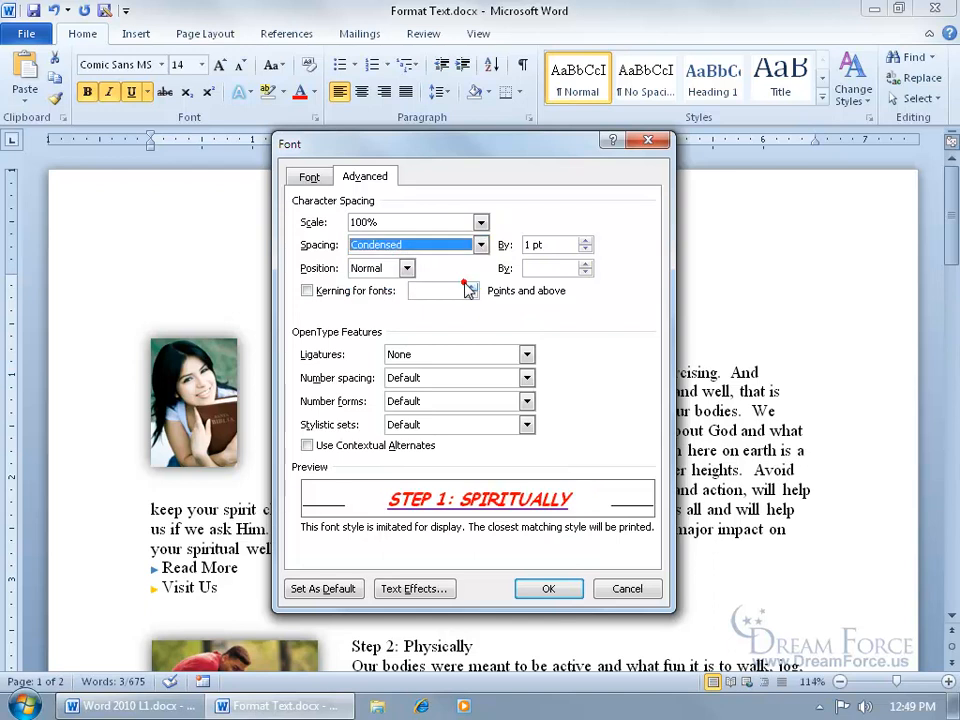
left_click(585, 250)
left_click(585, 242)
left_click(585, 242)
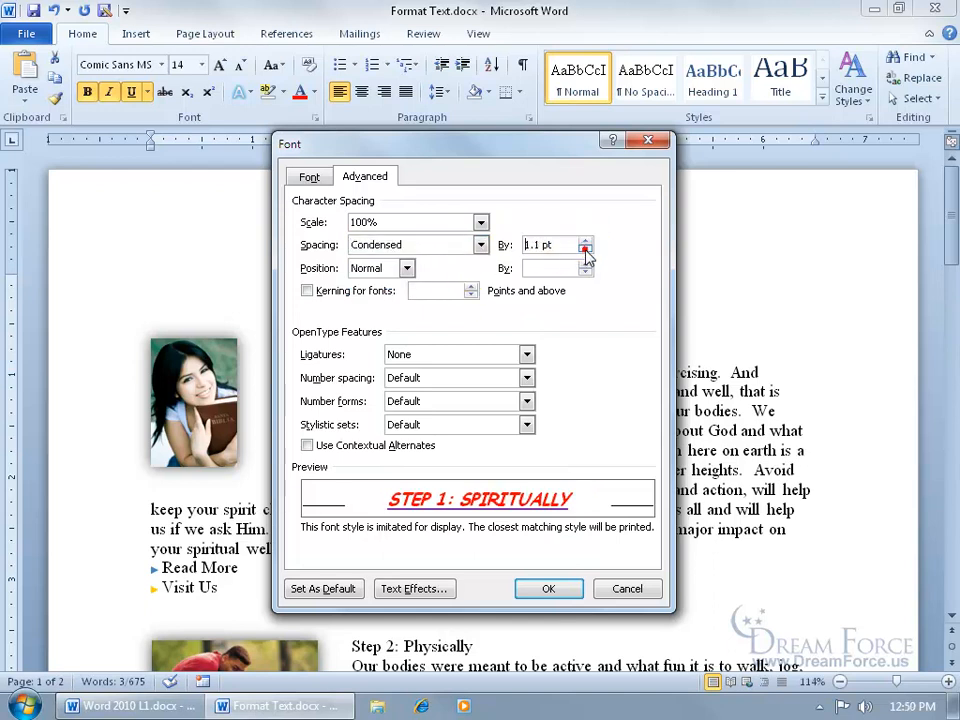
Step: Add the third inner shadow preset from the first row to the Step 1 heading, and apply all the font settings
left_click(440, 587)
left_click(432, 296)
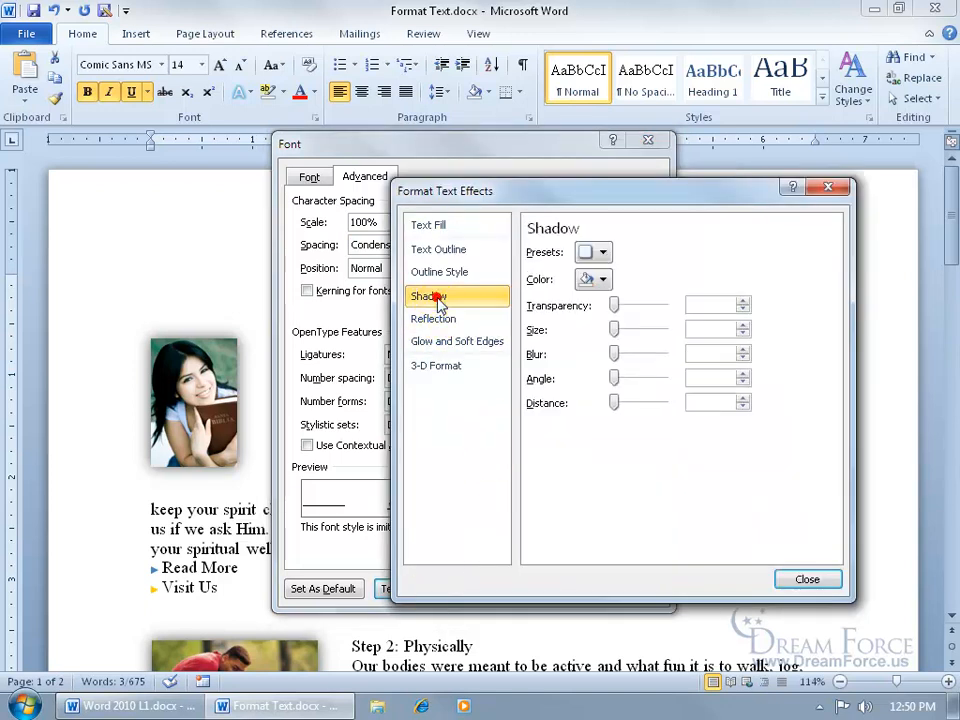
left_click(603, 252)
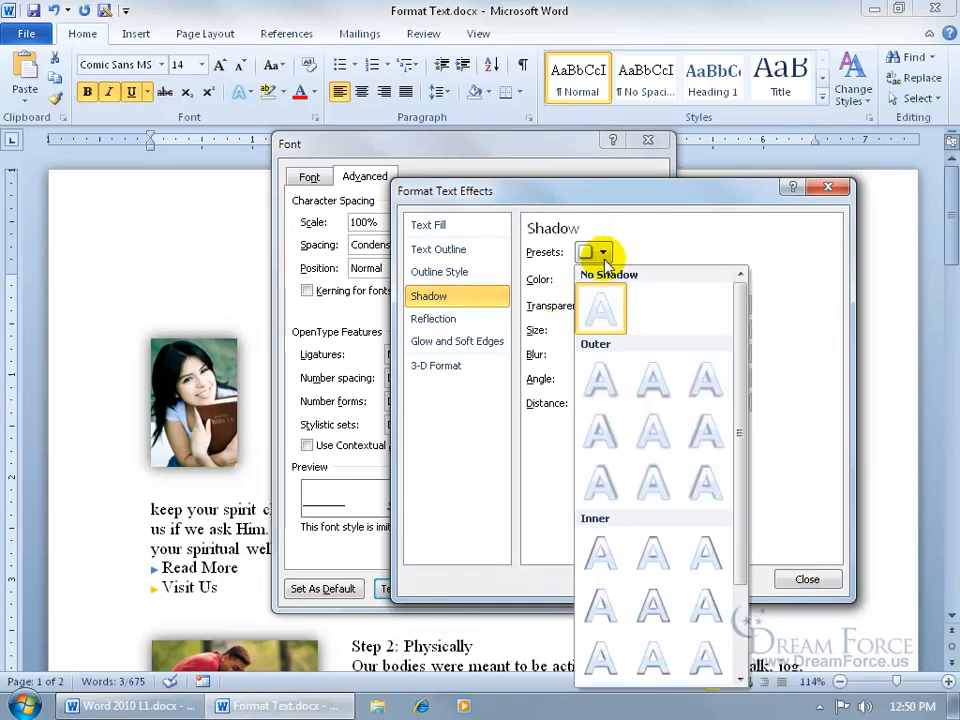
left_click(703, 555)
left_click(809, 580)
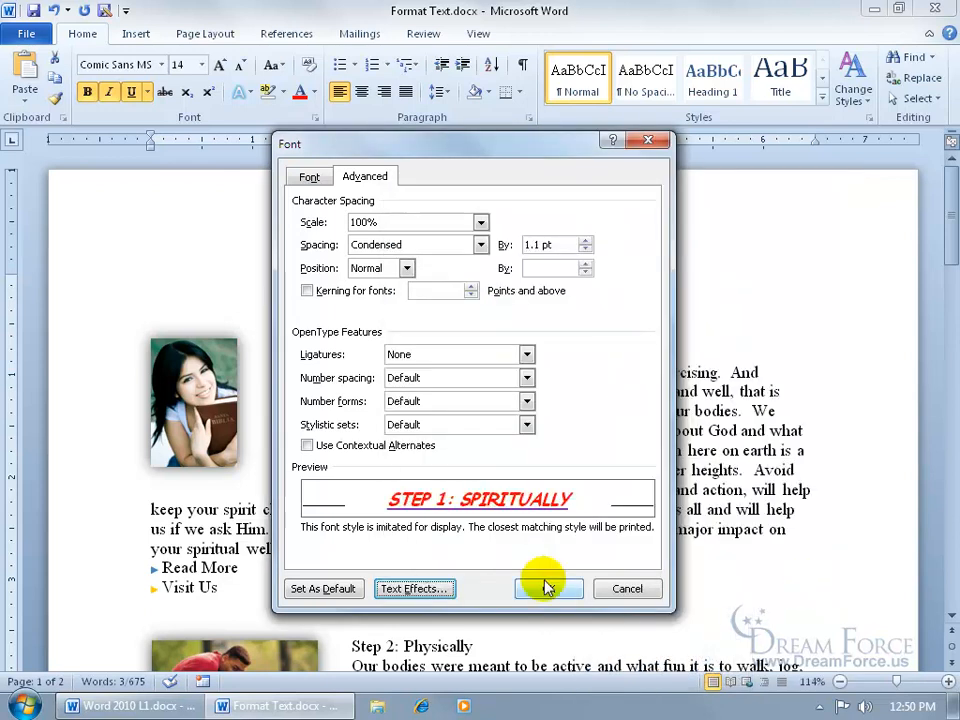
left_click(548, 587)
left_click(505, 380)
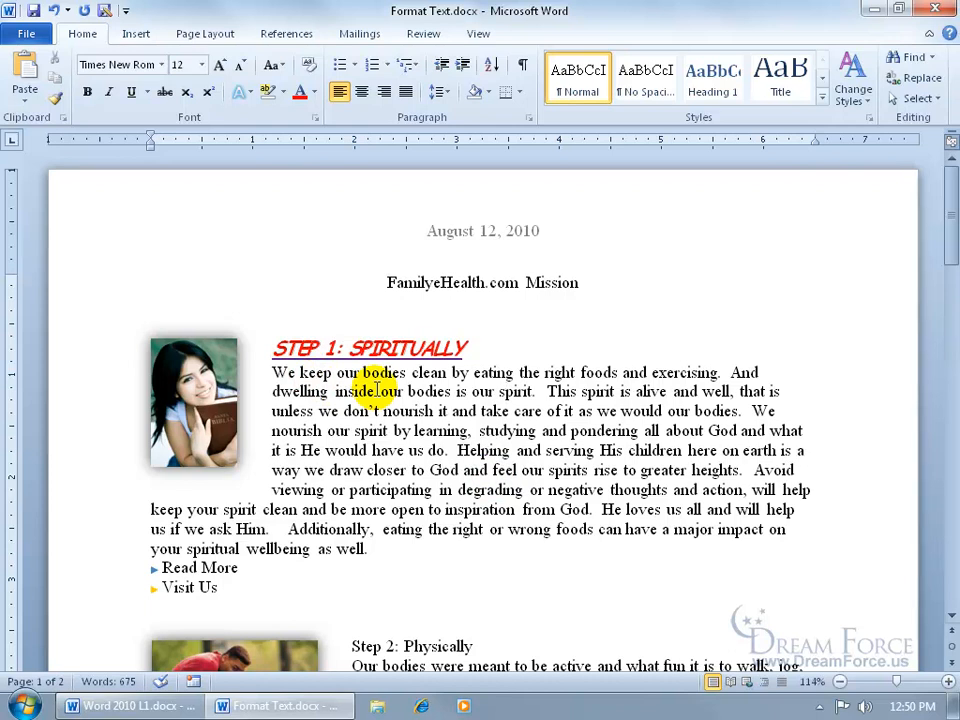
Step: Copy the Step 1 heading's formatting onto the "Step 2: Physically" heading with Format Painter
scroll(377, 403, "down", 1)
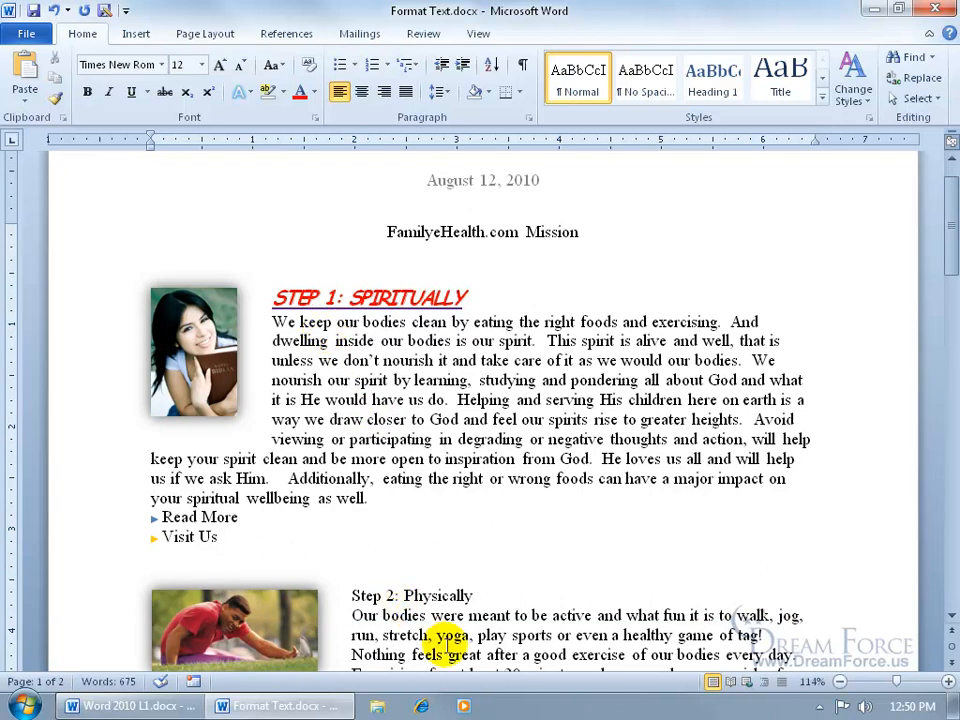
triple_click(349, 596)
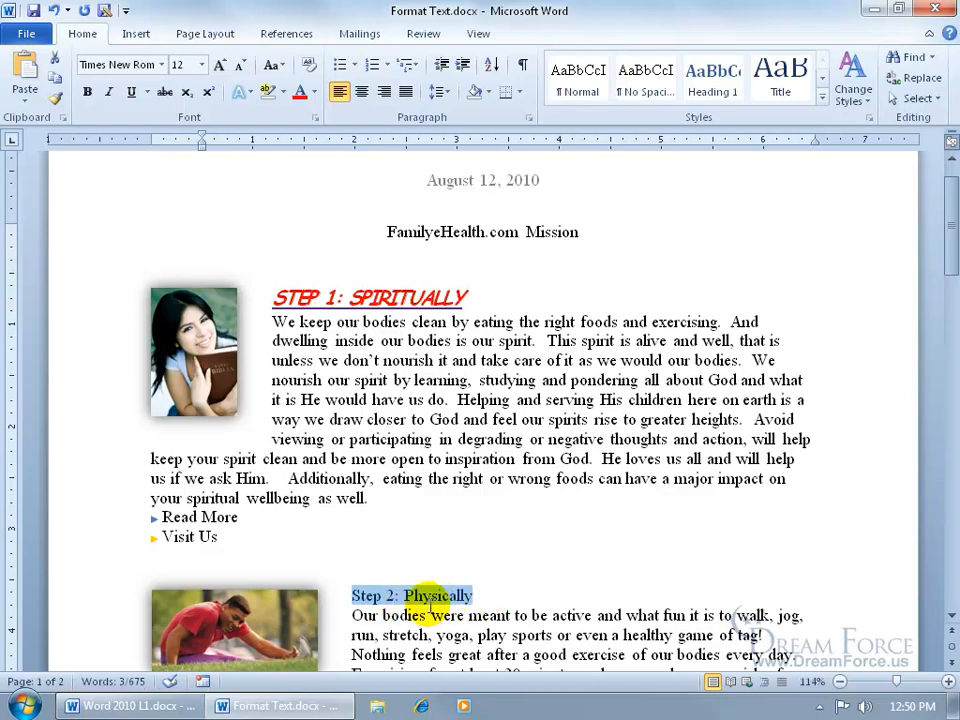
left_click(333, 300)
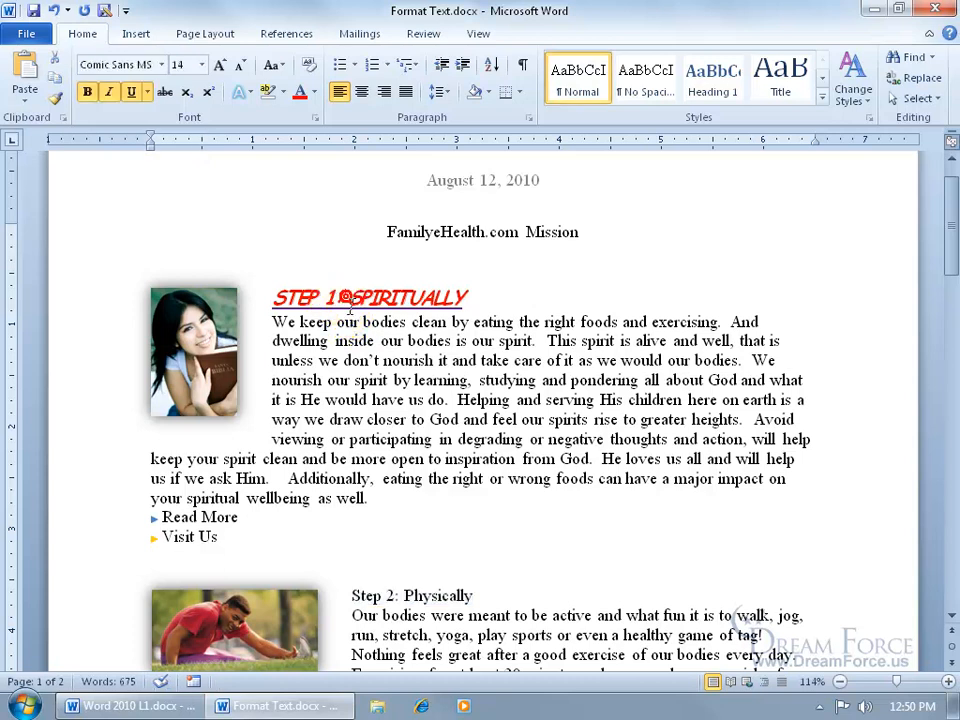
left_click(87, 91)
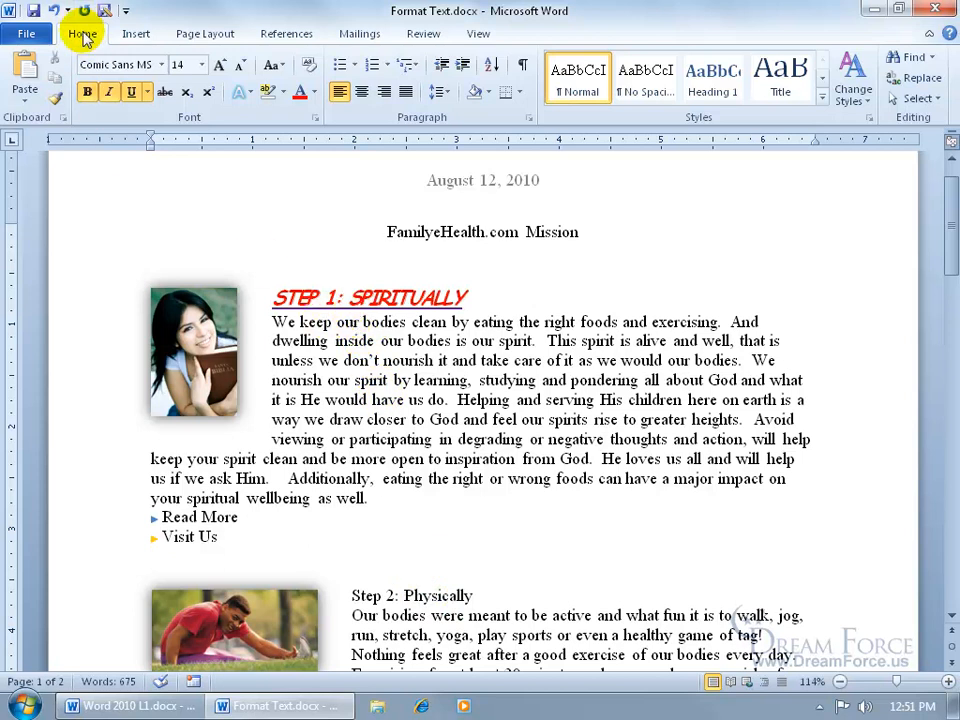
left_click(57, 100)
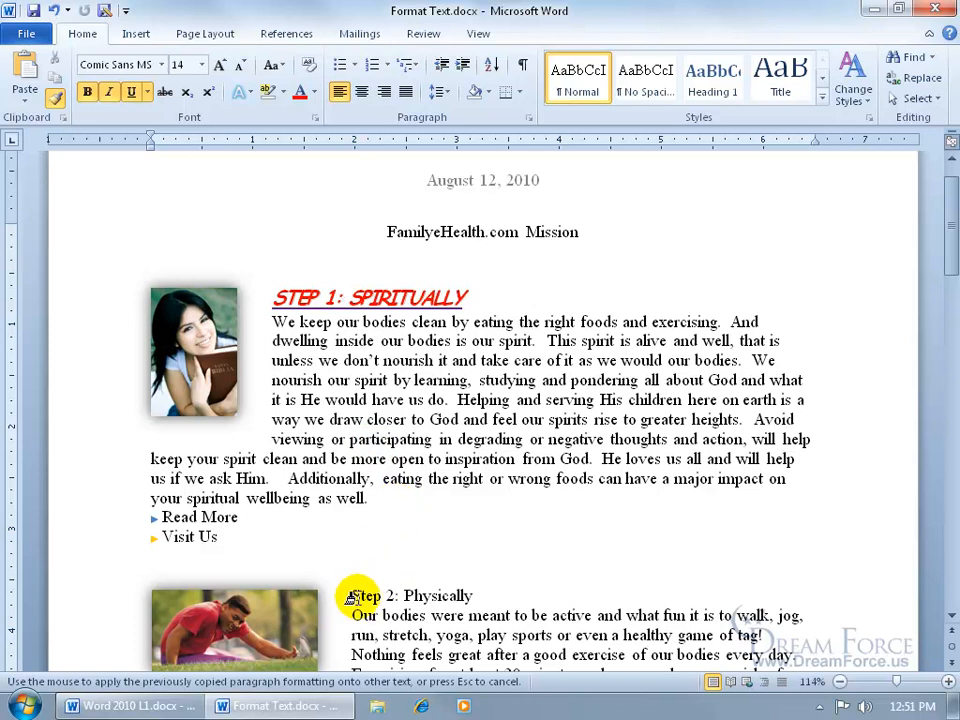
left_click_drag(351, 595, 478, 600)
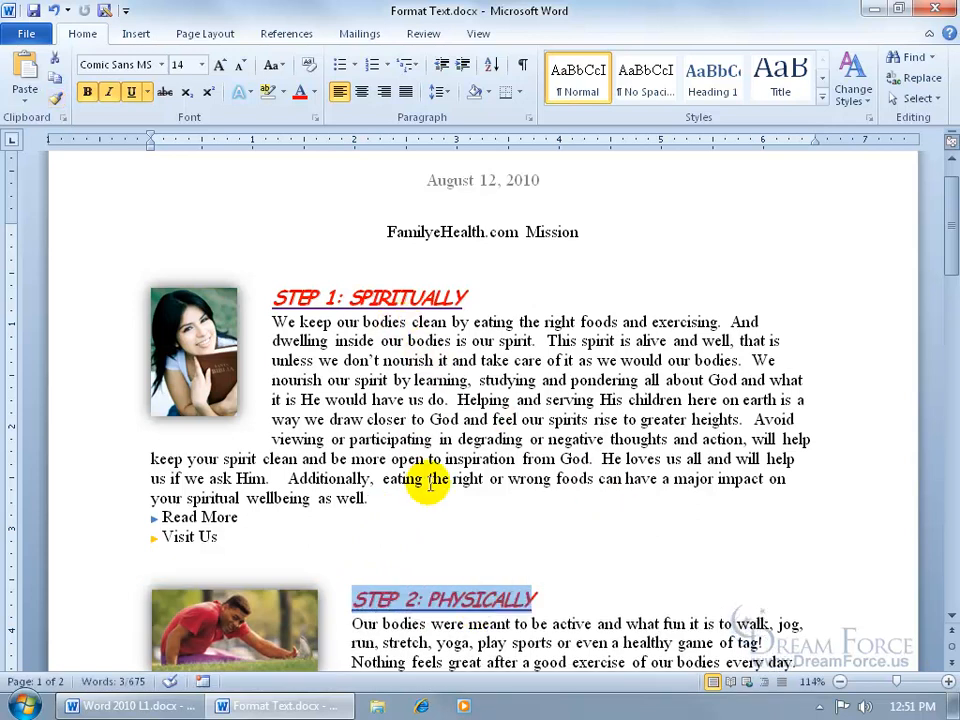
scroll(429, 489, "down", 2)
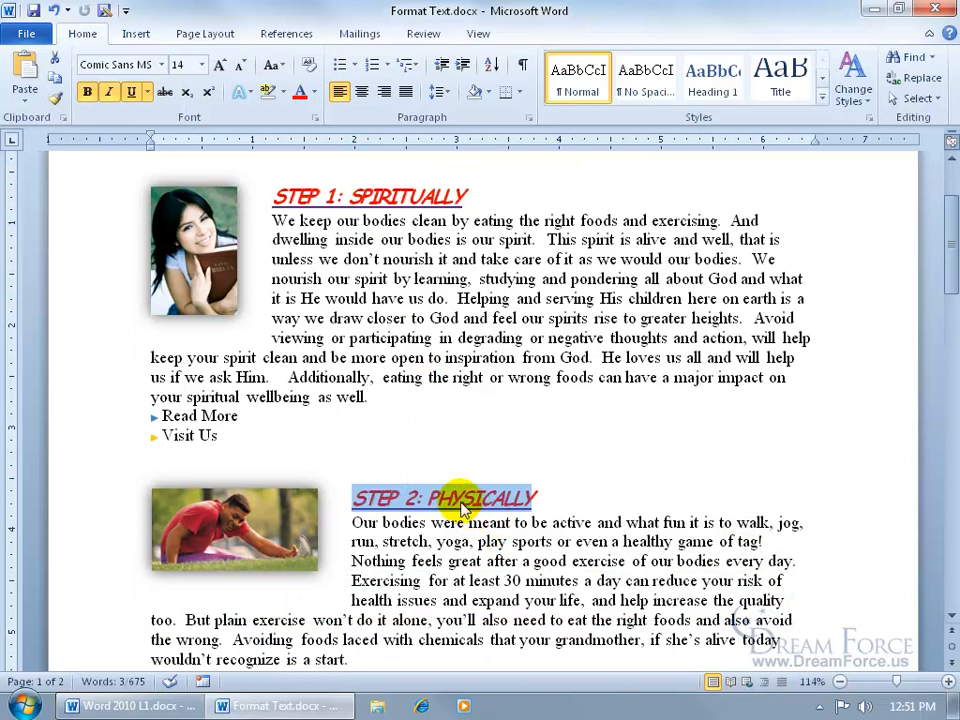
left_click(460, 498)
Step: Paint the Step 2 heading's formatting onto three separate passages of the paragraph below it, keeping Format Painter active throughout
scroll(444, 498, "down", 5)
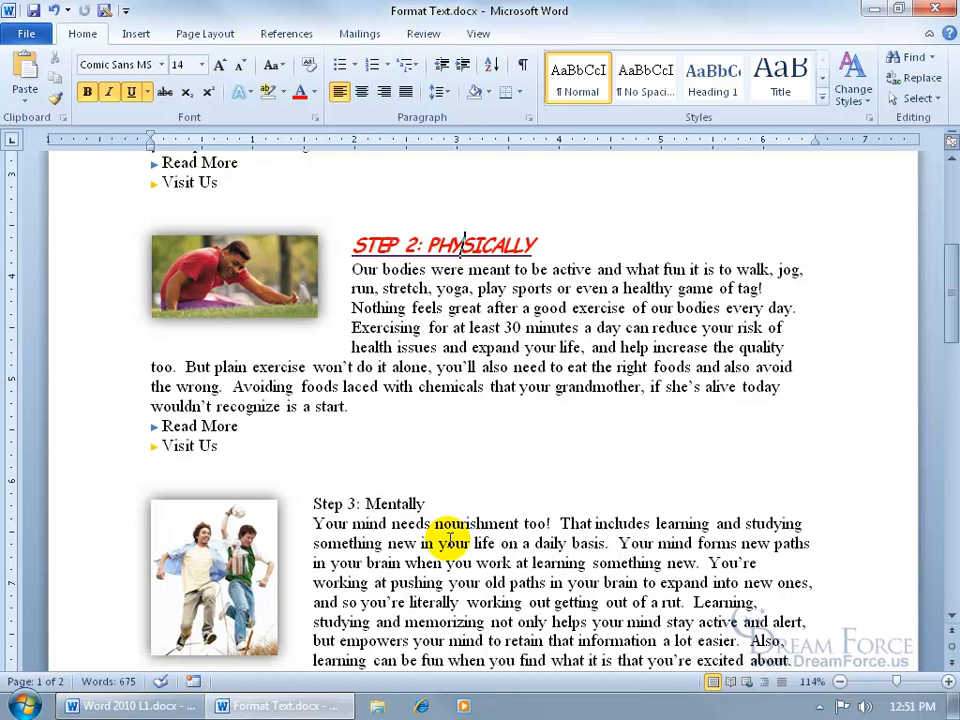
left_click(58, 104)
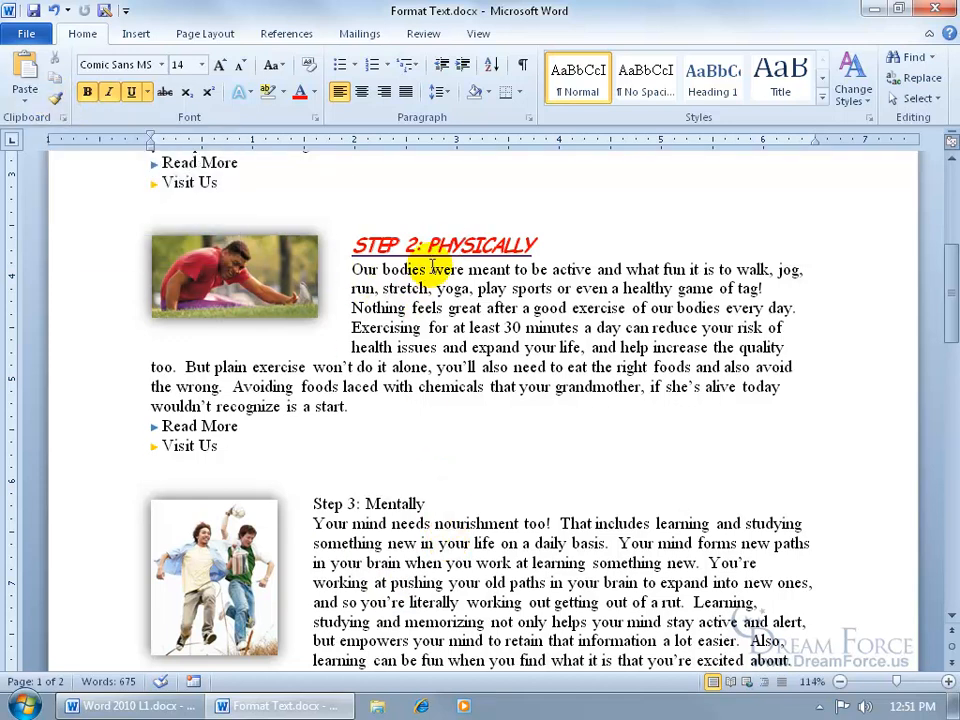
left_click(433, 246)
right_click(433, 246)
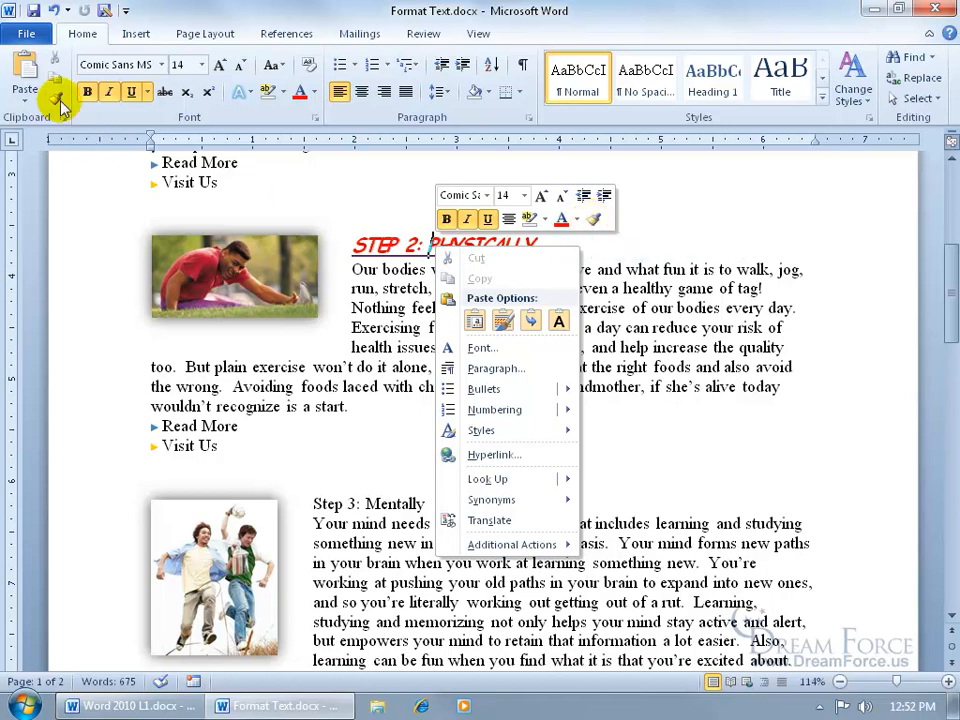
left_click(595, 222)
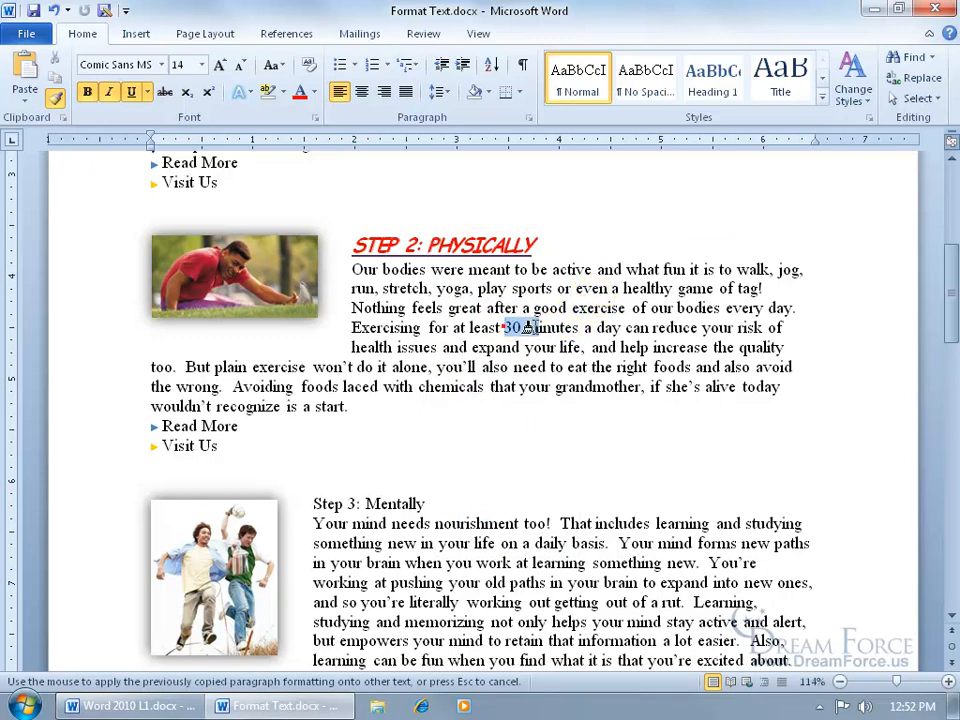
left_click_drag(503, 328, 592, 328)
left_click_drag(470, 358, 540, 372)
left_click_drag(457, 415, 645, 415)
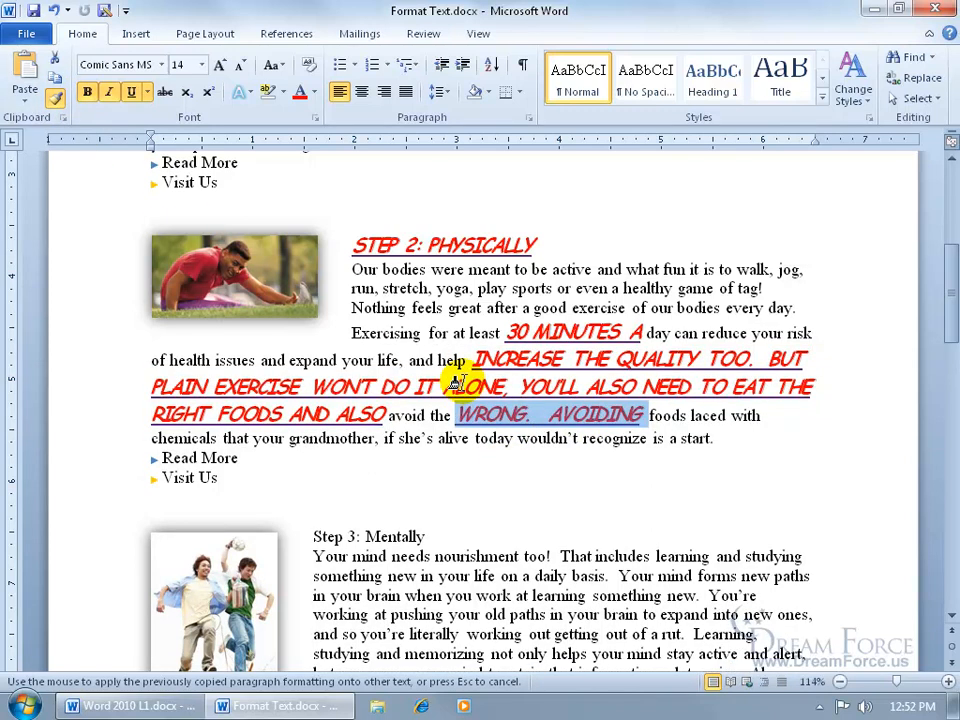
key("Escape")
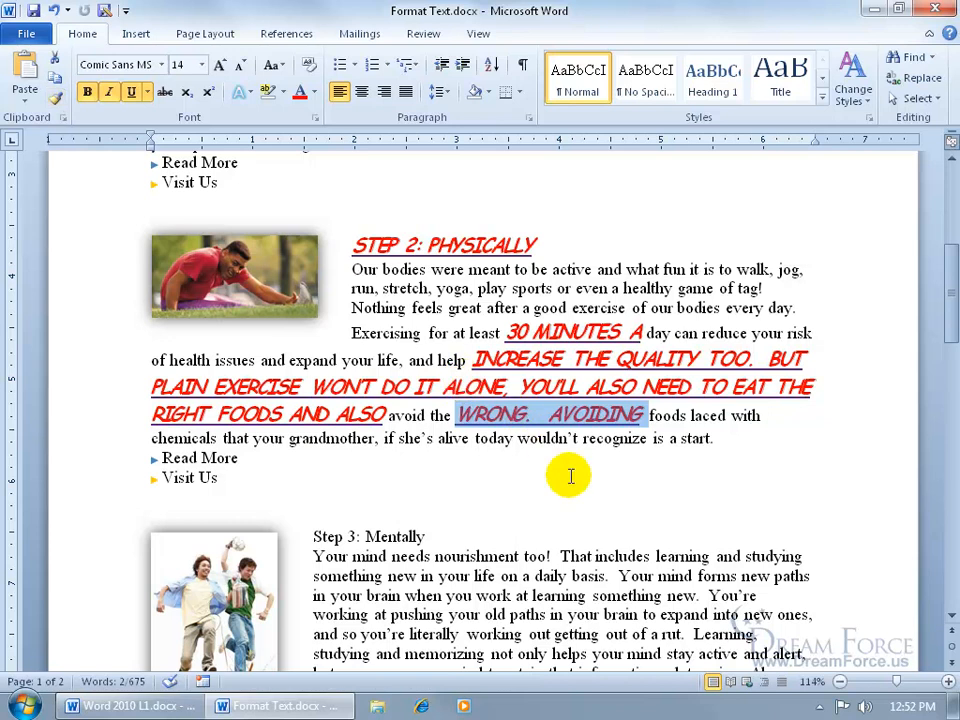
Step: Undo the heading formatting painted onto the three passages of the Step 2 paragraph
left_click(53, 10)
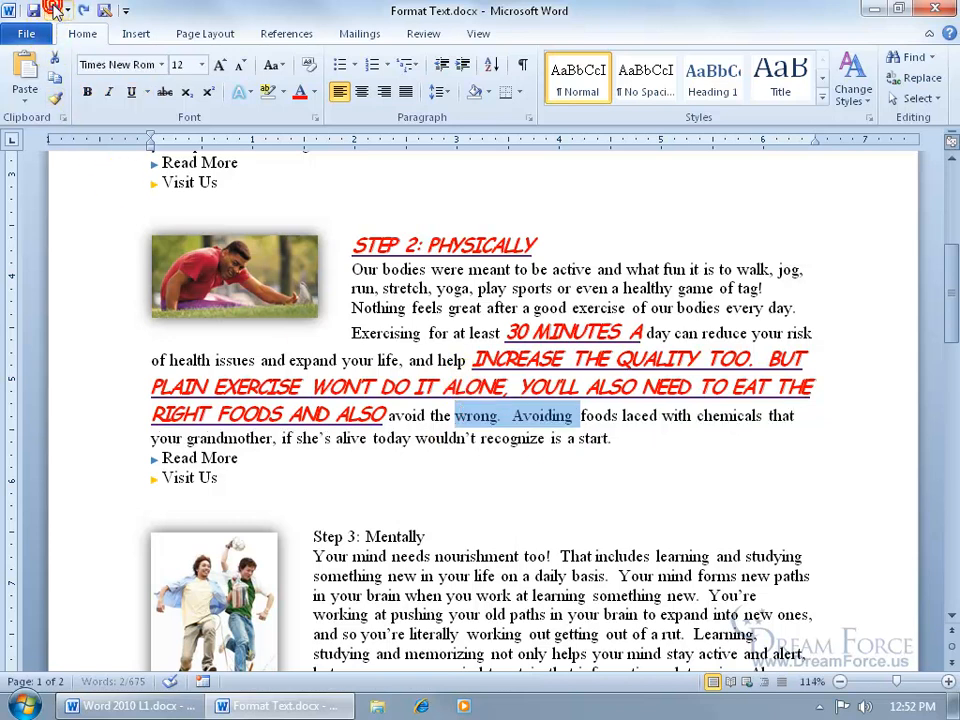
left_click(53, 10)
left_click(53, 10)
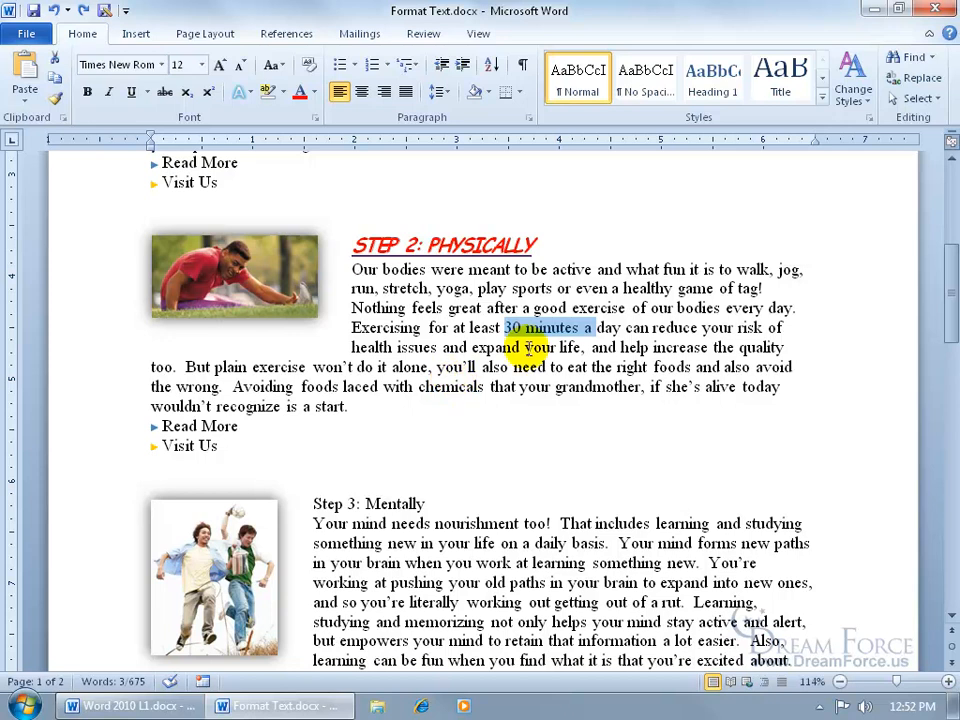
Step: Make the word "expand" in the Step 2 paragraph and the "Step 3: Mentally" heading bold
double_click(484, 347)
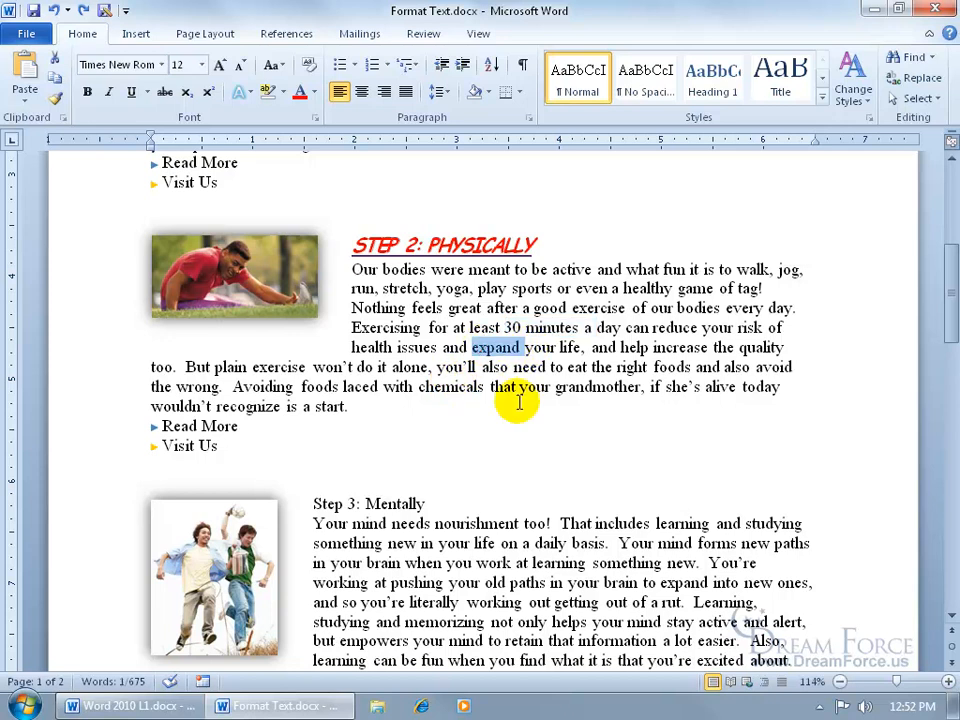
left_click(87, 91)
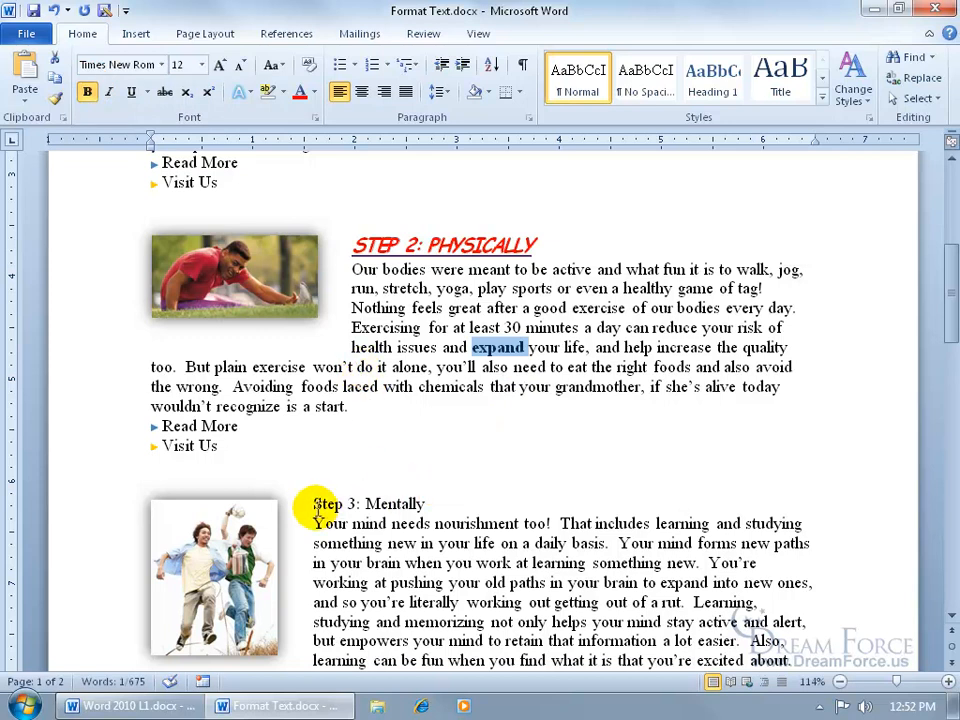
triple_click(311, 502)
left_click_drag(428, 505, 425, 505)
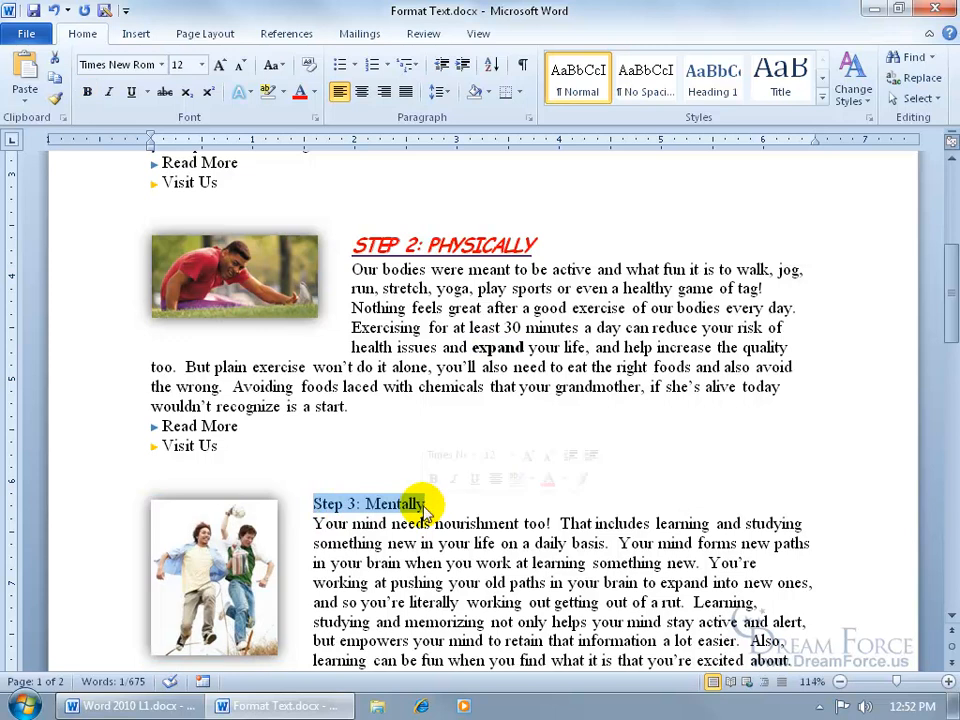
left_click(433, 481)
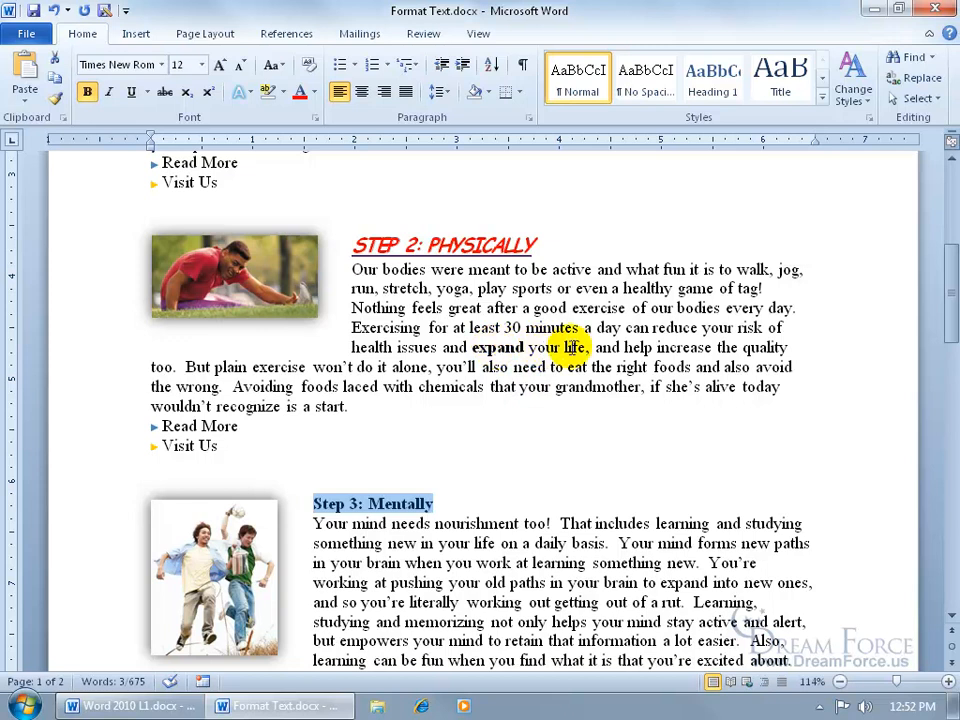
Step: Underline "life, and help" and "that your grandmother" in the Step 2 paragraph
left_click_drag(564, 347, 655, 347)
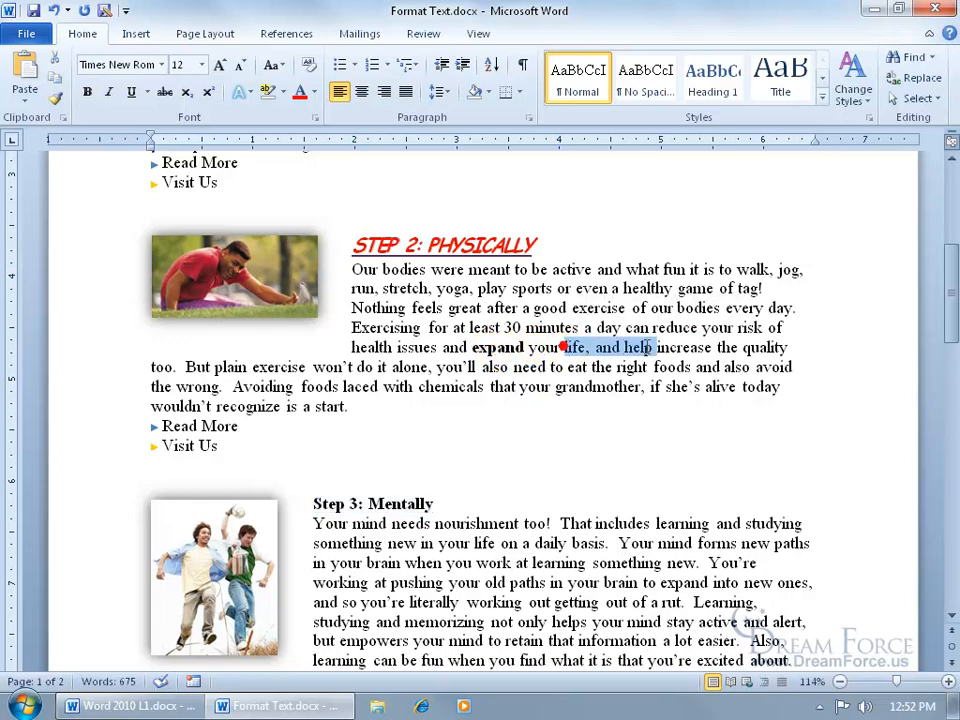
left_click(130, 91)
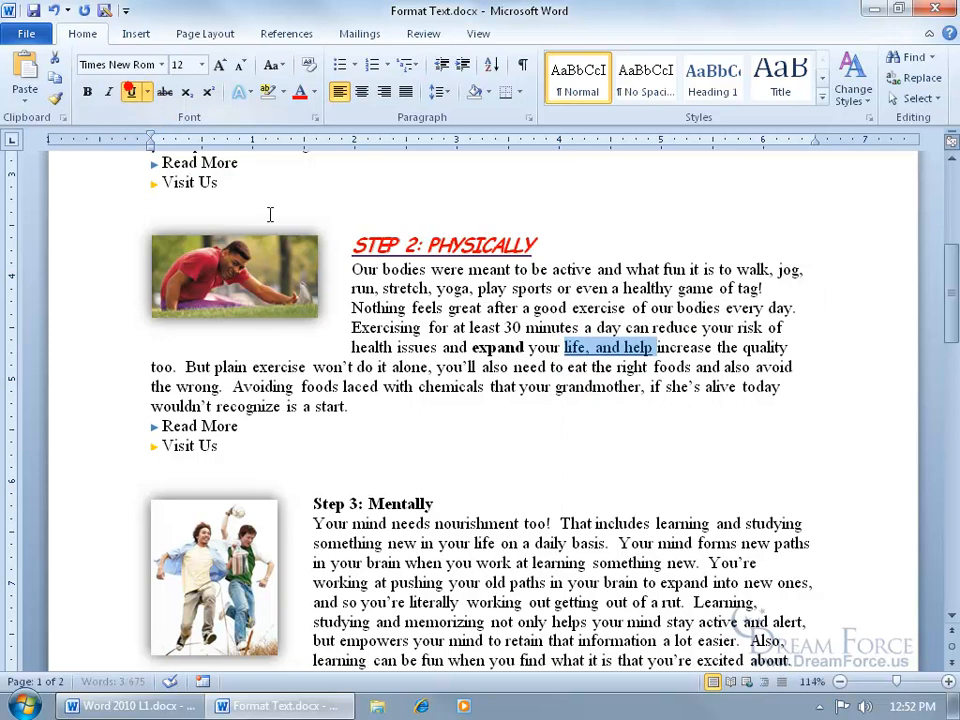
left_click_drag(640, 387, 490, 388)
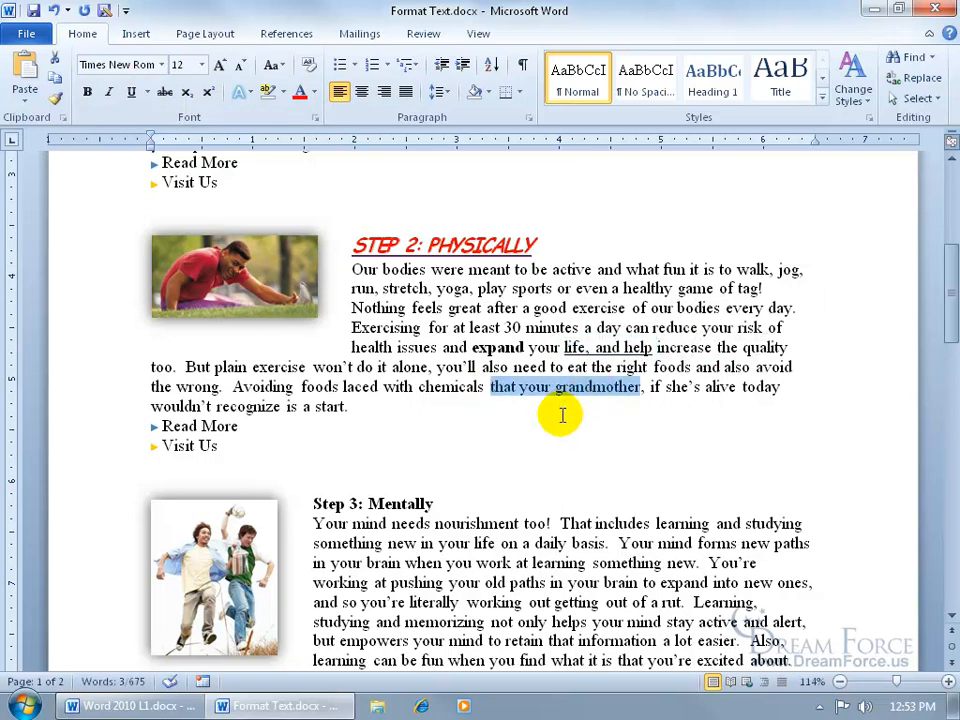
key("ctrl+u")
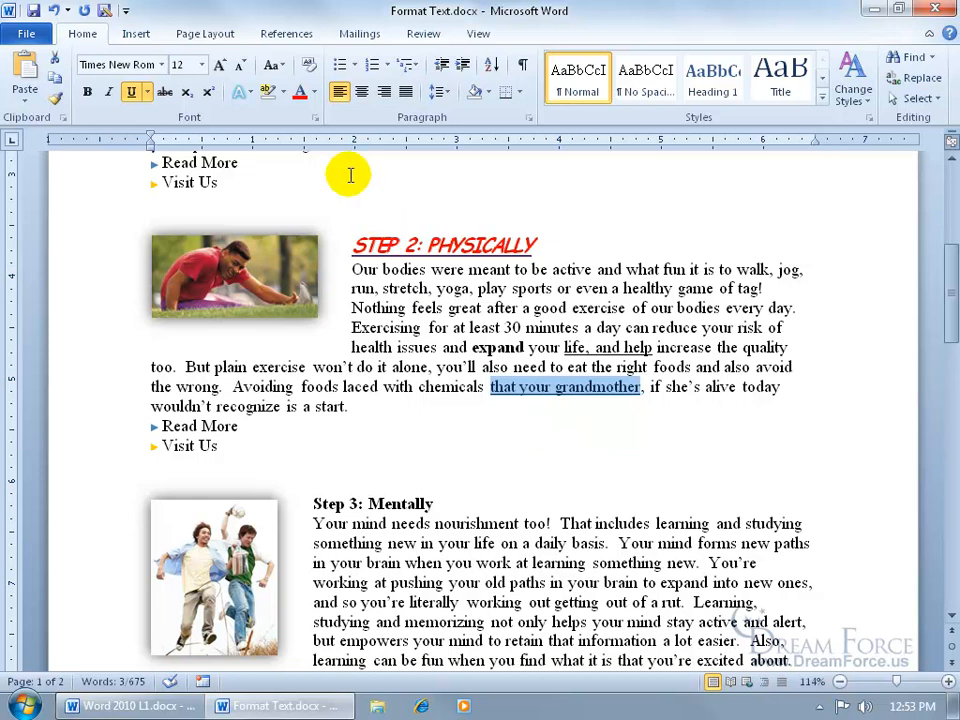
Step: Format "that your grandmother" in the Step 2 paragraph as bold, size 8, purple and small caps through the Font dialog
left_click(315, 125)
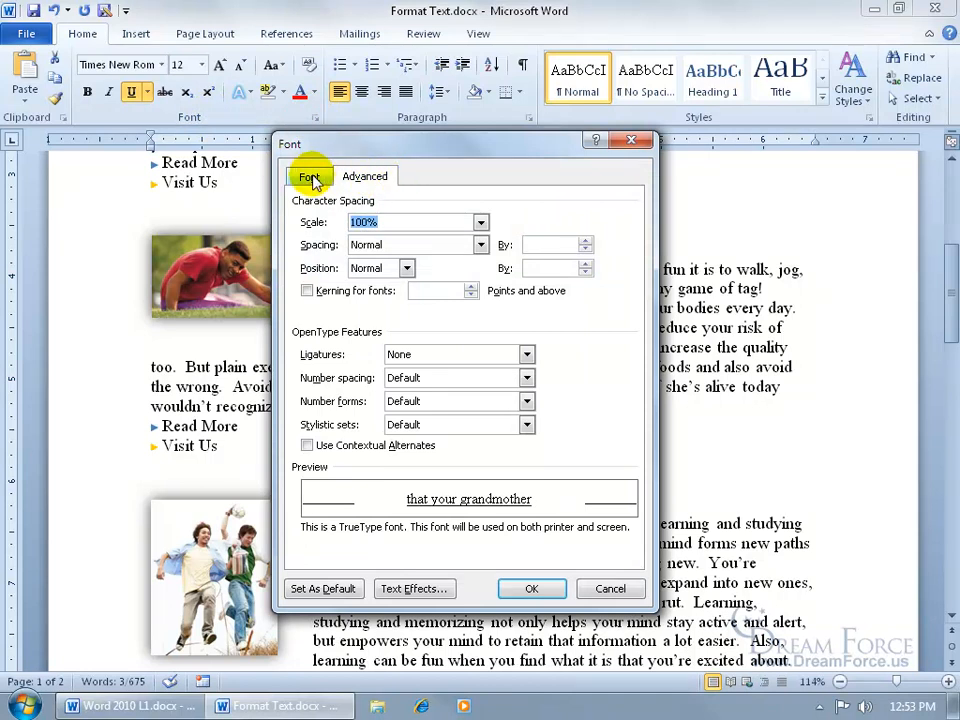
left_click(310, 177)
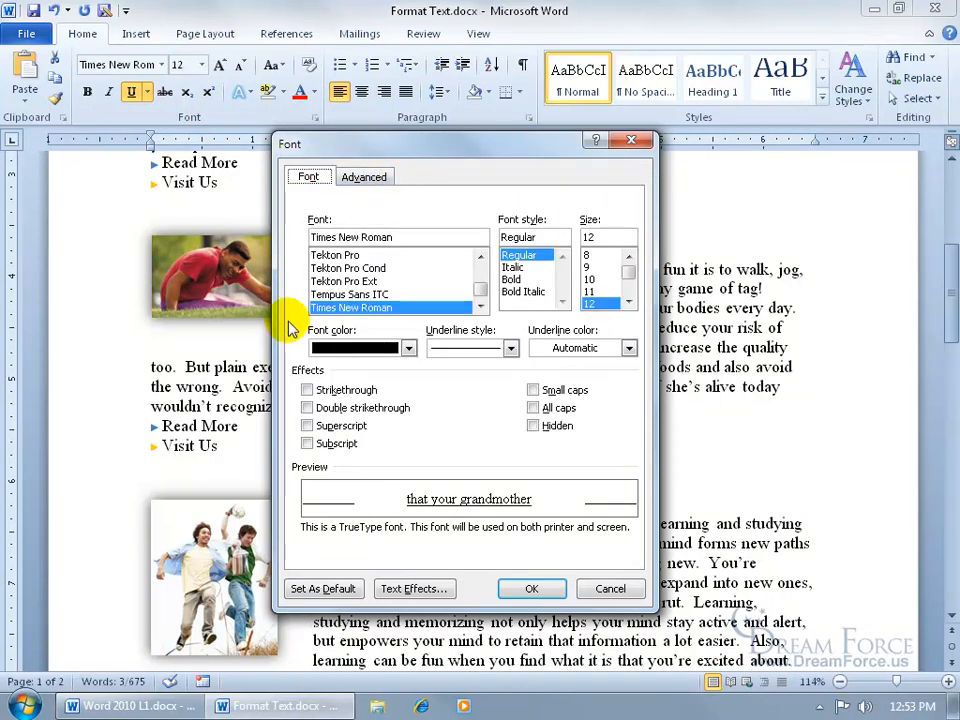
left_click(512, 279)
left_click(588, 256)
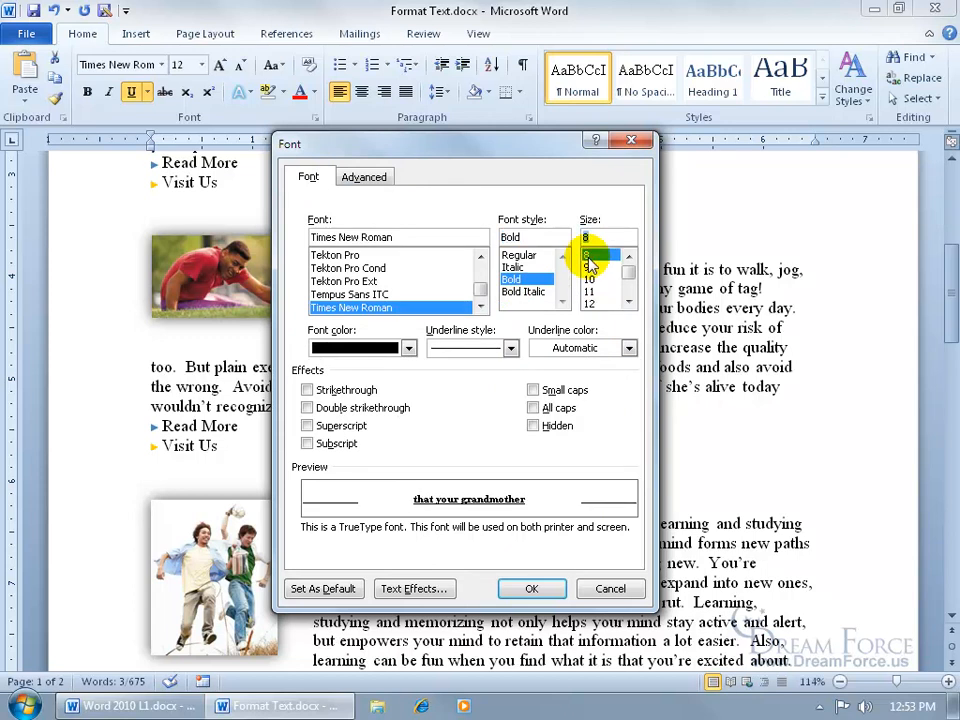
left_click(409, 347)
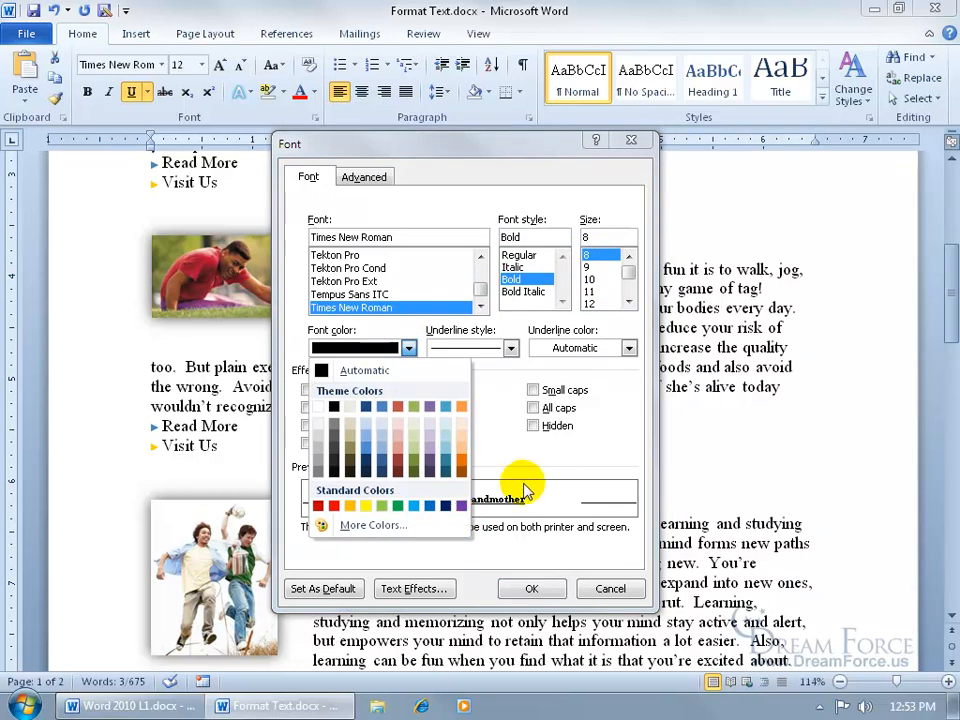
left_click(461, 506)
left_click(536, 391)
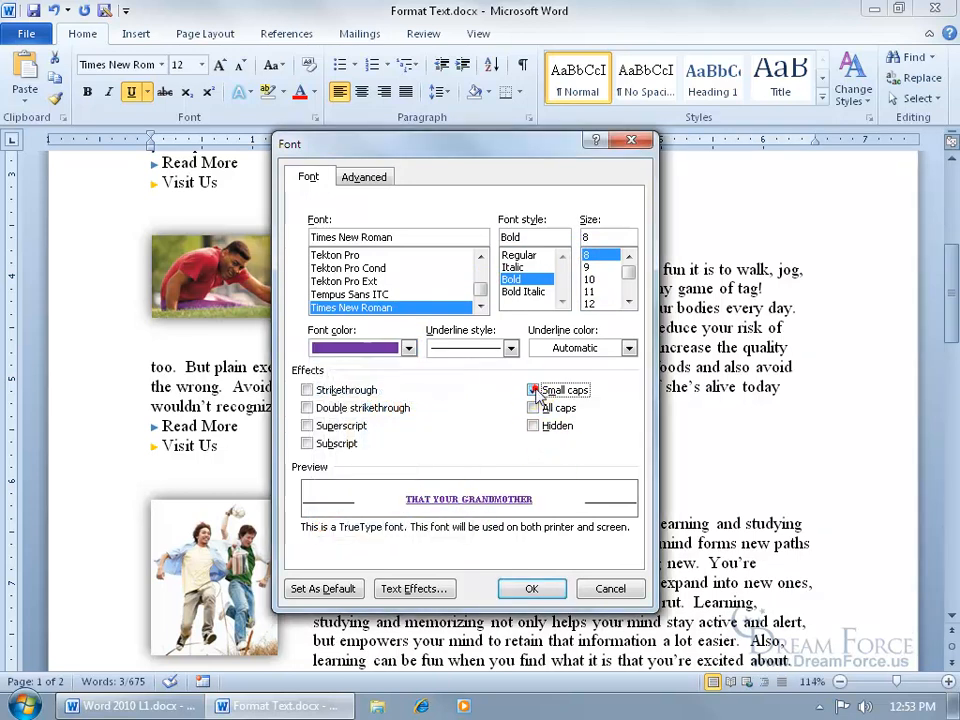
key("Return")
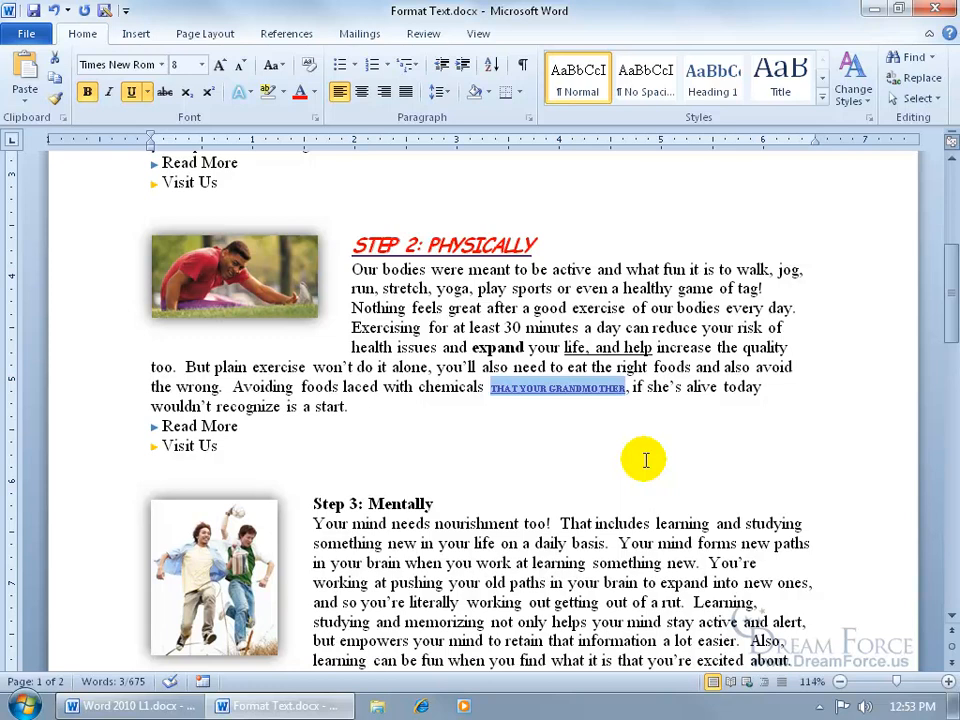
Step: Repeat the combined font formatting on the "Step 3: Mentally" heading and the word "nourishment" below it
left_click_drag(314, 503, 431, 503)
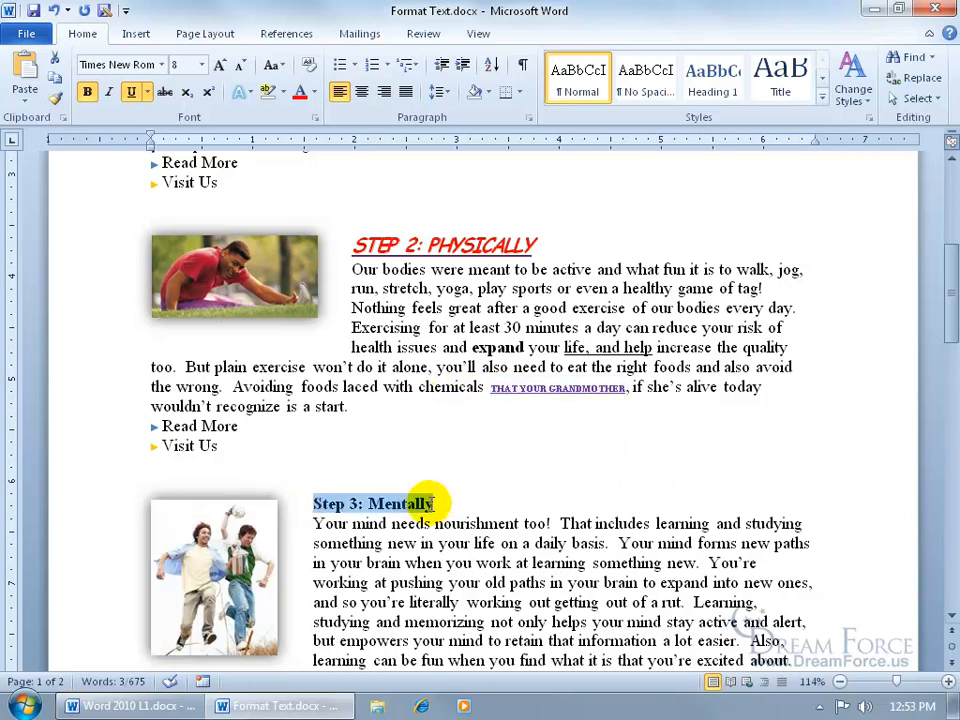
left_click(527, 614)
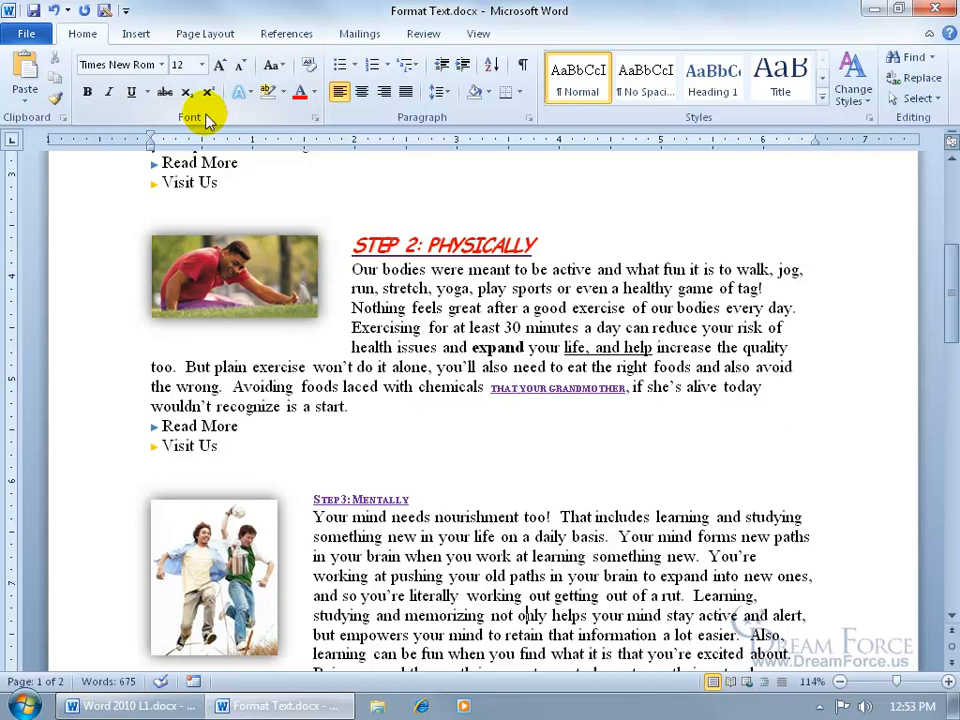
left_click(314, 117)
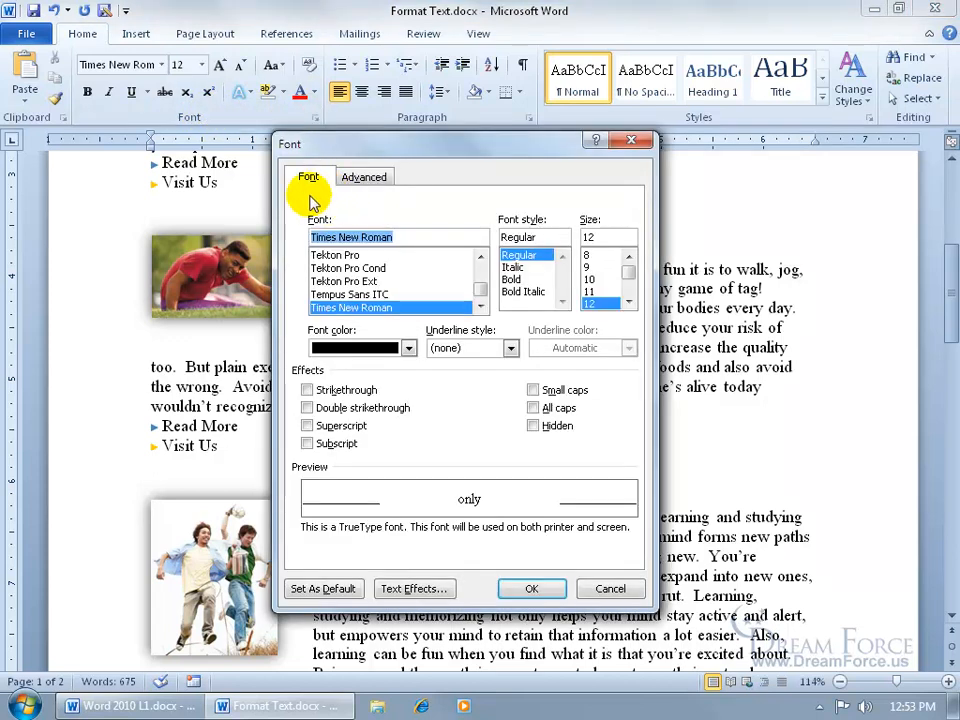
left_click(631, 141)
double_click(485, 517)
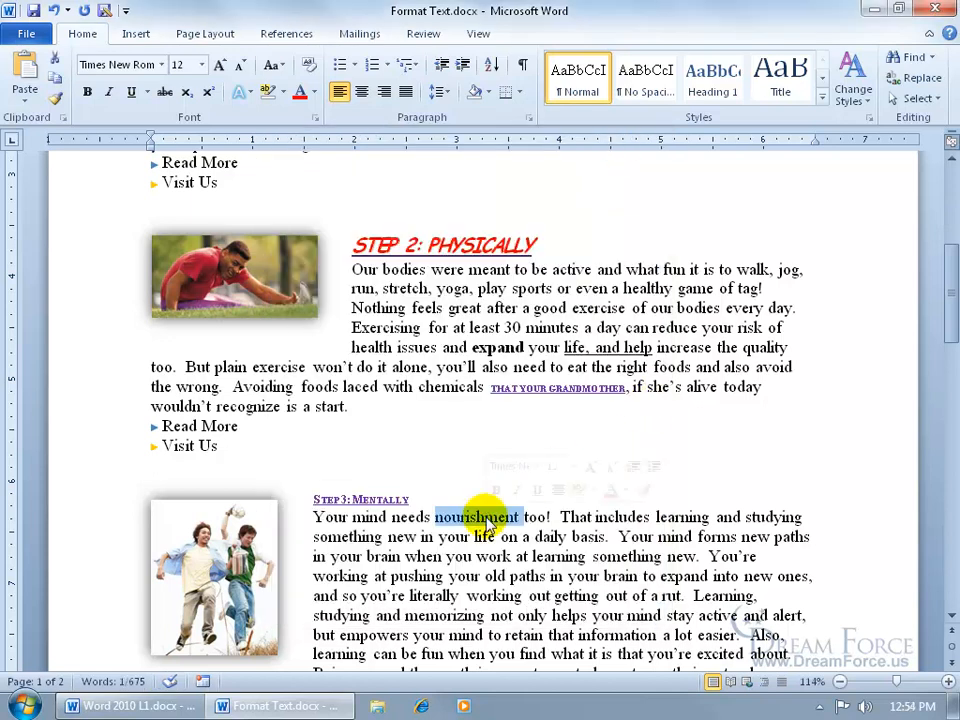
key("F4")
Step: Repeat the same font formatting on "life" and "basis" in the Step 3 paragraph, and undo it on both words
double_click(490, 536)
key("F4")
double_click(585, 537)
key("F4")
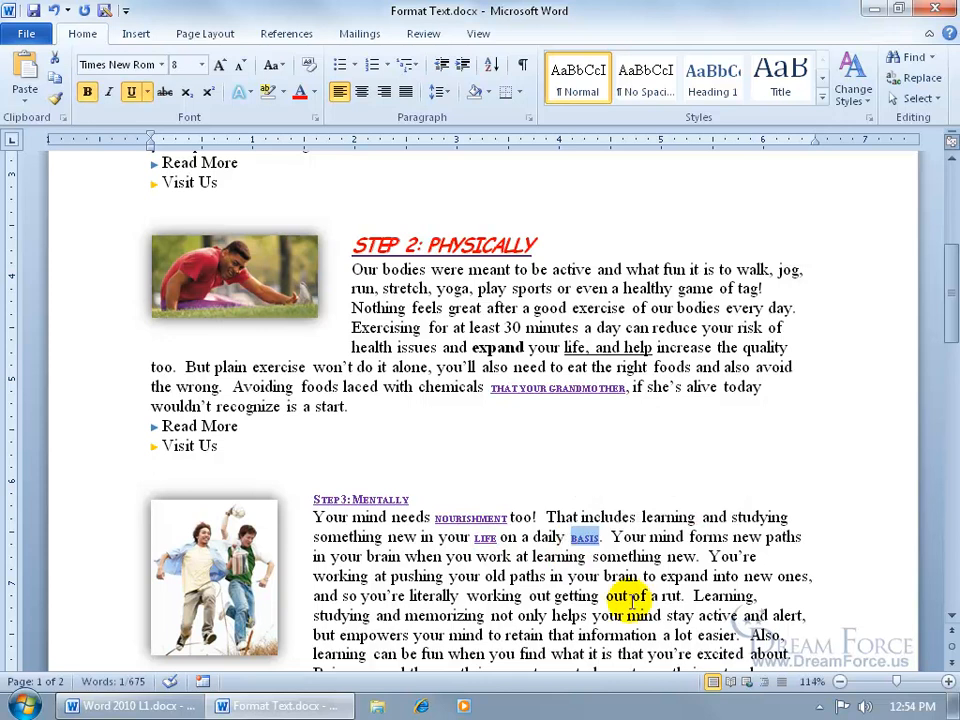
left_click(54, 10)
left_click(54, 10)
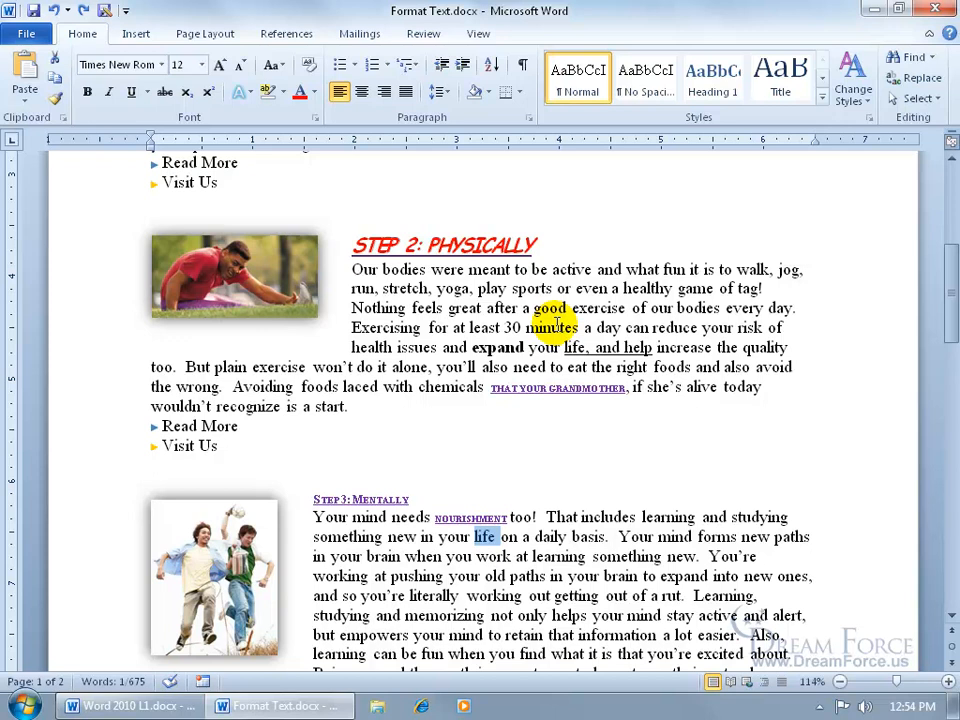
Step: Highlight the Step 2 passage from "Exercising" through "health issues" in yellow
mouse_move(355, 328)
left_mouse_down()
mouse_move(795, 326)
mouse_move(412, 343)
mouse_move(436, 346)
left_mouse_up()
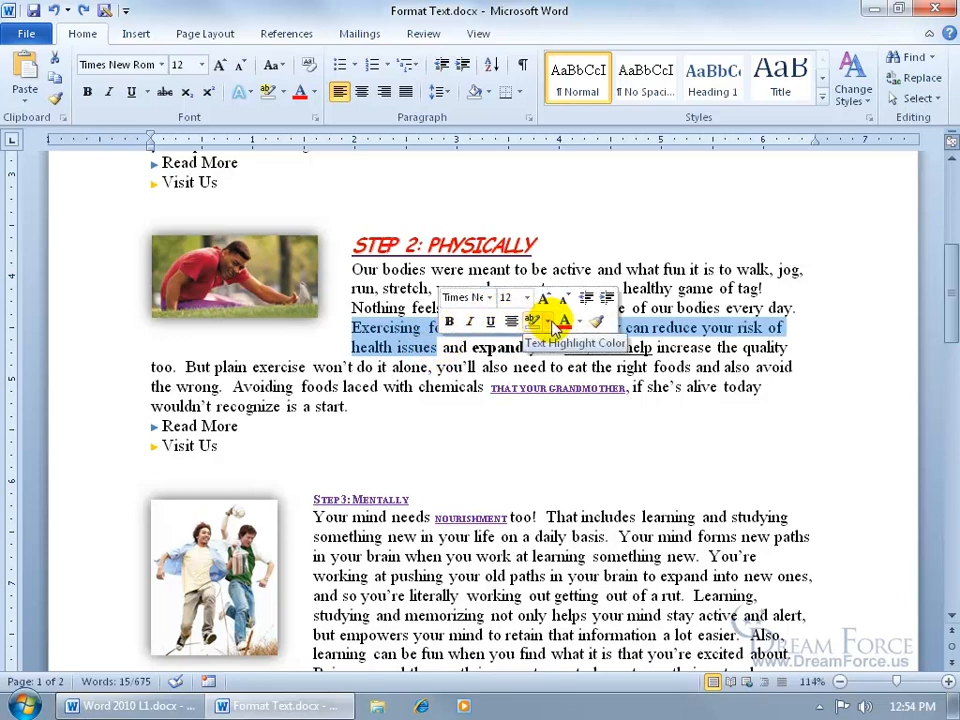
left_click(549, 322)
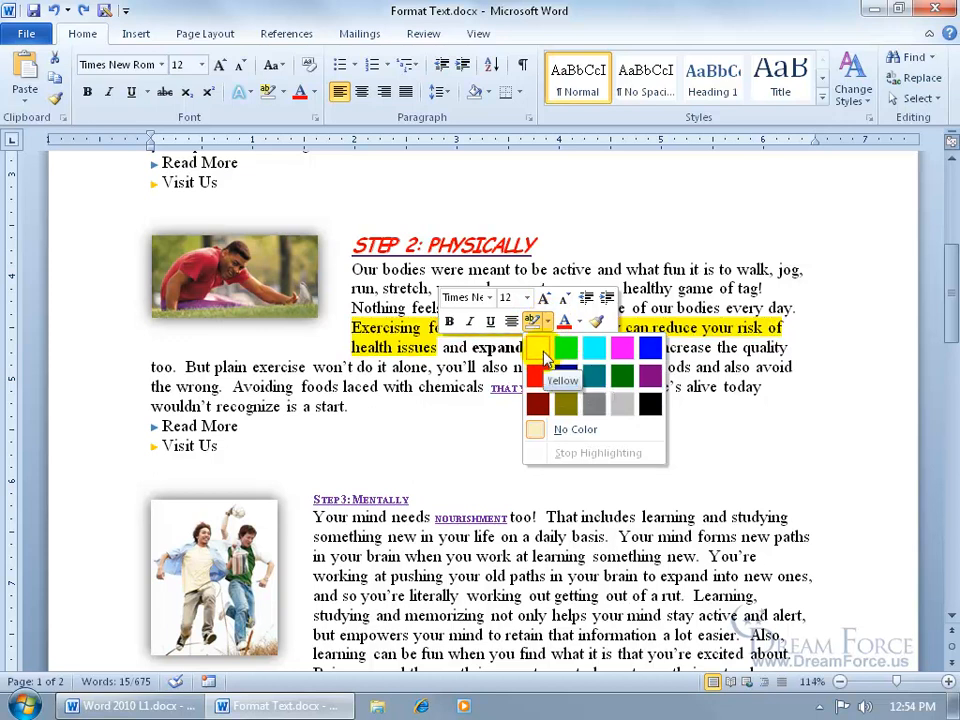
left_click(538, 350)
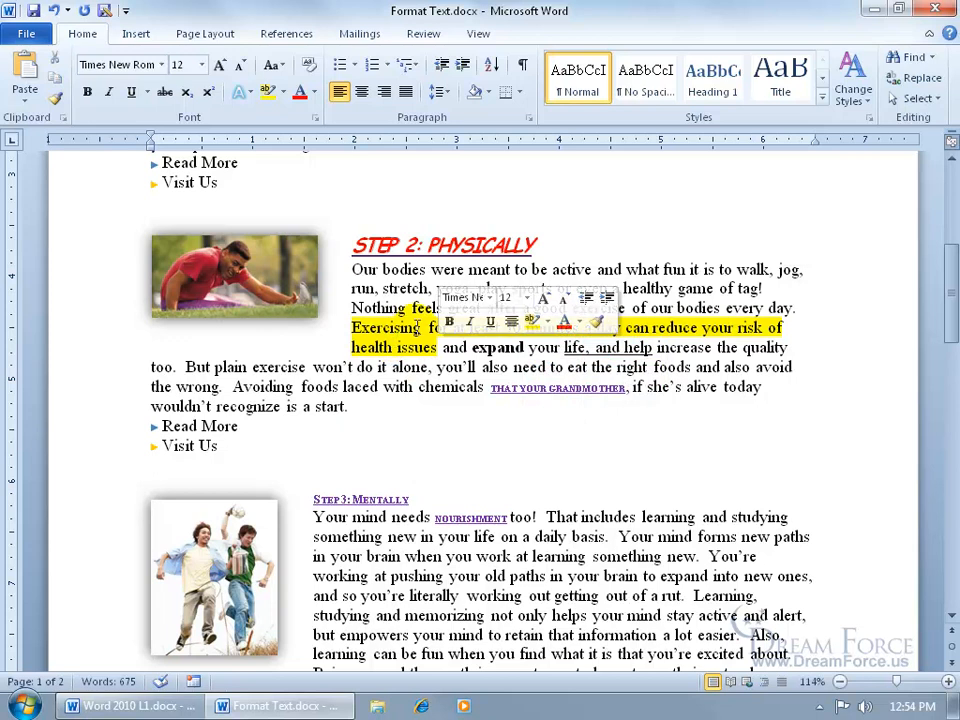
Step: Remove the highlight color from the passage "Exercising" through "health issues" in the Step 2 paragraph
right_click(392, 334)
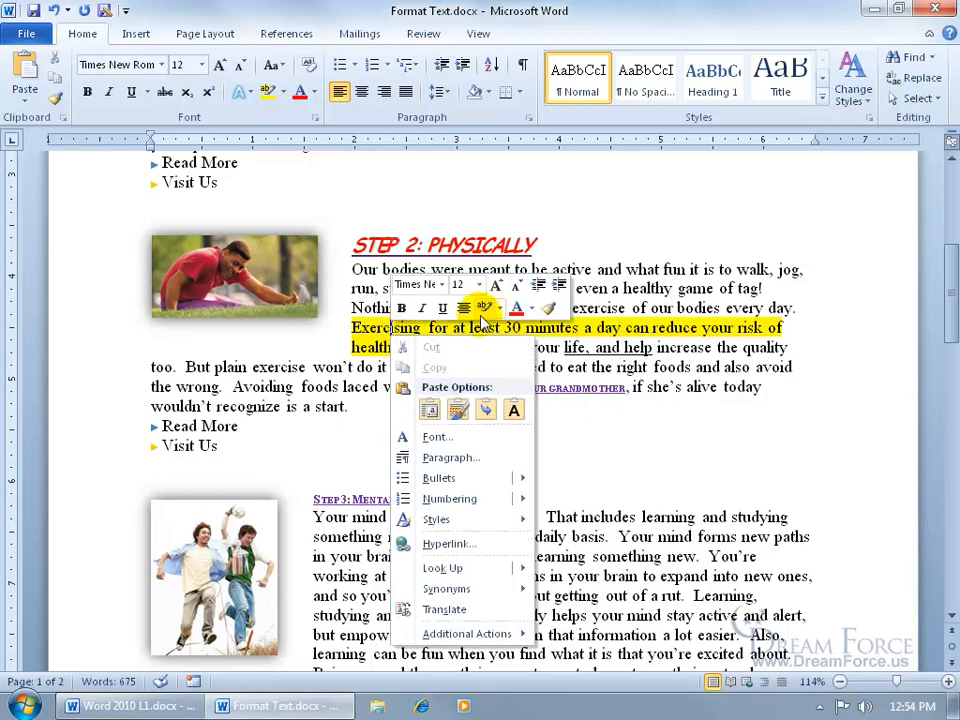
left_click(418, 343)
left_click_drag(351, 327, 439, 347)
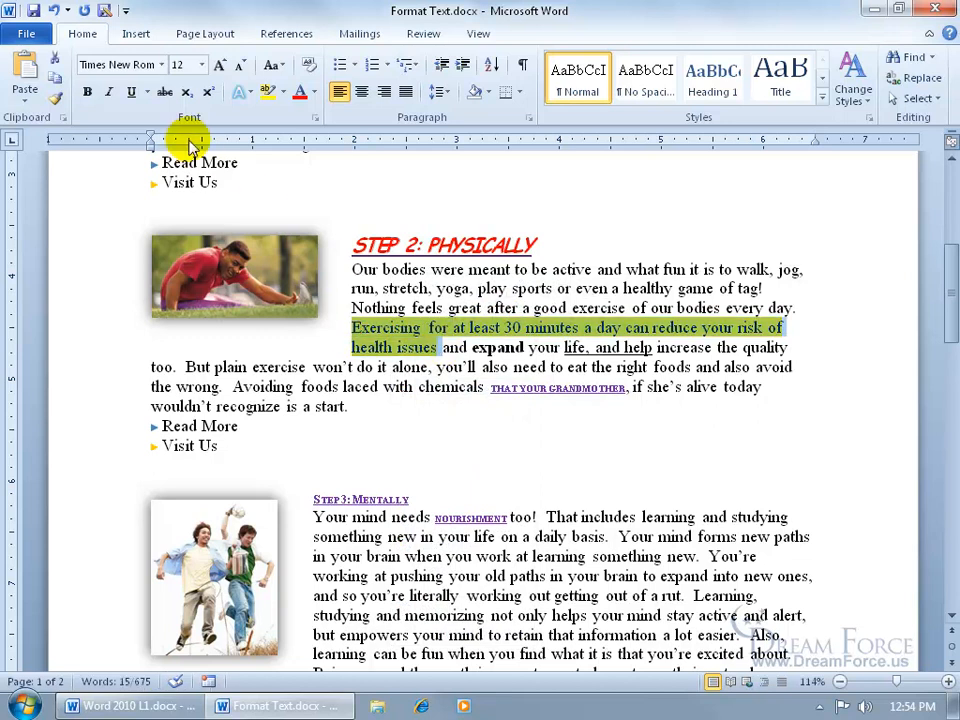
left_click(284, 92)
left_click(288, 198)
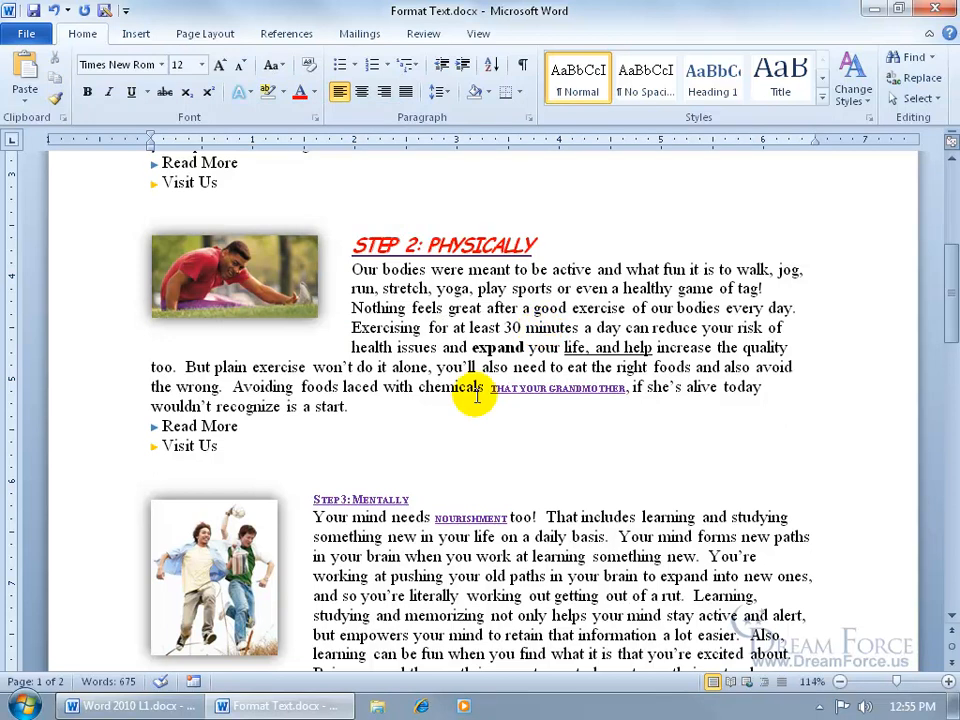
Step: Turn the "Read More" and "Visit Us" lines under Step 2 into a numbered list and show the formatting marks
left_click_drag(227, 446, 152, 424)
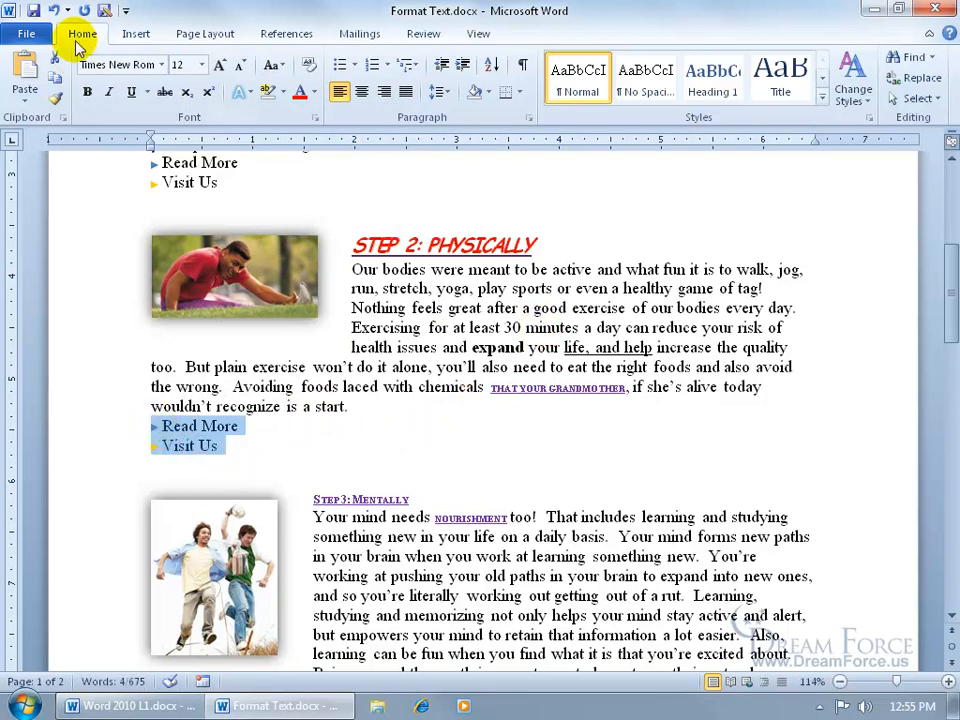
left_click(371, 66)
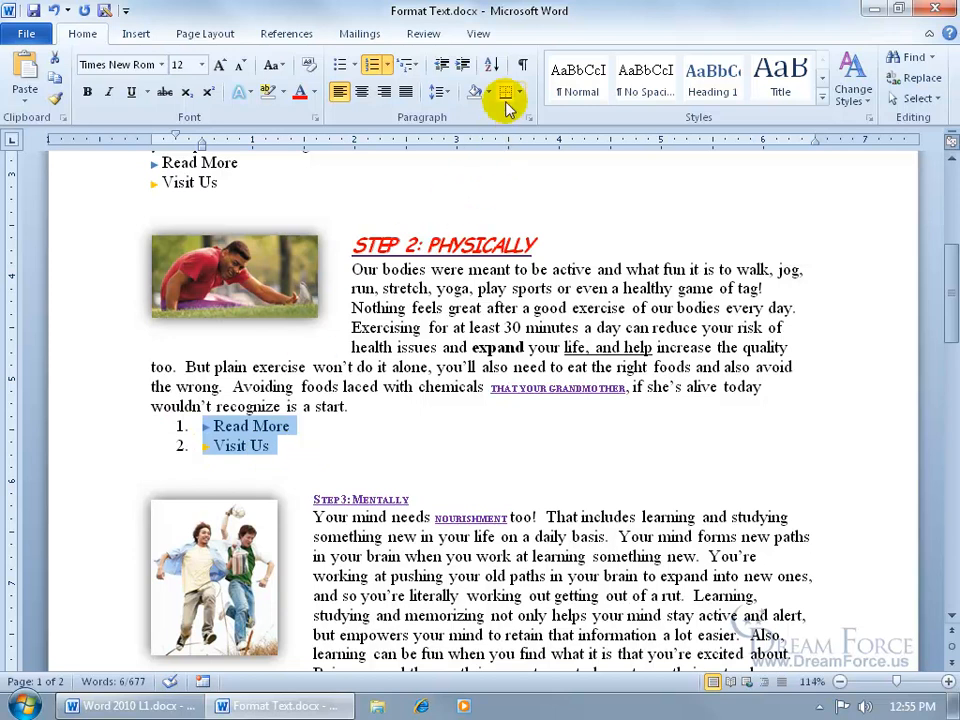
left_click(522, 65)
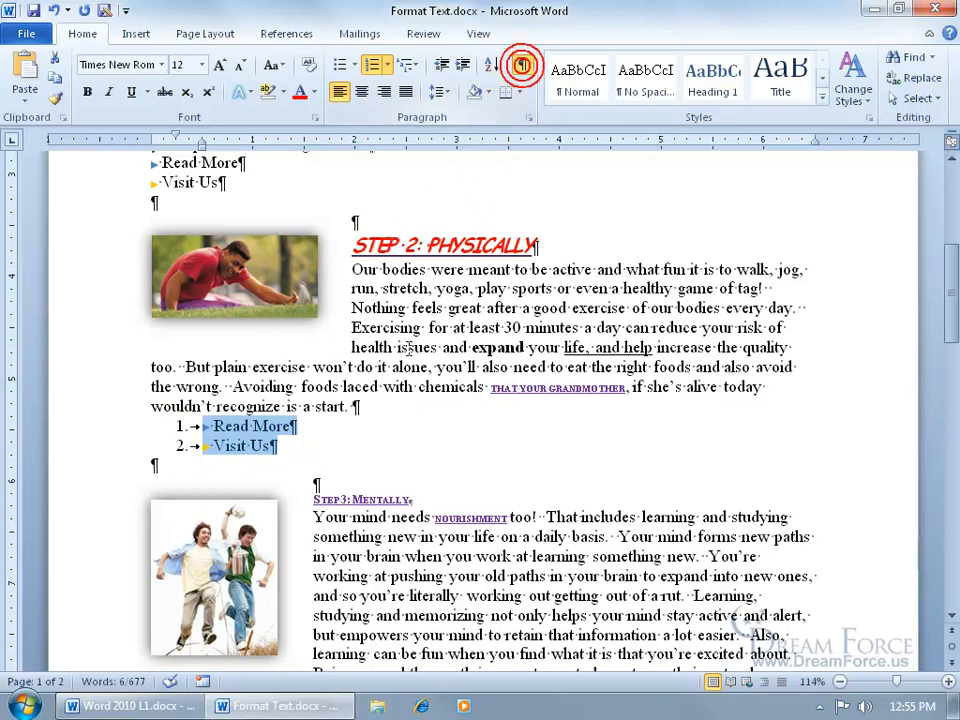
Step: Make only the paragraph mark after the numbered "Read More" item bold, and hide the formatting marks
left_click(300, 455)
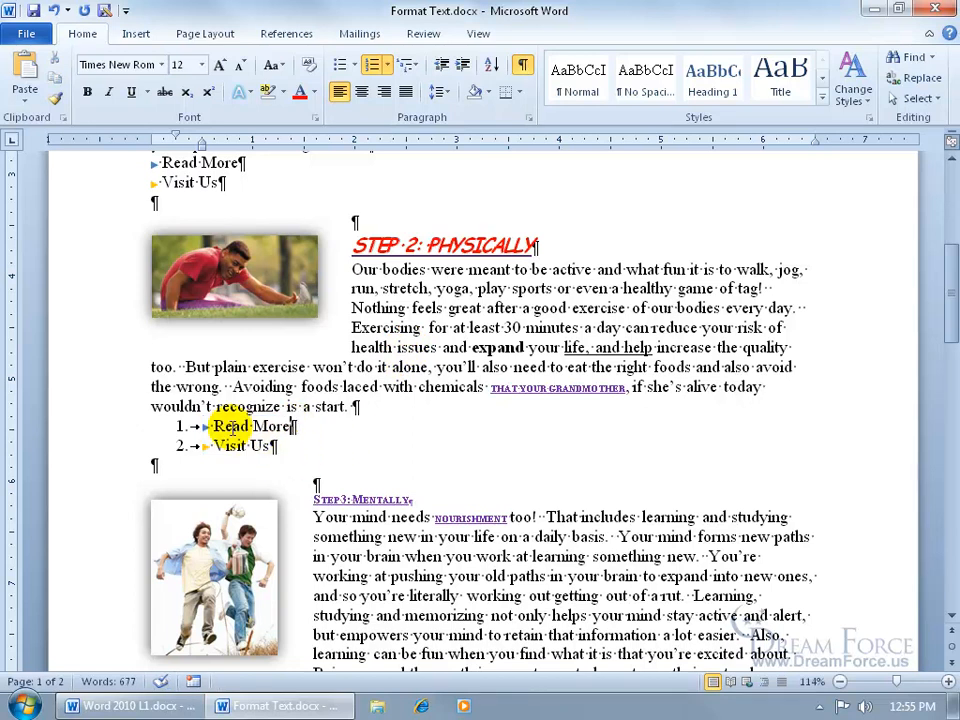
left_click(290, 426)
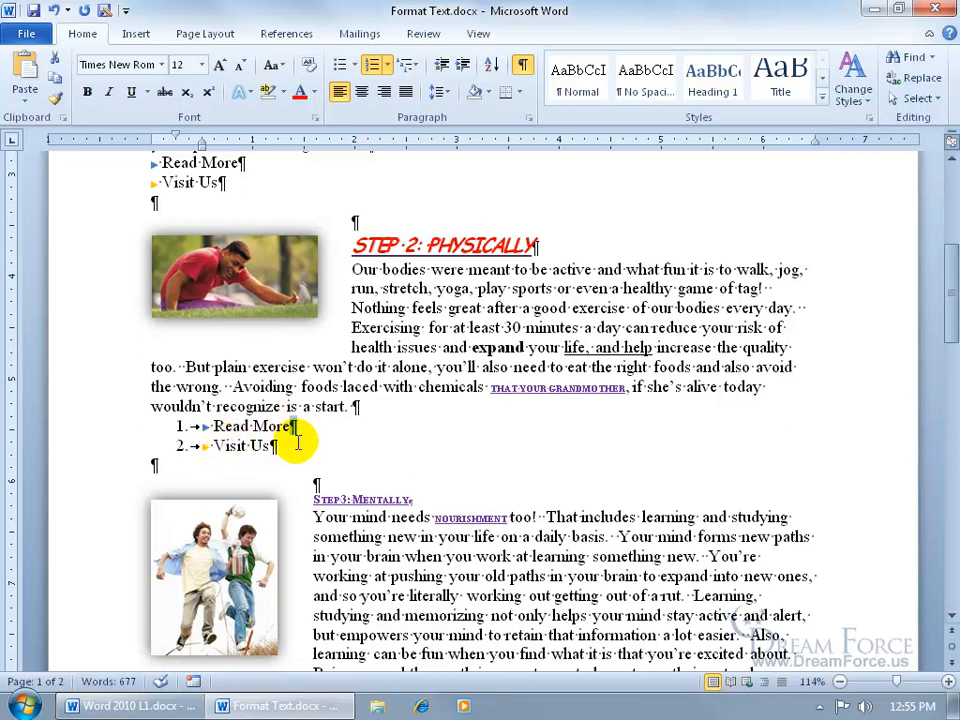
left_click(309, 396)
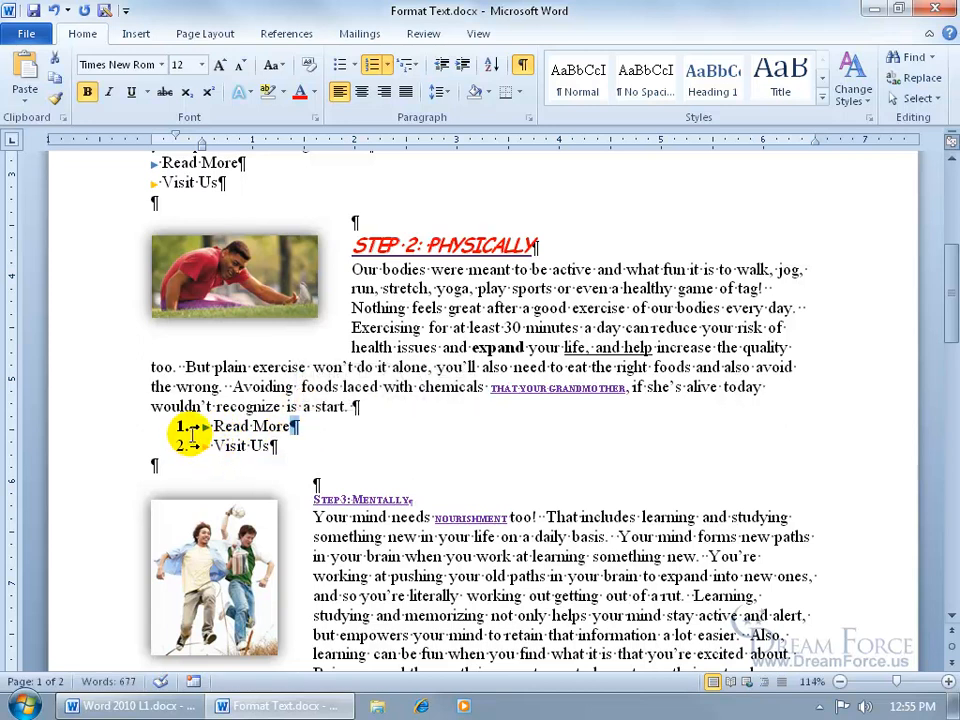
left_click(522, 64)
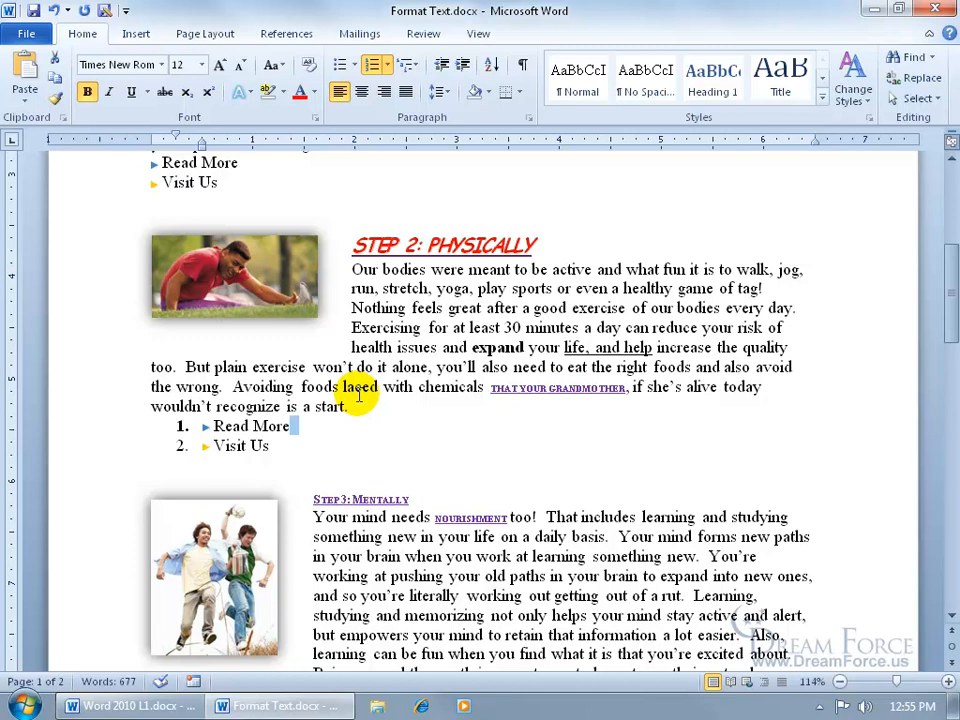
Step: Show the formatting marks again and remove bold from the paragraph mark after the numbered "Read More" item
left_click(205, 426)
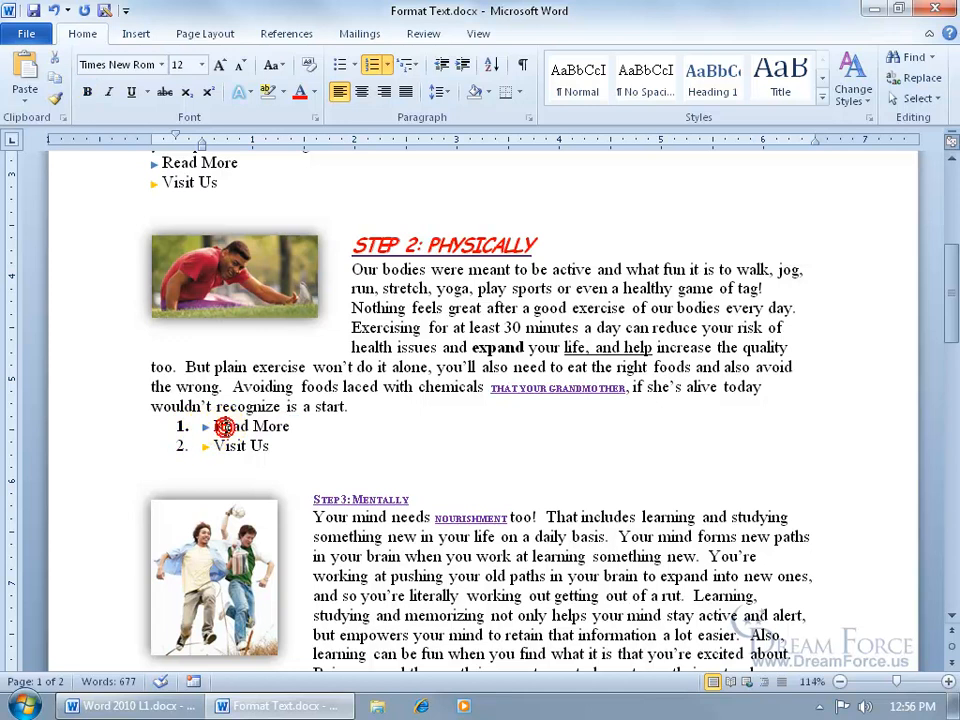
left_click_drag(289, 427, 299, 427)
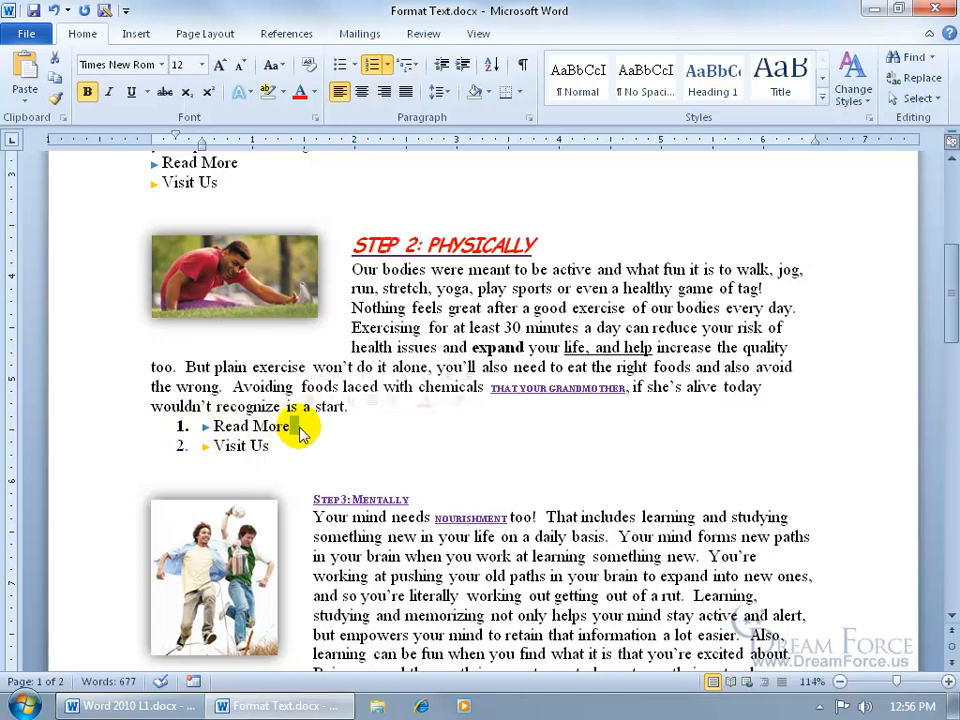
left_click(522, 65)
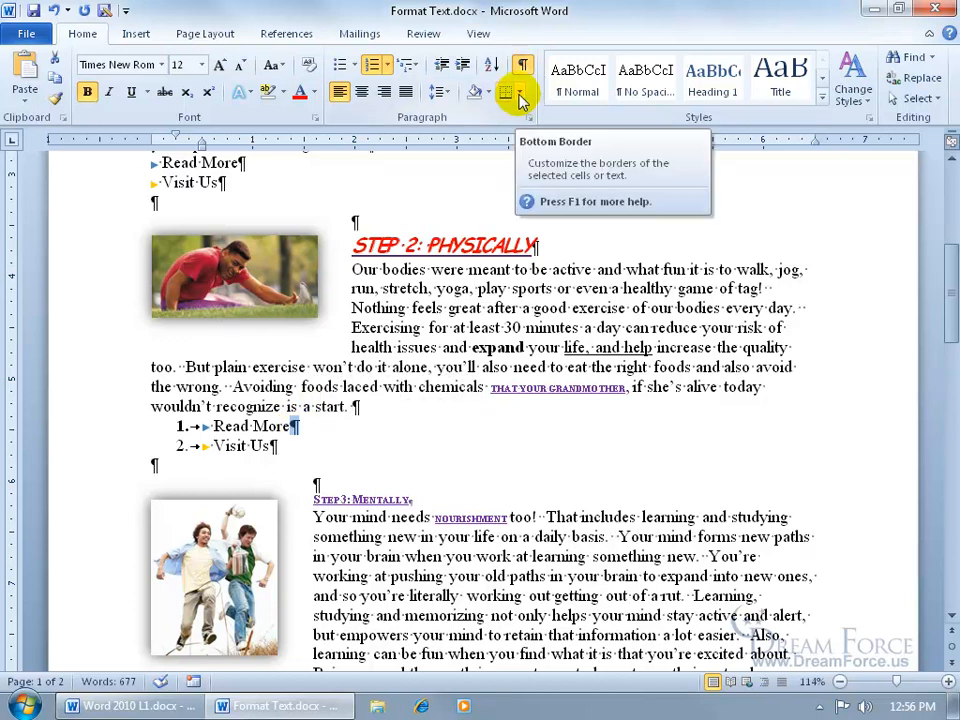
left_click(93, 99)
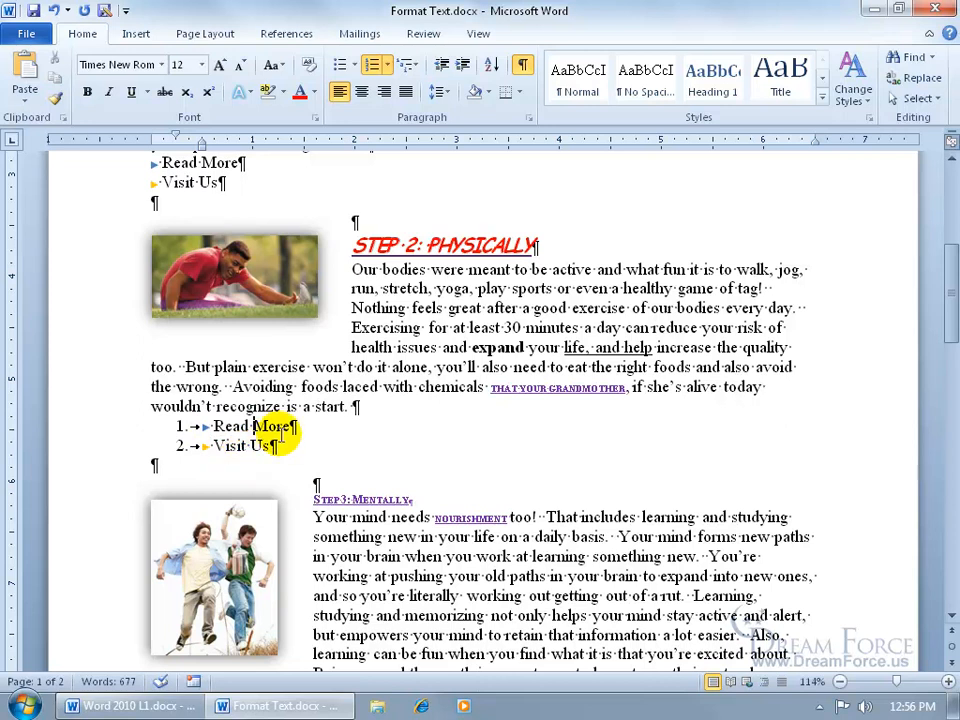
left_click(288, 425)
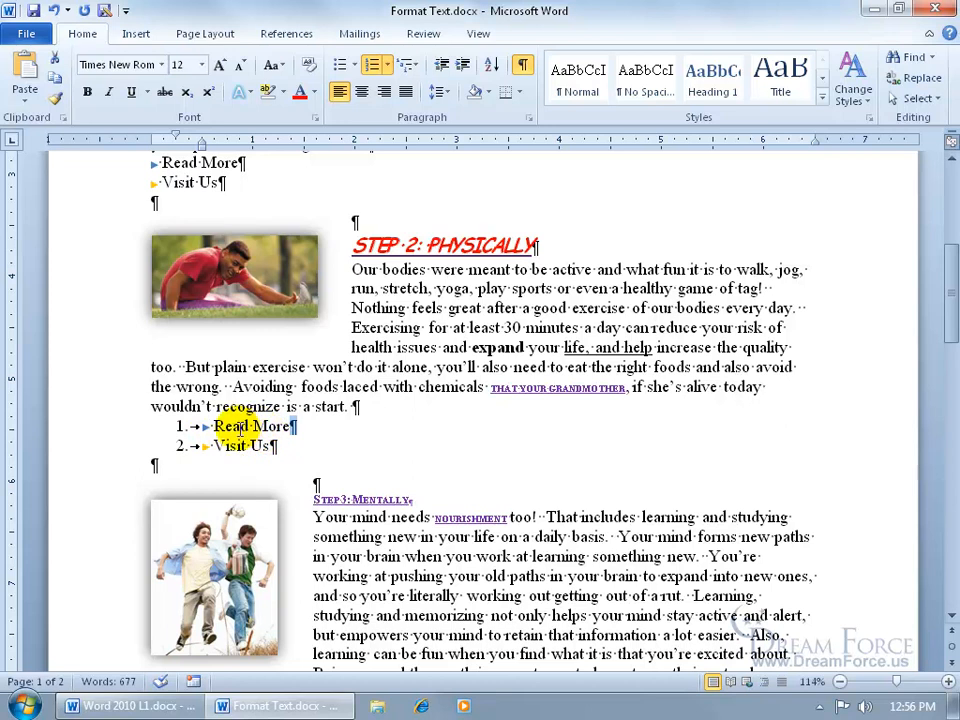
left_click_drag(195, 426, 290, 426)
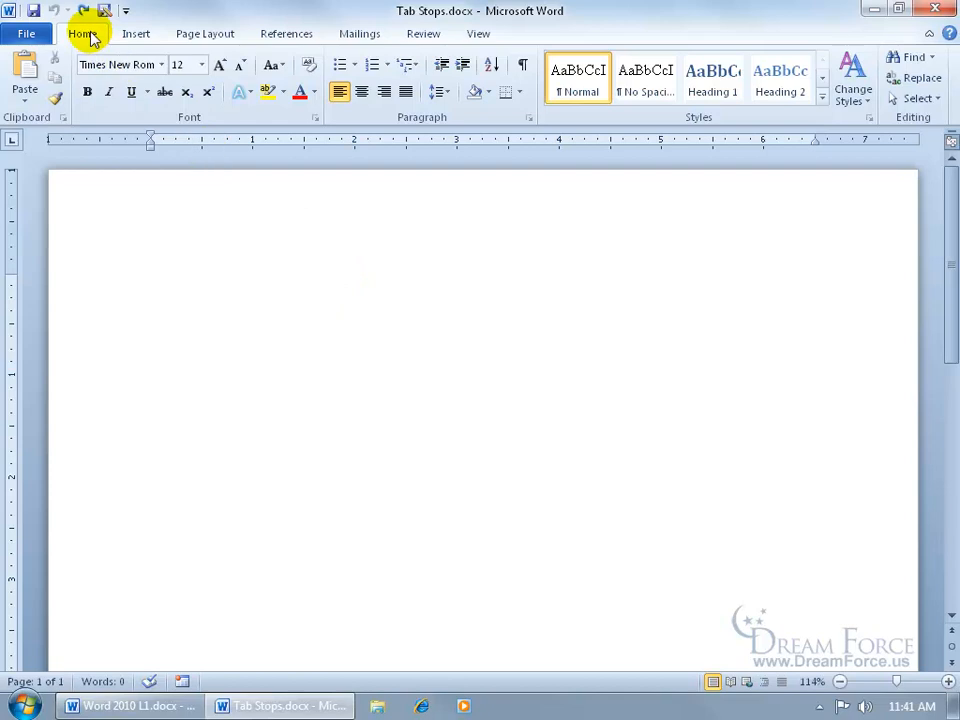
Step: Show the formatting marks and remove the test space from the otherwise blank first line
left_click(522, 66)
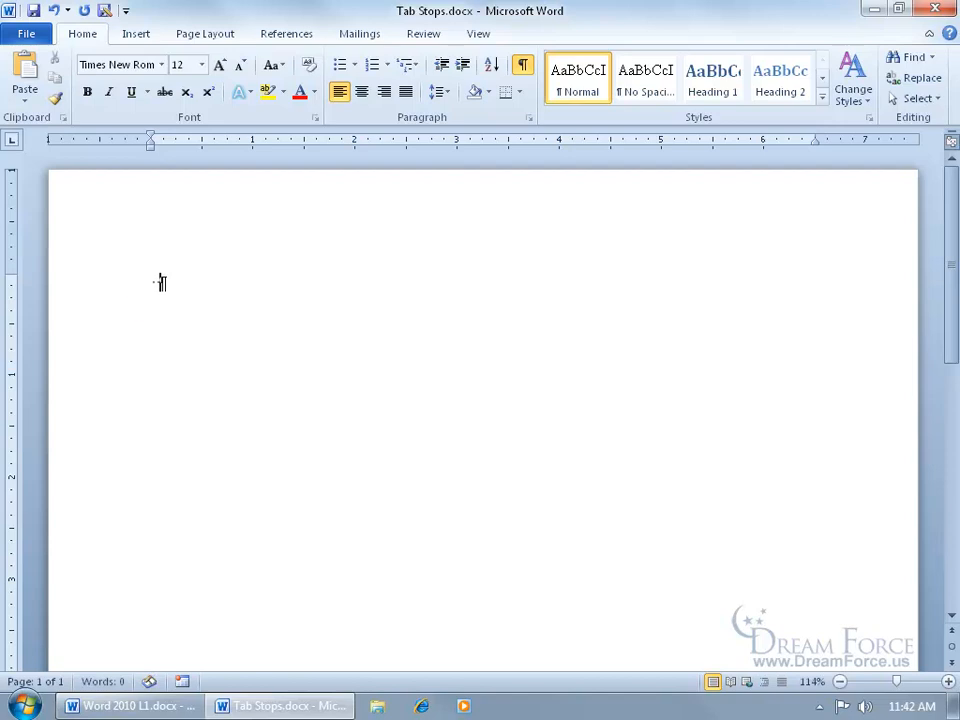
left_click(54, 10)
Step: Try two default half-inch tabs on the blank first line, toggling the ruler off and on, and undo them
key("Tab")
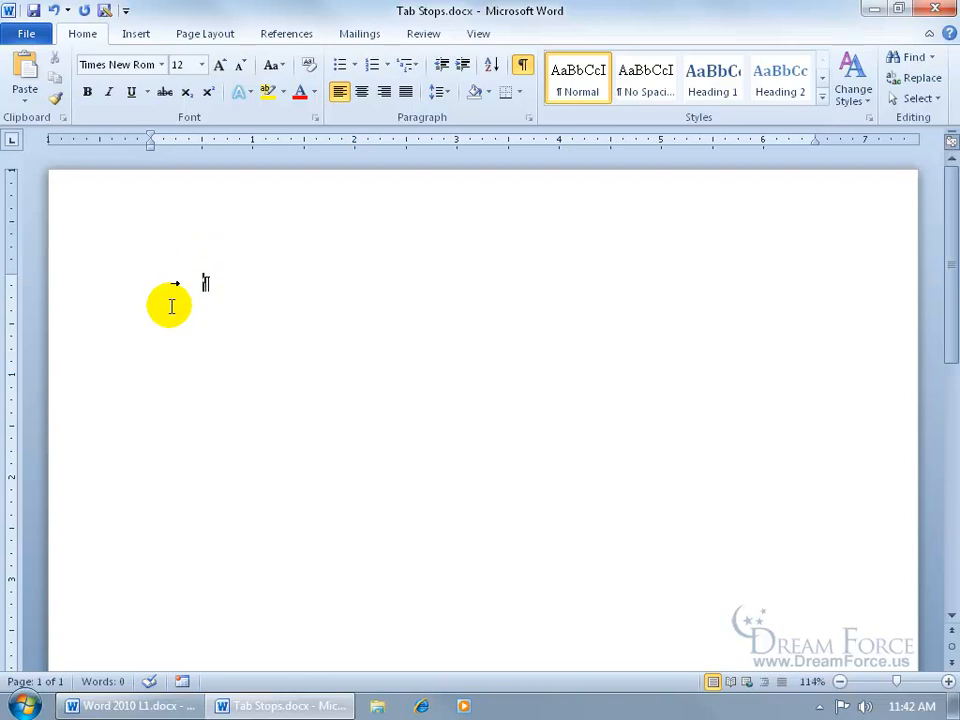
key("Tab")
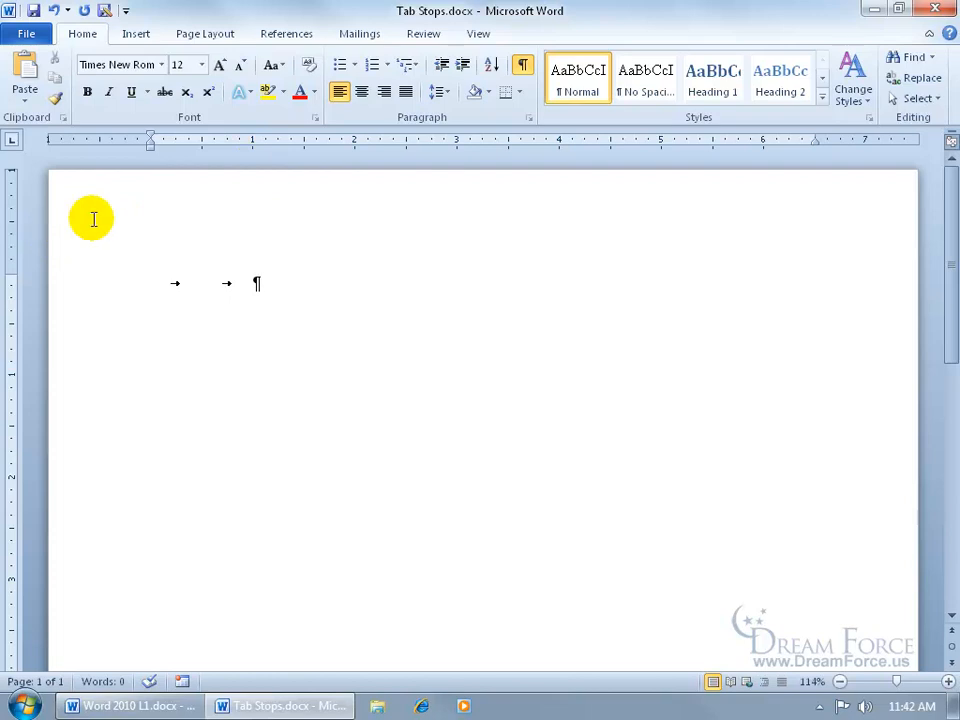
left_click(950, 141)
left_click(950, 141)
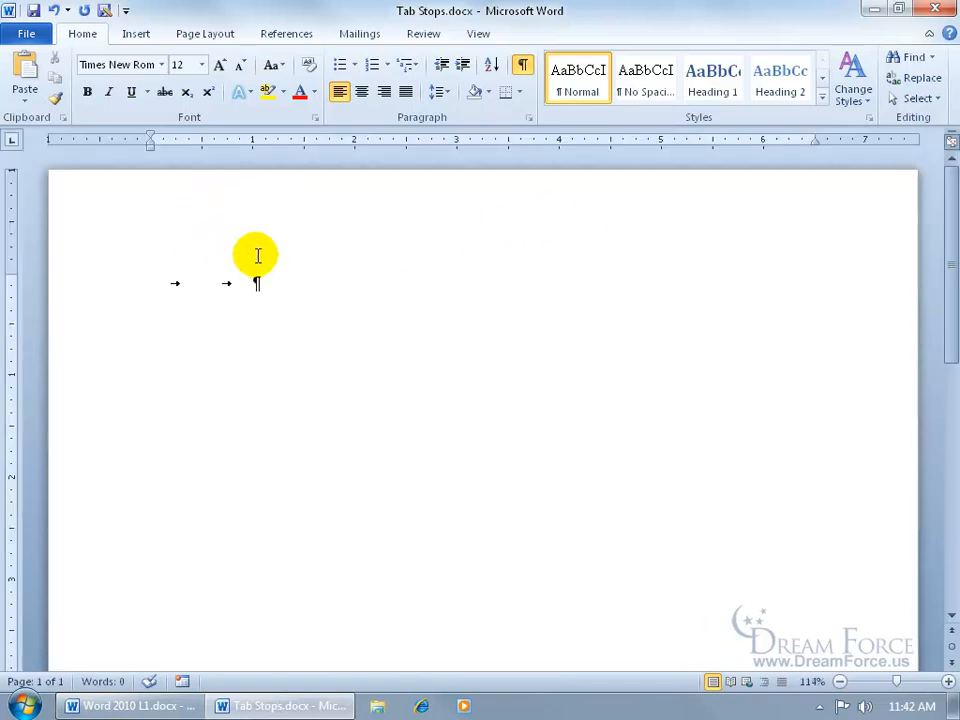
left_click(54, 10)
left_click(54, 10)
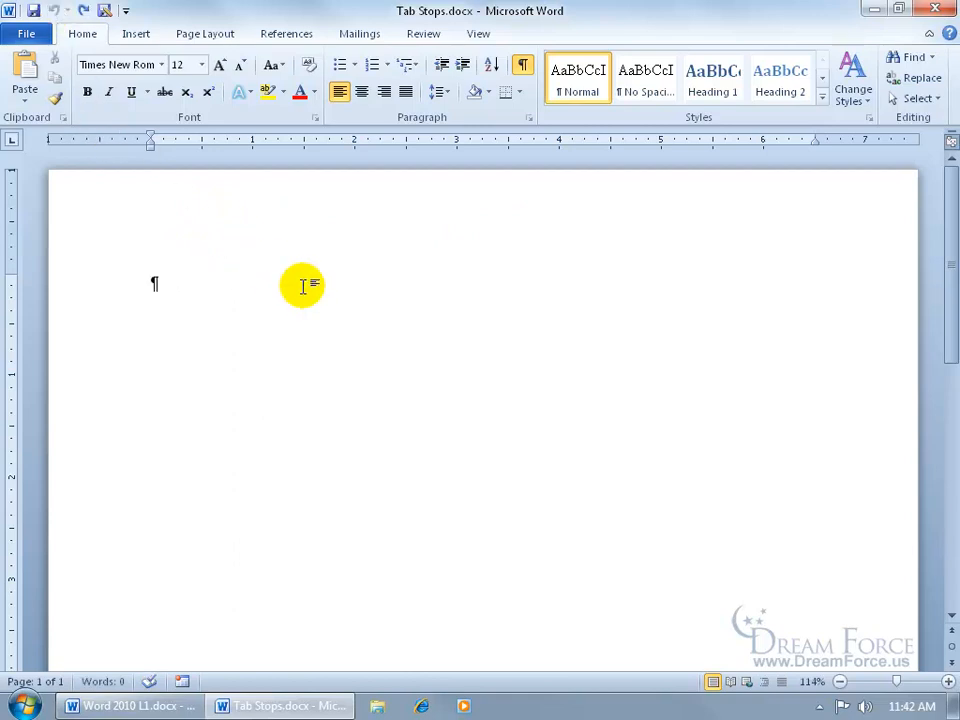
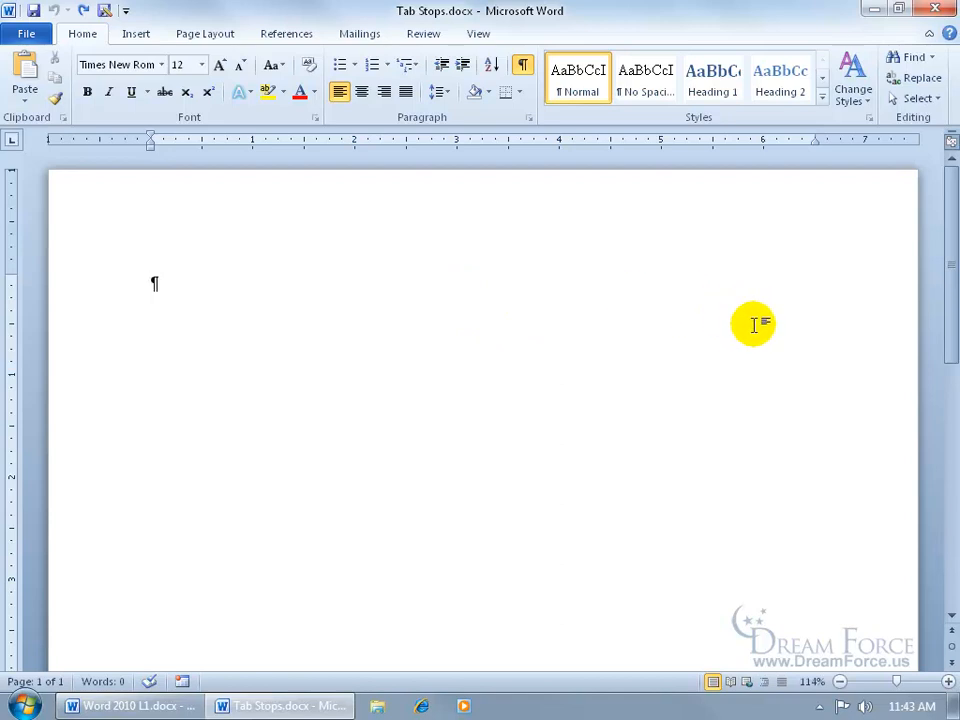
Step: Enter the heading "Books" followed by a tab on the first line
type("Books")
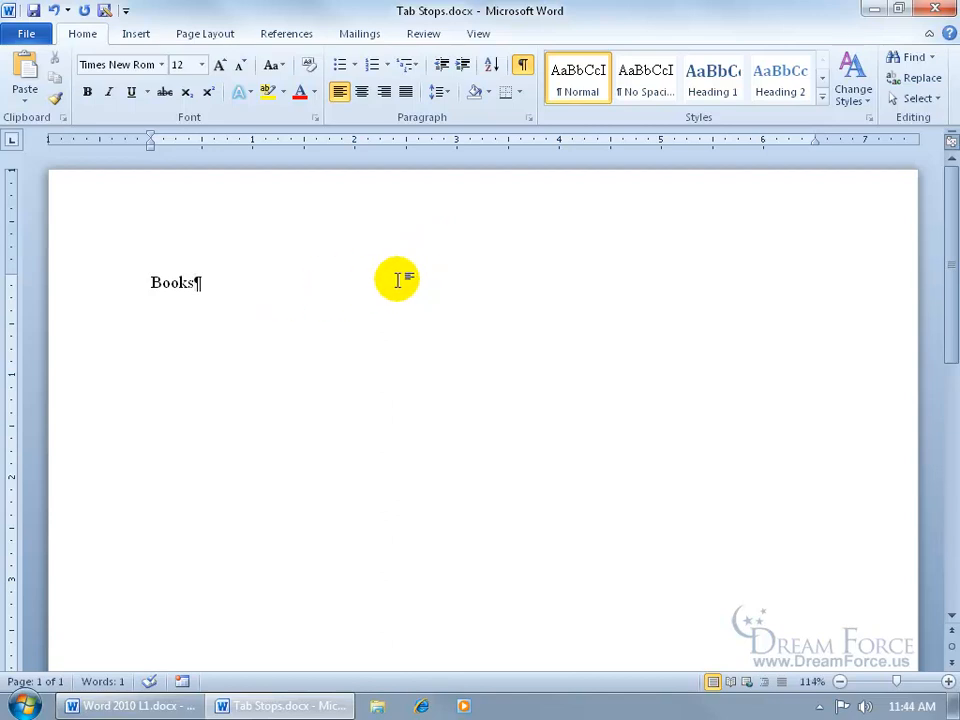
key("Tab")
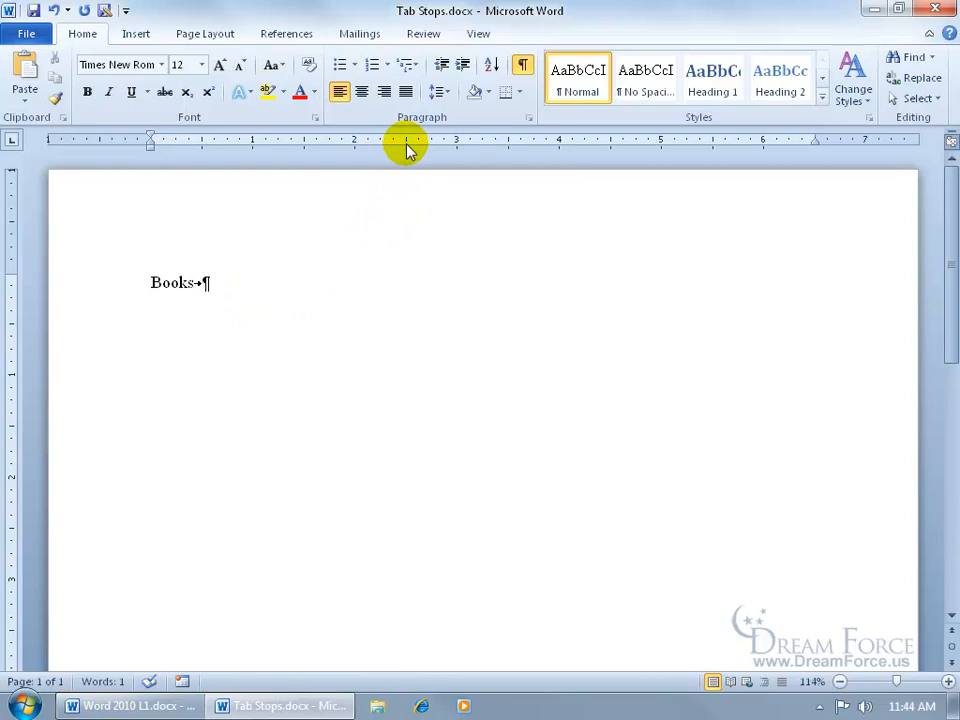
Step: Cycle through the tab types back to Left Tab, place a left tab stop at about 2.4 inches and enter "Author" there
left_click(13, 144)
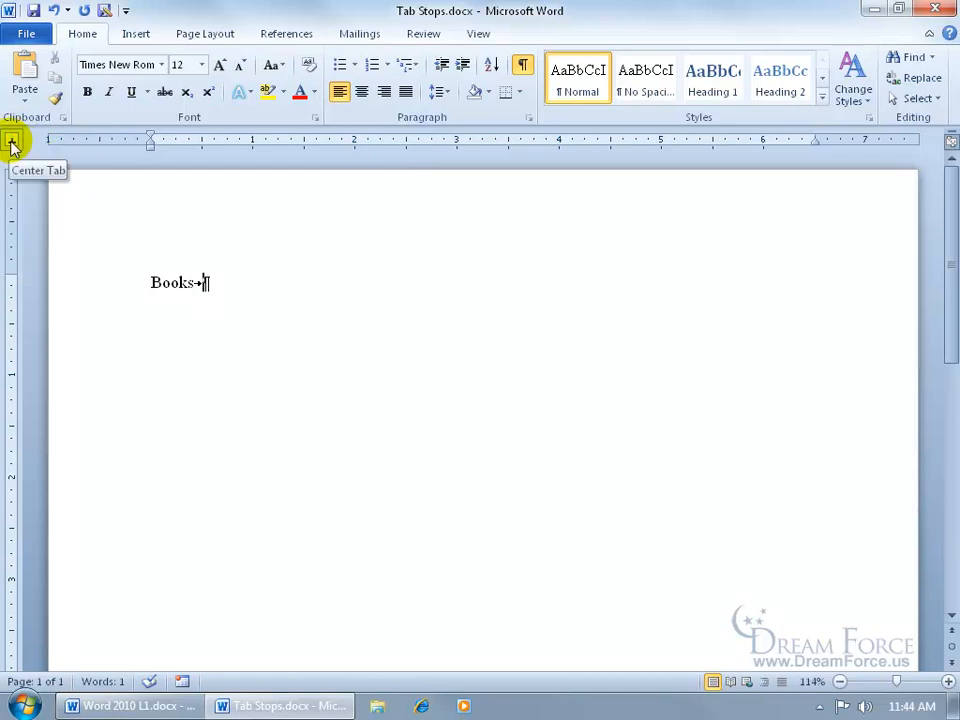
left_click(13, 144)
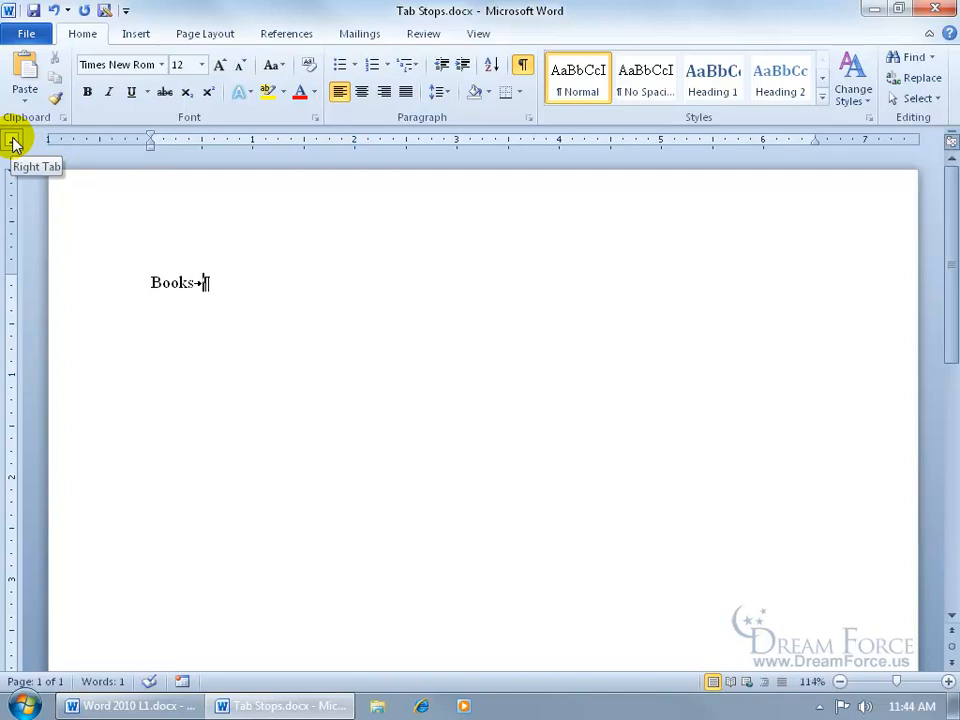
left_click(12, 142)
left_click(13, 142)
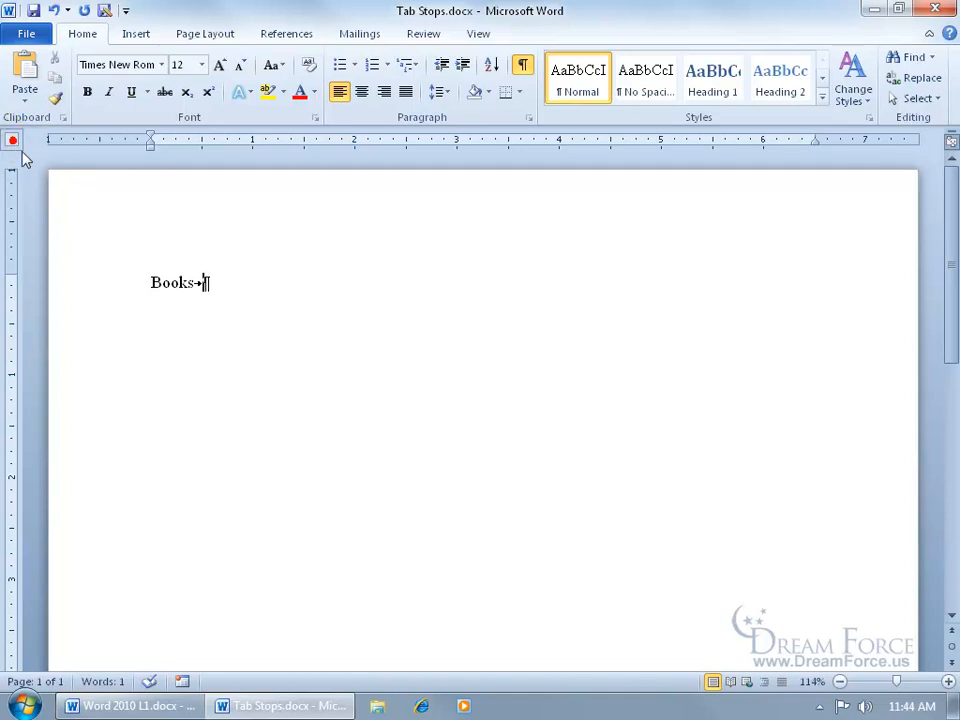
left_click(12, 142)
left_click(12, 142)
left_click(12, 142)
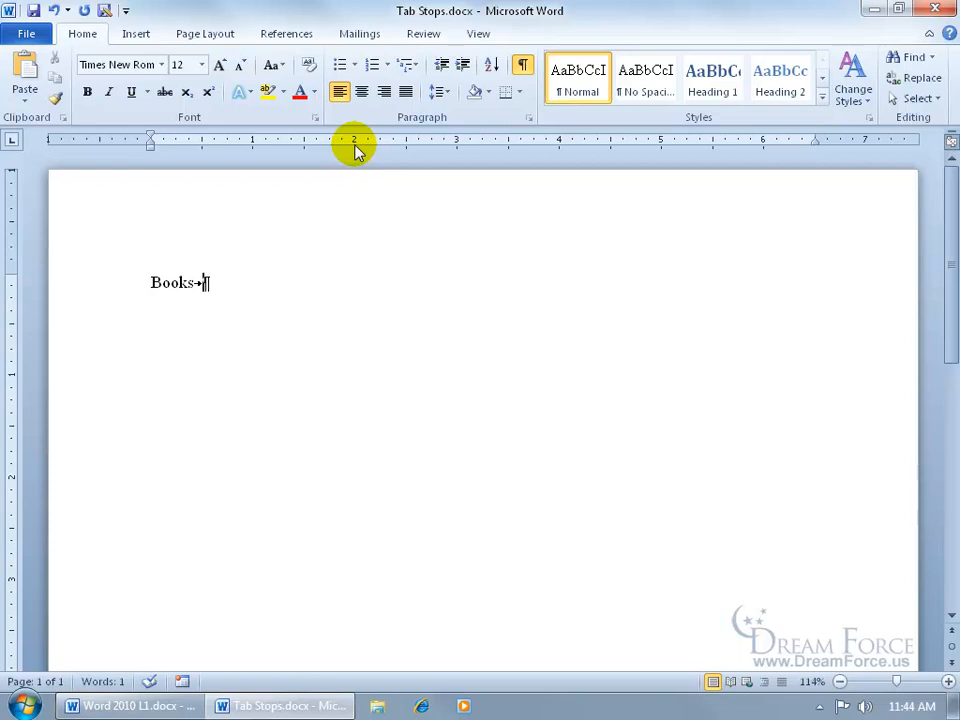
left_click(393, 143)
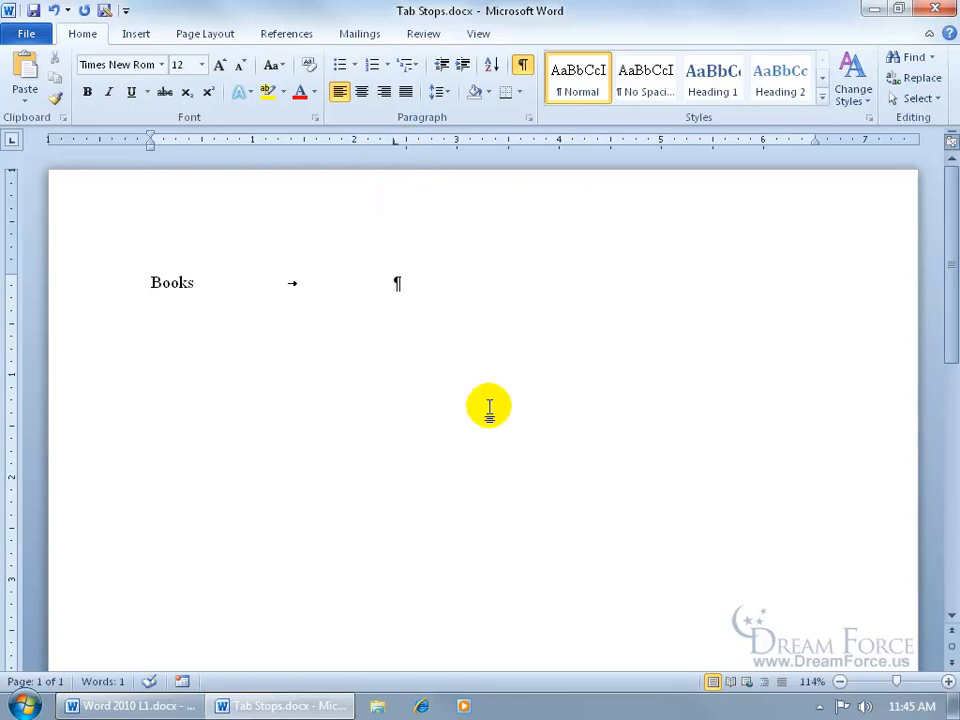
type("Author")
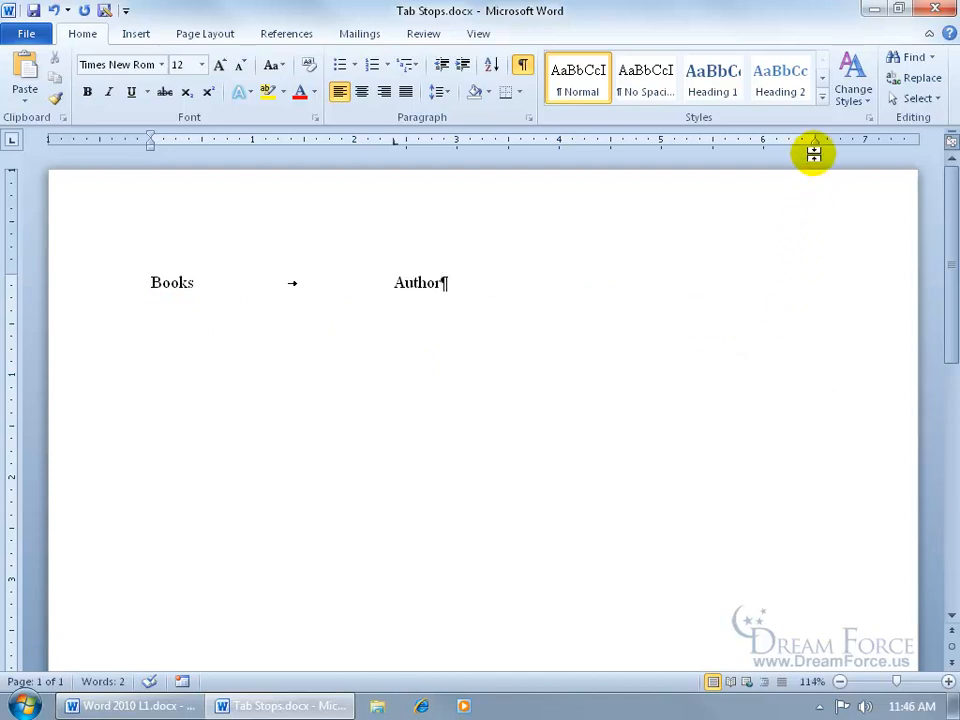
Step: Place a right tab stop at the 6.5-inch right margin and add the heading "Cost" there after a tab
left_click(13, 142)
left_click(13, 142)
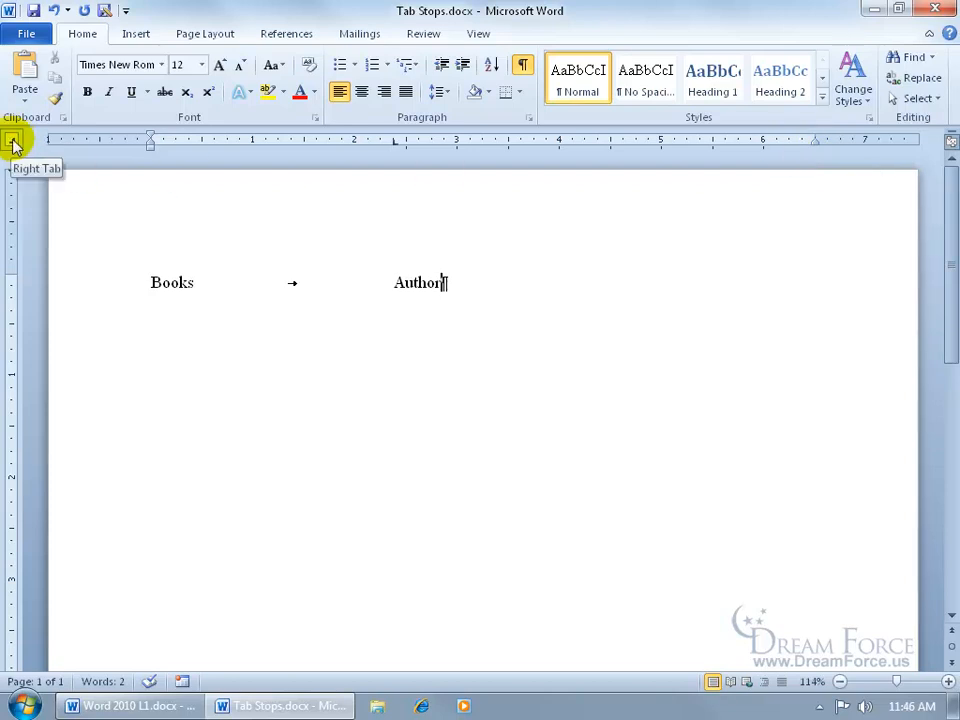
left_click(797, 140)
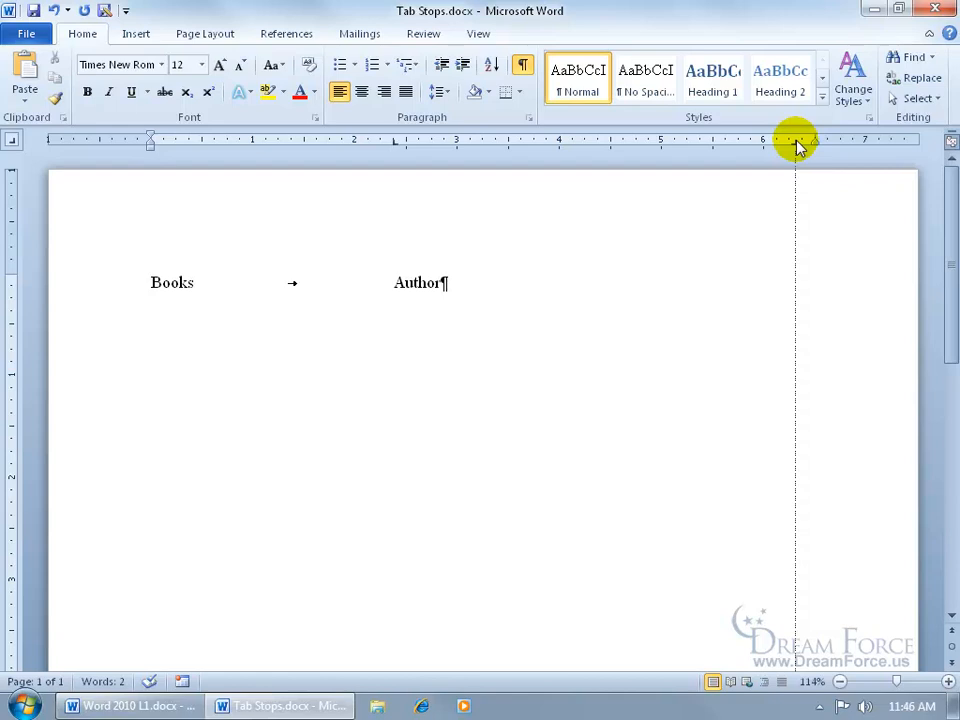
left_click_drag(797, 141, 815, 141)
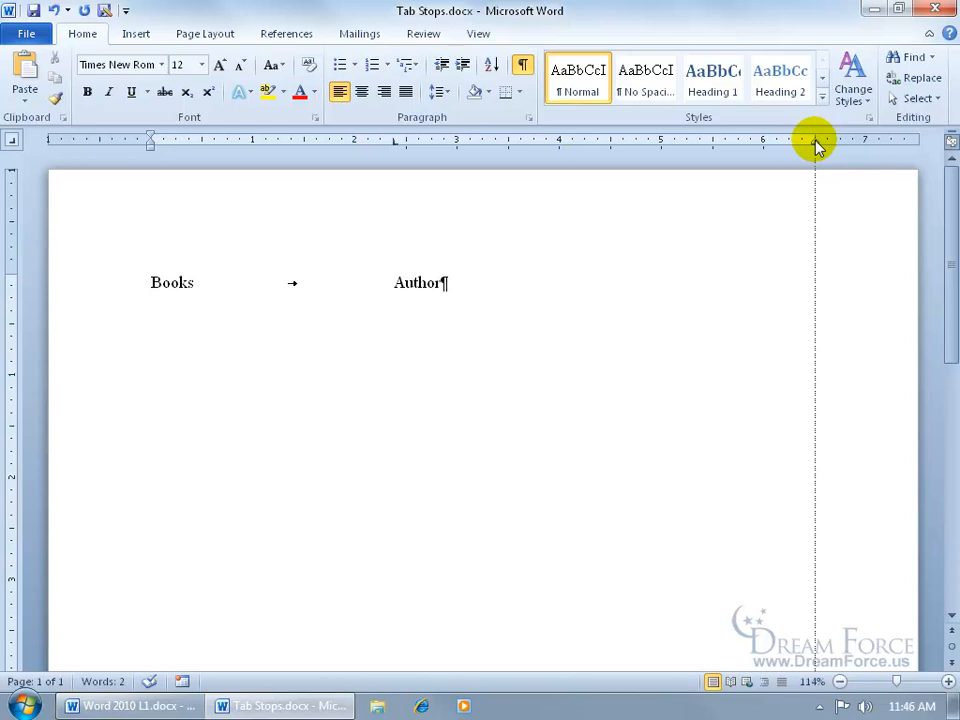
left_click_drag(815, 141, 815, 141)
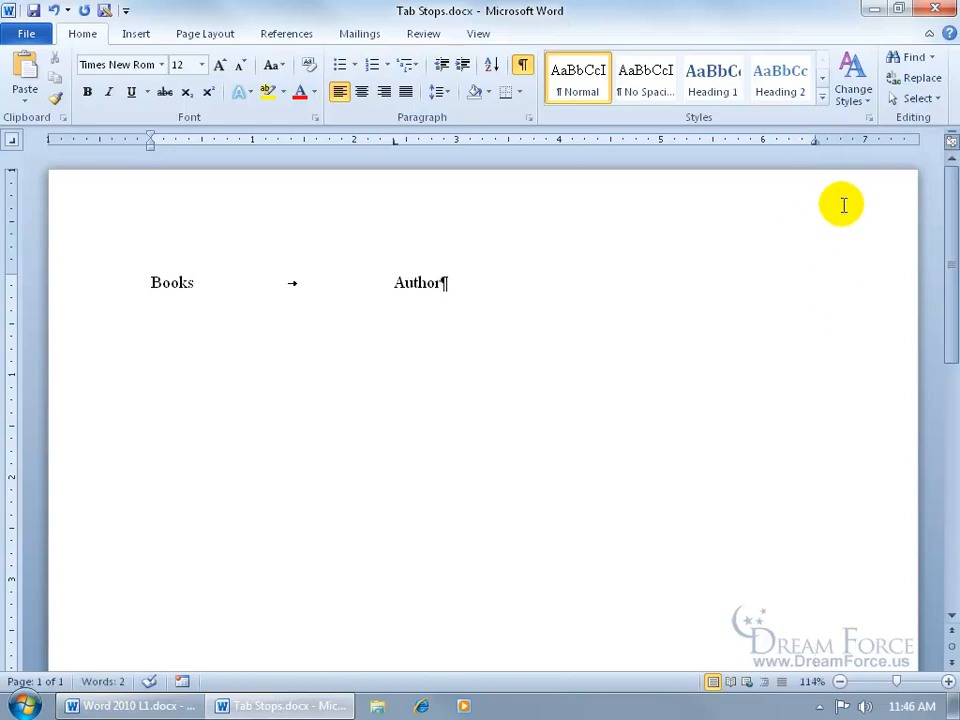
key("Tab")
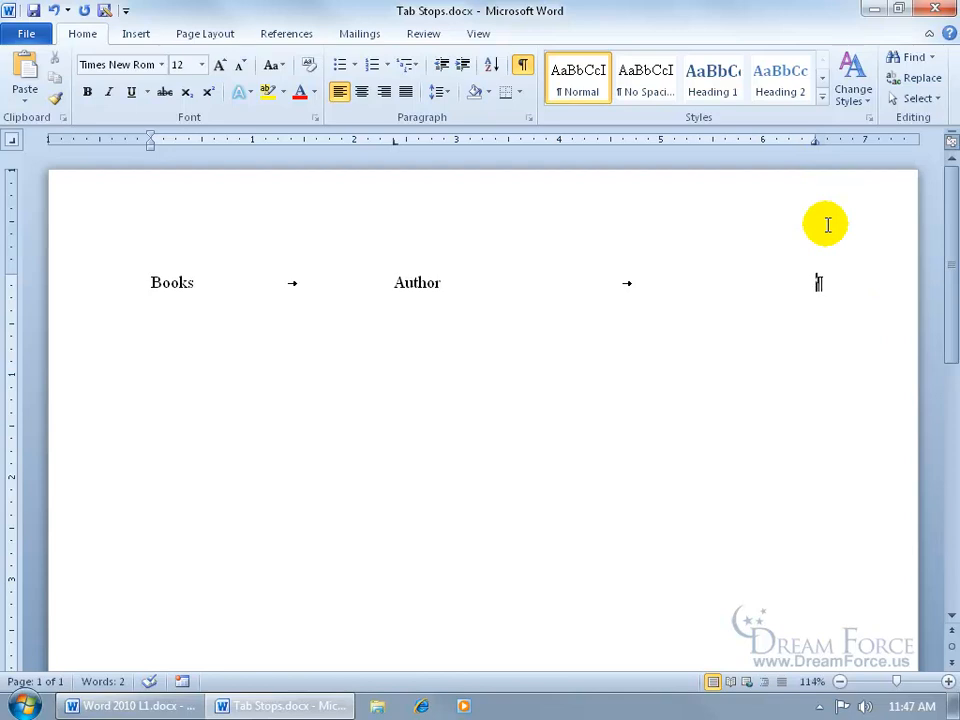
type("Cost")
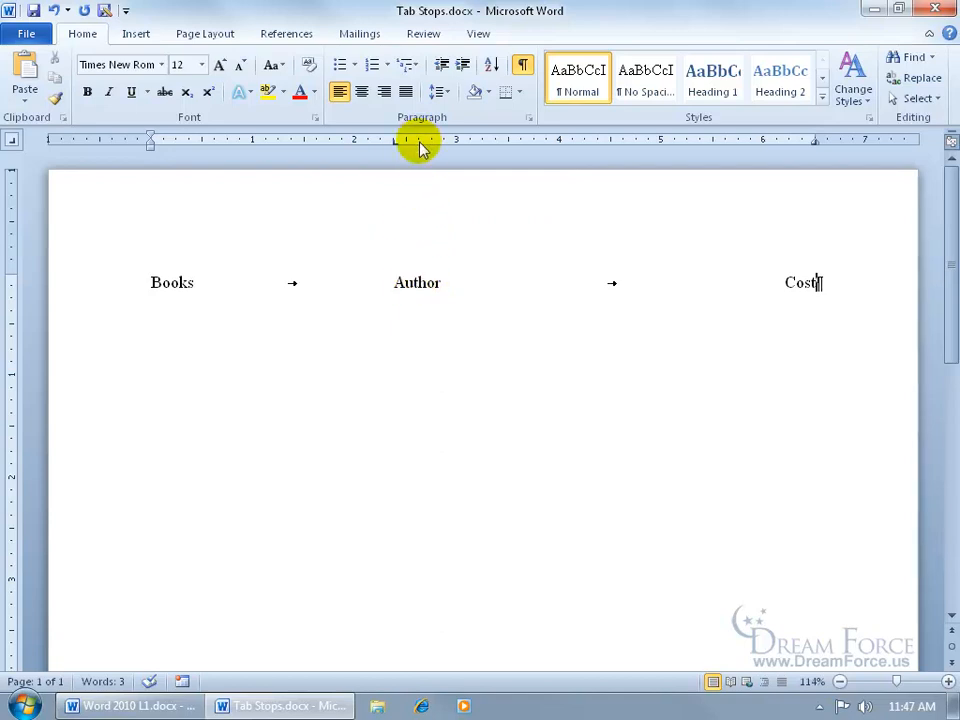
Step: Replace the left tab stop for "Author" with a center tab stop and move it to 3 inches
left_click(12, 141)
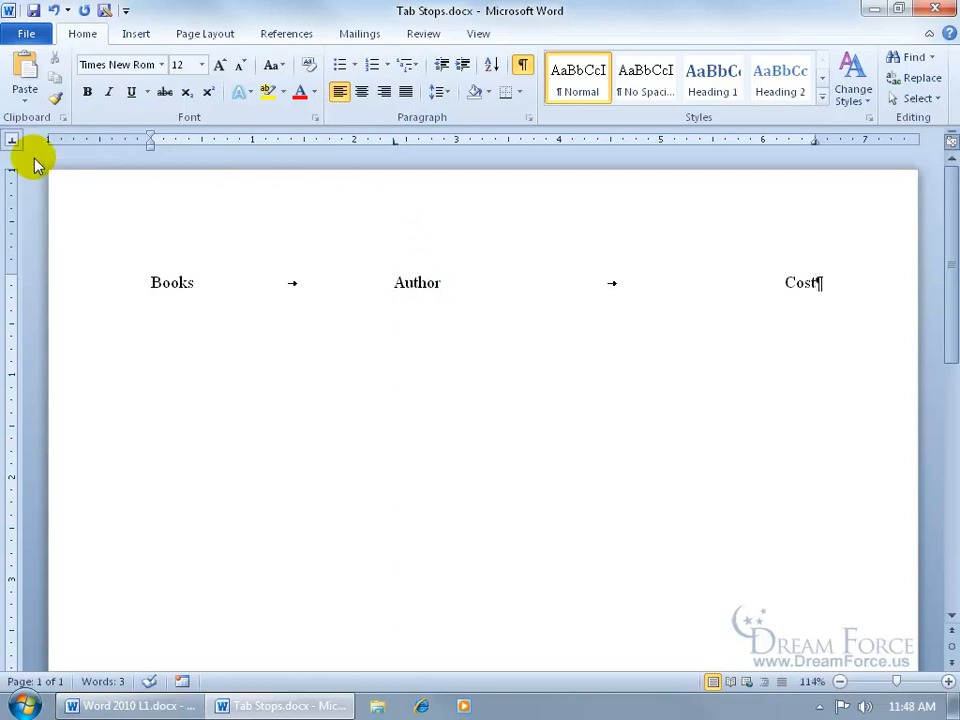
left_click_drag(395, 139, 397, 195)
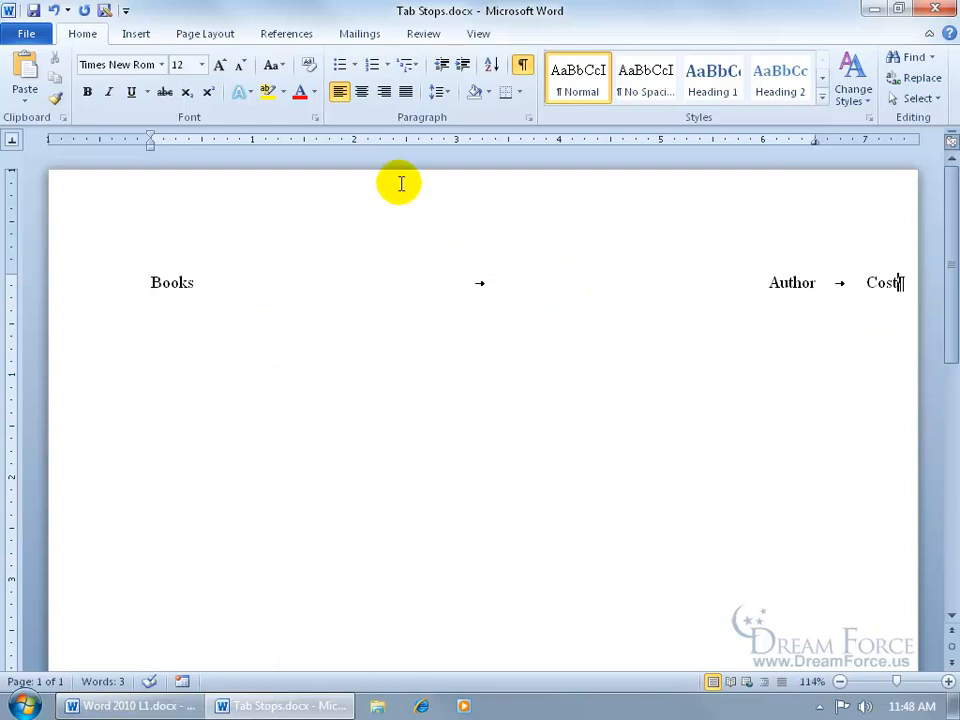
left_click(406, 142)
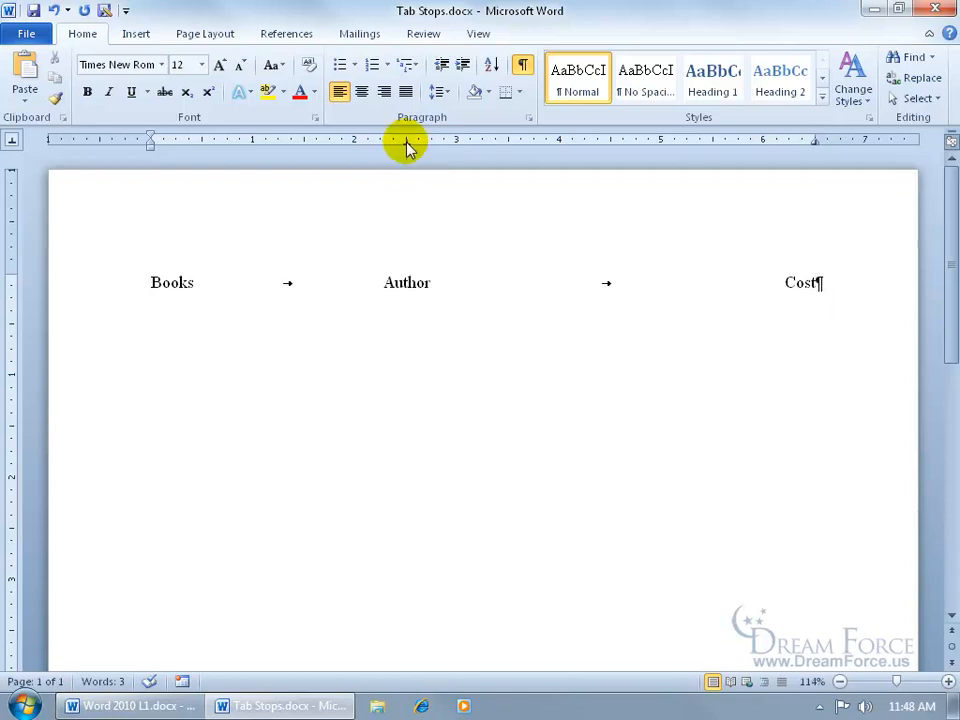
left_click_drag(406, 143, 455, 148)
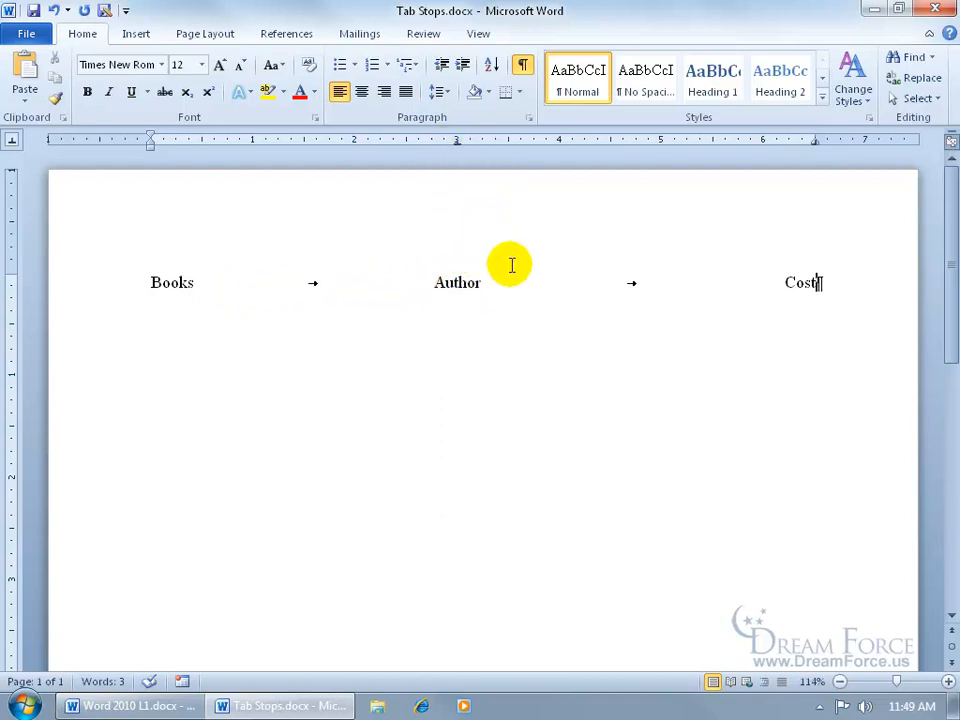
Step: Move the "Author" center tab stop to exactly 3.25 inches with the ruler measurements displayed
left_click_drag(457, 146, 463, 145)
left_click_drag(461, 143, 465, 143)
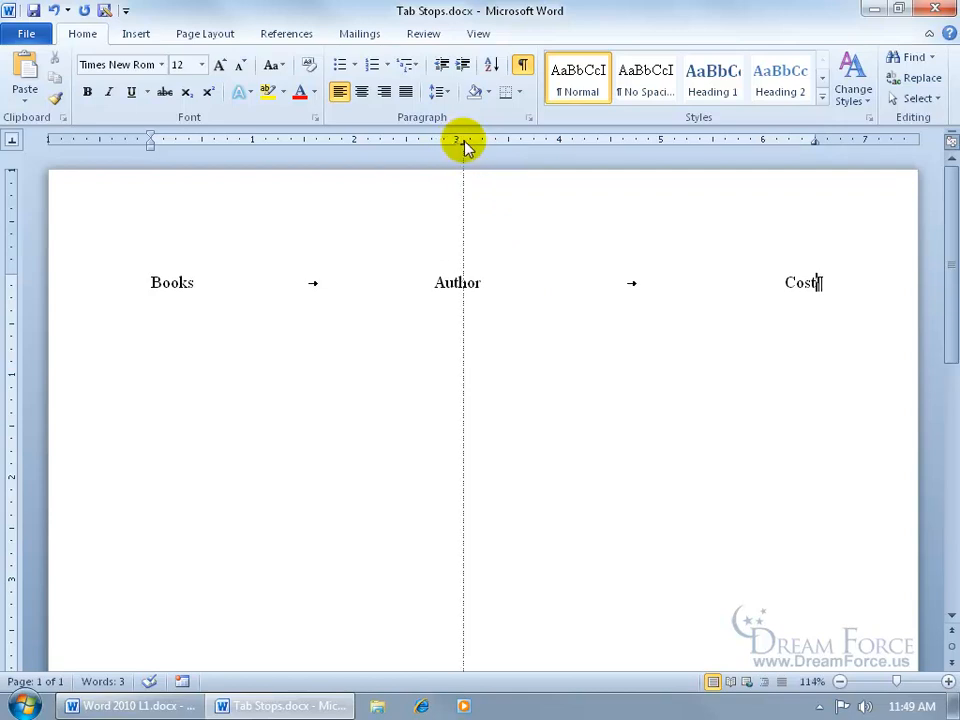
left_click_drag(465, 146, 464, 146)
key("alt")
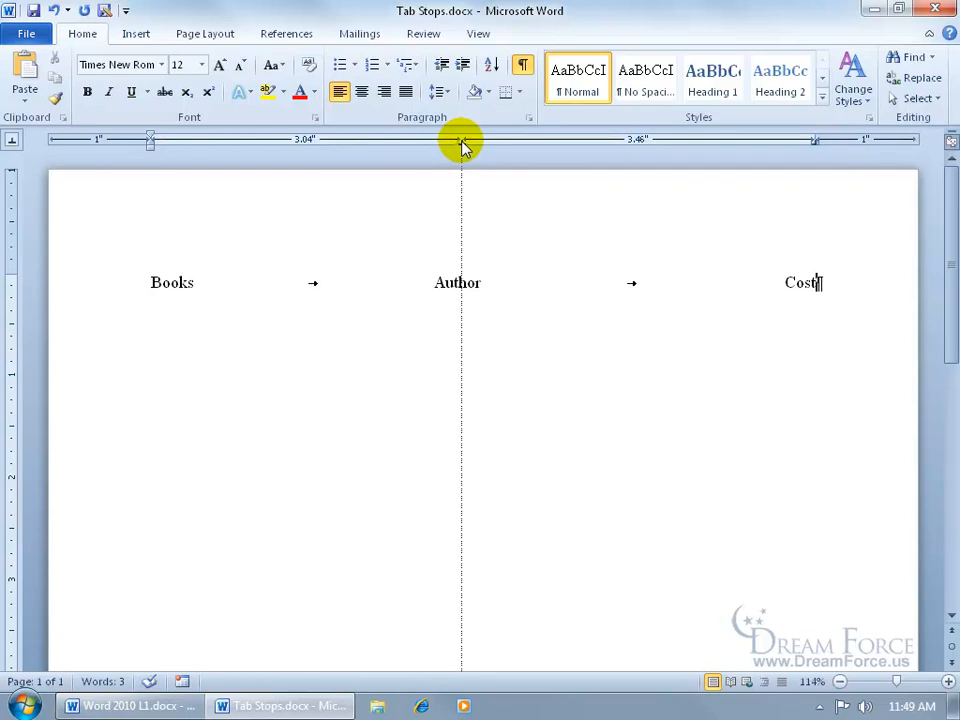
left_click_drag(462, 141, 467, 141)
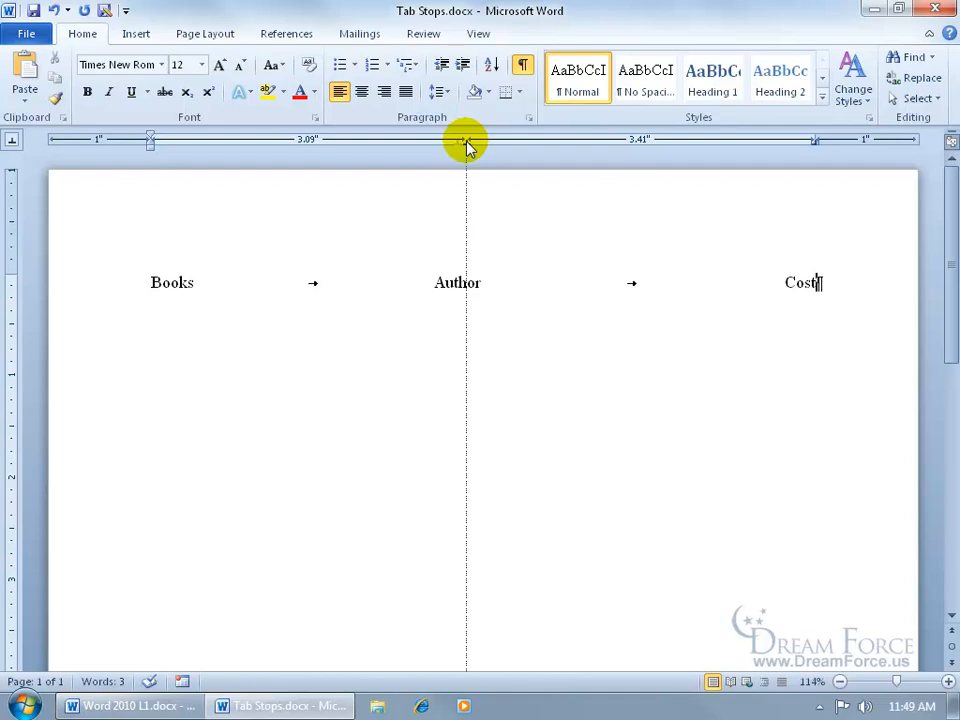
left_click_drag(466, 141, 483, 141)
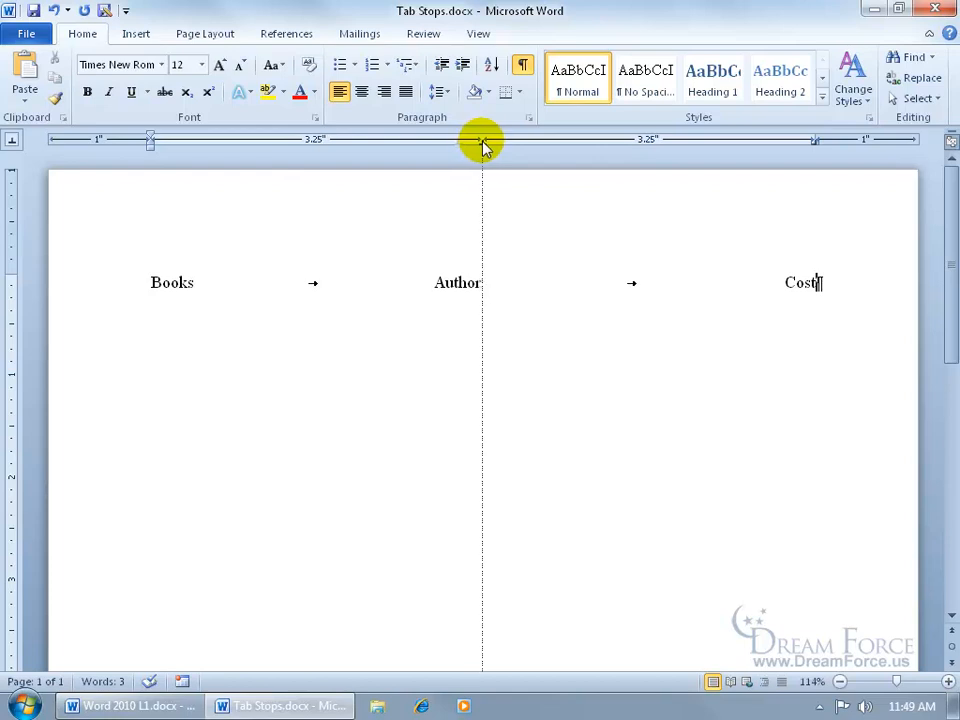
left_click_drag(483, 141, 483, 141)
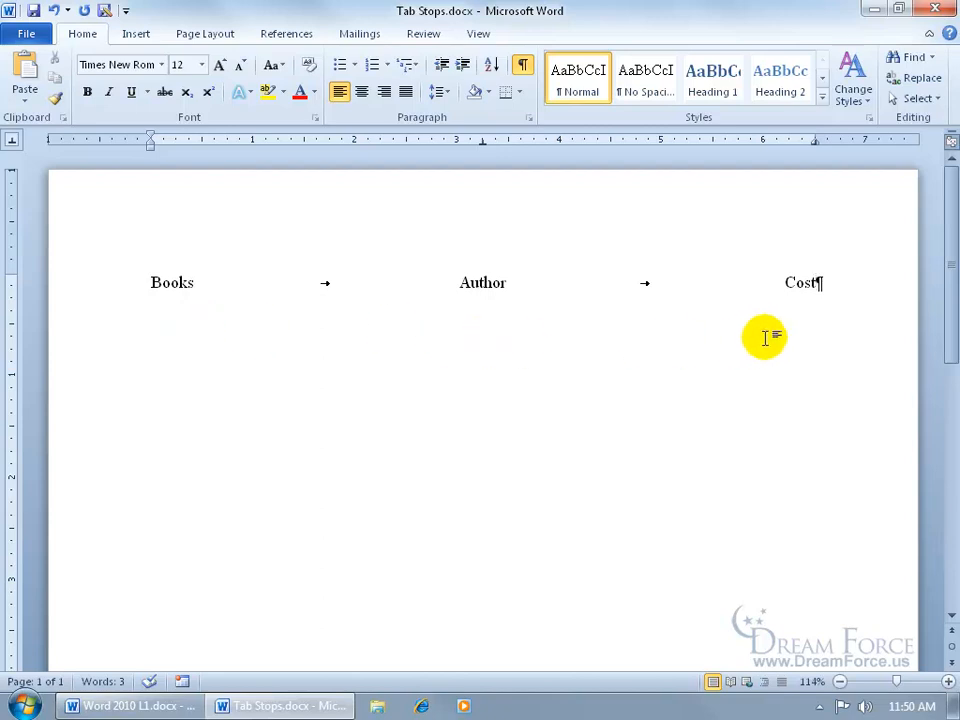
Step: Add a tabbed row below the headings with "Harry Potter", "J.K. Rowling" and "$49.95"
key("Return")
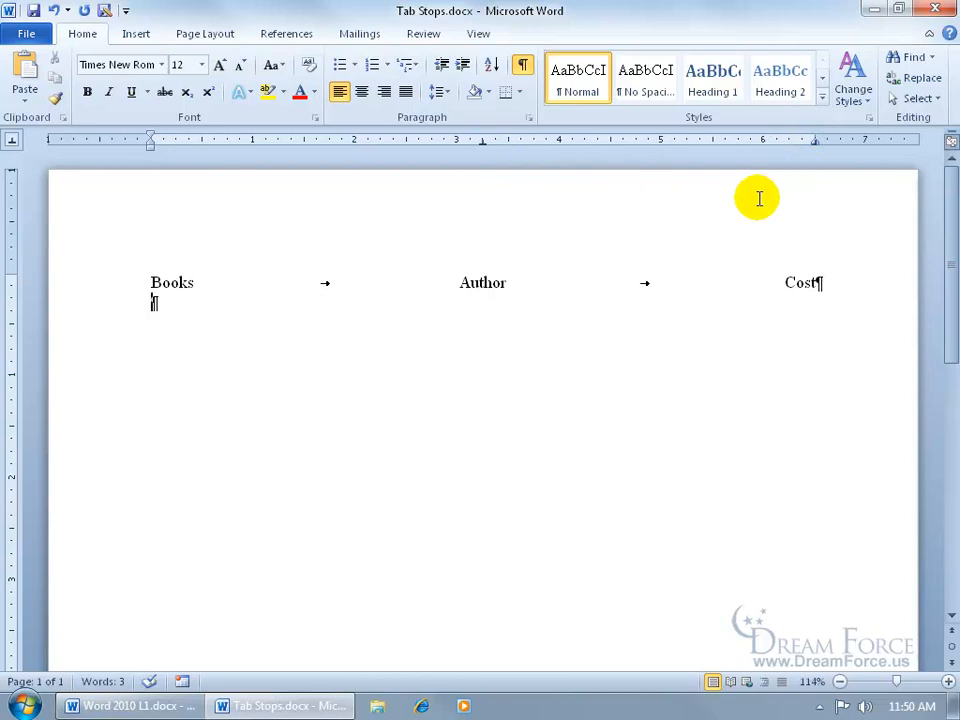
type("Harry Potter")
key("Tab")
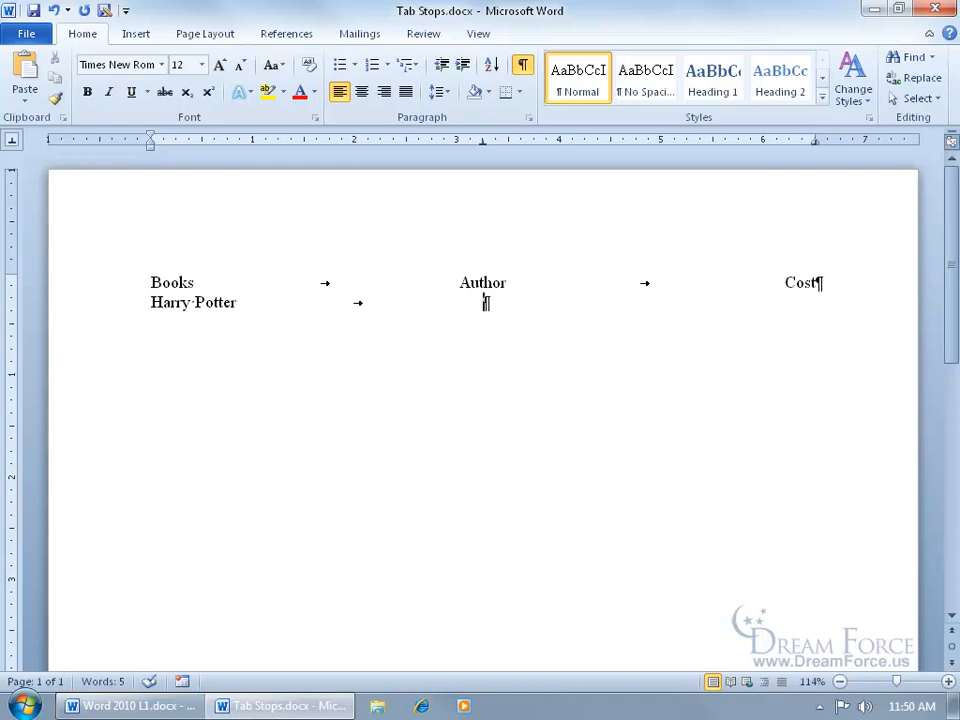
type("J.K. Rowling")
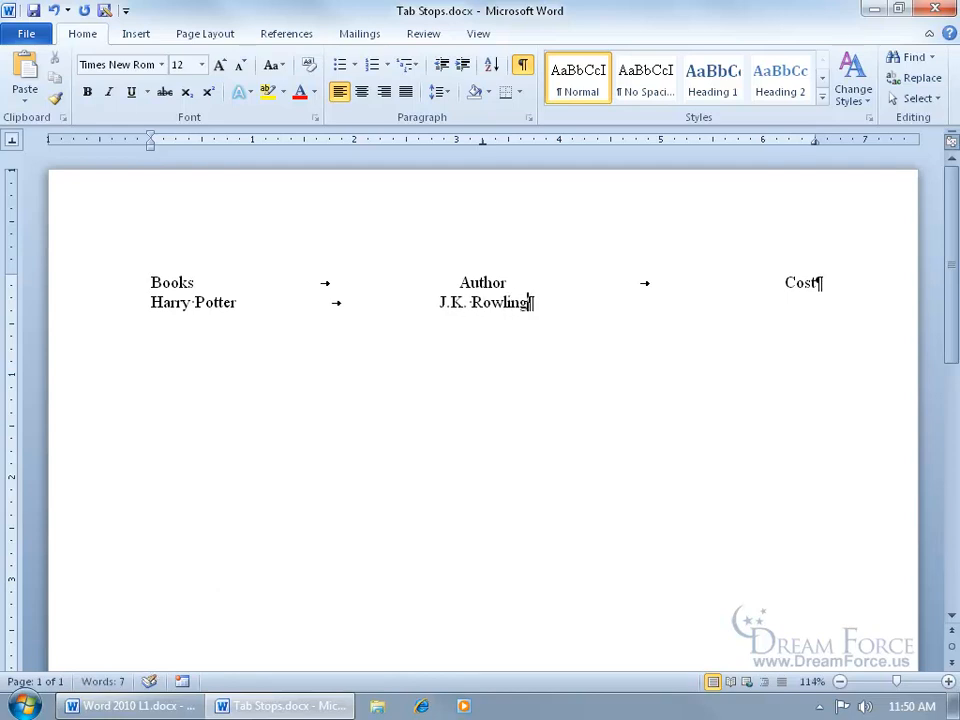
key("Tab")
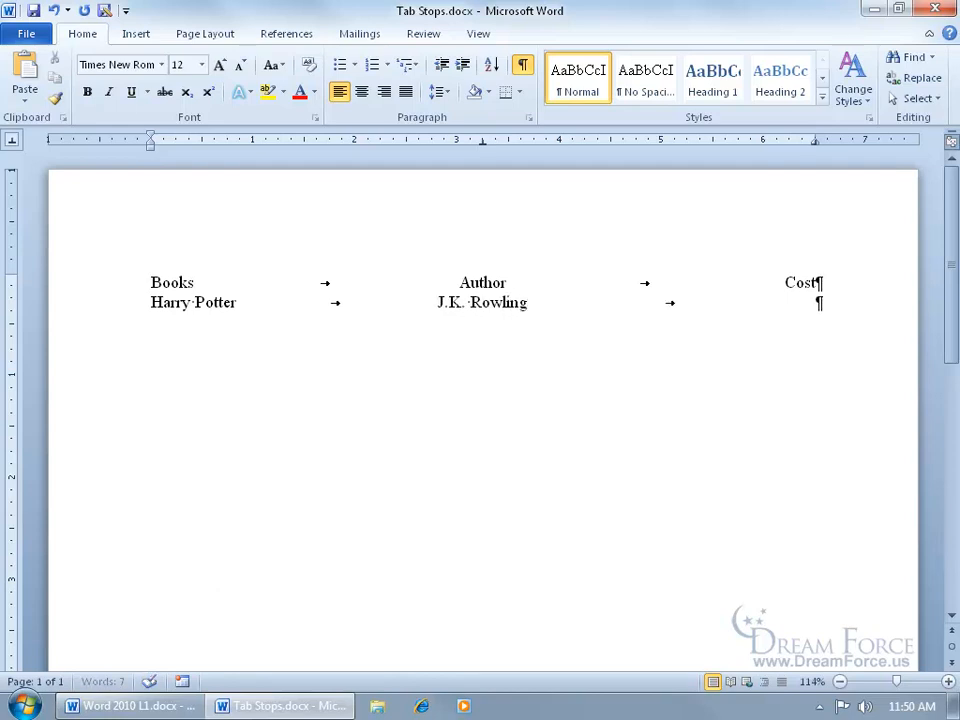
type("$49.95")
Step: Add a second tabbed book row with "Scooby-Doo!", "Fred" and "$19.95"
key("Return")
type("Scooby-Doo!")
key("Tab")
type("Fred")
key("Tab")
type("$19.95")
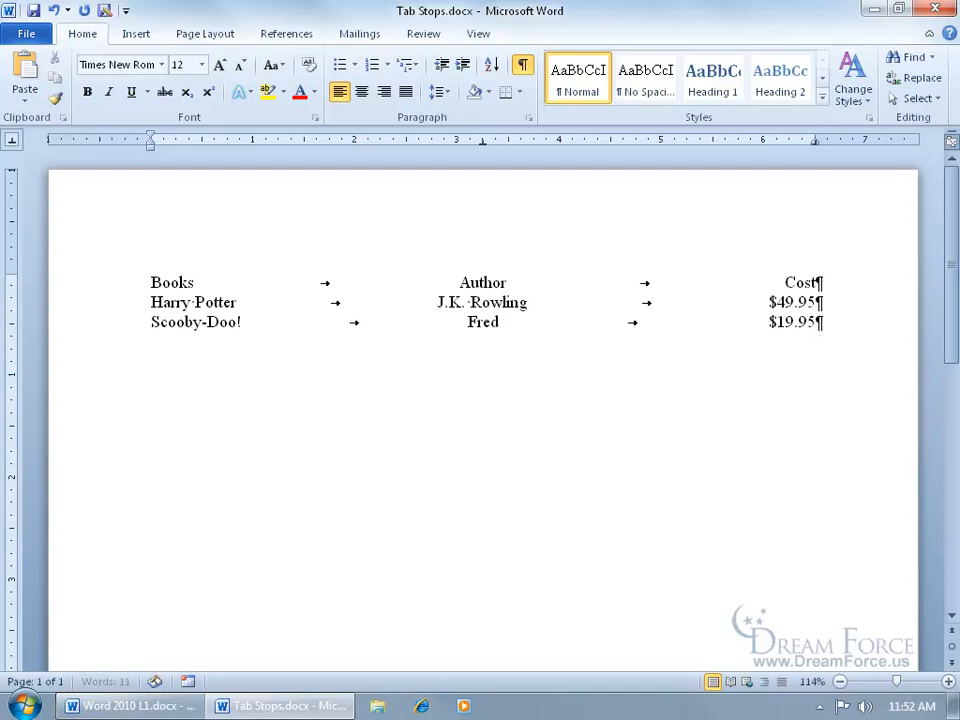
Step: Add a third tabbed book row with "Elf Stones of Shannara", "Terry Brooks" and "$29.95"
key("Return")
type("Elf Stones of Shannara")
key("Tab")
type("Terry Brooks")
key("Tab")
type("$29.9")
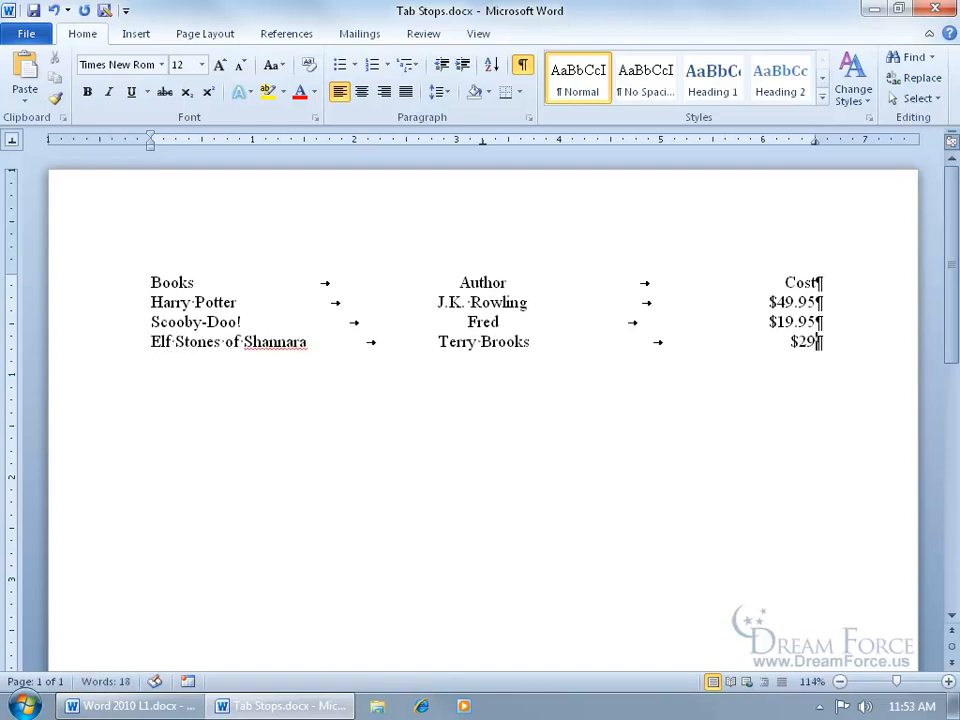
type("5")
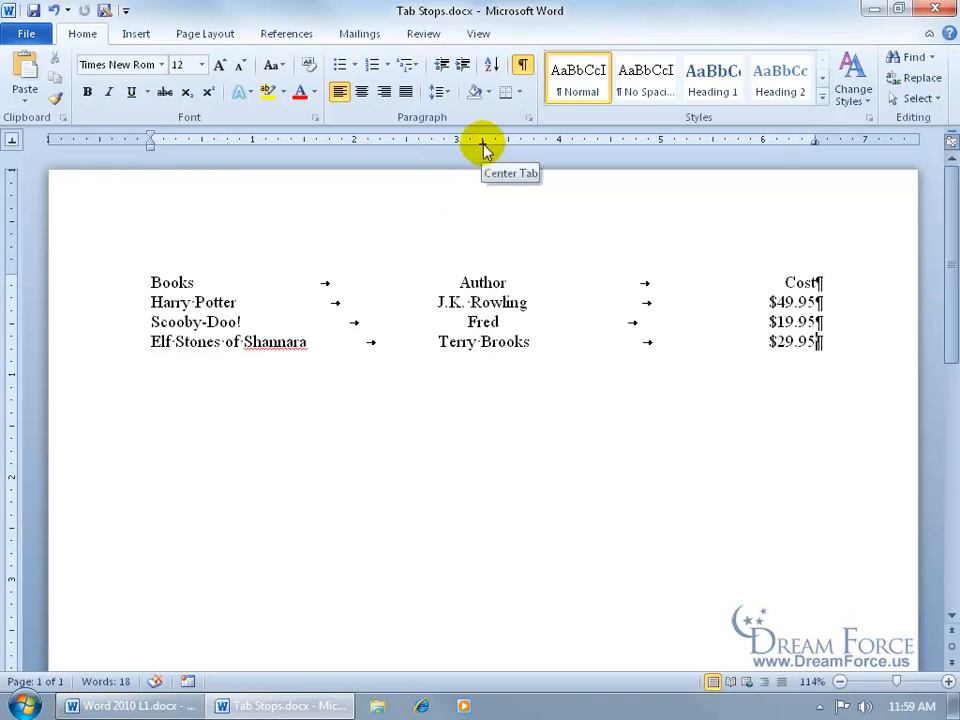
Step: Clear the 6.5-inch right tab stop from the "Elf Stones of Shannara" row
double_click(483, 146)
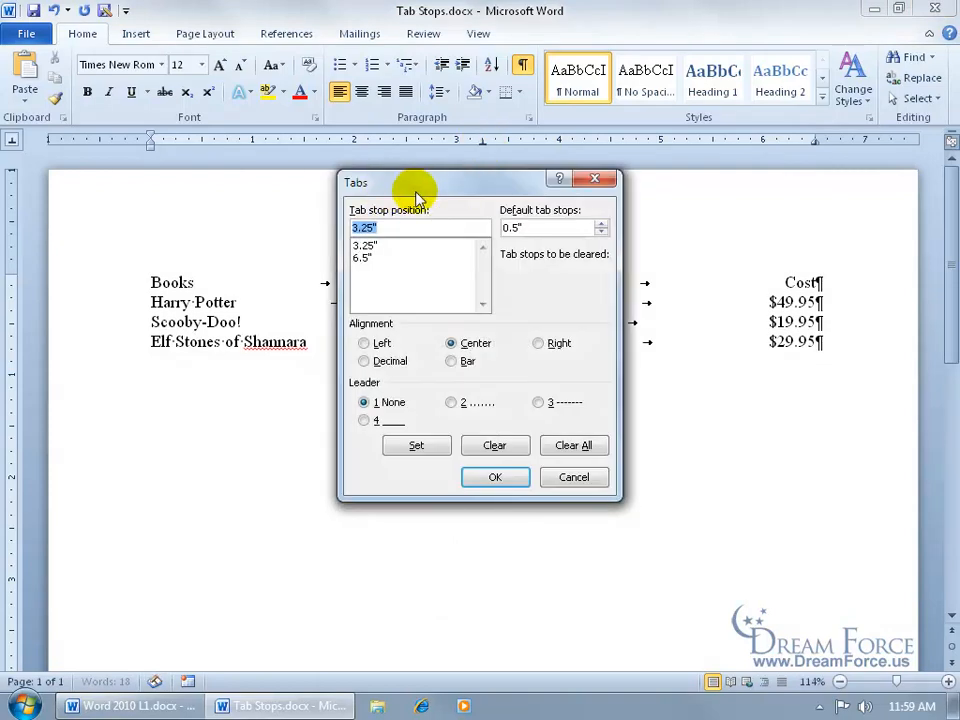
left_click(595, 179)
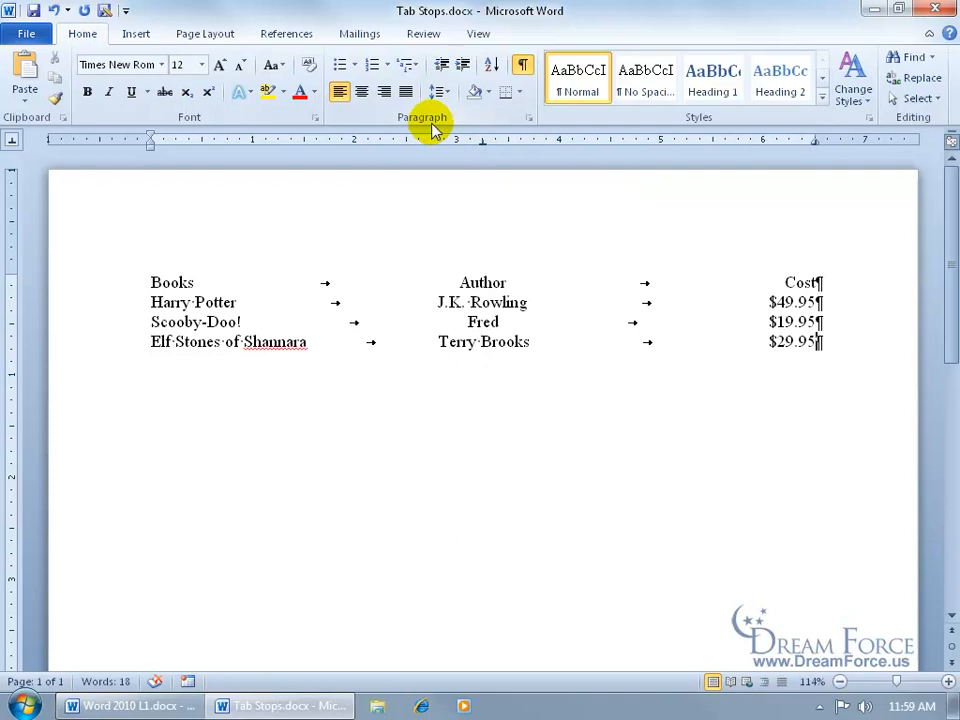
left_click(207, 34)
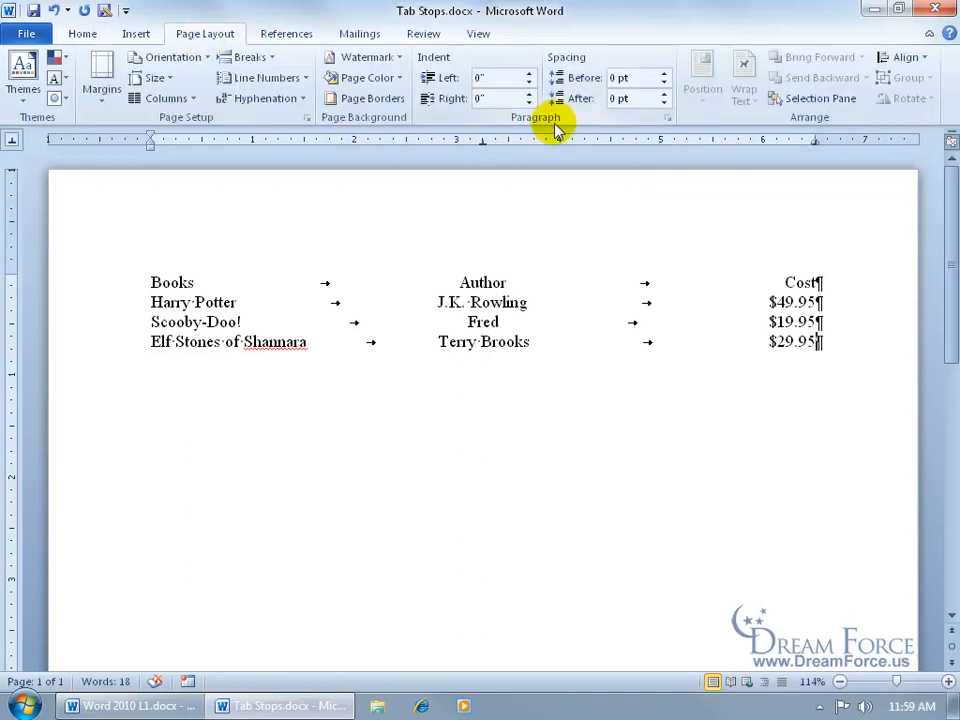
left_click(668, 119)
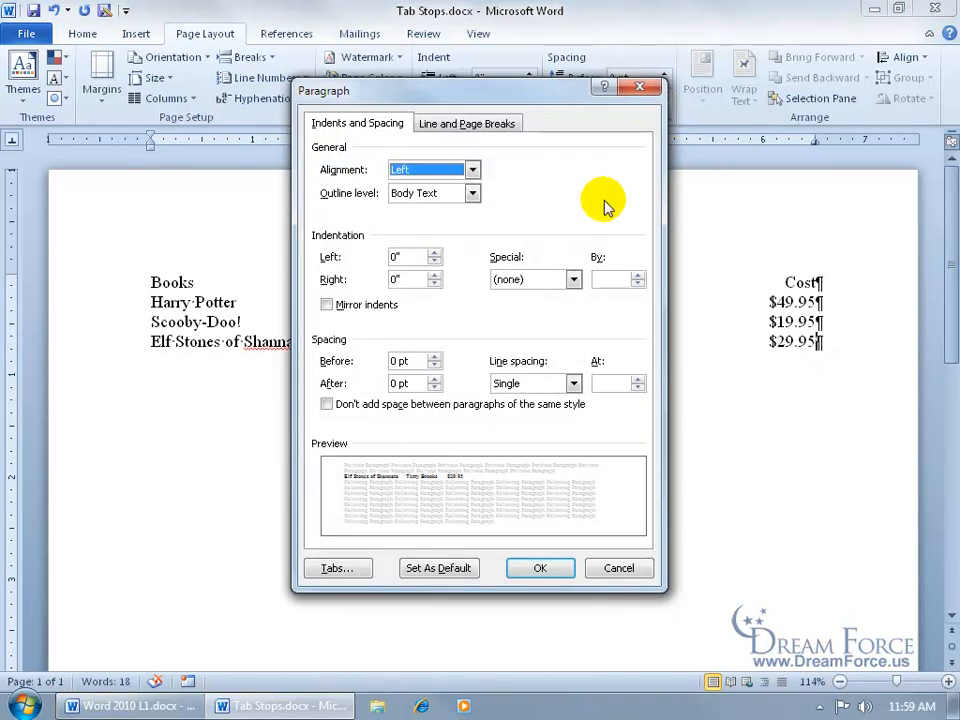
left_click(340, 568)
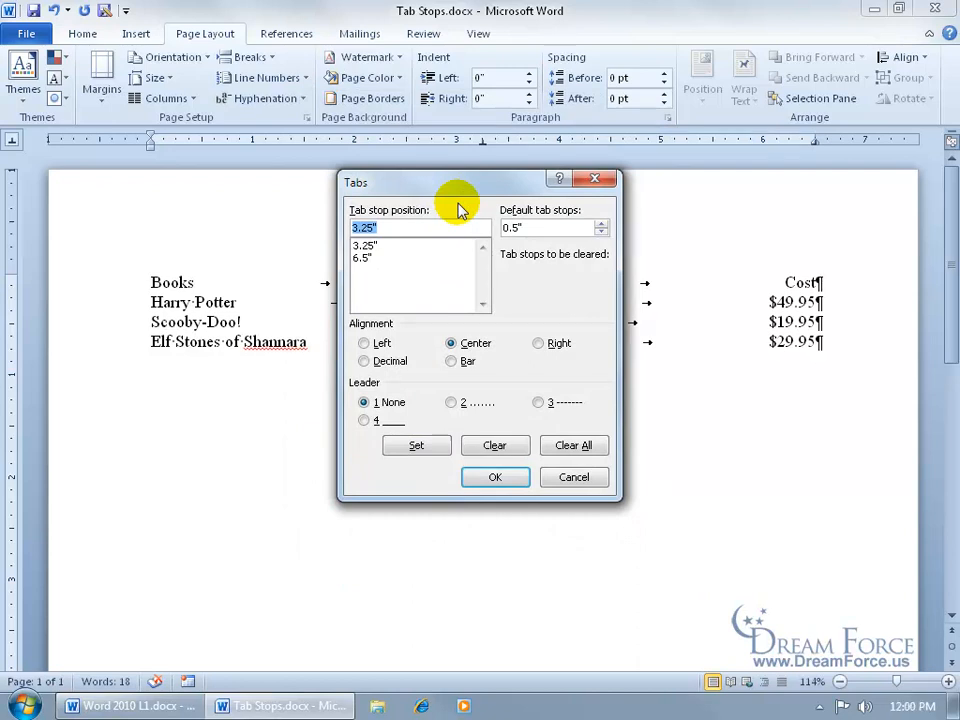
left_click(370, 260)
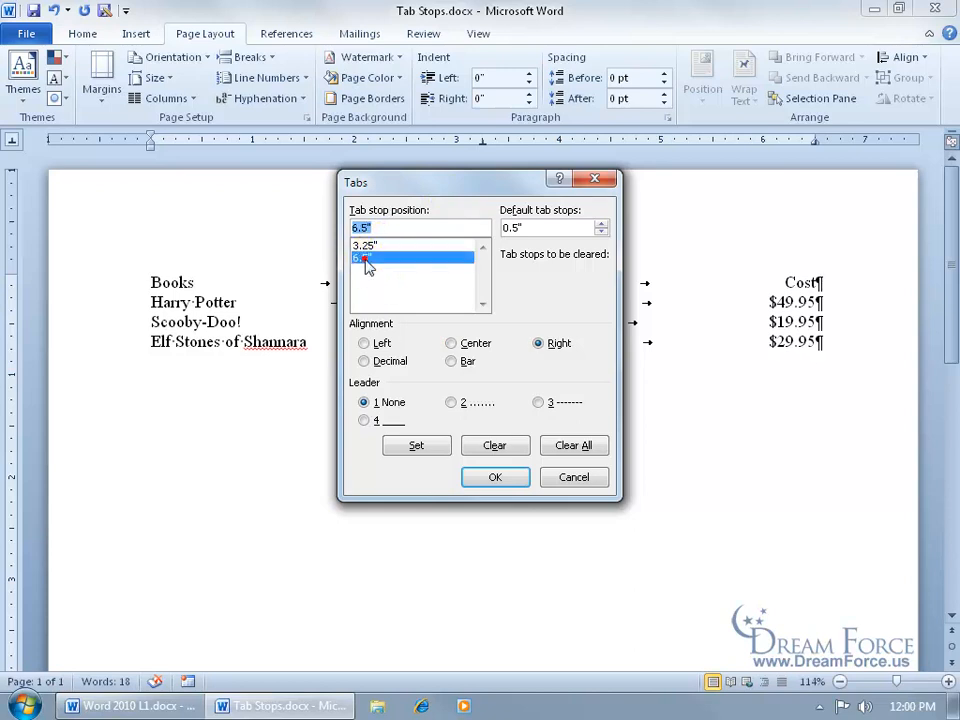
left_click(494, 445)
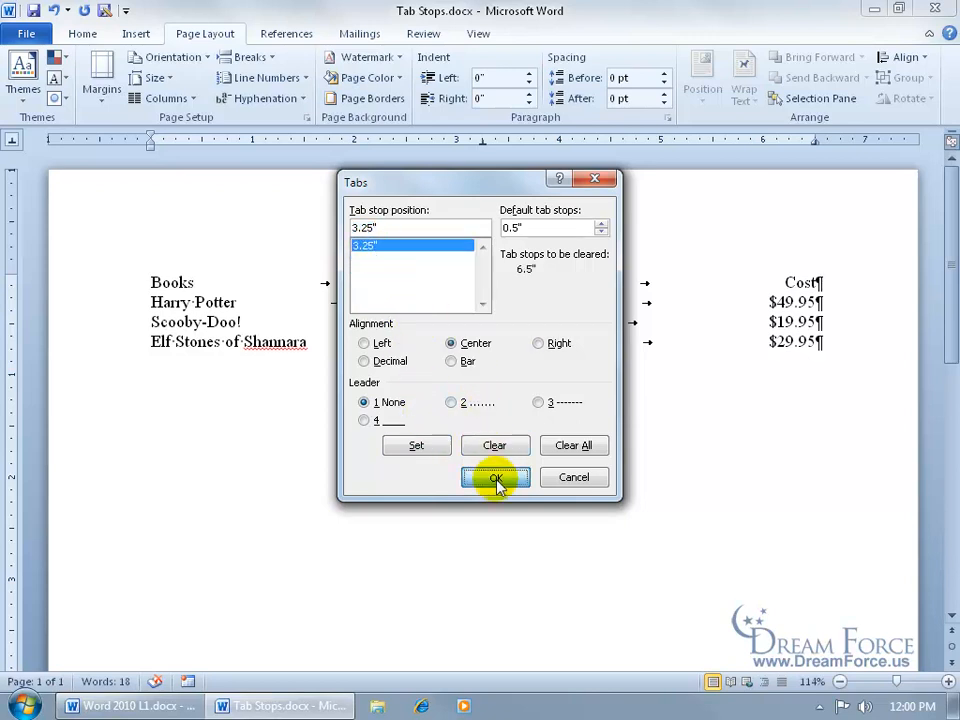
left_click(495, 477)
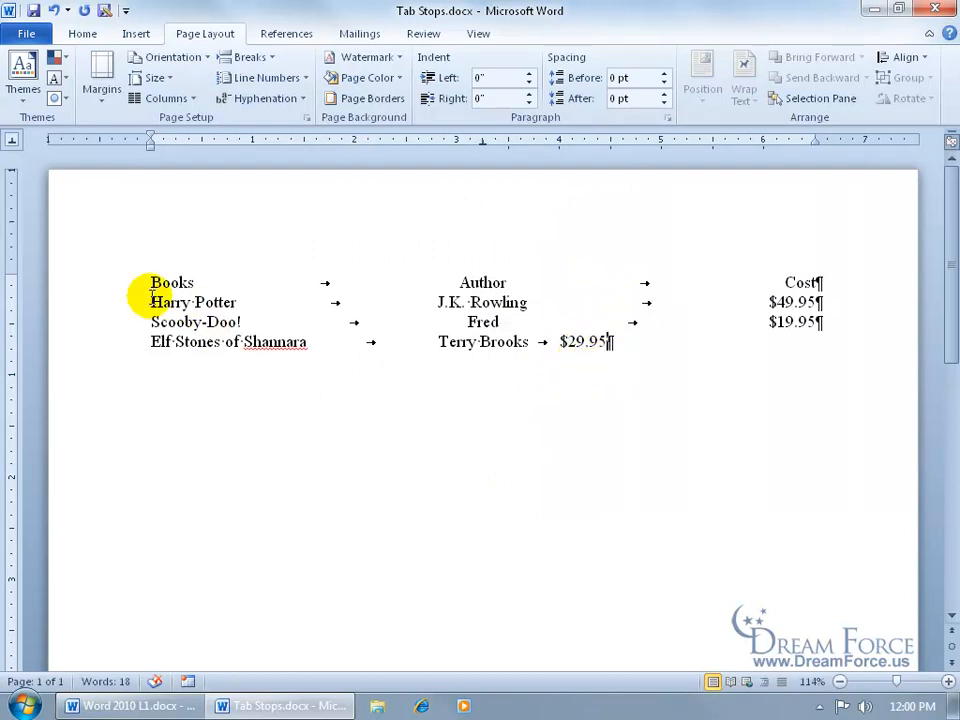
Step: Compare the ruler's tab stops for all rows selected together, the first three rows only, and each row individually
left_click_drag(148, 282, 765, 343)
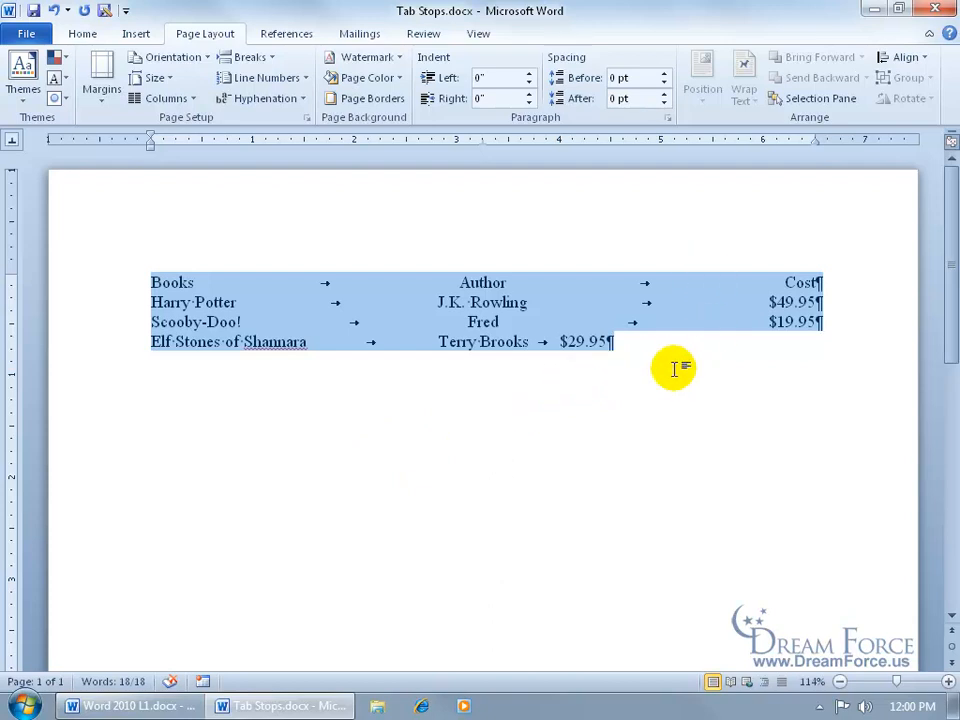
left_click(577, 345)
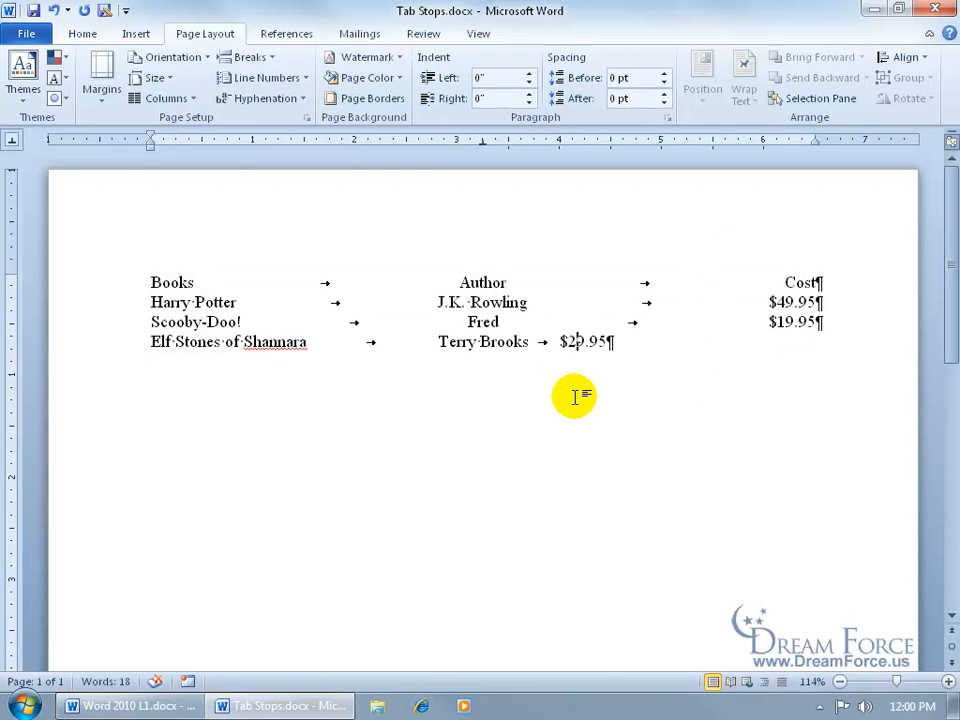
left_click_drag(150, 282, 803, 346)
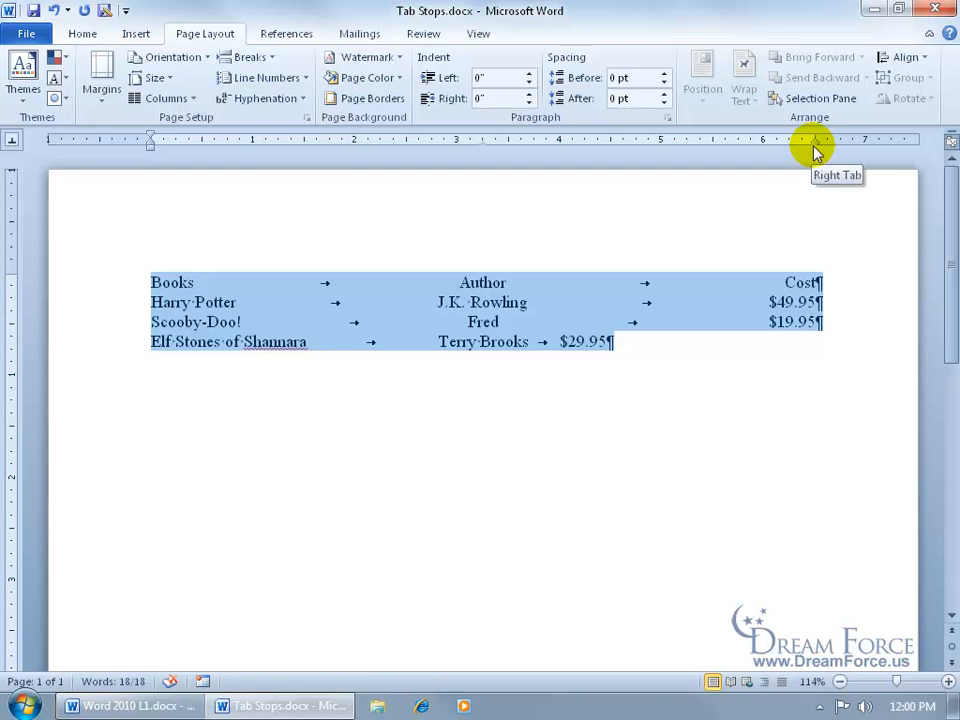
left_click(485, 298)
left_click_drag(172, 282, 820, 322)
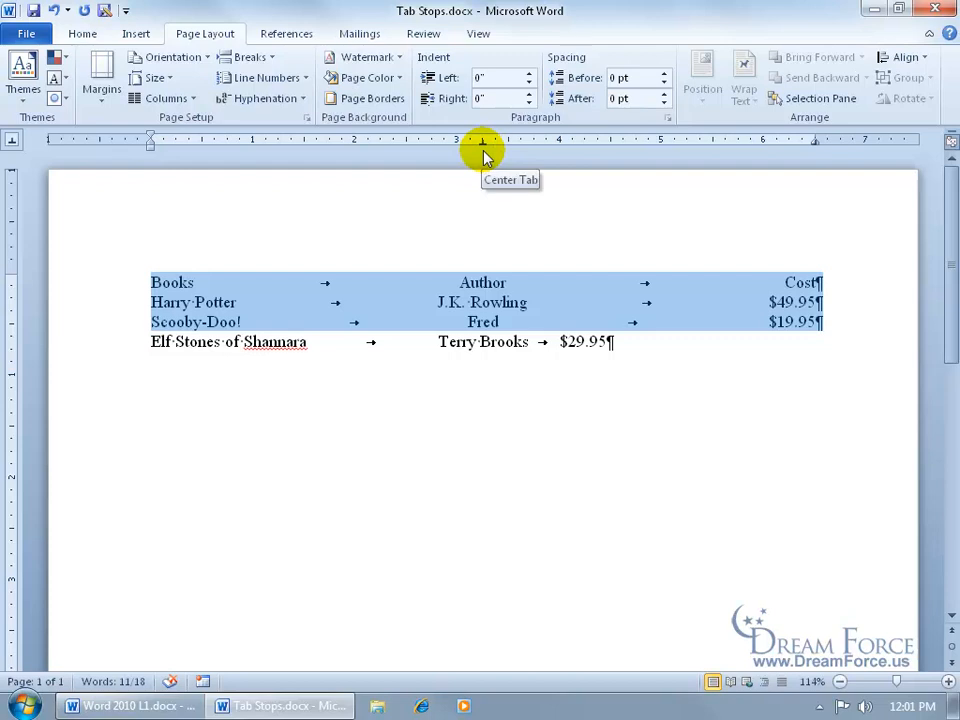
left_click(306, 283)
left_click_drag(184, 283, 632, 339)
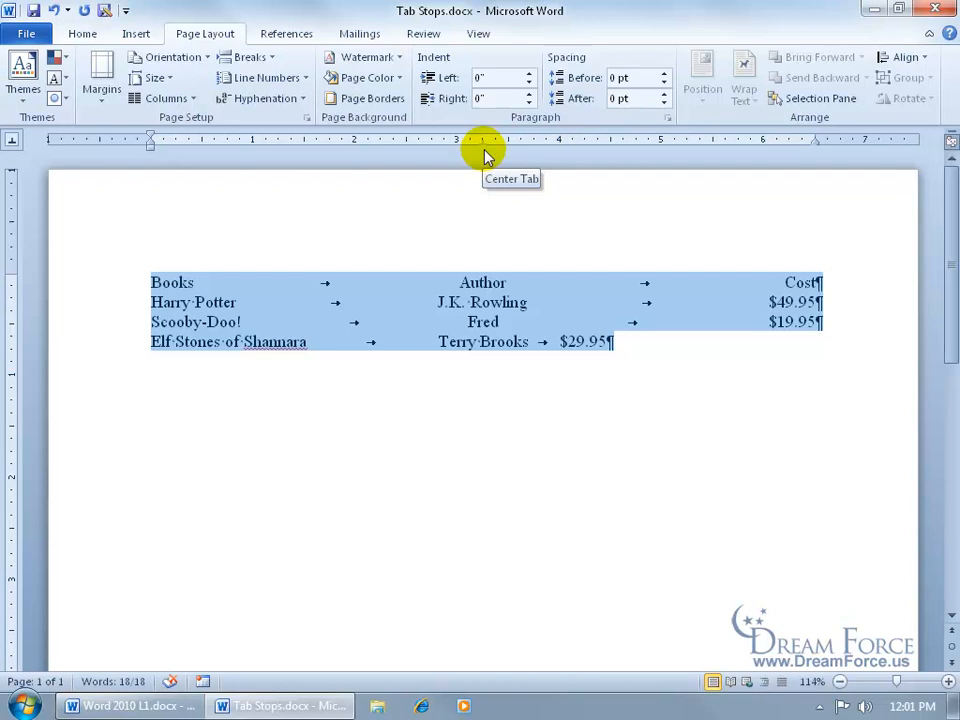
left_click(485, 282)
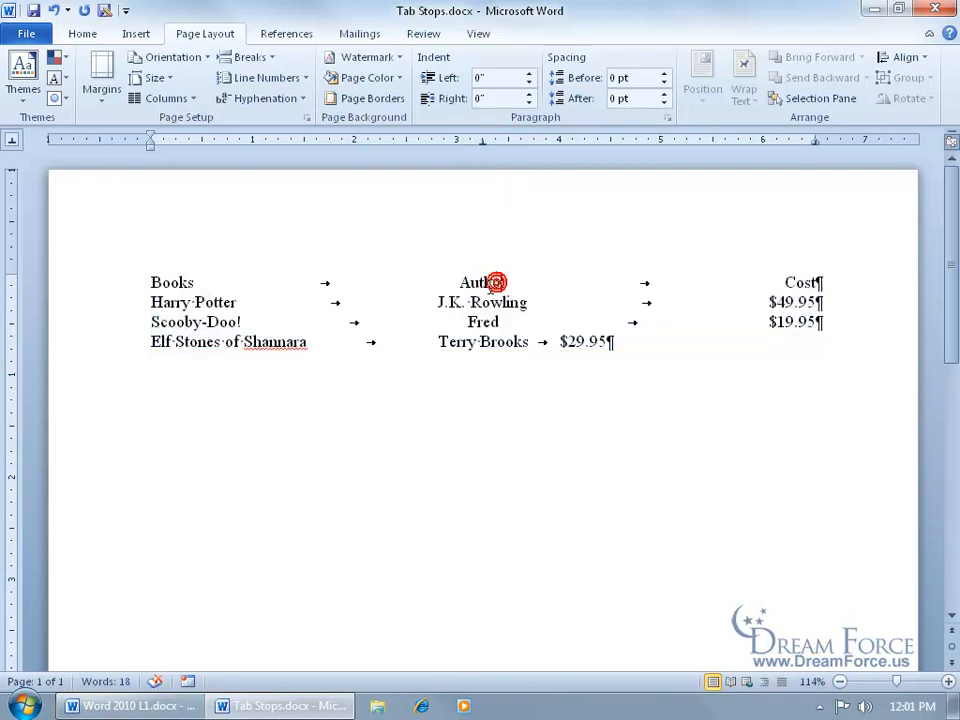
left_click(491, 302)
left_click(489, 321)
left_click(492, 343)
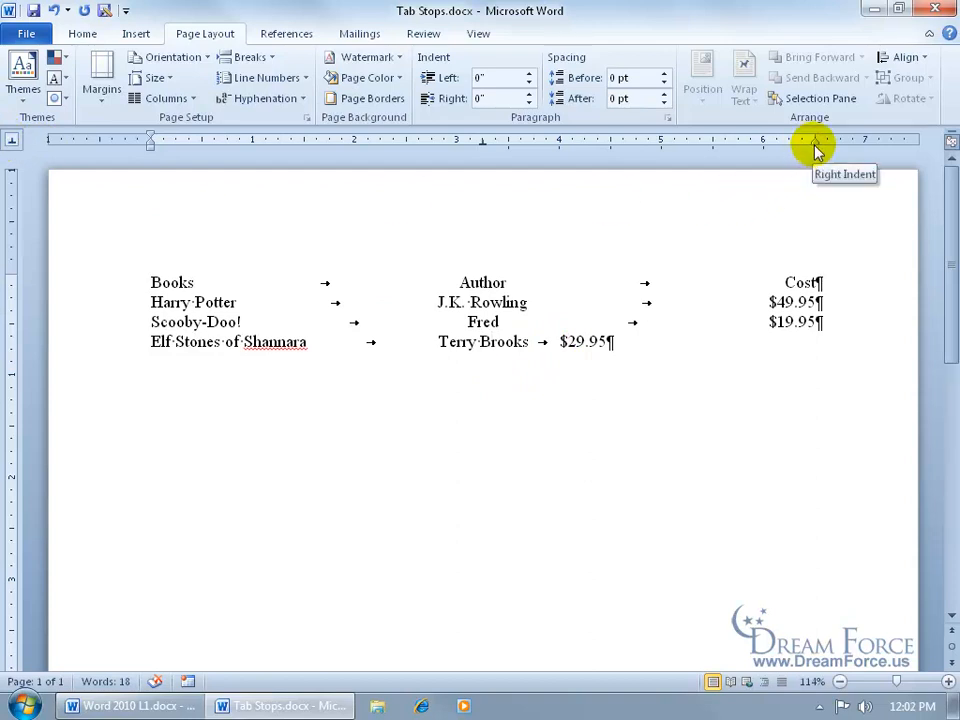
Step: Set a right-aligned tab stop without a leader at 6.5 inches for the "Elf Stones of Shannara" row
left_click(84, 35)
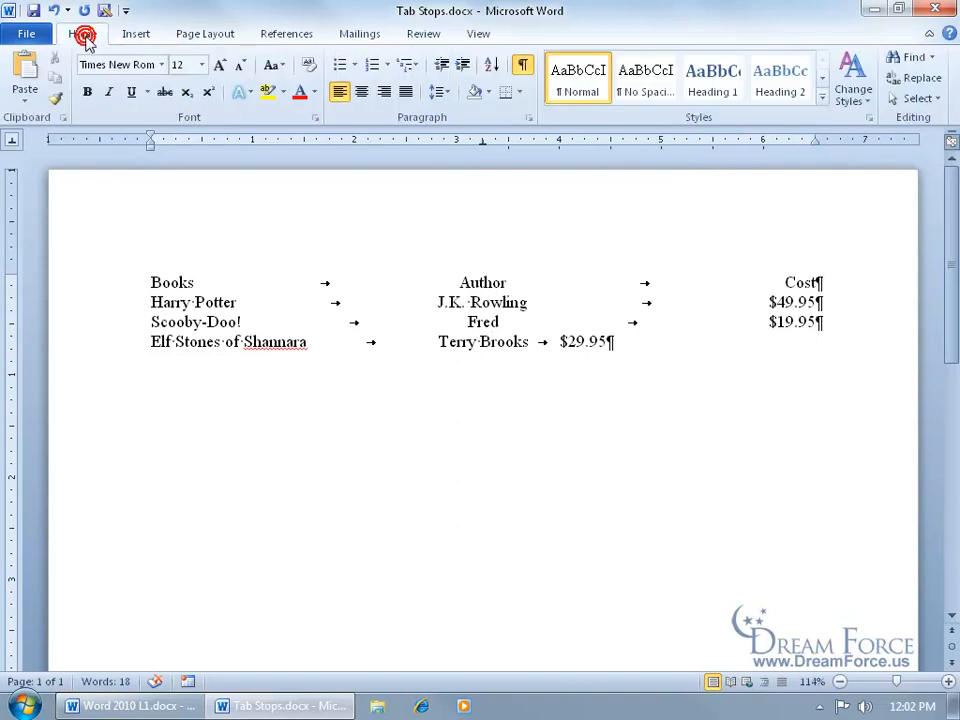
left_click(528, 119)
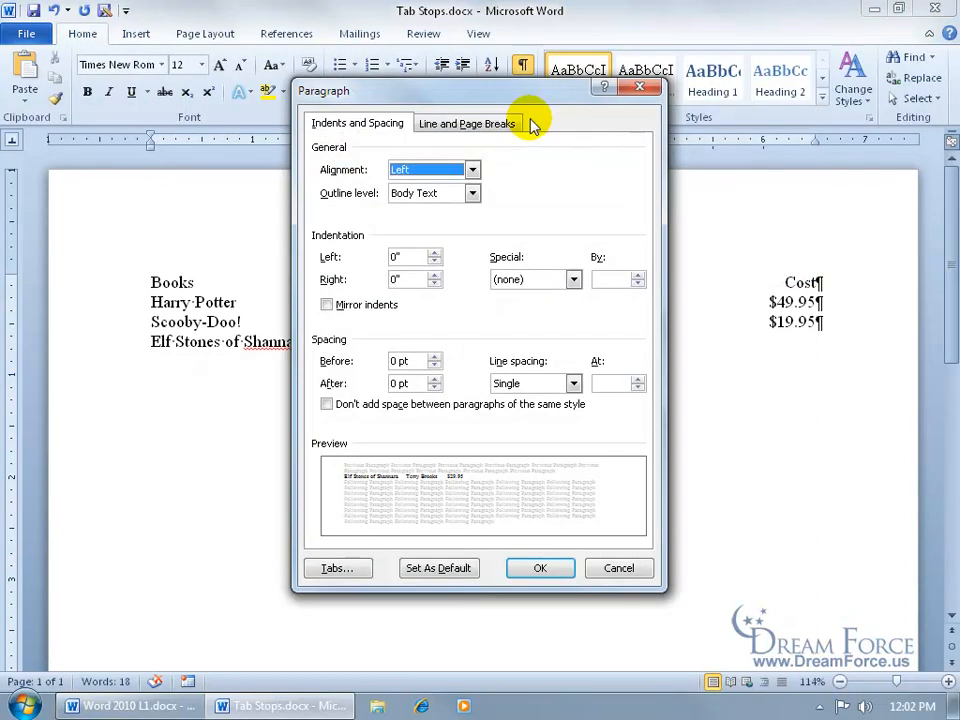
left_click(337, 568)
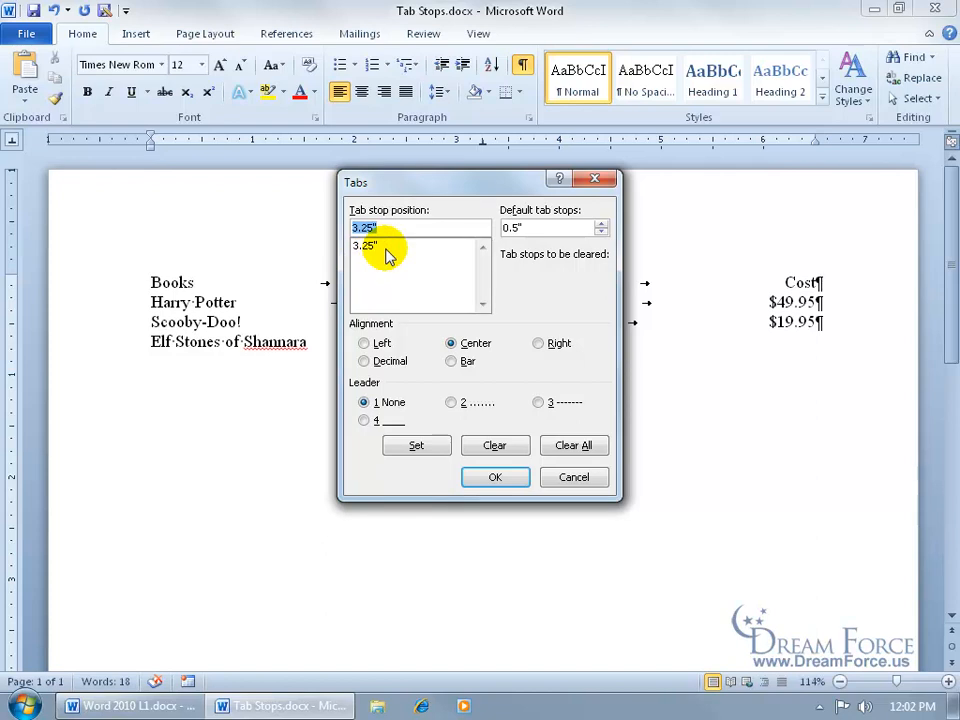
left_click_drag(392, 224, 358, 226)
type("6.5")
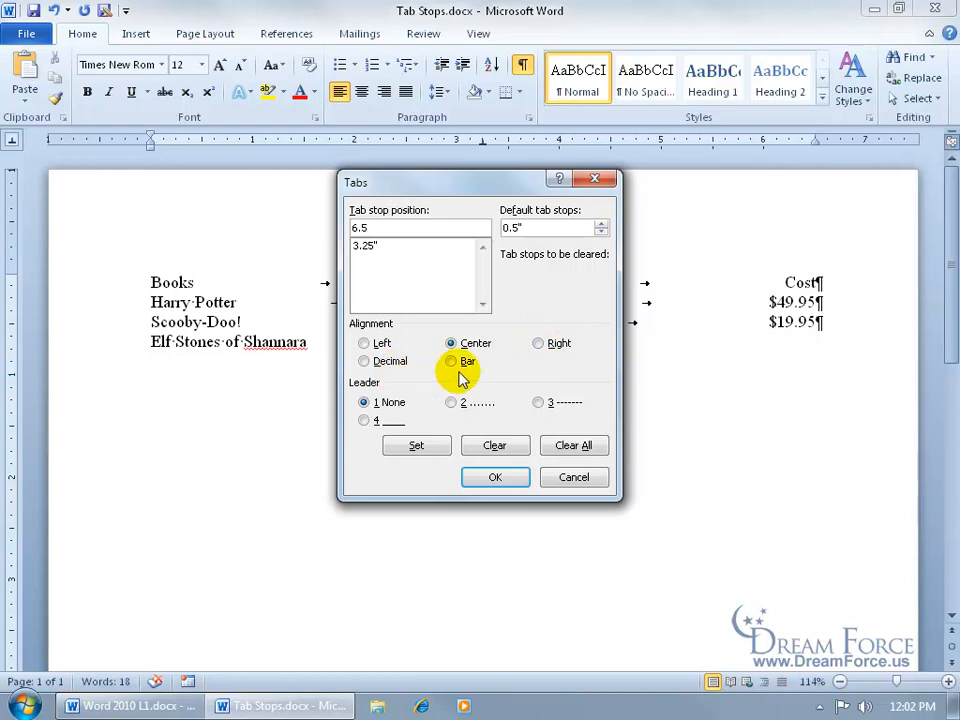
left_click(541, 343)
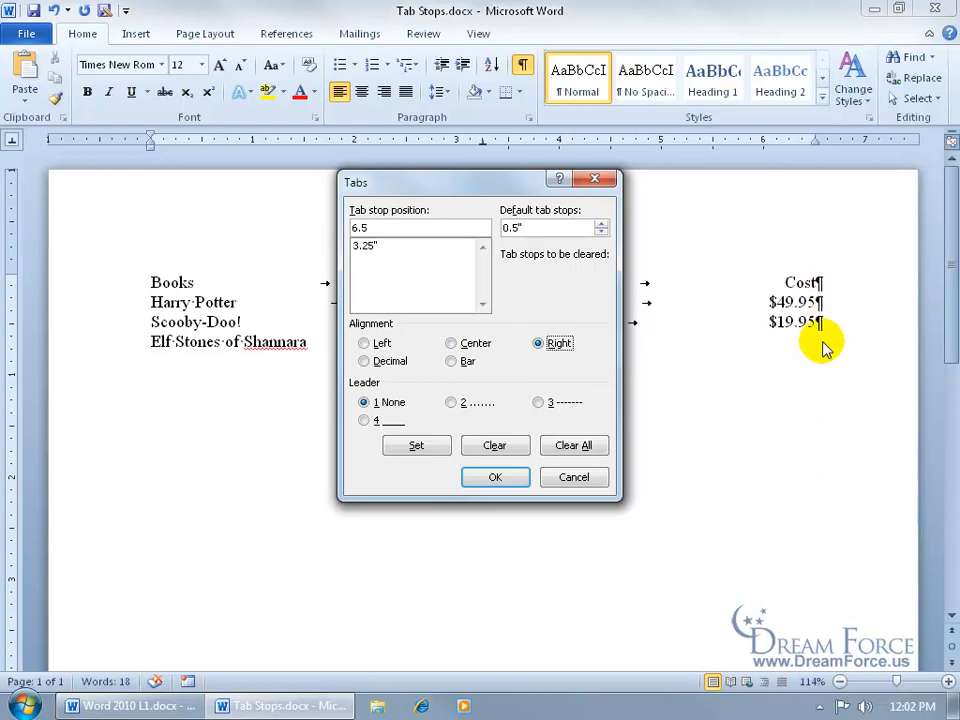
left_click(424, 447)
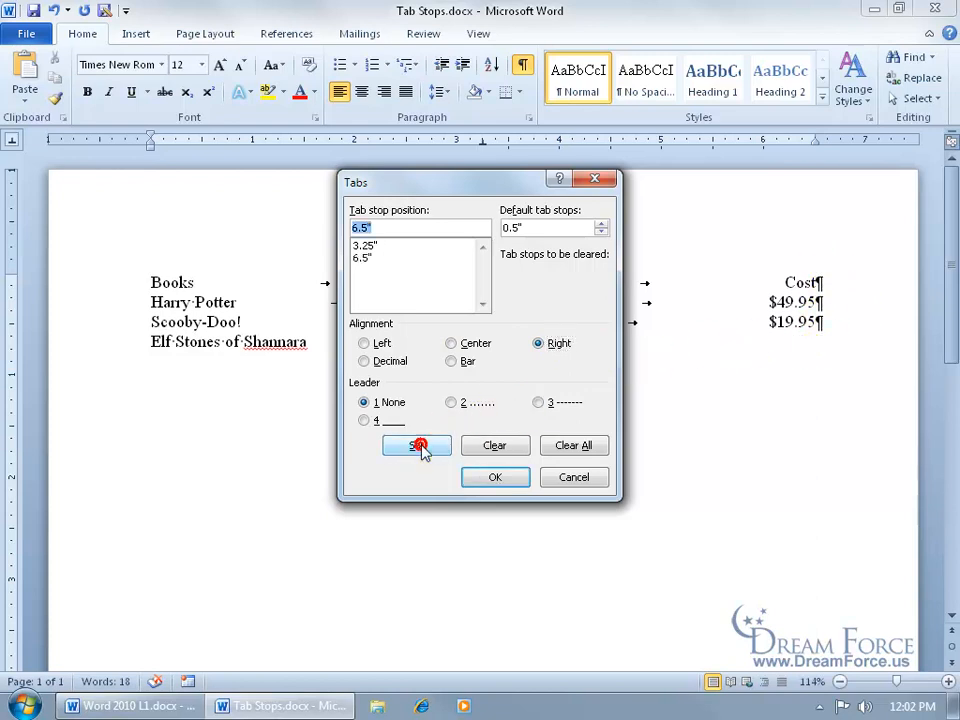
left_click(497, 477)
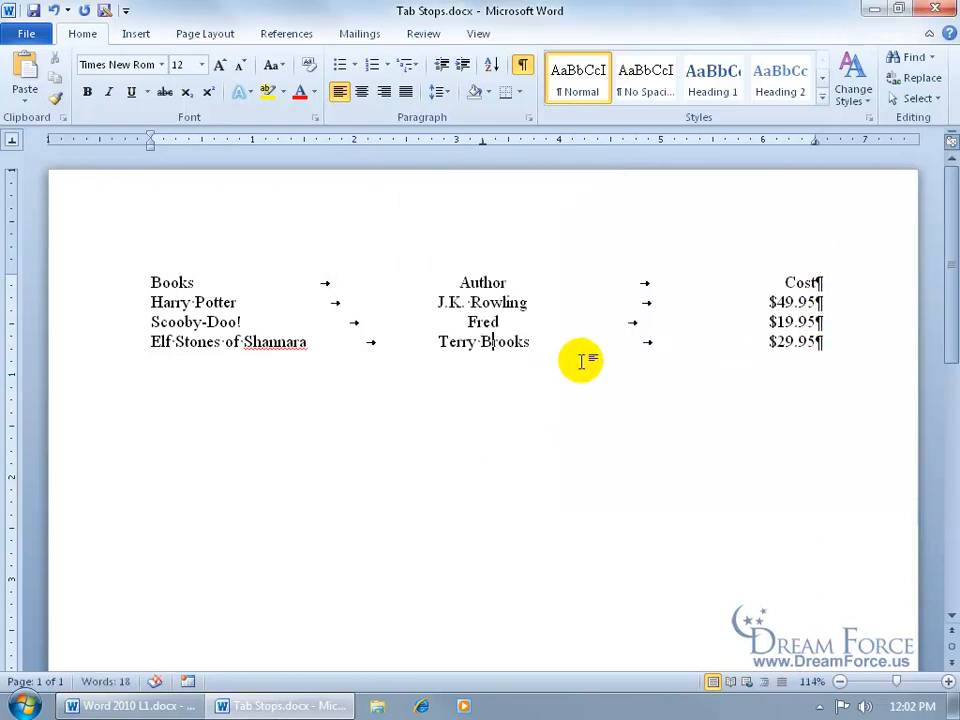
Step: Check the tab stops with all four rows selected, and hide the formatting marks
left_click_drag(150, 280, 821, 347)
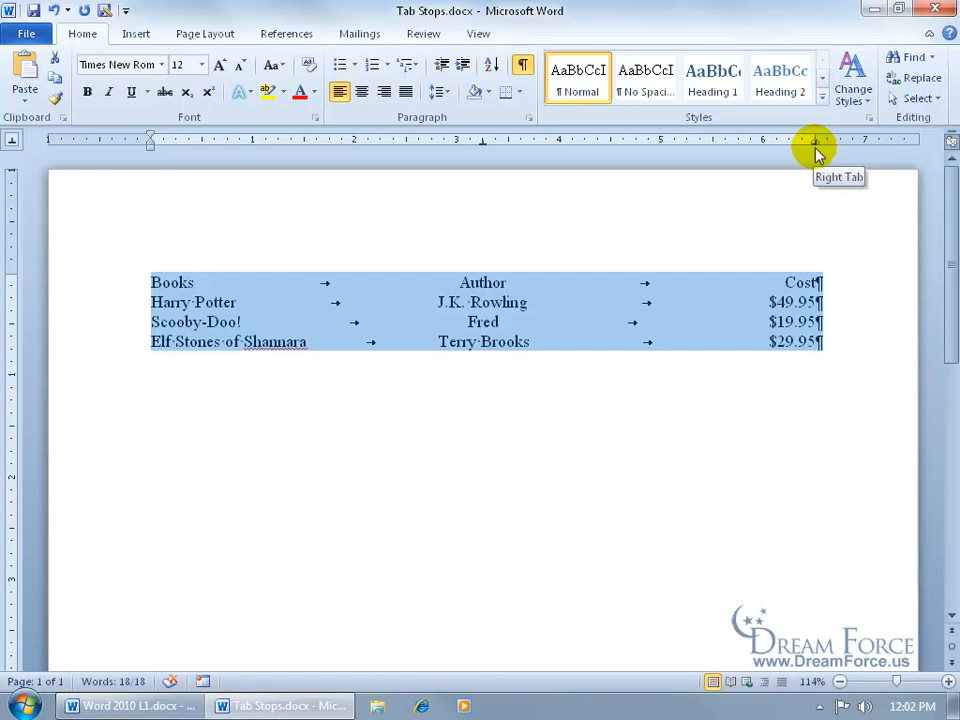
left_click(525, 342)
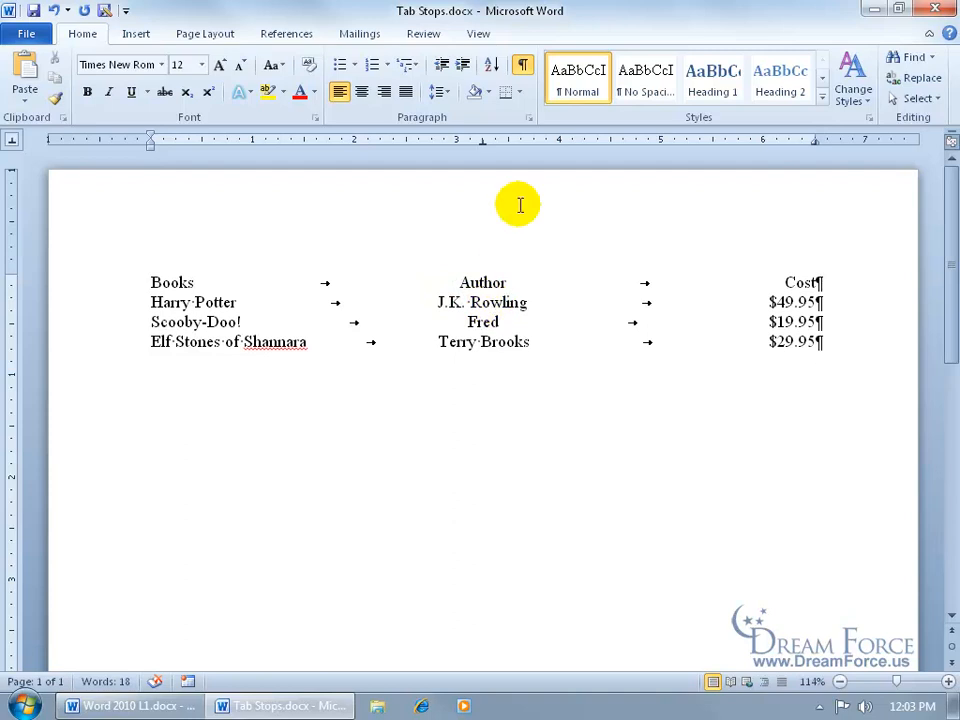
left_click(522, 66)
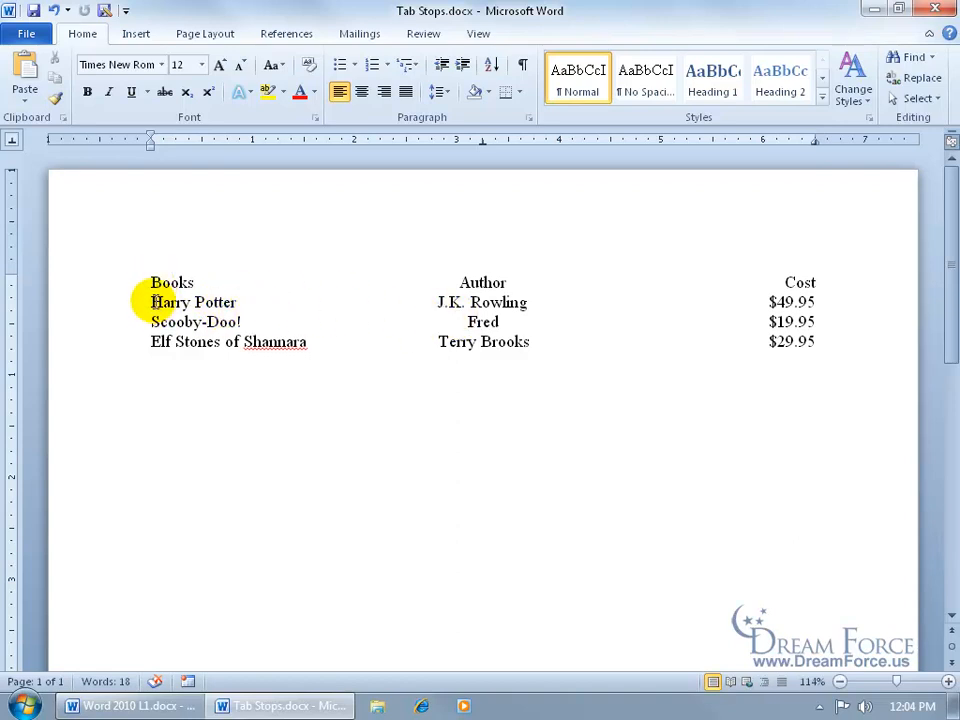
Step: Add a dotted leader (style 2) to the 3.25-inch center tab stop for the three book rows below the headings
left_click_drag(150, 302, 833, 342)
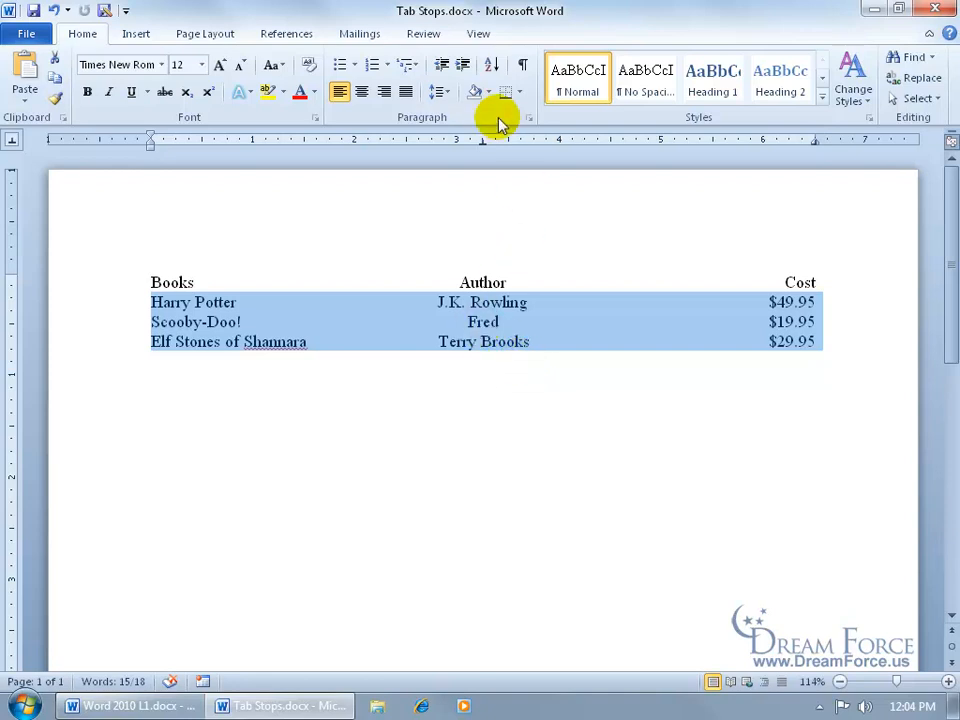
left_click(531, 118)
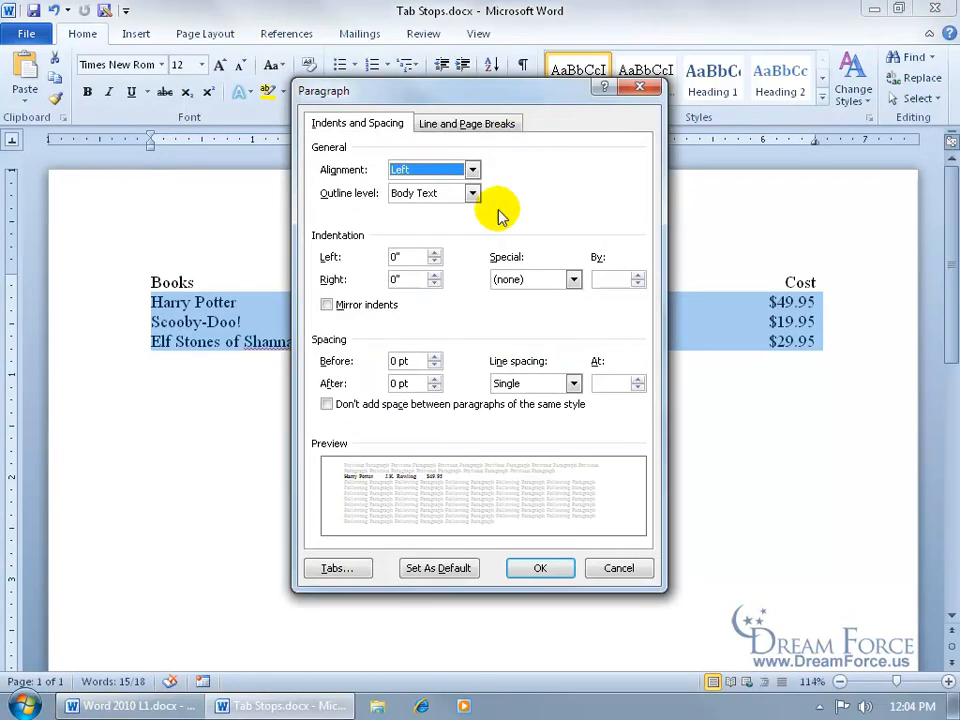
left_click(340, 568)
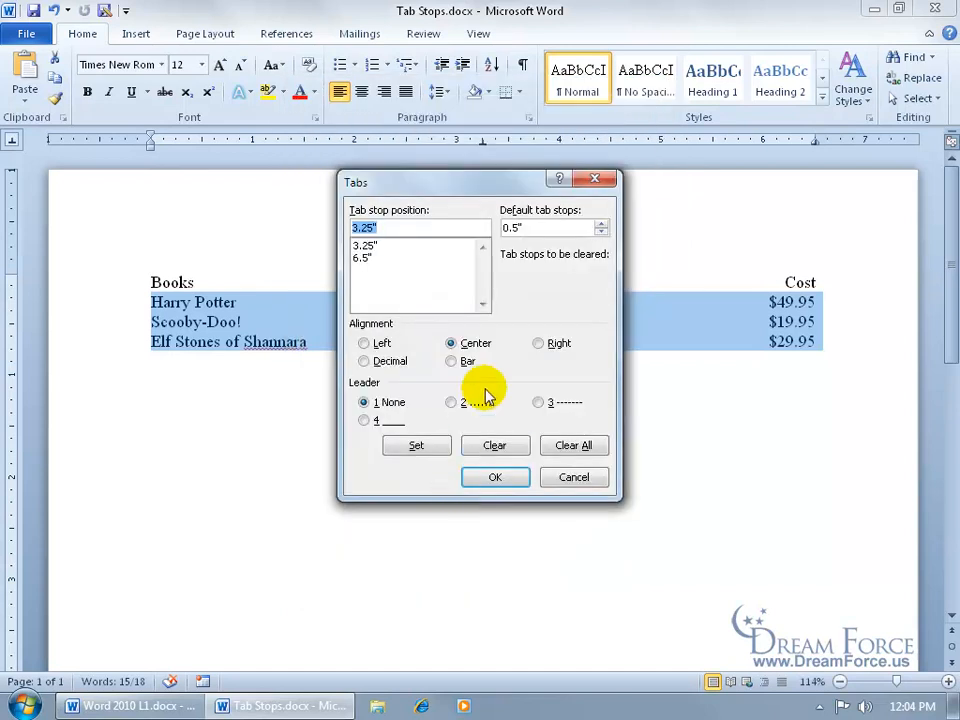
left_click(376, 247)
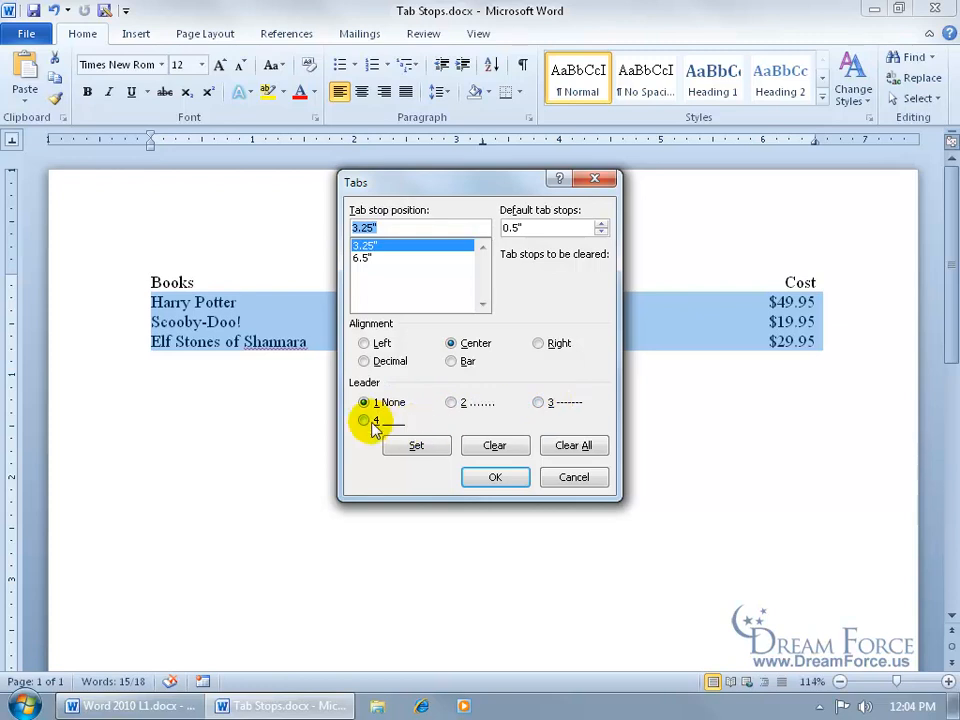
left_click(452, 403)
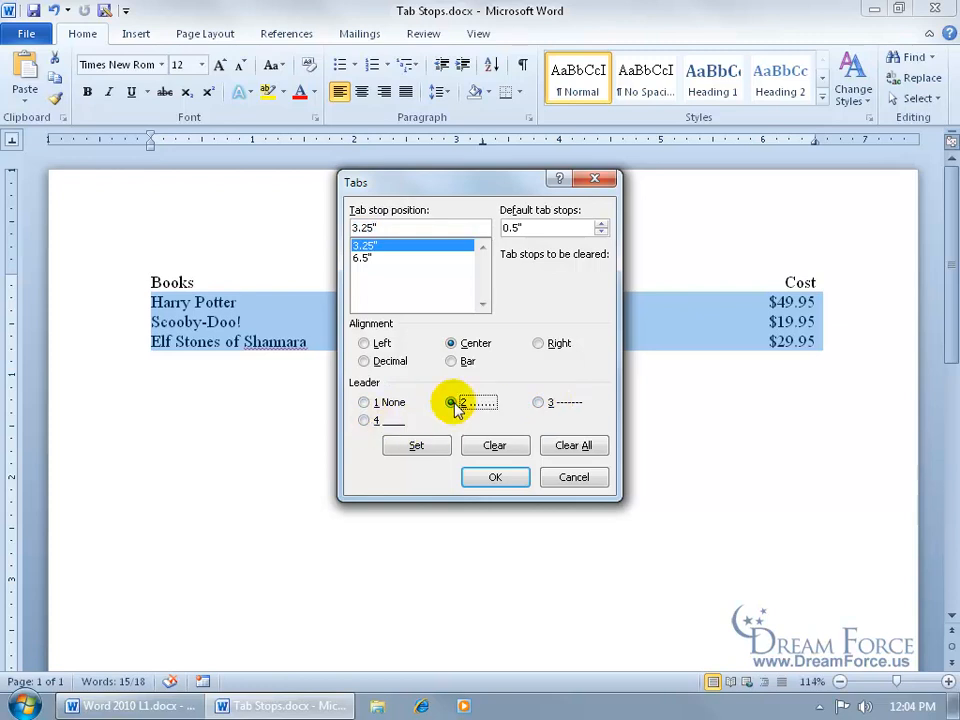
left_click(430, 445)
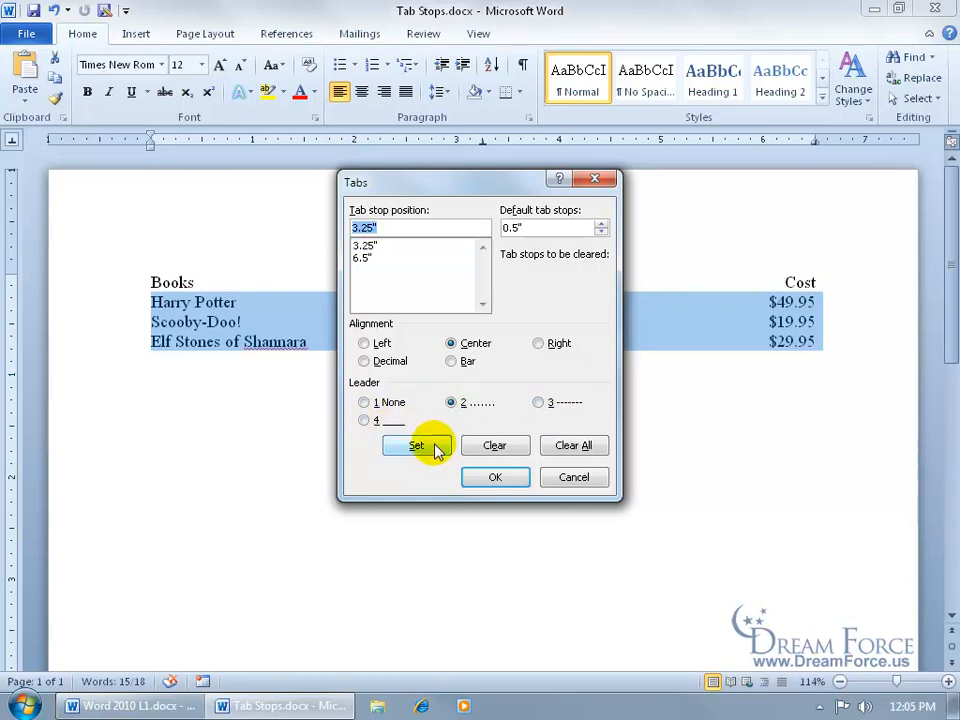
left_click(495, 478)
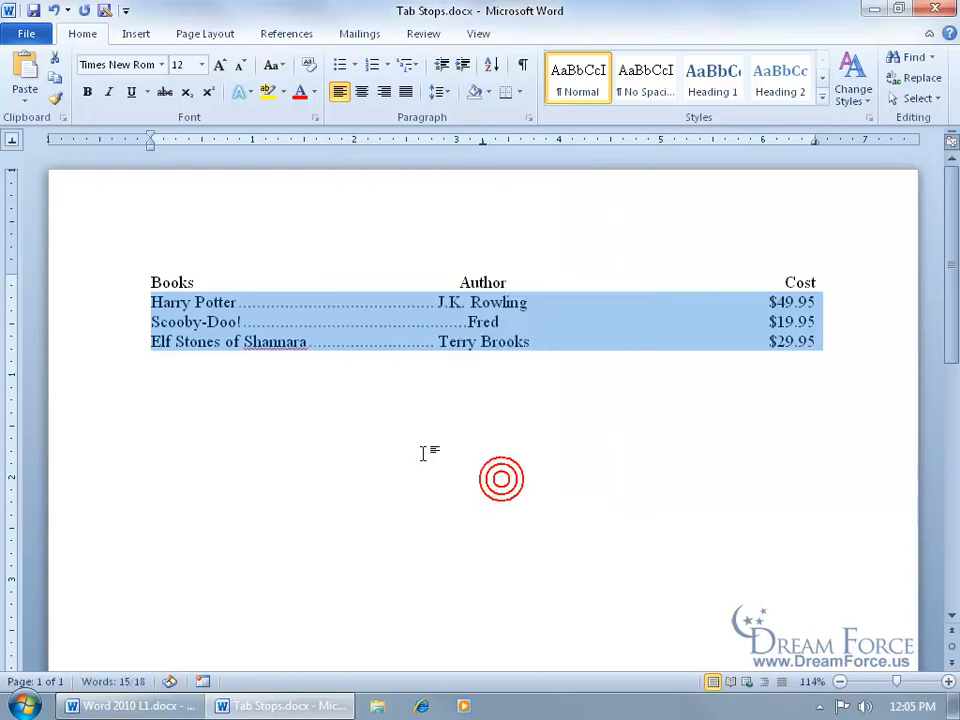
left_click(392, 388)
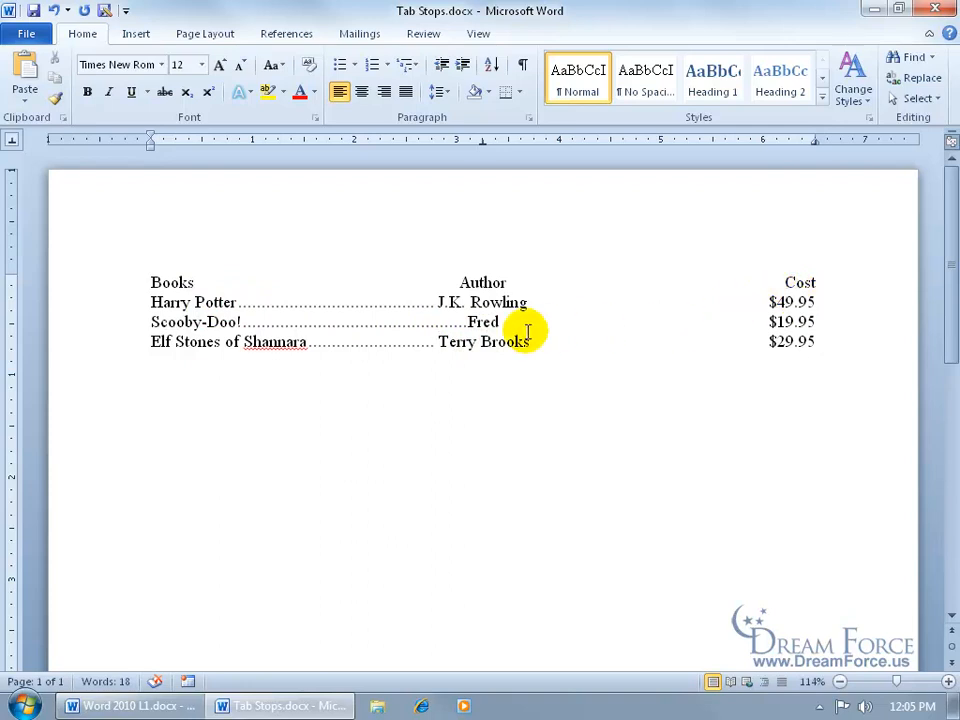
Step: Add a dashed leader (style 3) to the 6.5-inch right tab stop for the three book rows below the headings
left_click_drag(151, 302, 814, 356)
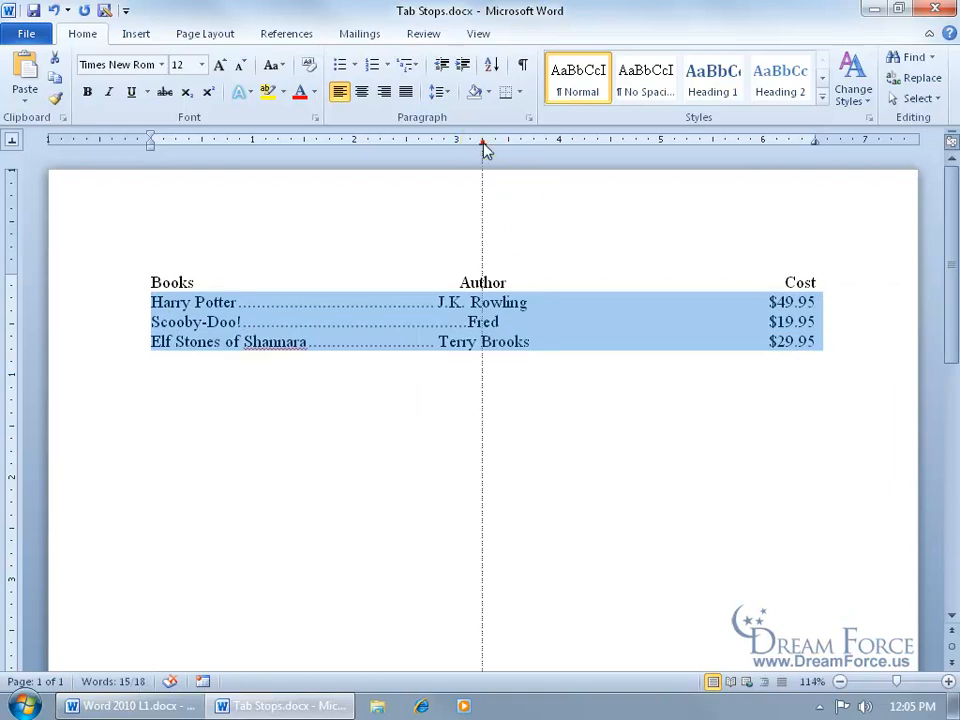
double_click(483, 141)
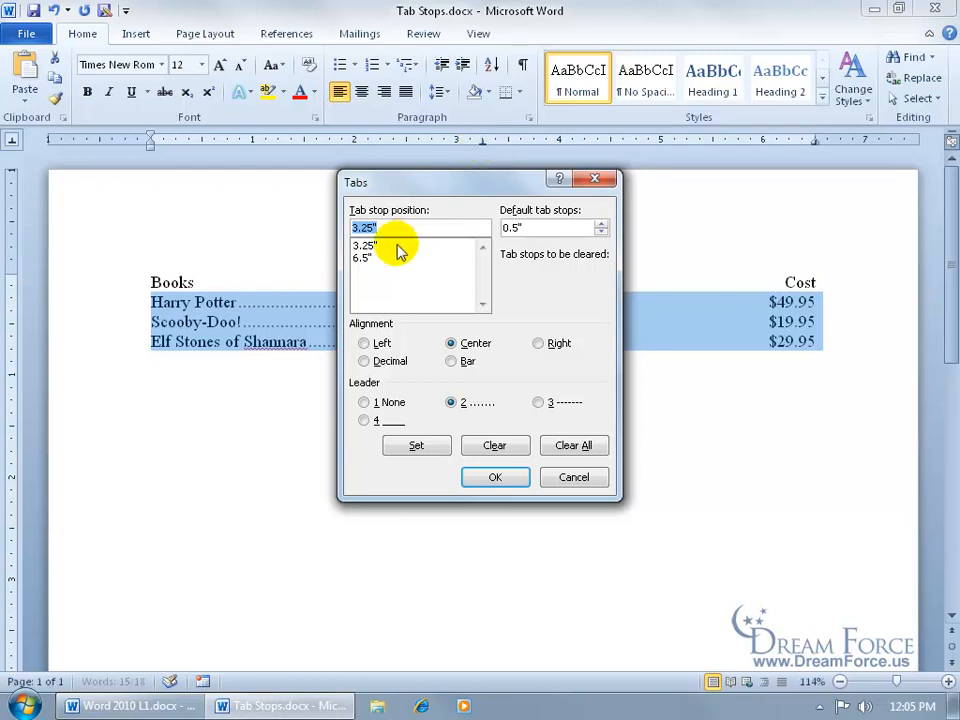
left_click(362, 257)
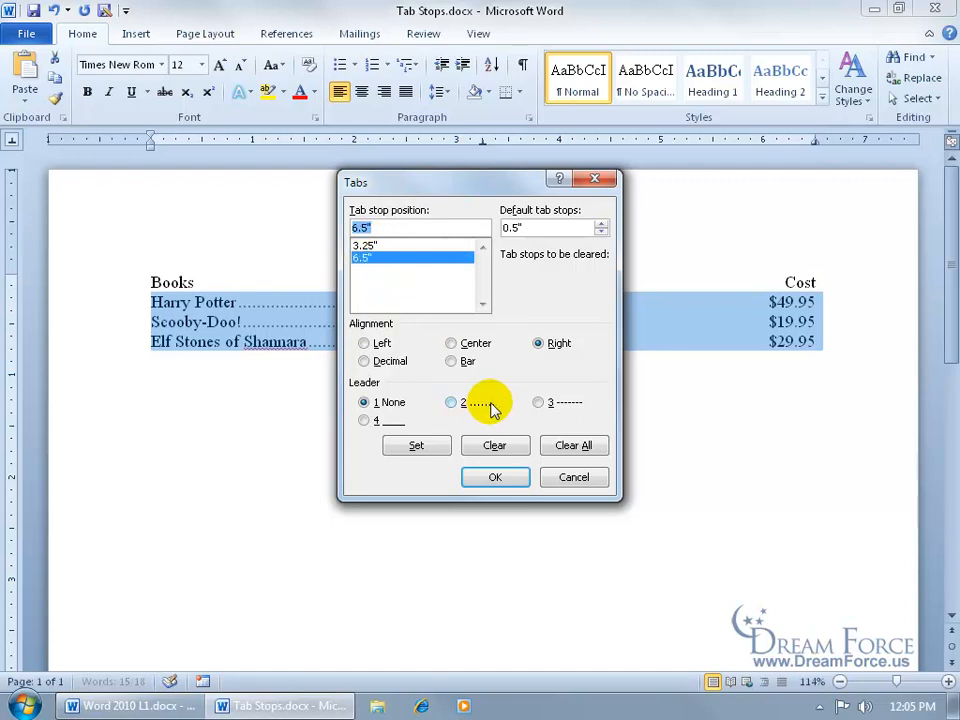
left_click(540, 402)
left_click(428, 442)
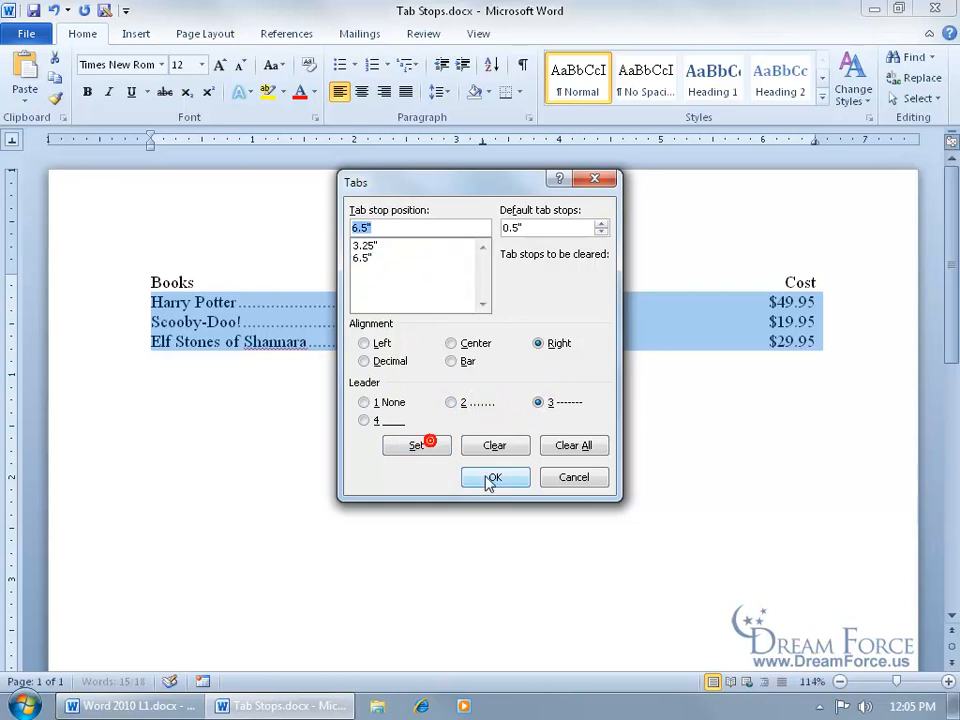
left_click(482, 478)
Step: Start a new line below the "Elf Stones of Shannara" row and clear all of its tab stops
left_click(826, 346)
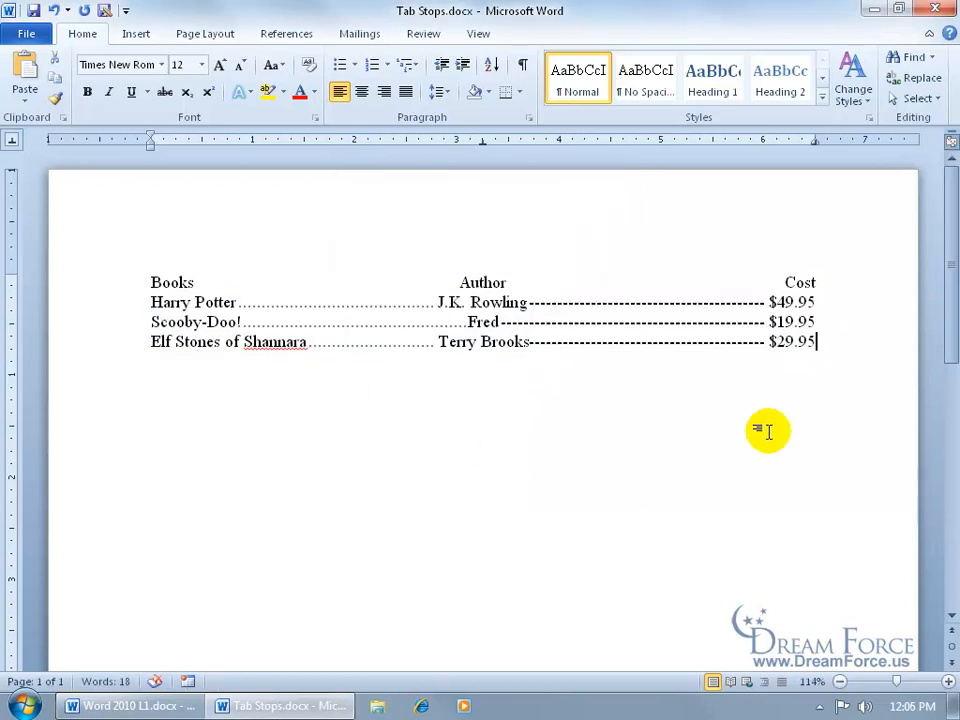
key("Return")
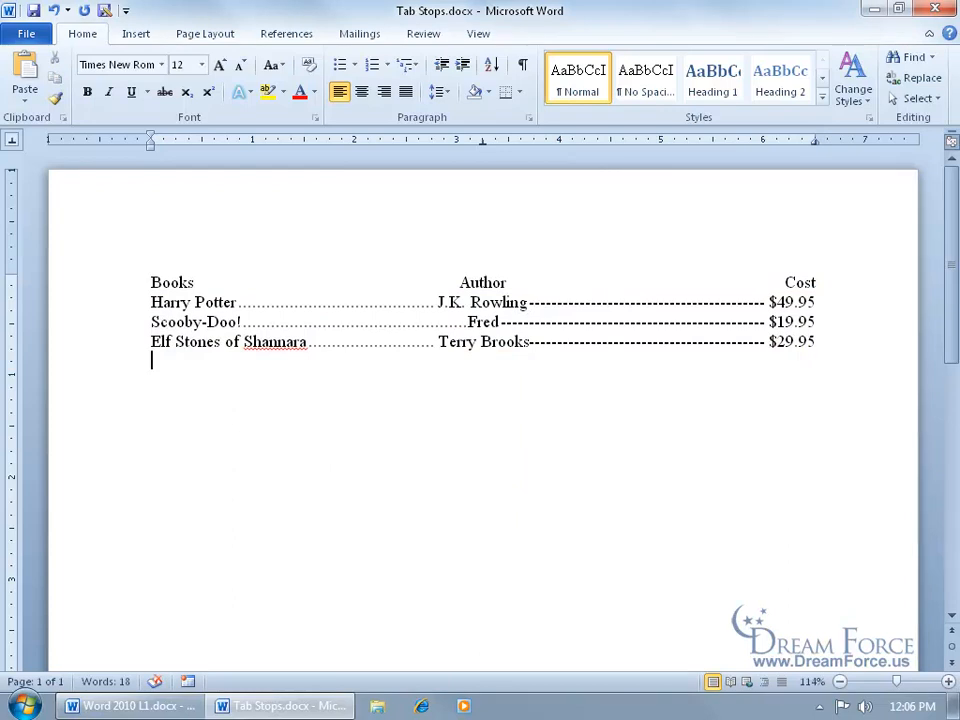
key("Tab")
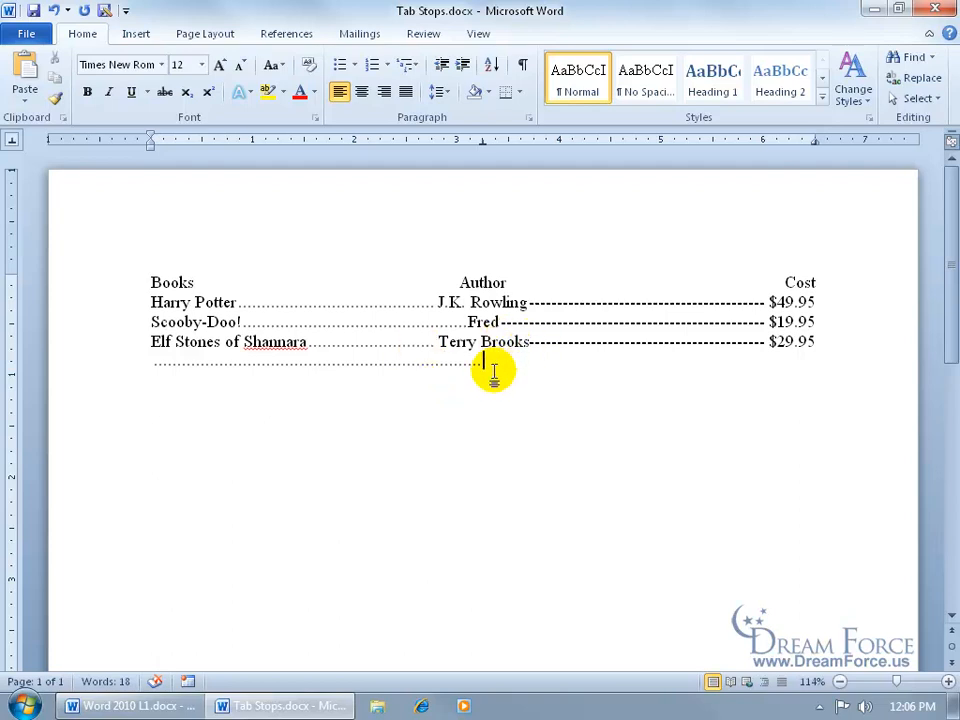
key("BackSpace")
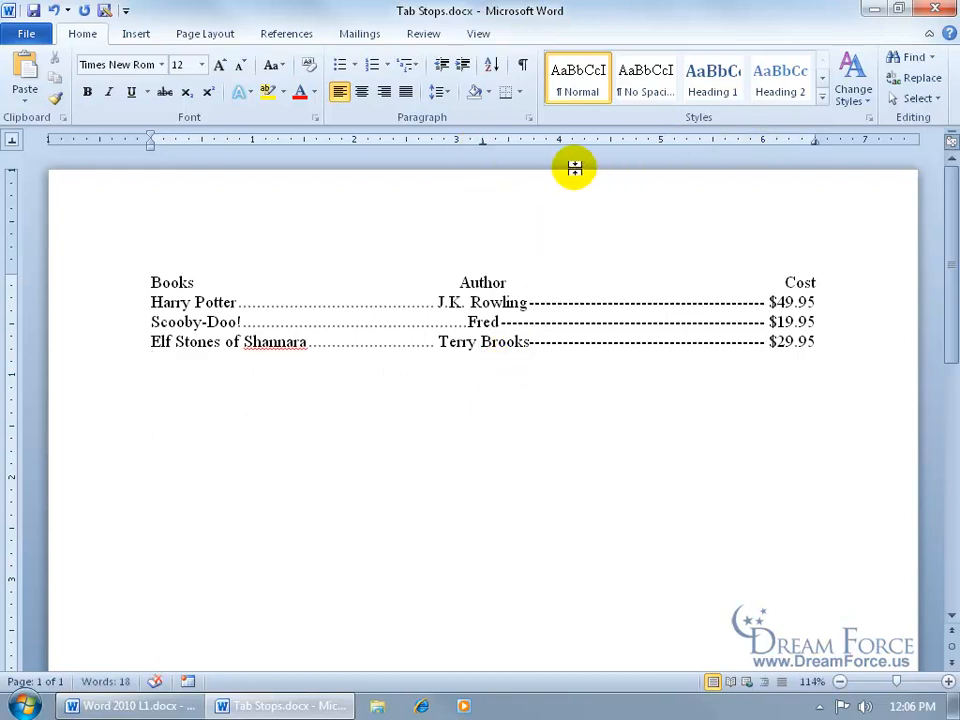
double_click(483, 146)
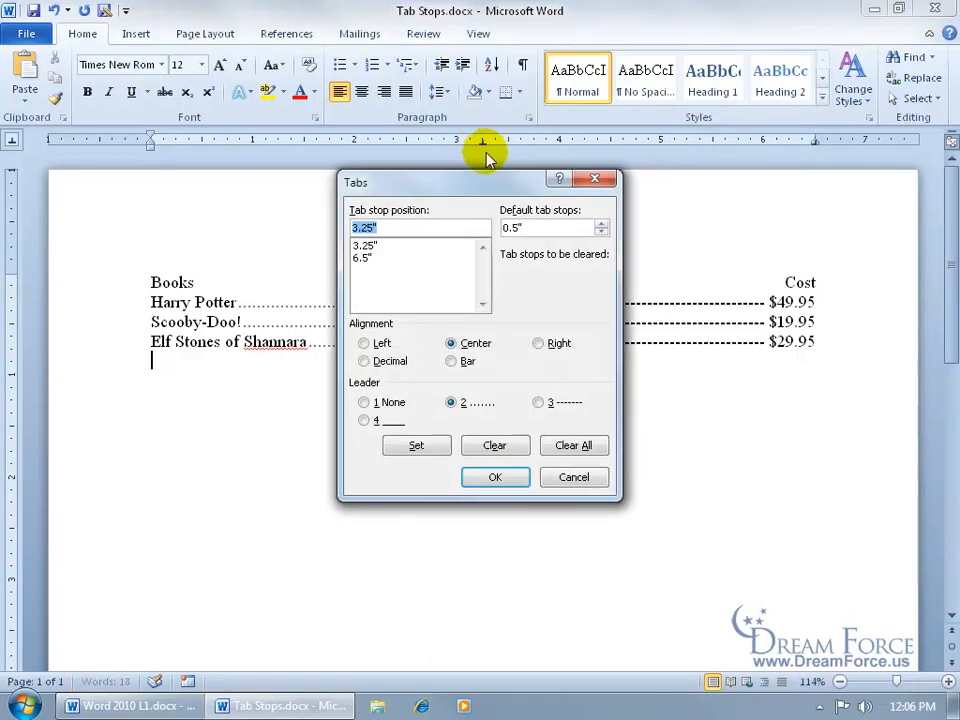
left_click(578, 447)
left_click(515, 478)
left_click(424, 444)
key("Tab")
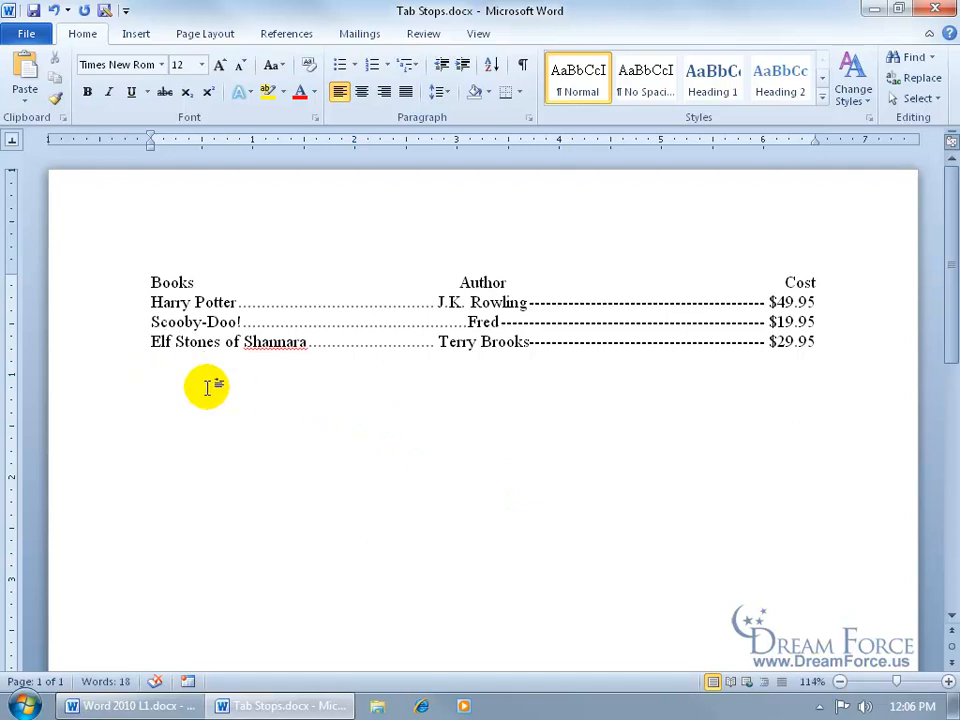
Step: Try to make a signature line from a row of underscores with text beneath it, then undo the attempt
key("Return")
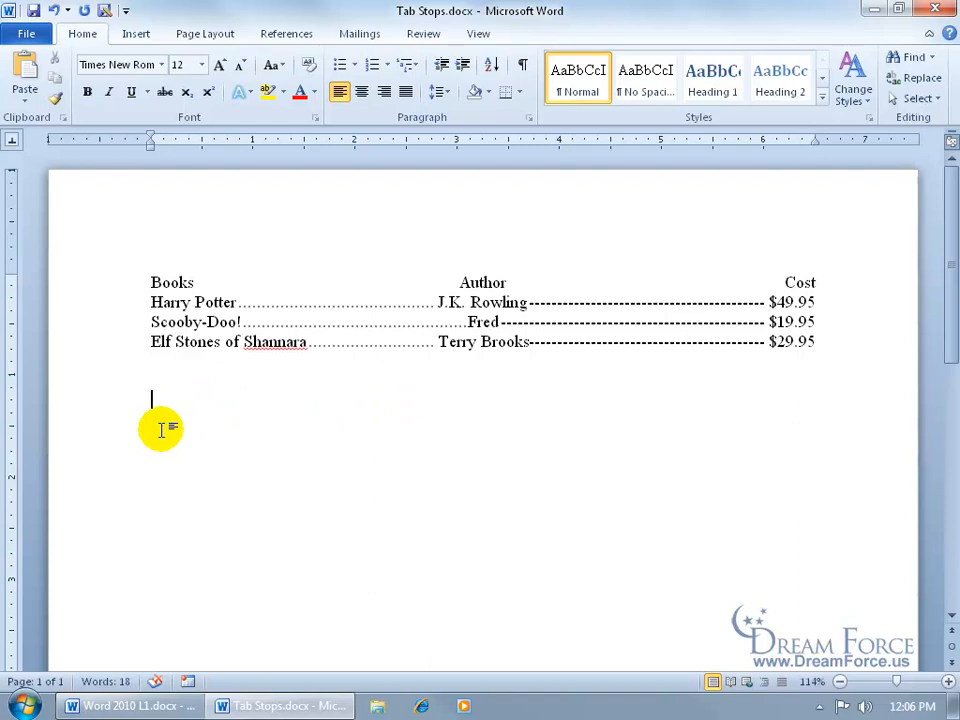
type("_______")
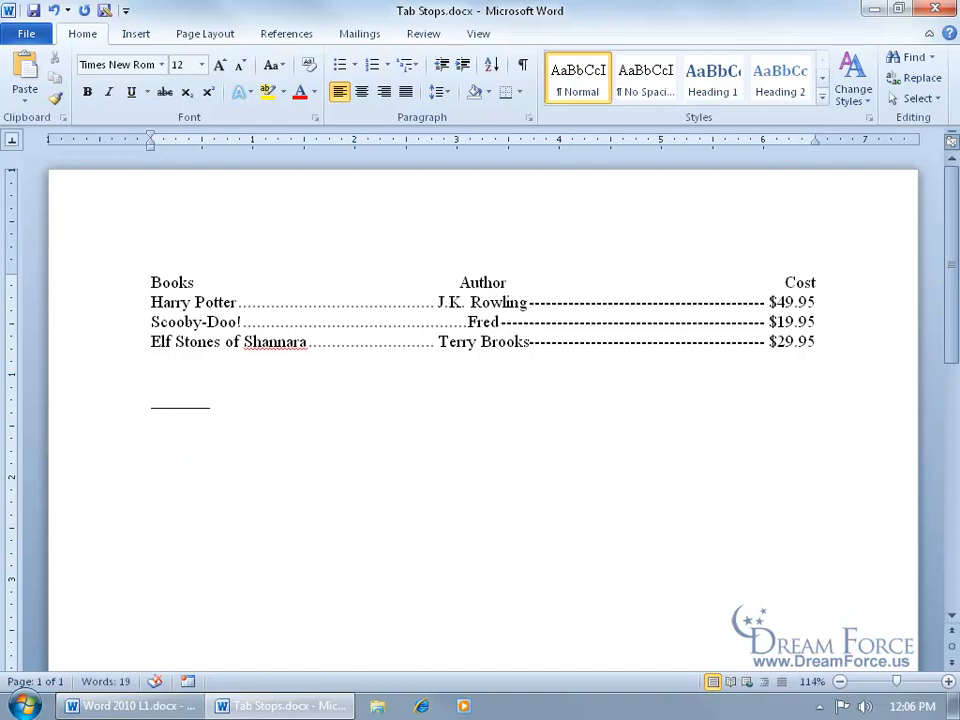
key("Return")
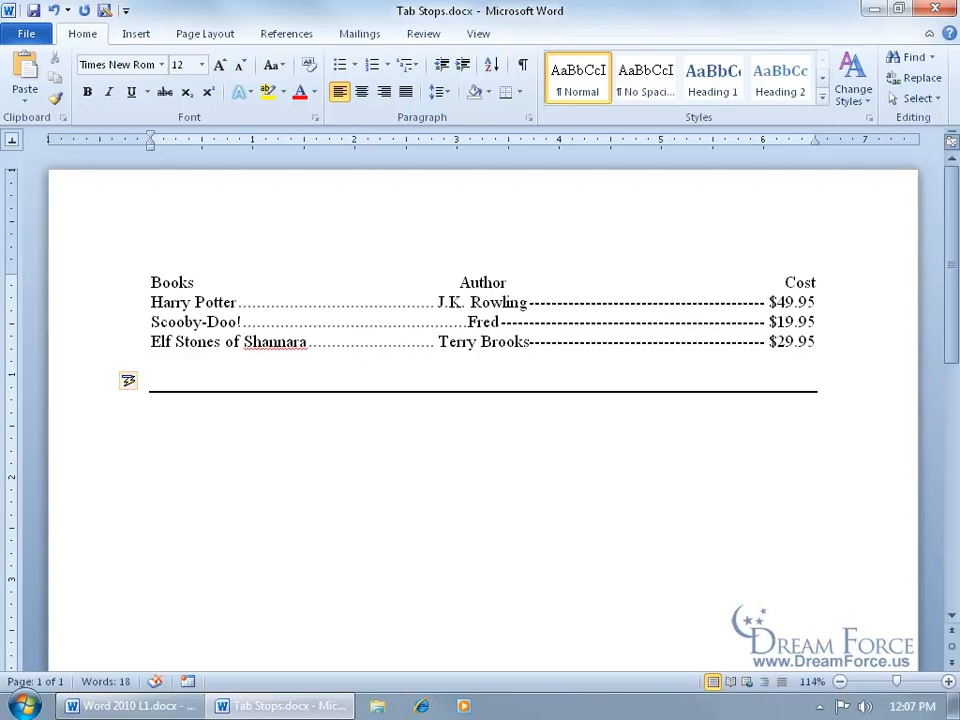
type("Sign")
left_click(55, 11)
left_click(55, 11)
left_click(55, 11)
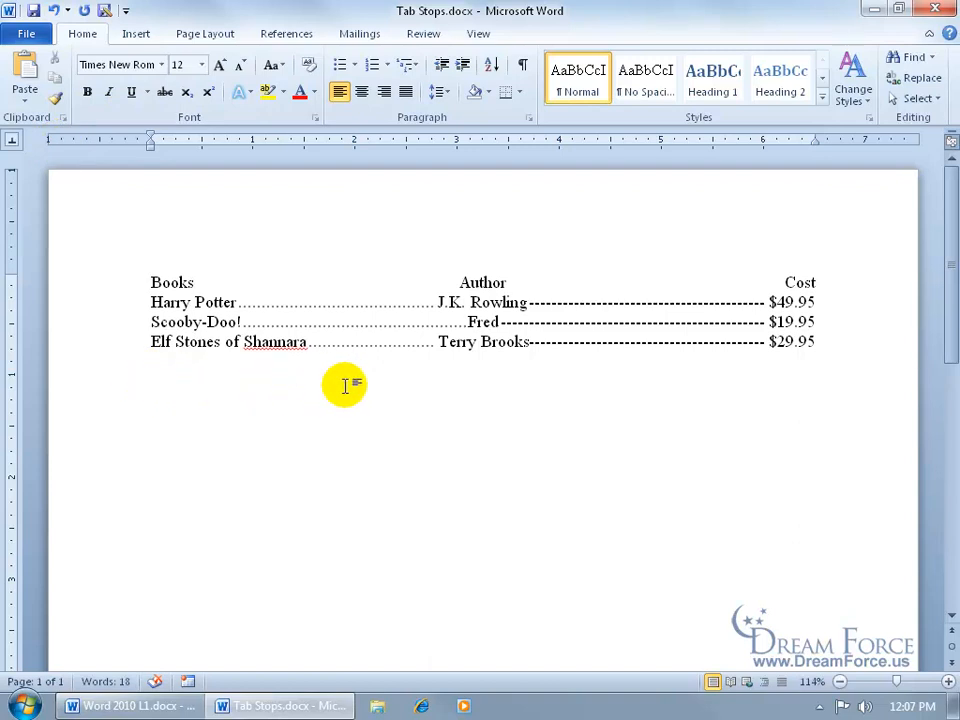
Step: Set a left tab stop at 2 inches on the empty line below the book list
left_click(13, 142)
left_click(13, 142)
left_click(13, 141)
left_click(13, 142)
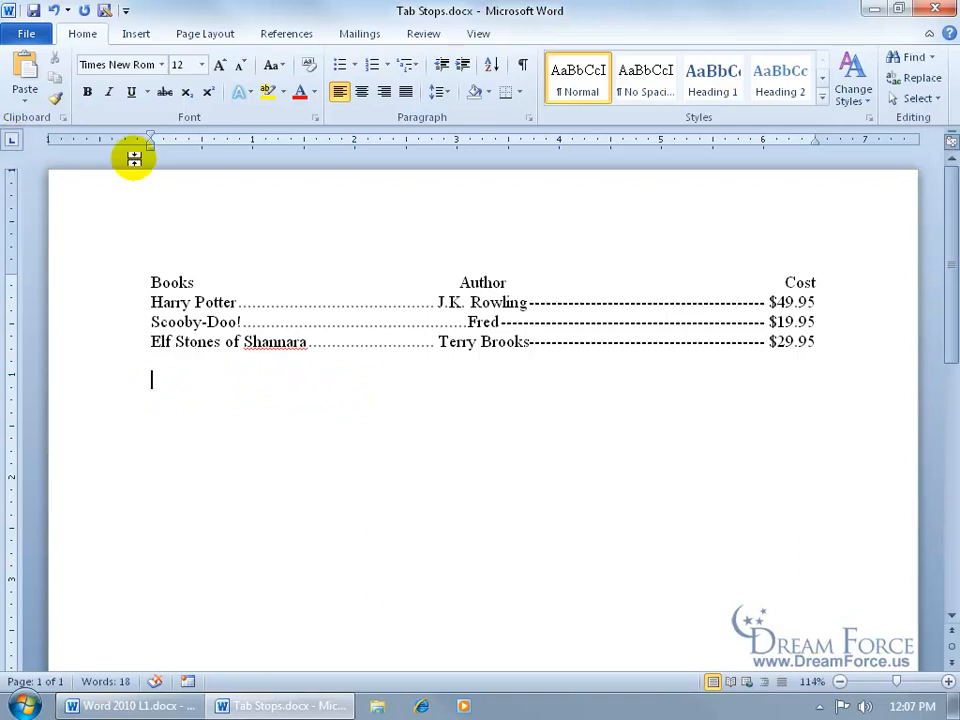
left_click_drag(356, 142, 355, 145)
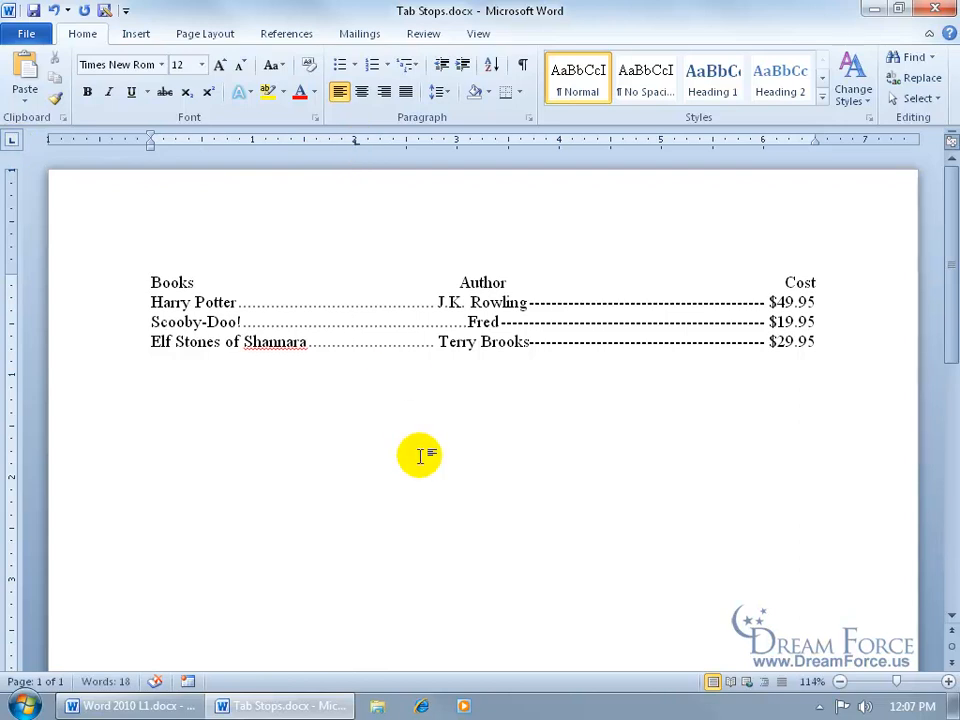
Step: Give the 2-inch left tab stop an underline leader (style 4)
double_click(355, 142)
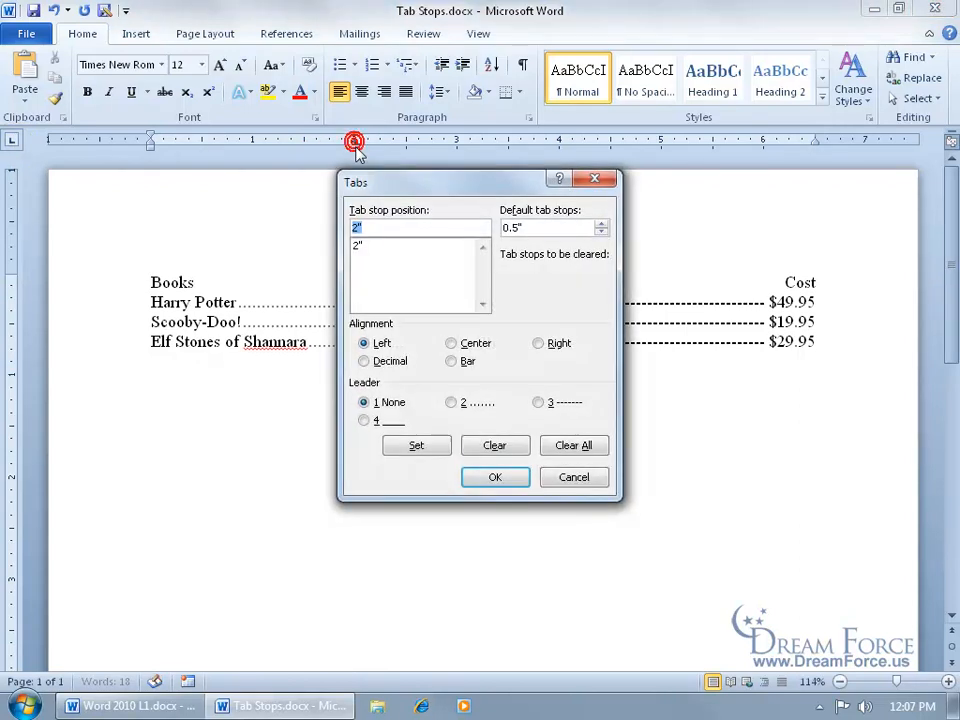
left_click(364, 420)
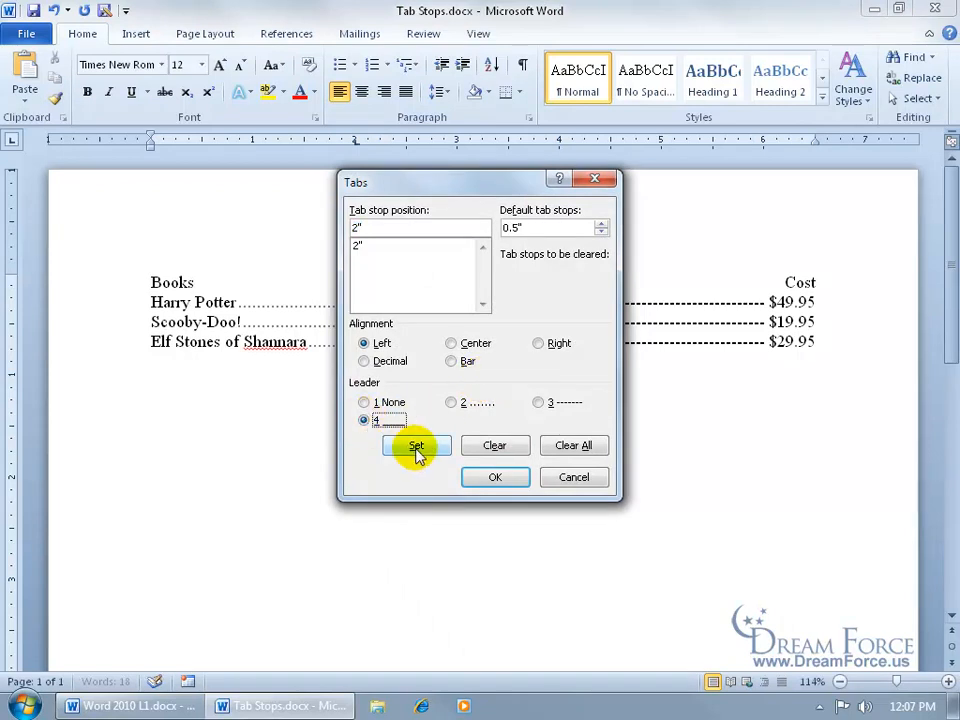
left_click(360, 247)
left_click(364, 420)
left_click(420, 447)
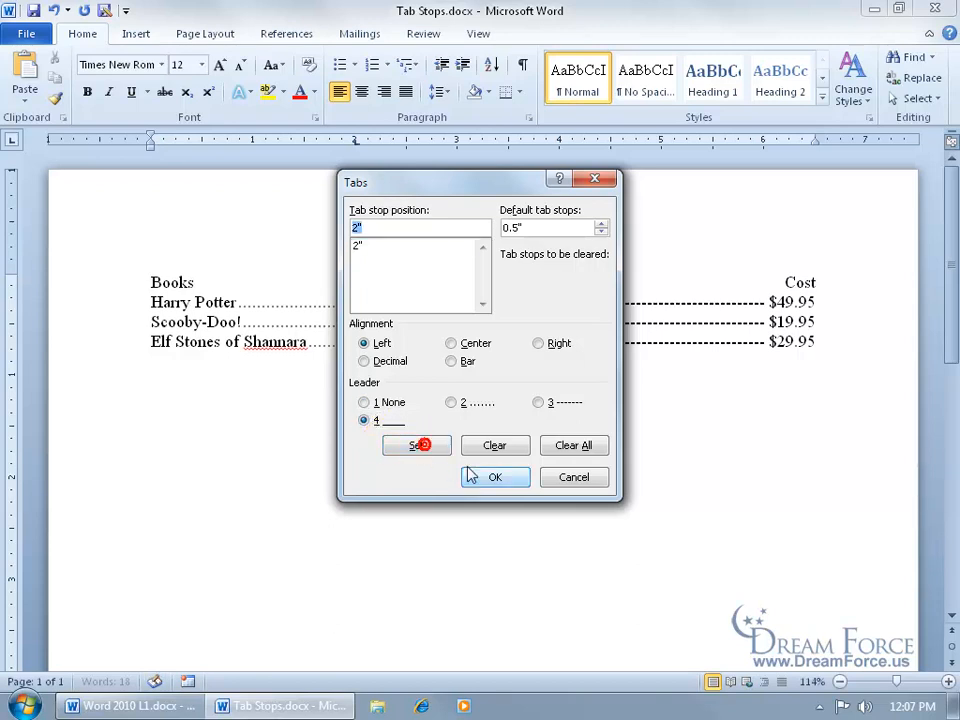
left_click(495, 477)
Step: Insert the underline leader up to the 2-inch stop and add "Signature" beneath it, nudged to align with the line's start
key("Tab")
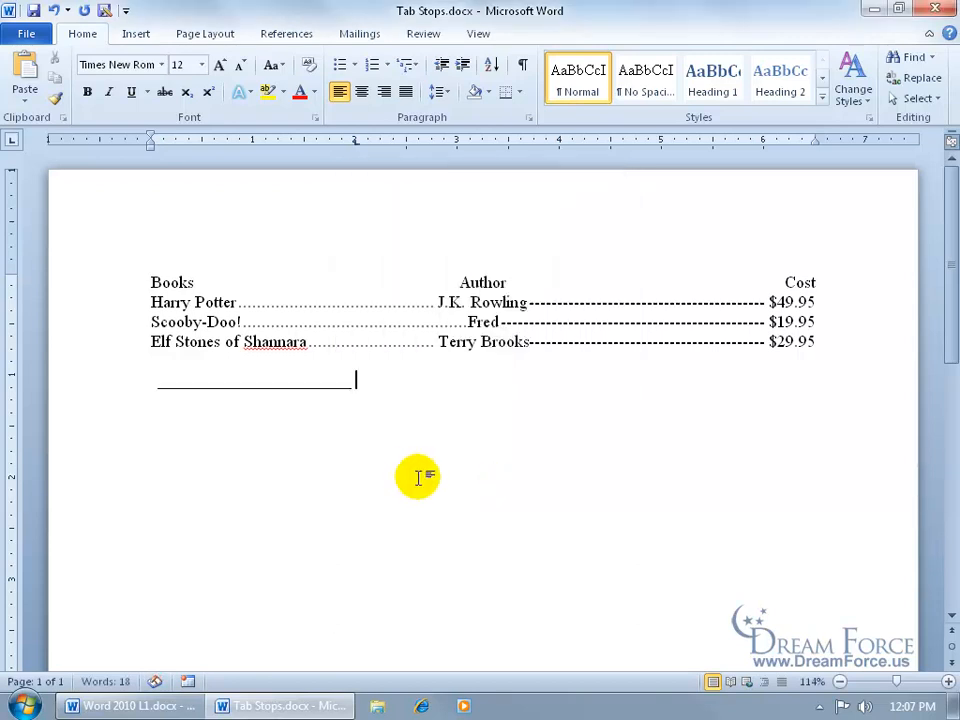
key("Return")
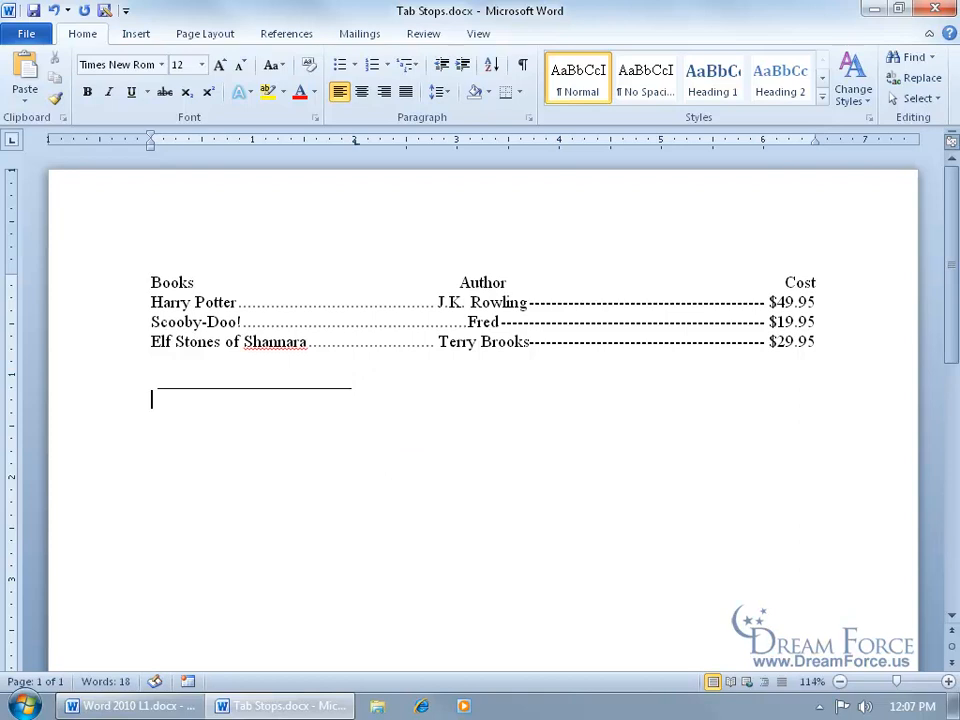
type("Signature")
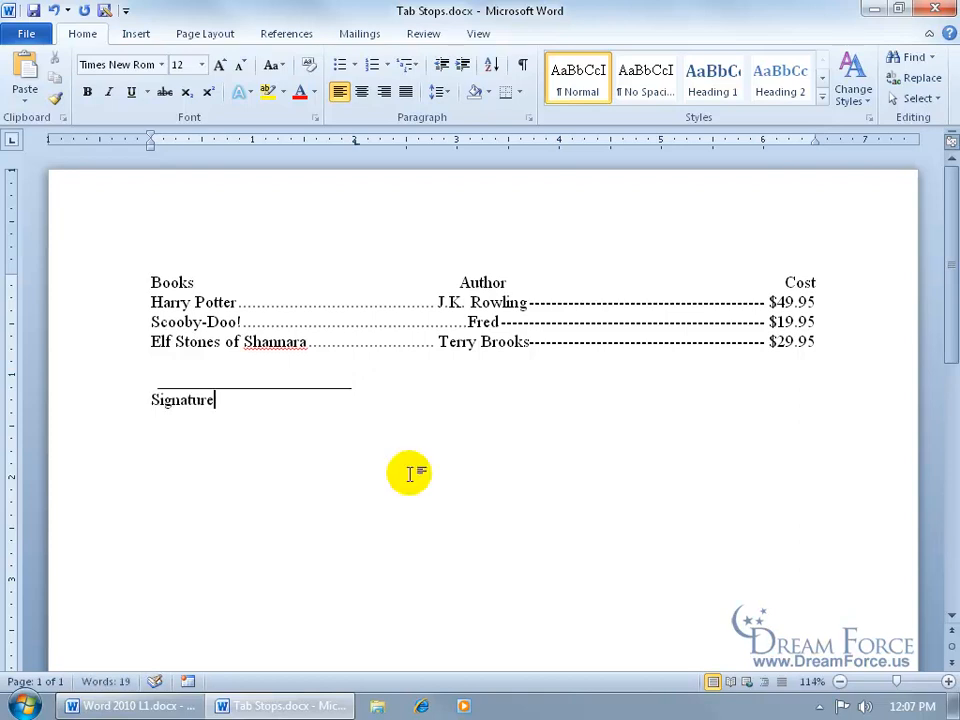
left_click(148, 400)
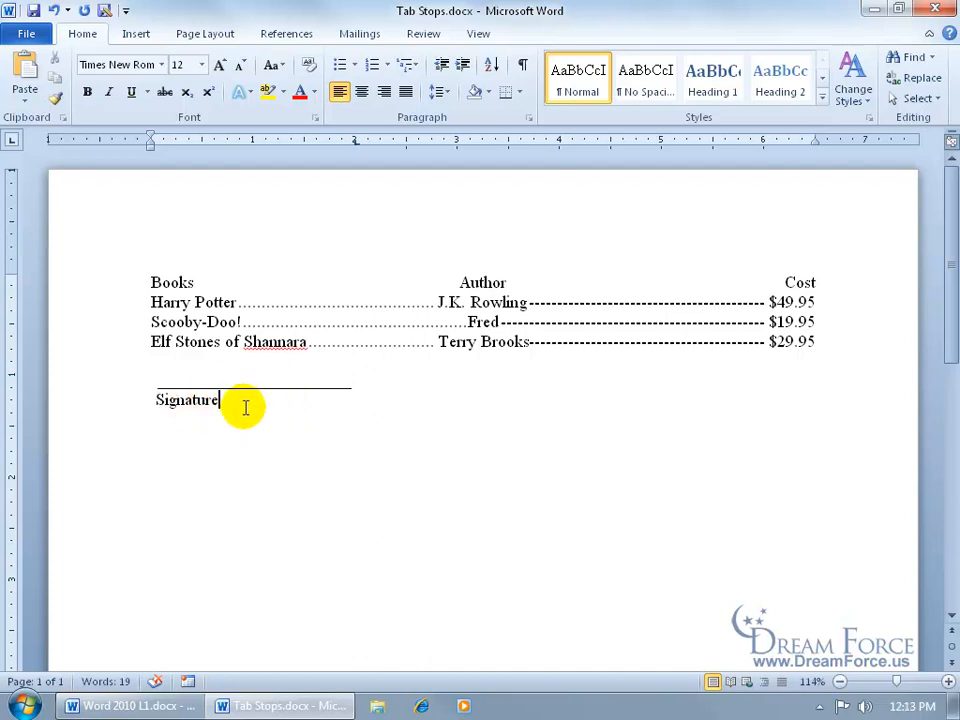
Step: Replace the 6.5-inch right tab stop of the three book rows with a decimal tab stop at about 4.75 inches
left_click(11, 141)
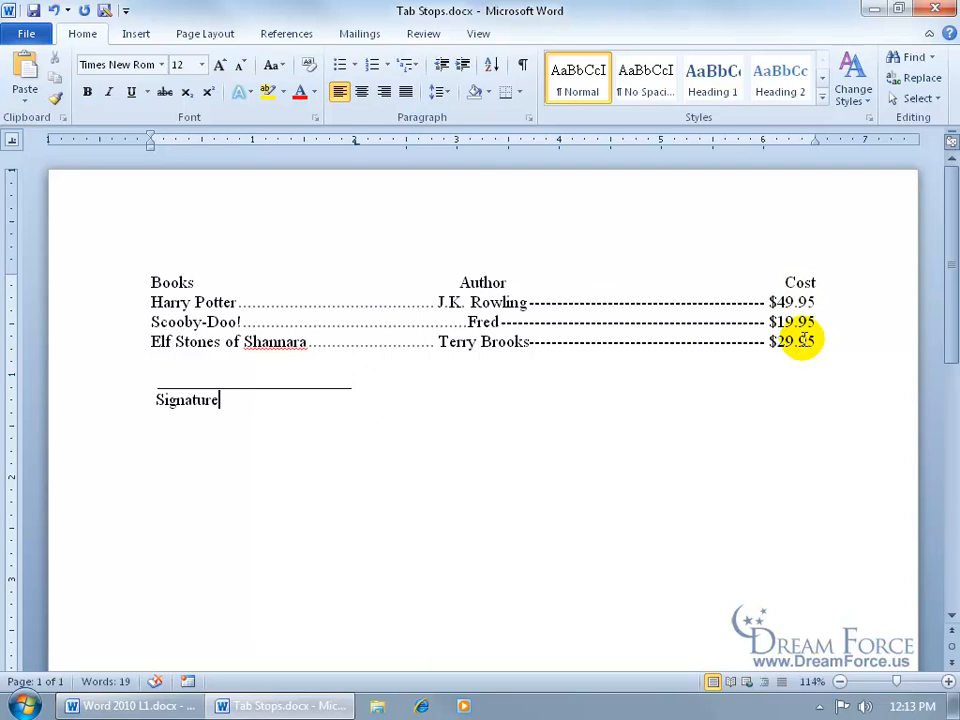
left_click_drag(152, 302, 818, 334)
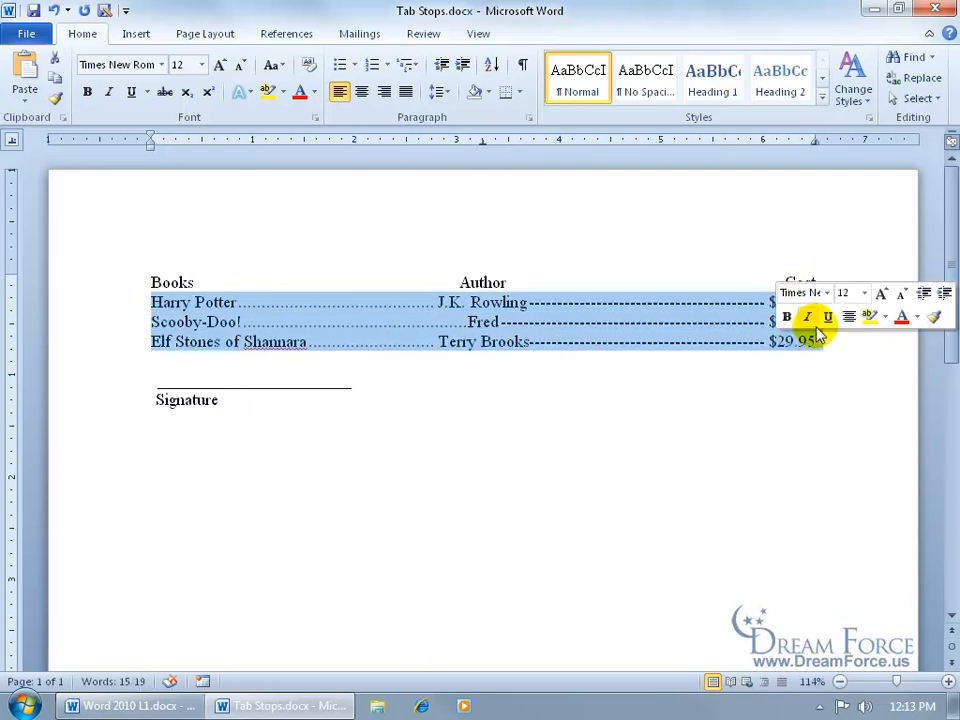
left_click_drag(815, 141, 739, 189)
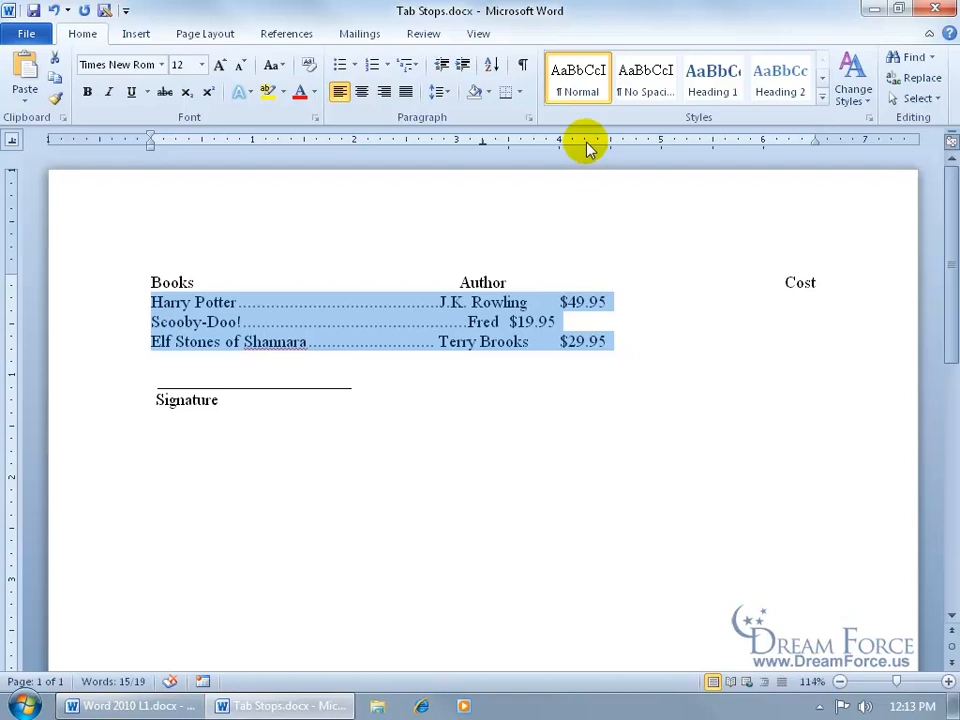
left_click(14, 146)
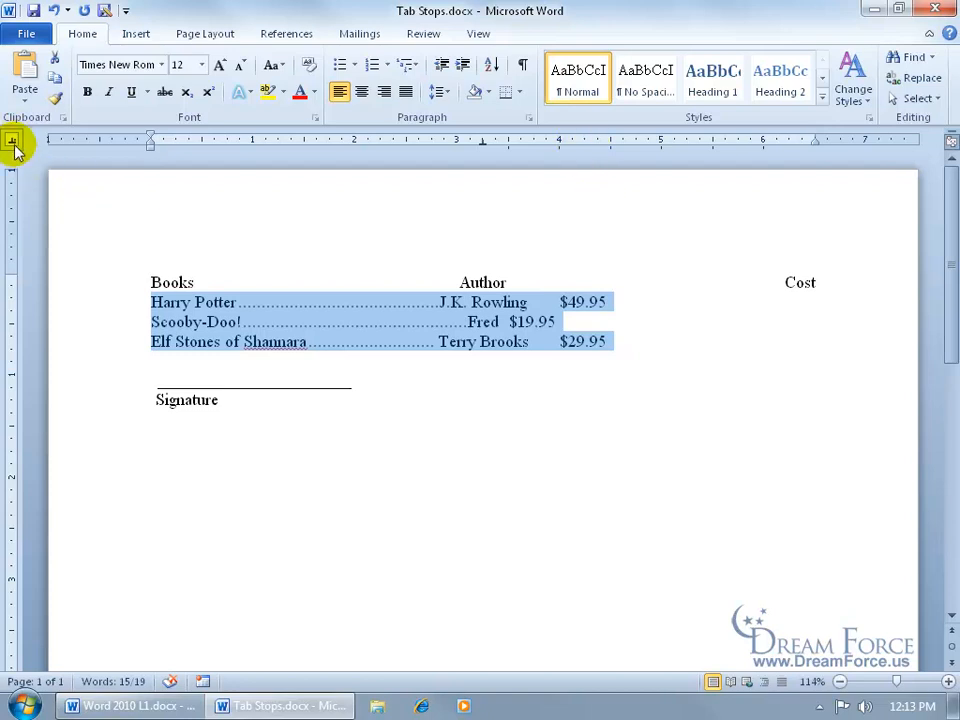
left_click_drag(602, 147, 640, 148)
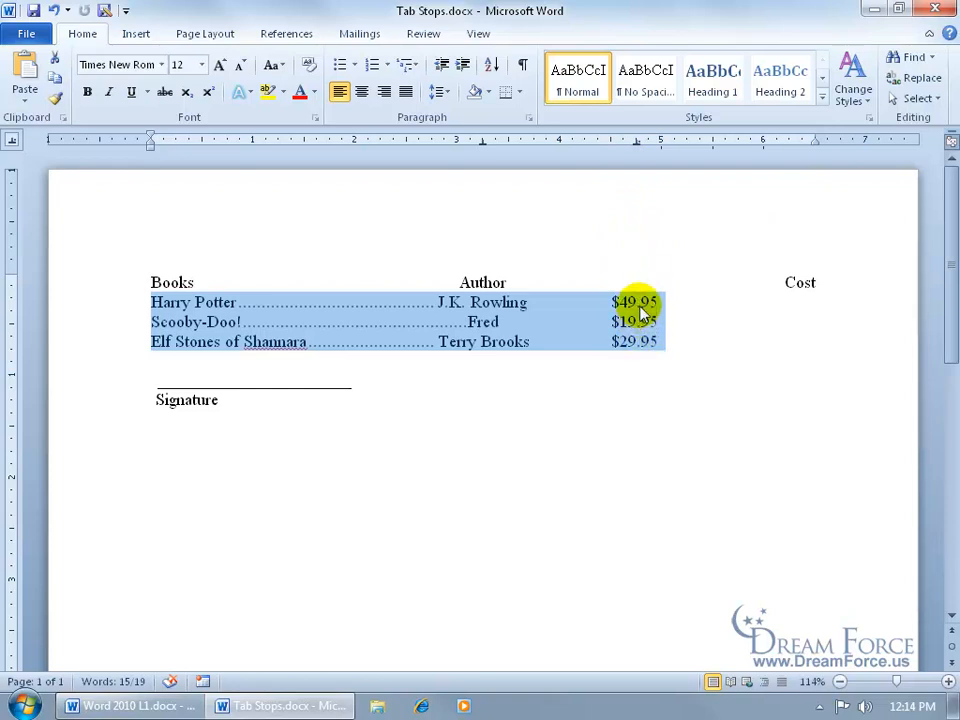
Step: Add a bar tab stop at 2 inches to the blank line between the last book row and the signature line
left_click(12, 140)
left_click(12, 140)
left_click(12, 140)
left_click(12, 140)
left_click(298, 364)
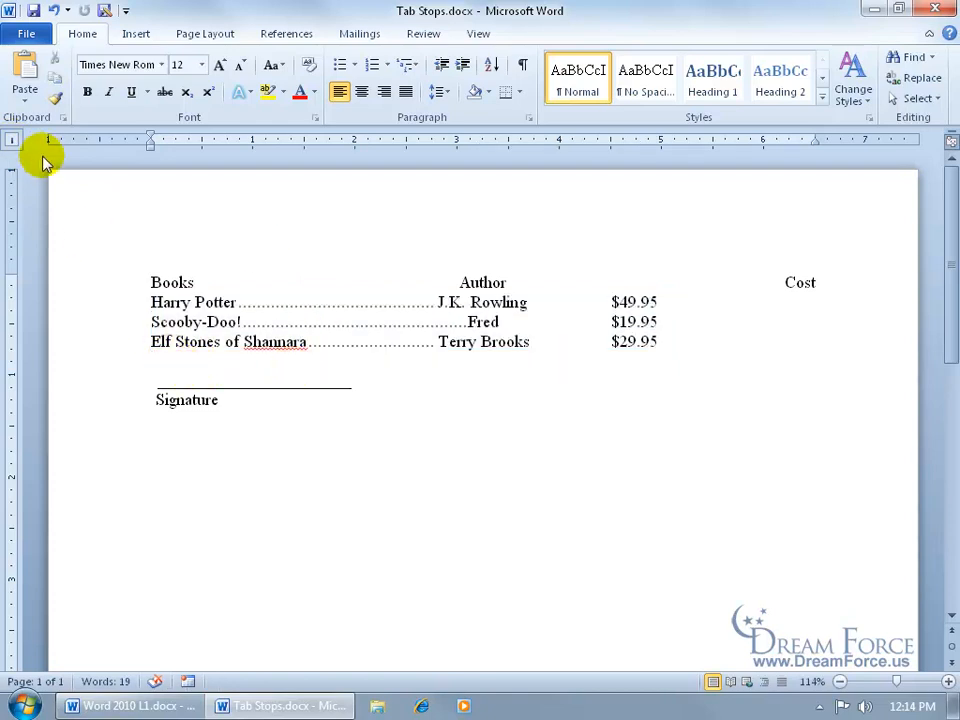
left_click(355, 142)
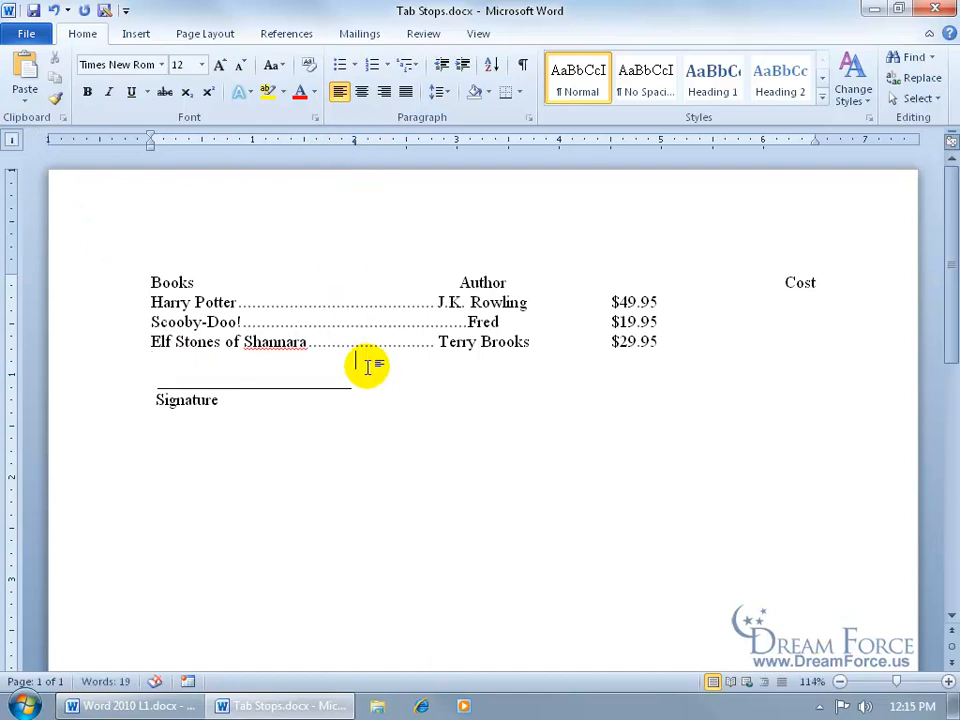
Step: Replace the 2-inch left tab stop on the signature line with a bar tab stop
left_click(325, 378)
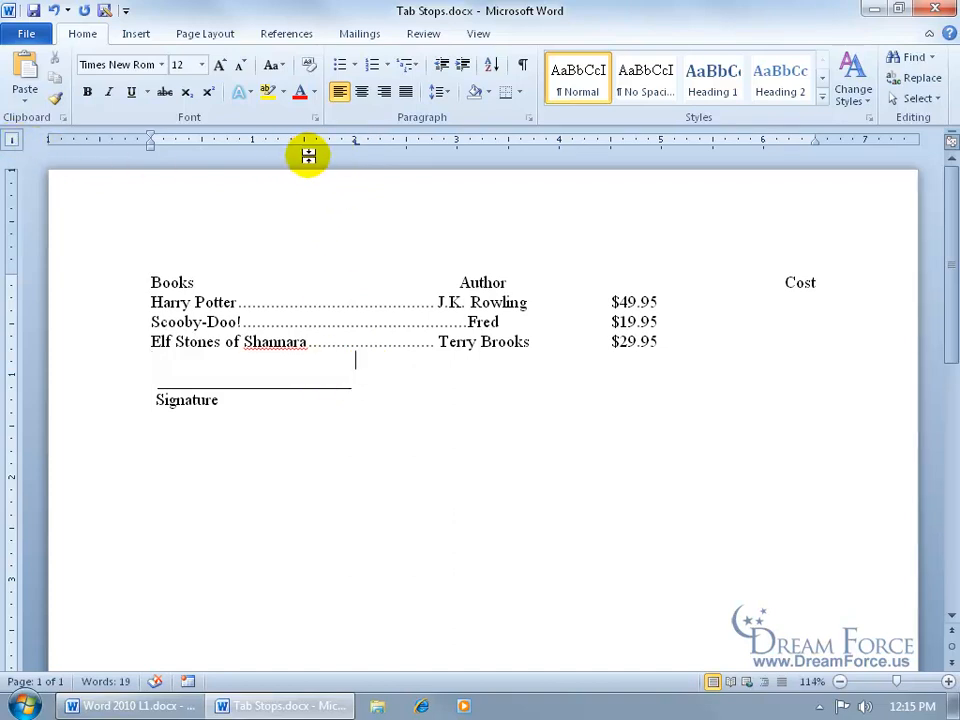
left_click(356, 142)
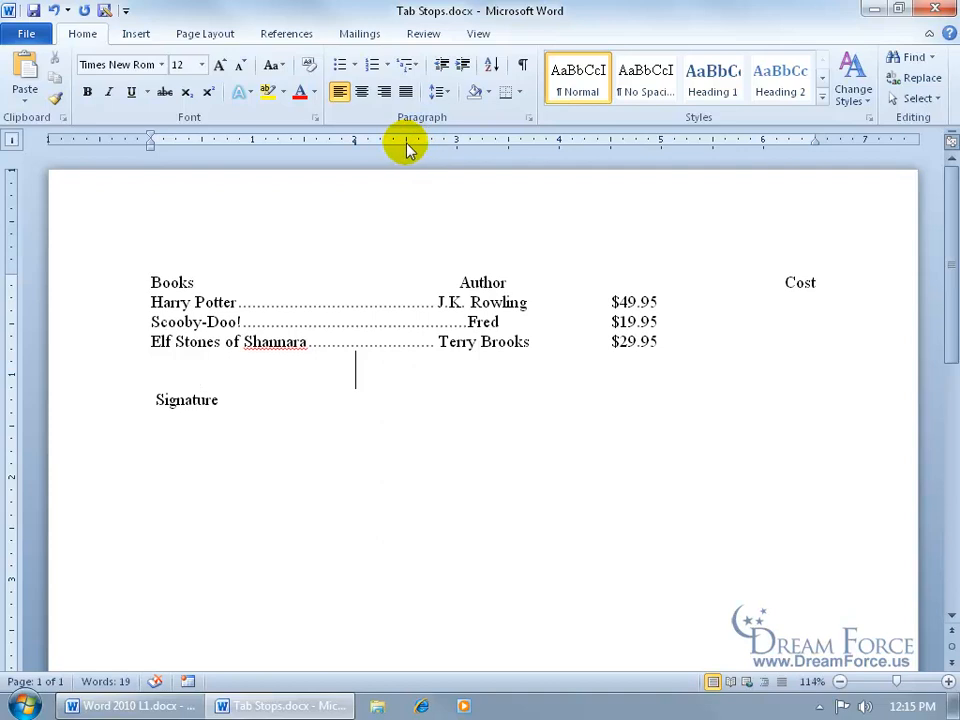
key("Tab")
key("Tab")
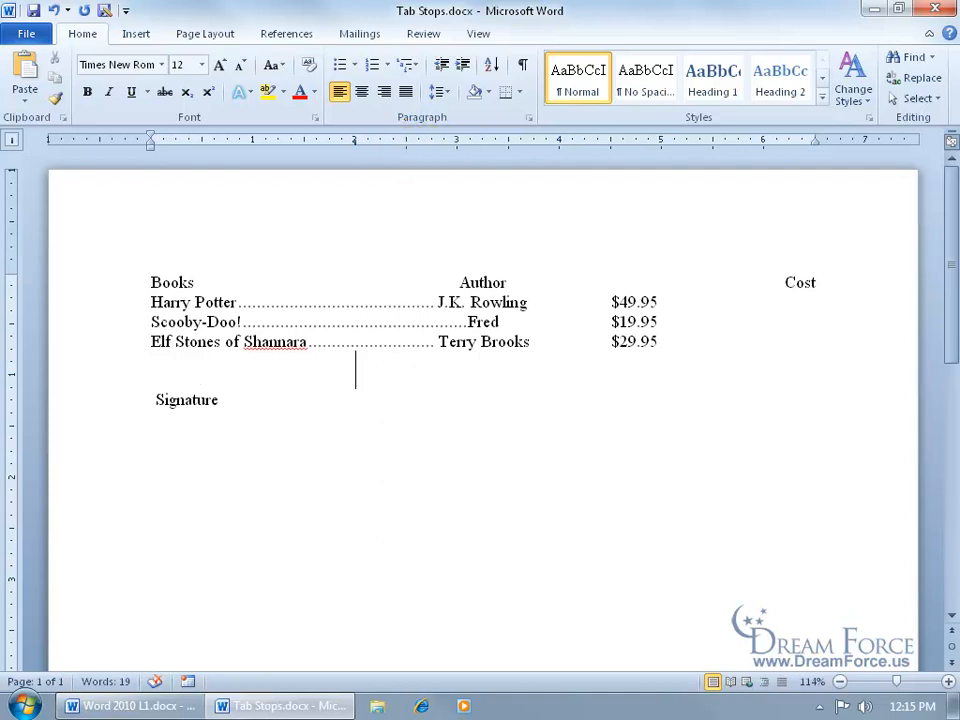